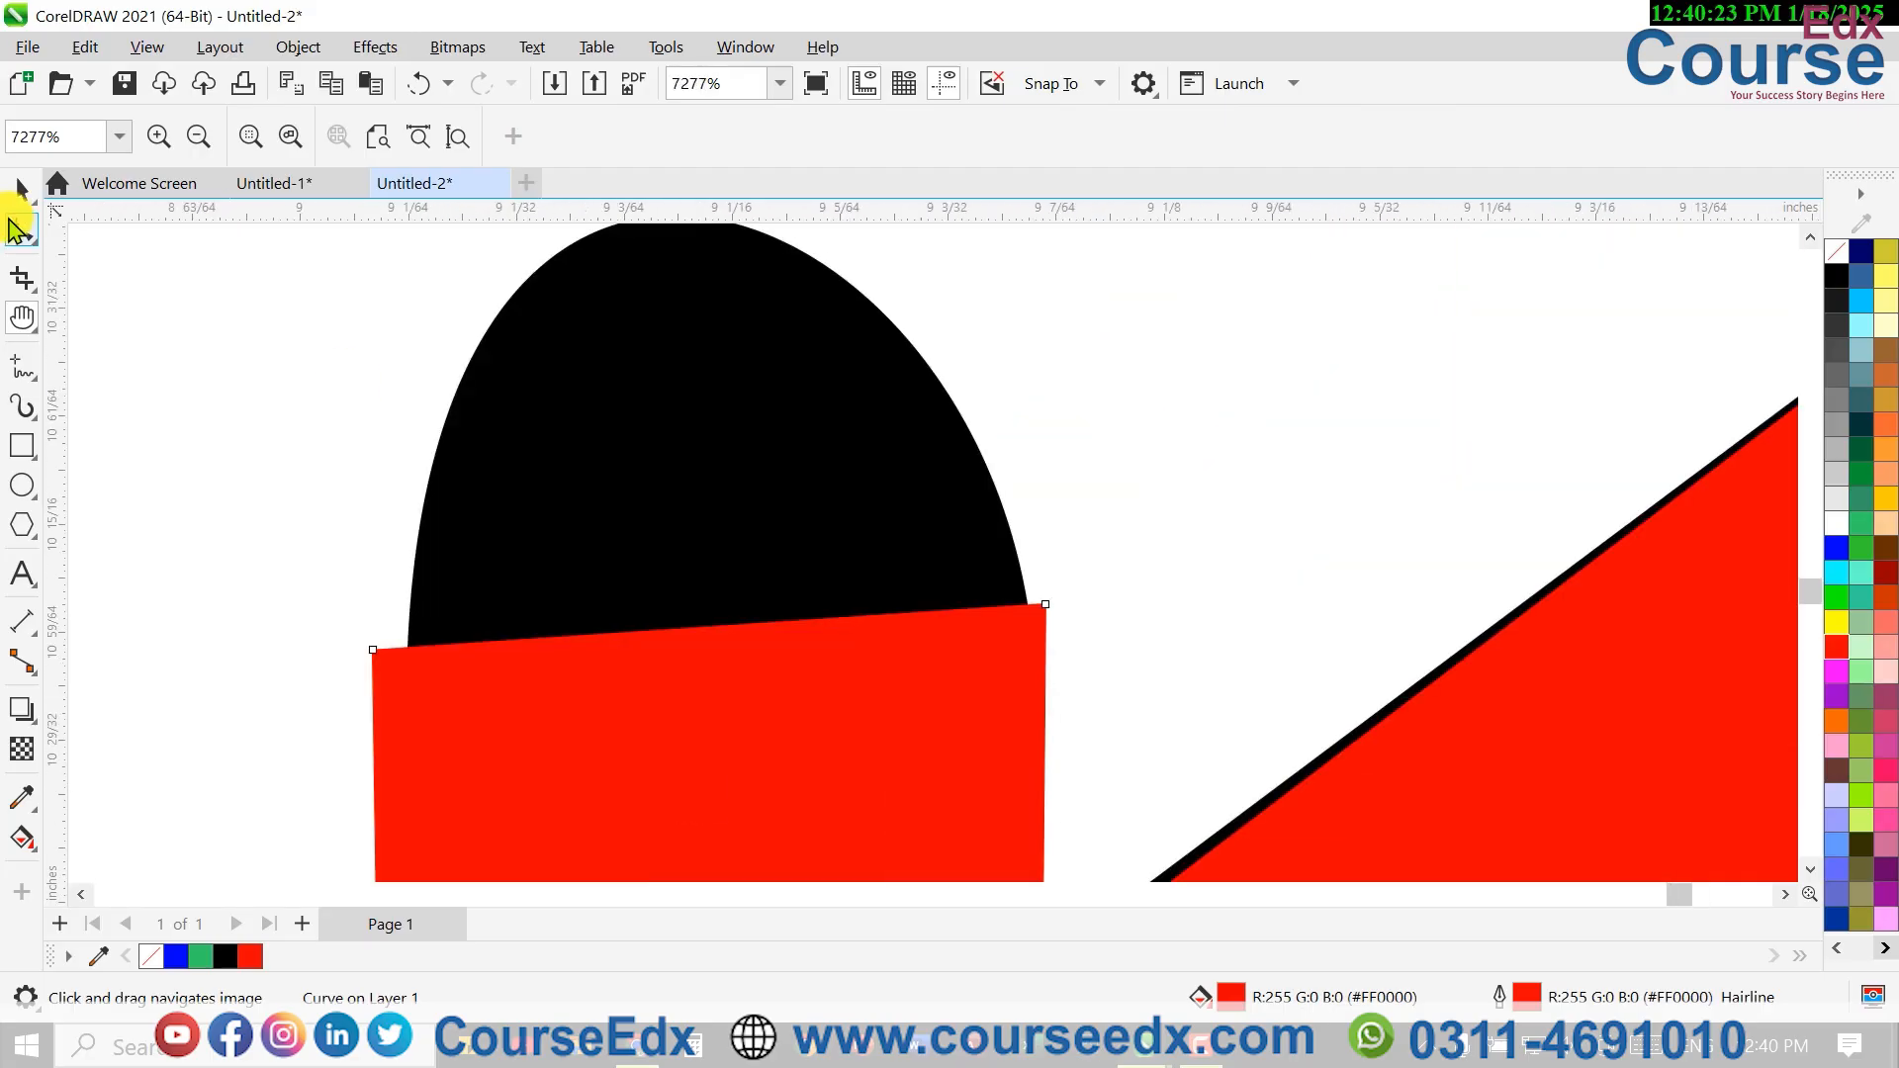
Examine the two blue silhouettes and the airplane shape on the canvas up close
drag(996, 614, 636, 360)
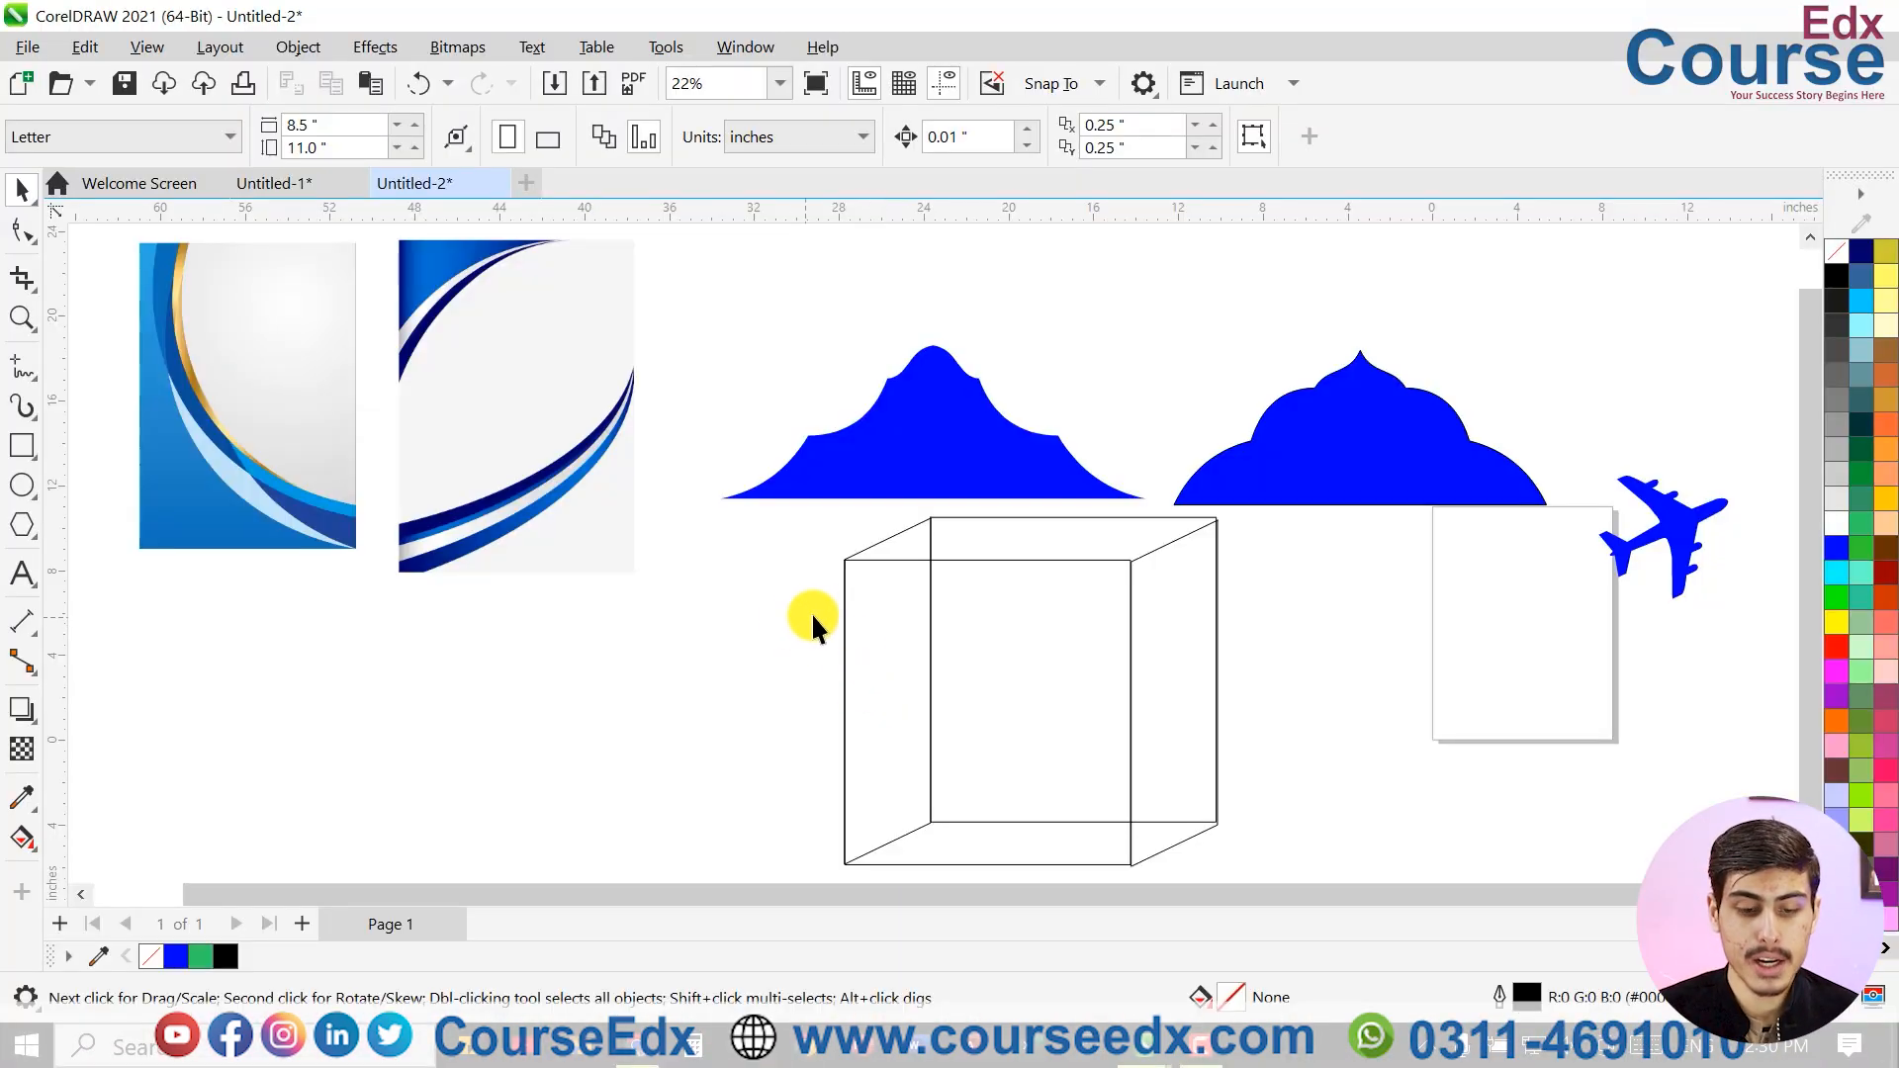
key(h)
drag(887, 526, 887, 630)
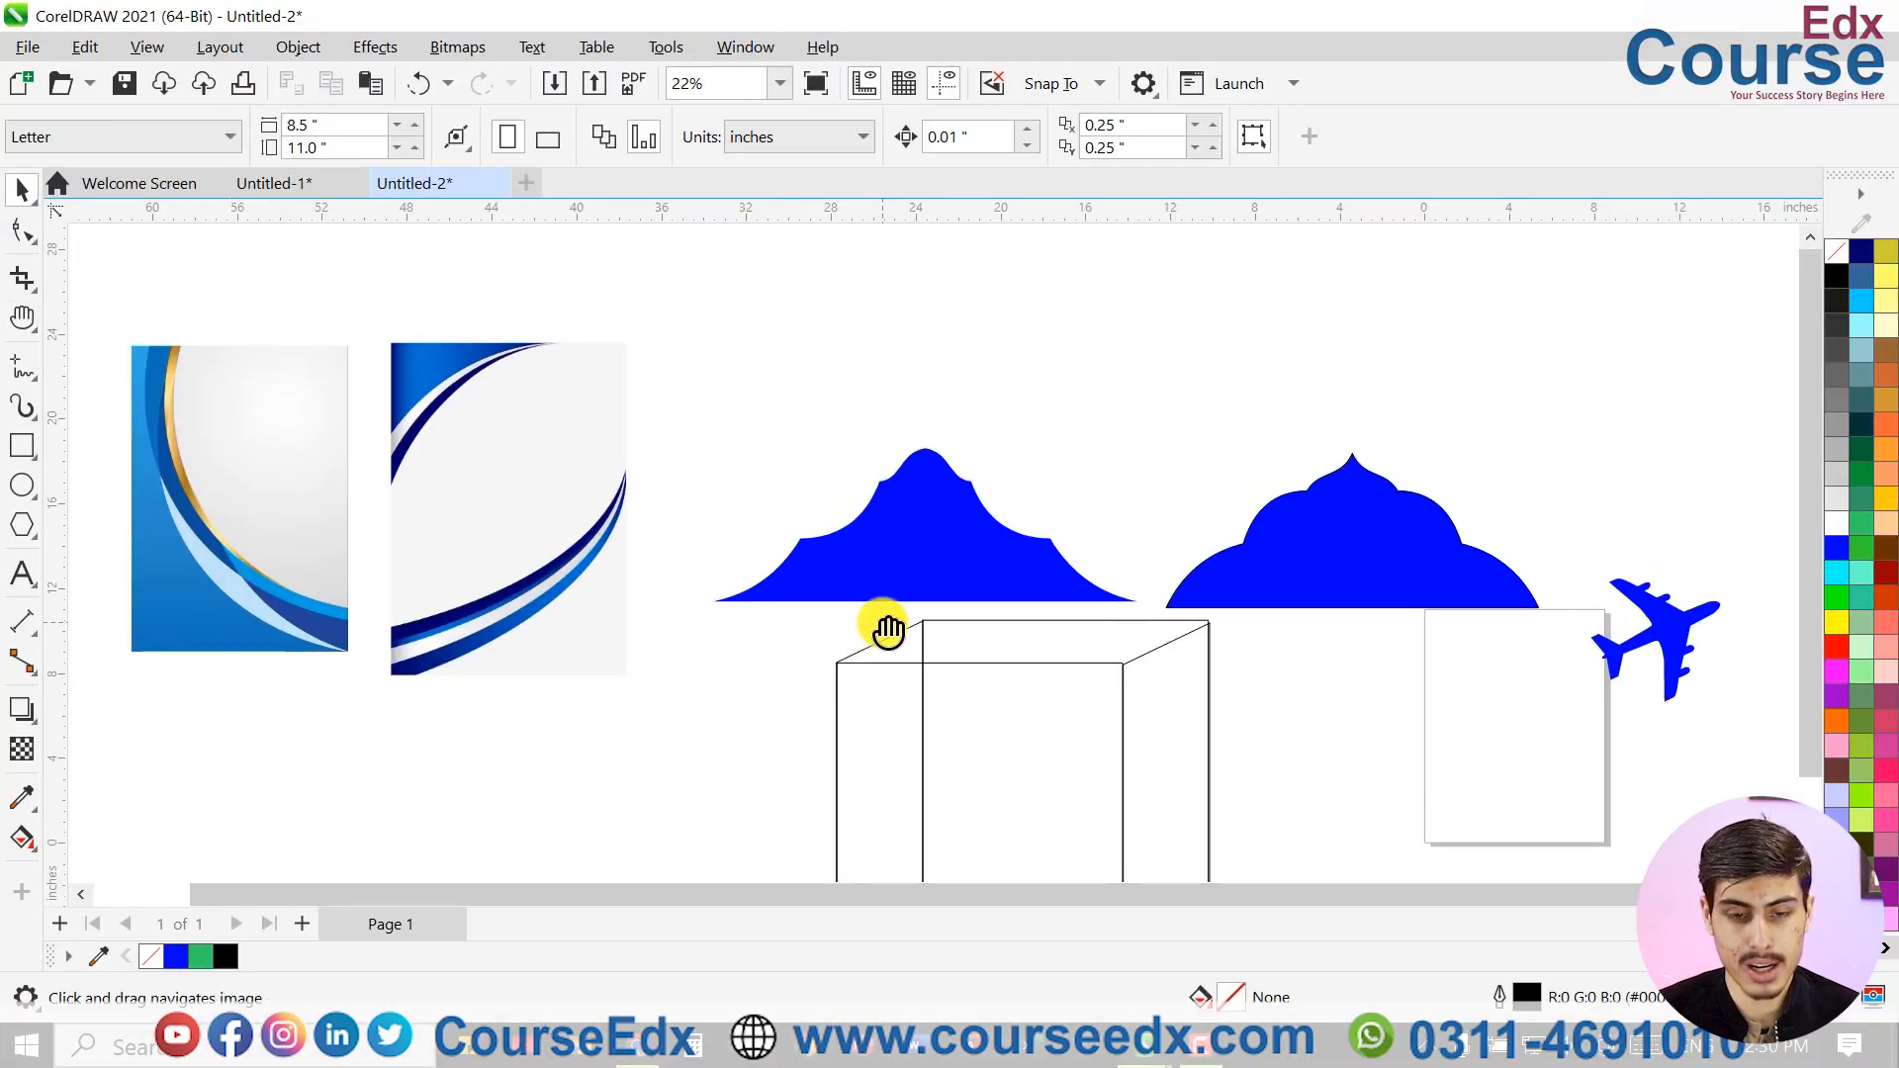
key(z)
drag(722, 395, 1242, 607)
key(space)
click(964, 457)
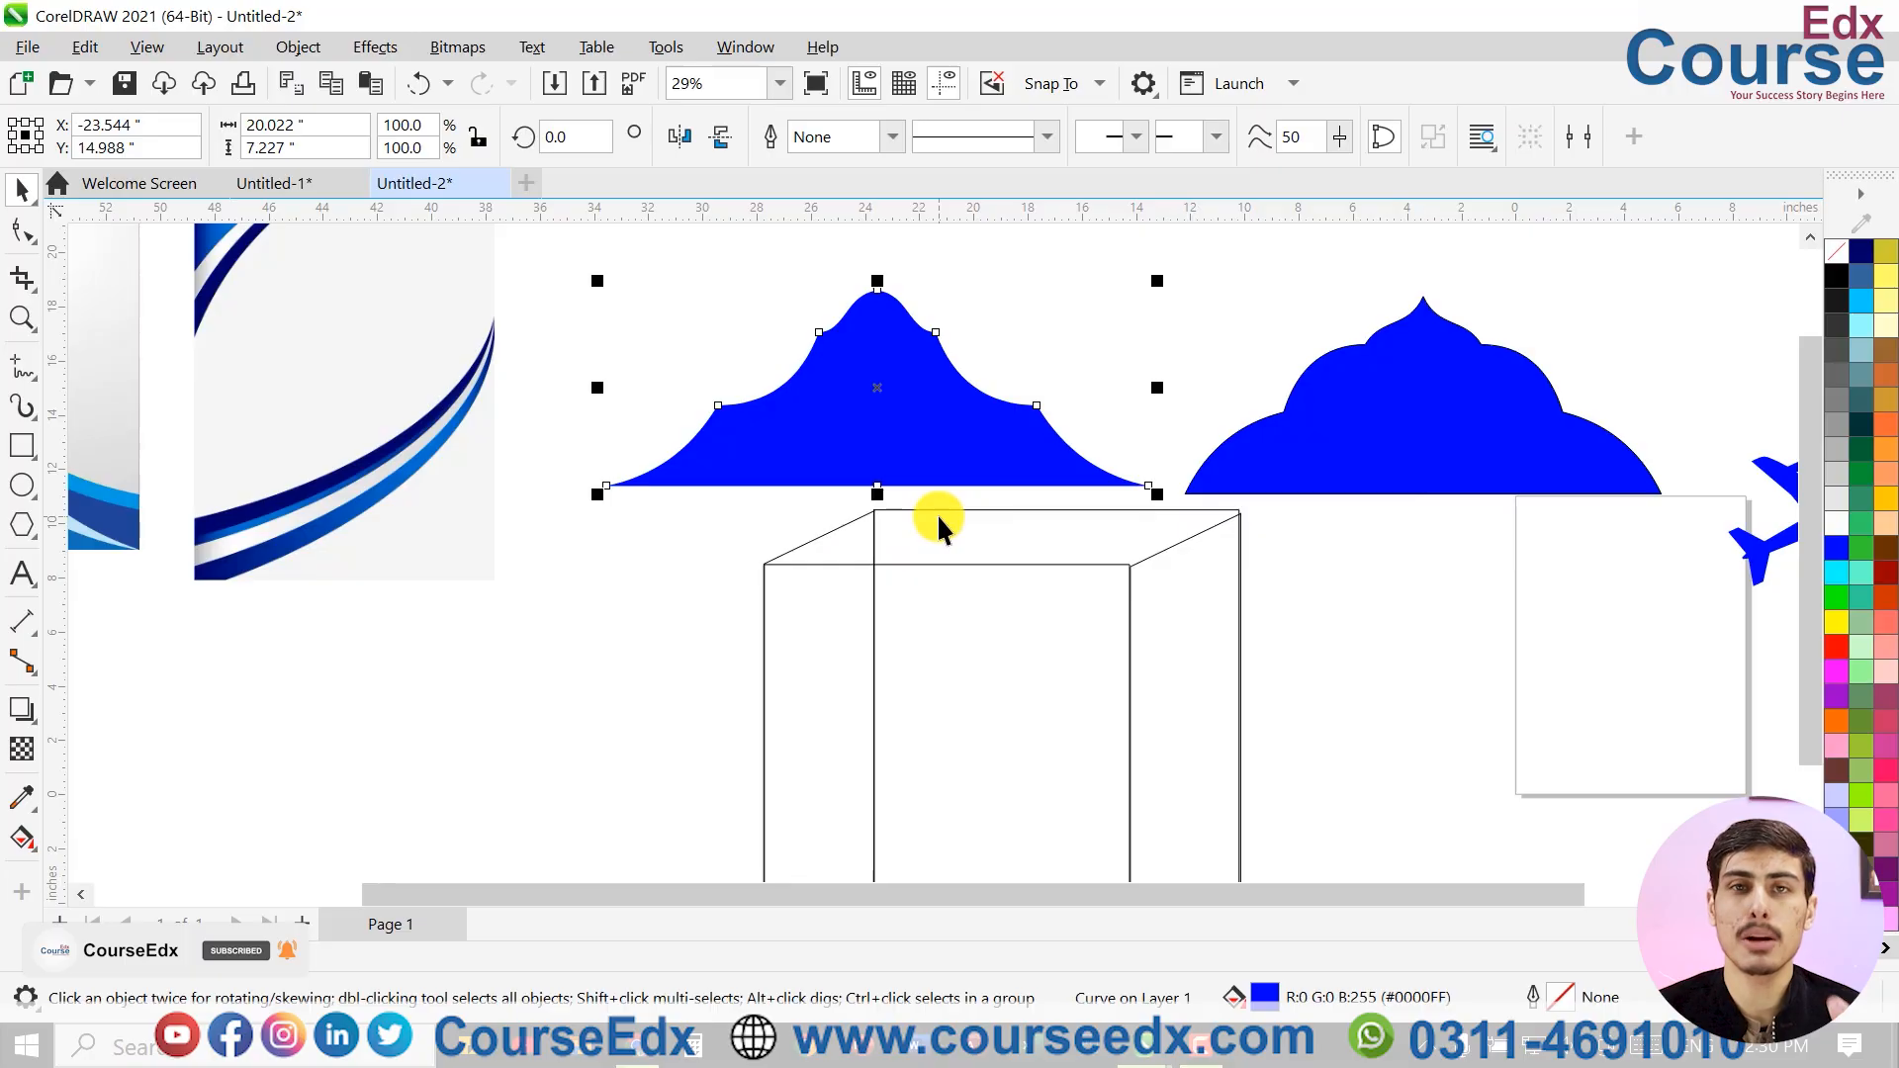
click(1407, 426)
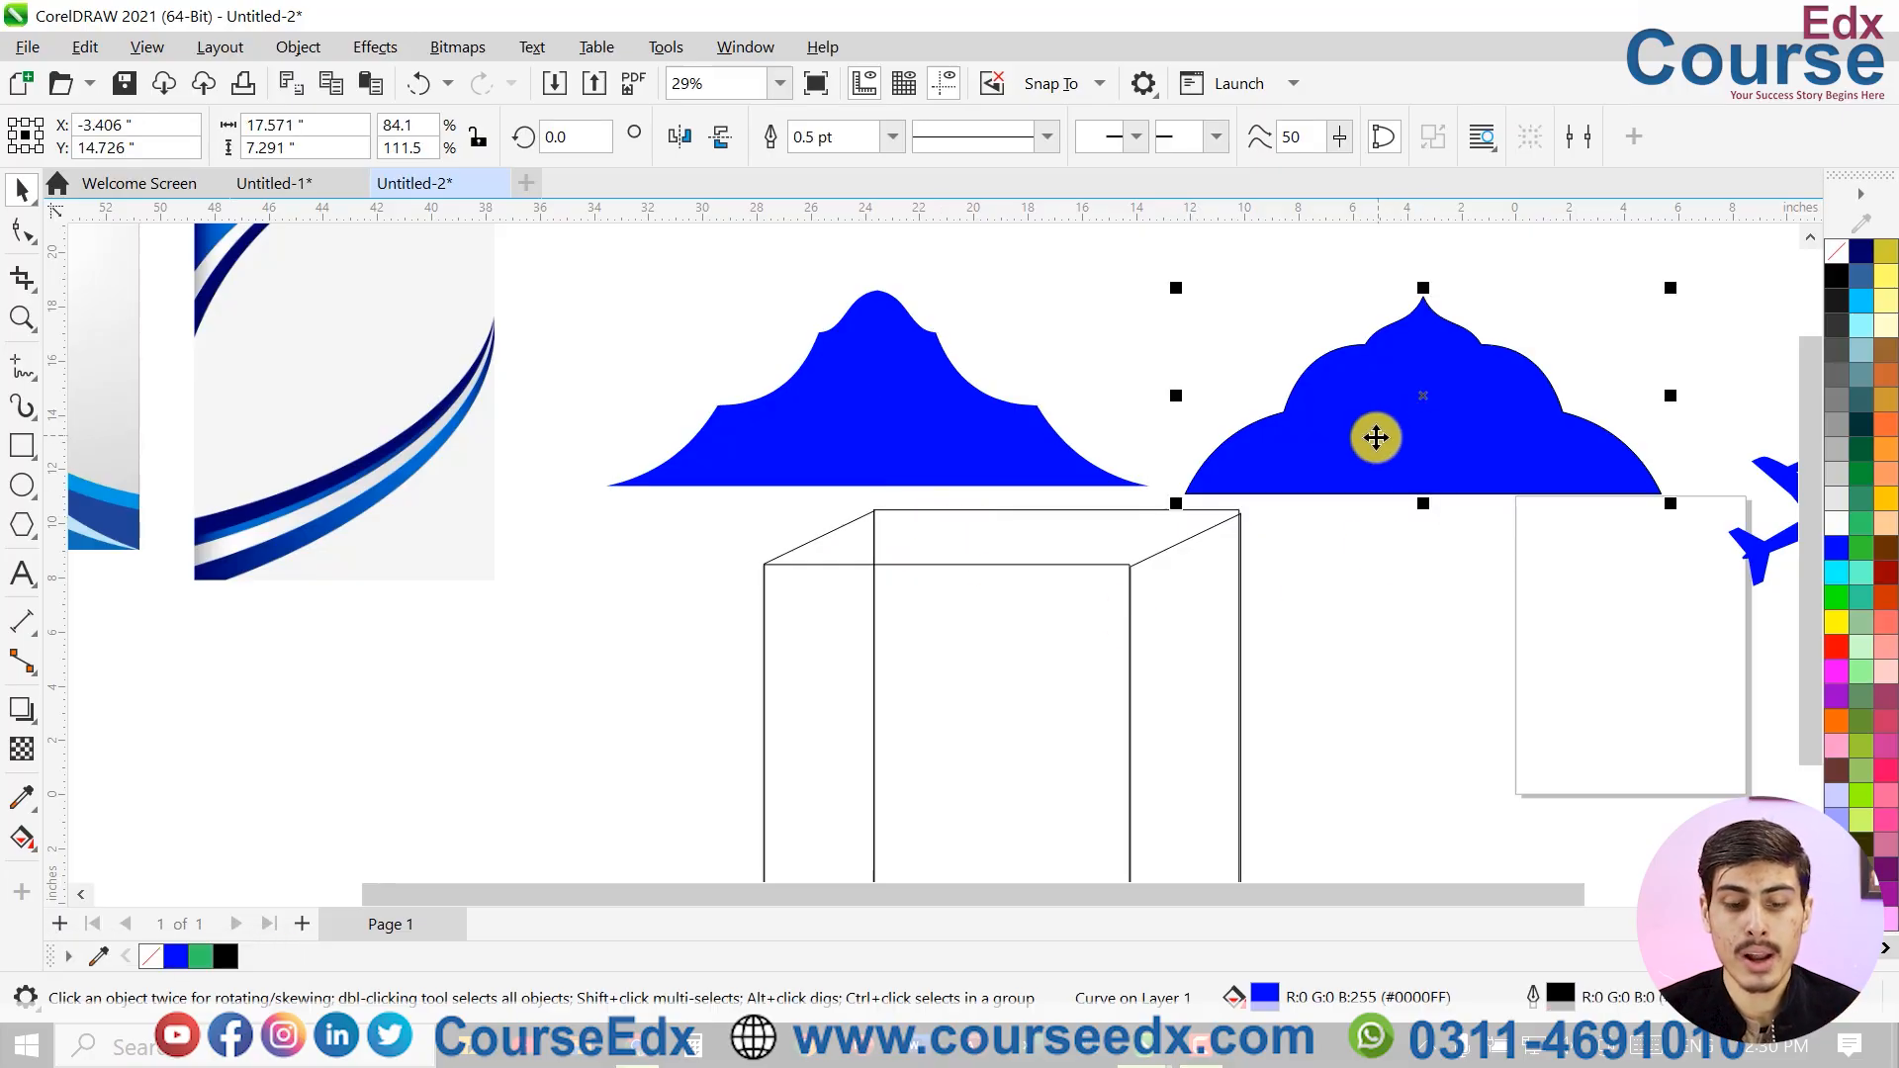
key(h)
drag(1296, 429, 764, 491)
key(space)
key(z)
drag(1389, 713, 1389, 714)
key(space)
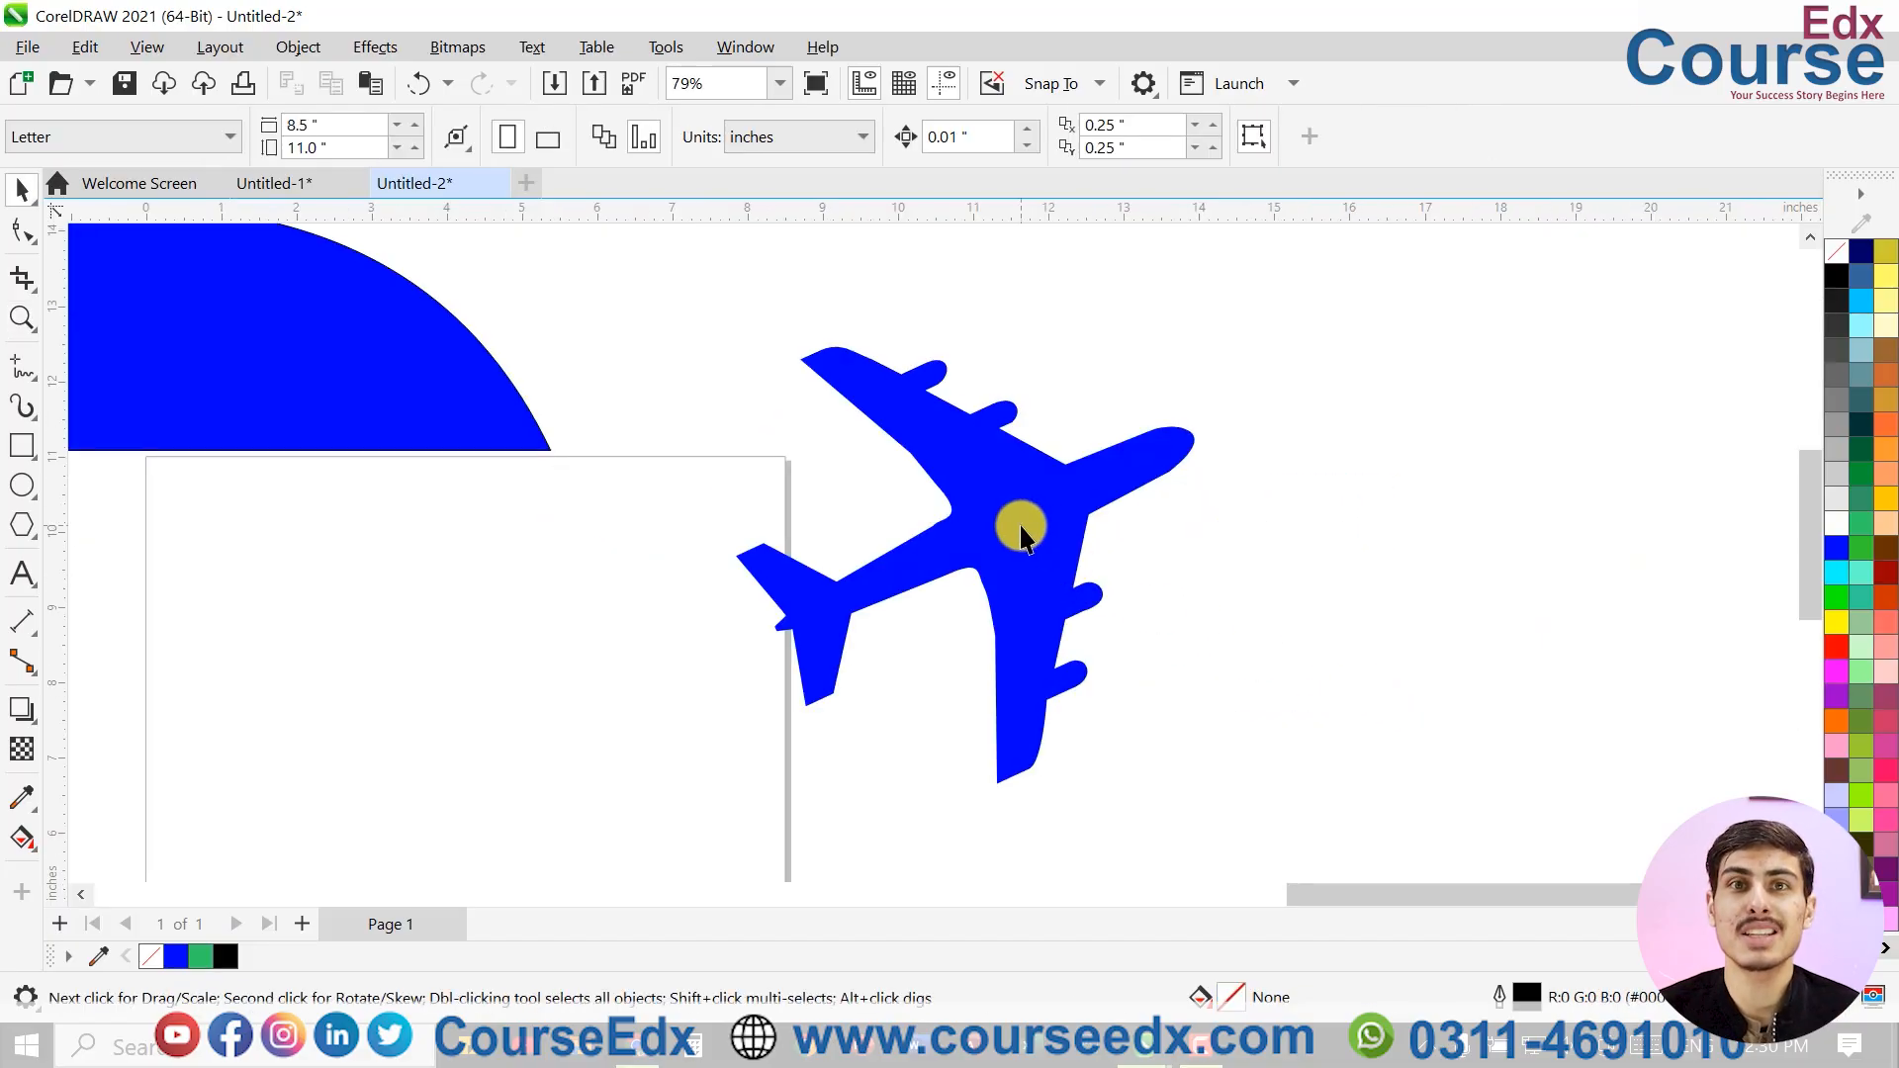
key(h)
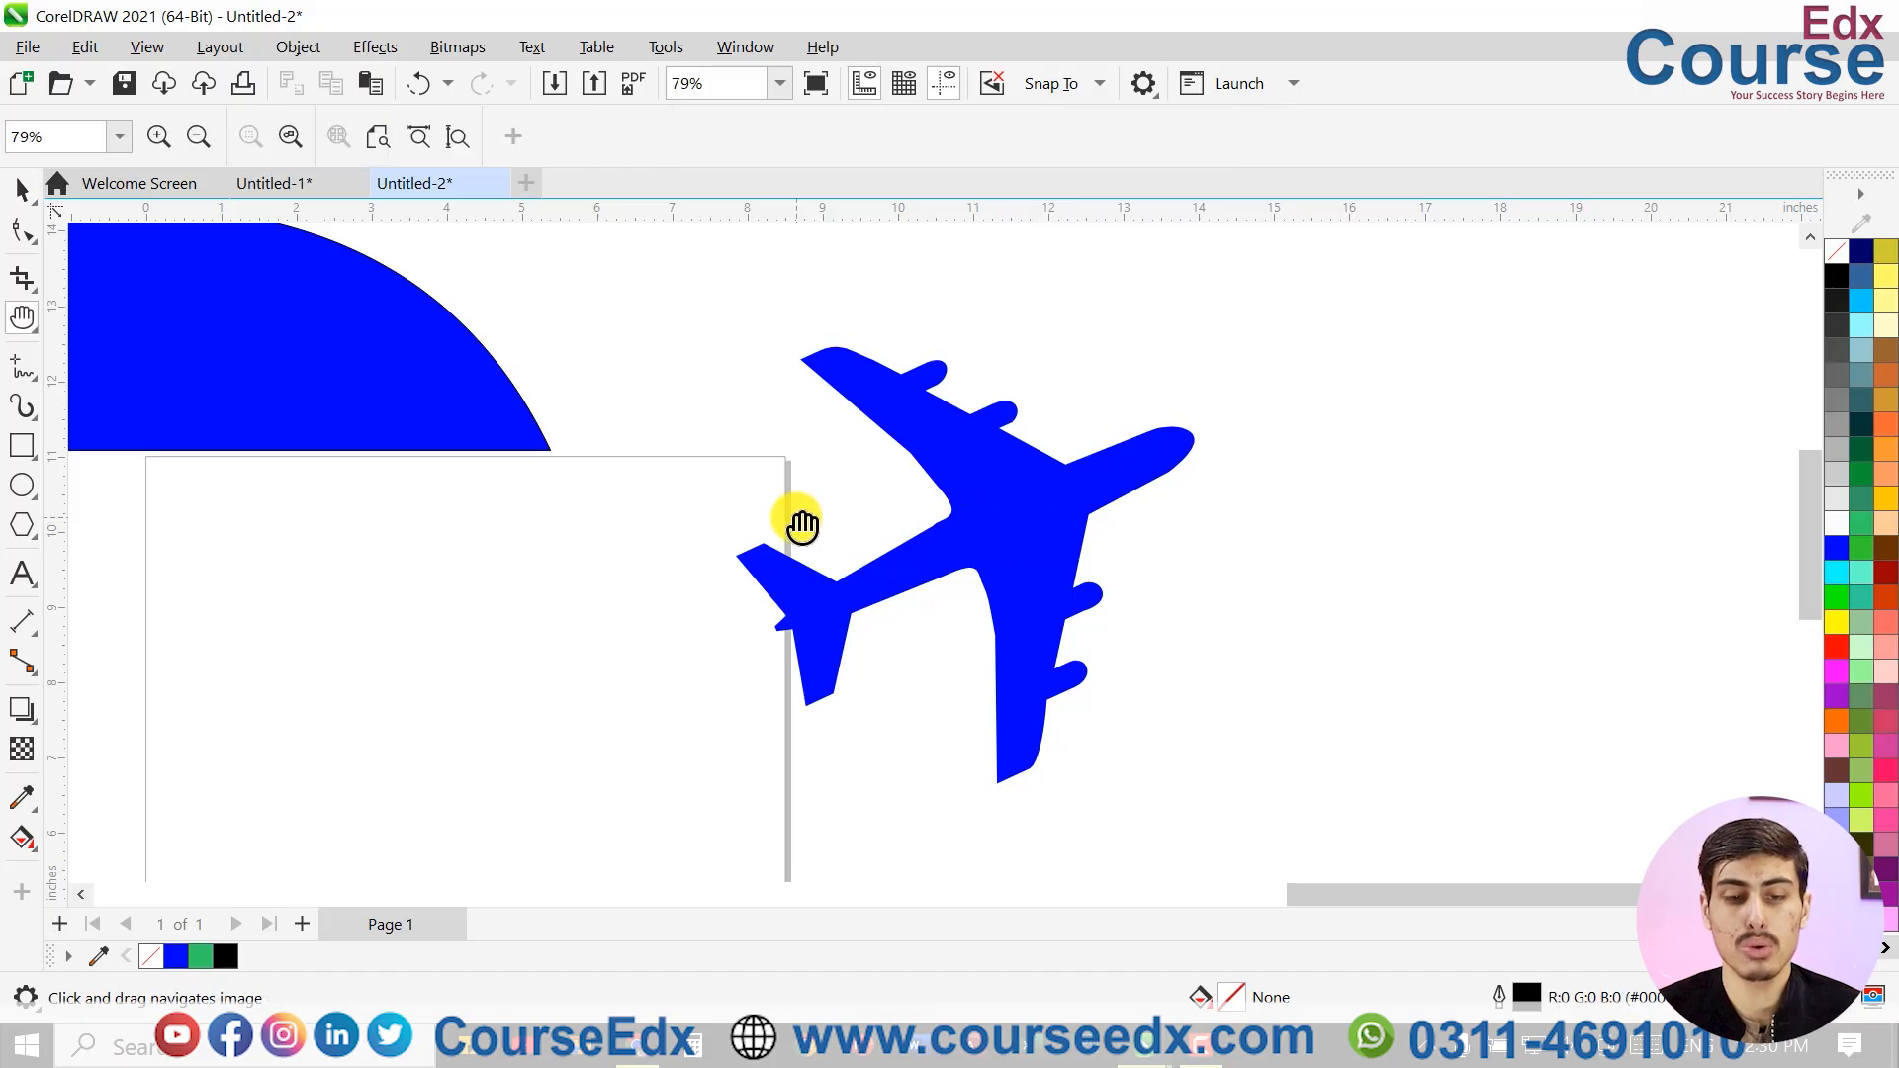
drag(609, 561, 1078, 520)
key(space)
scroll(1063, 515, down, 1)
Examine the two flyer backgrounds with layered blue curves
key(h)
drag(545, 588, 1226, 633)
drag(718, 727, 1236, 776)
drag(722, 643, 1331, 816)
key(space)
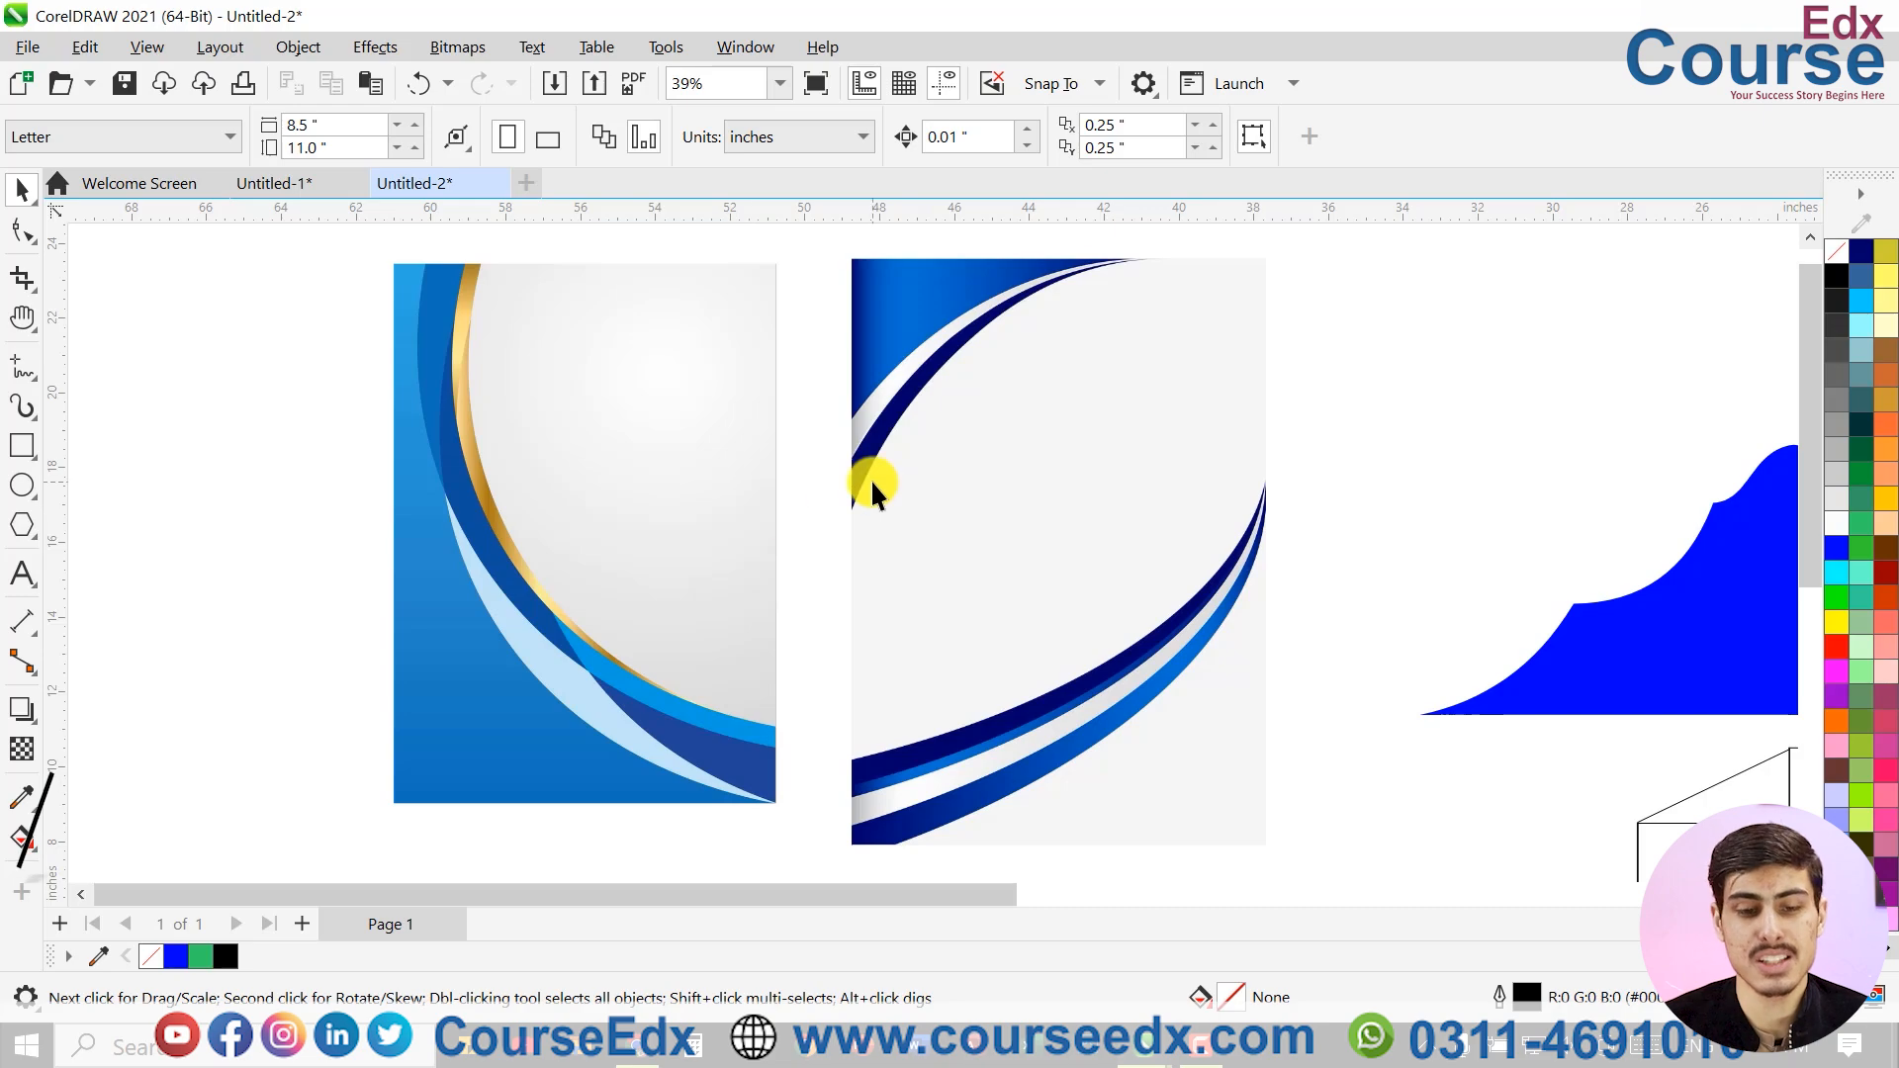
key(h)
drag(1054, 550, 691, 594)
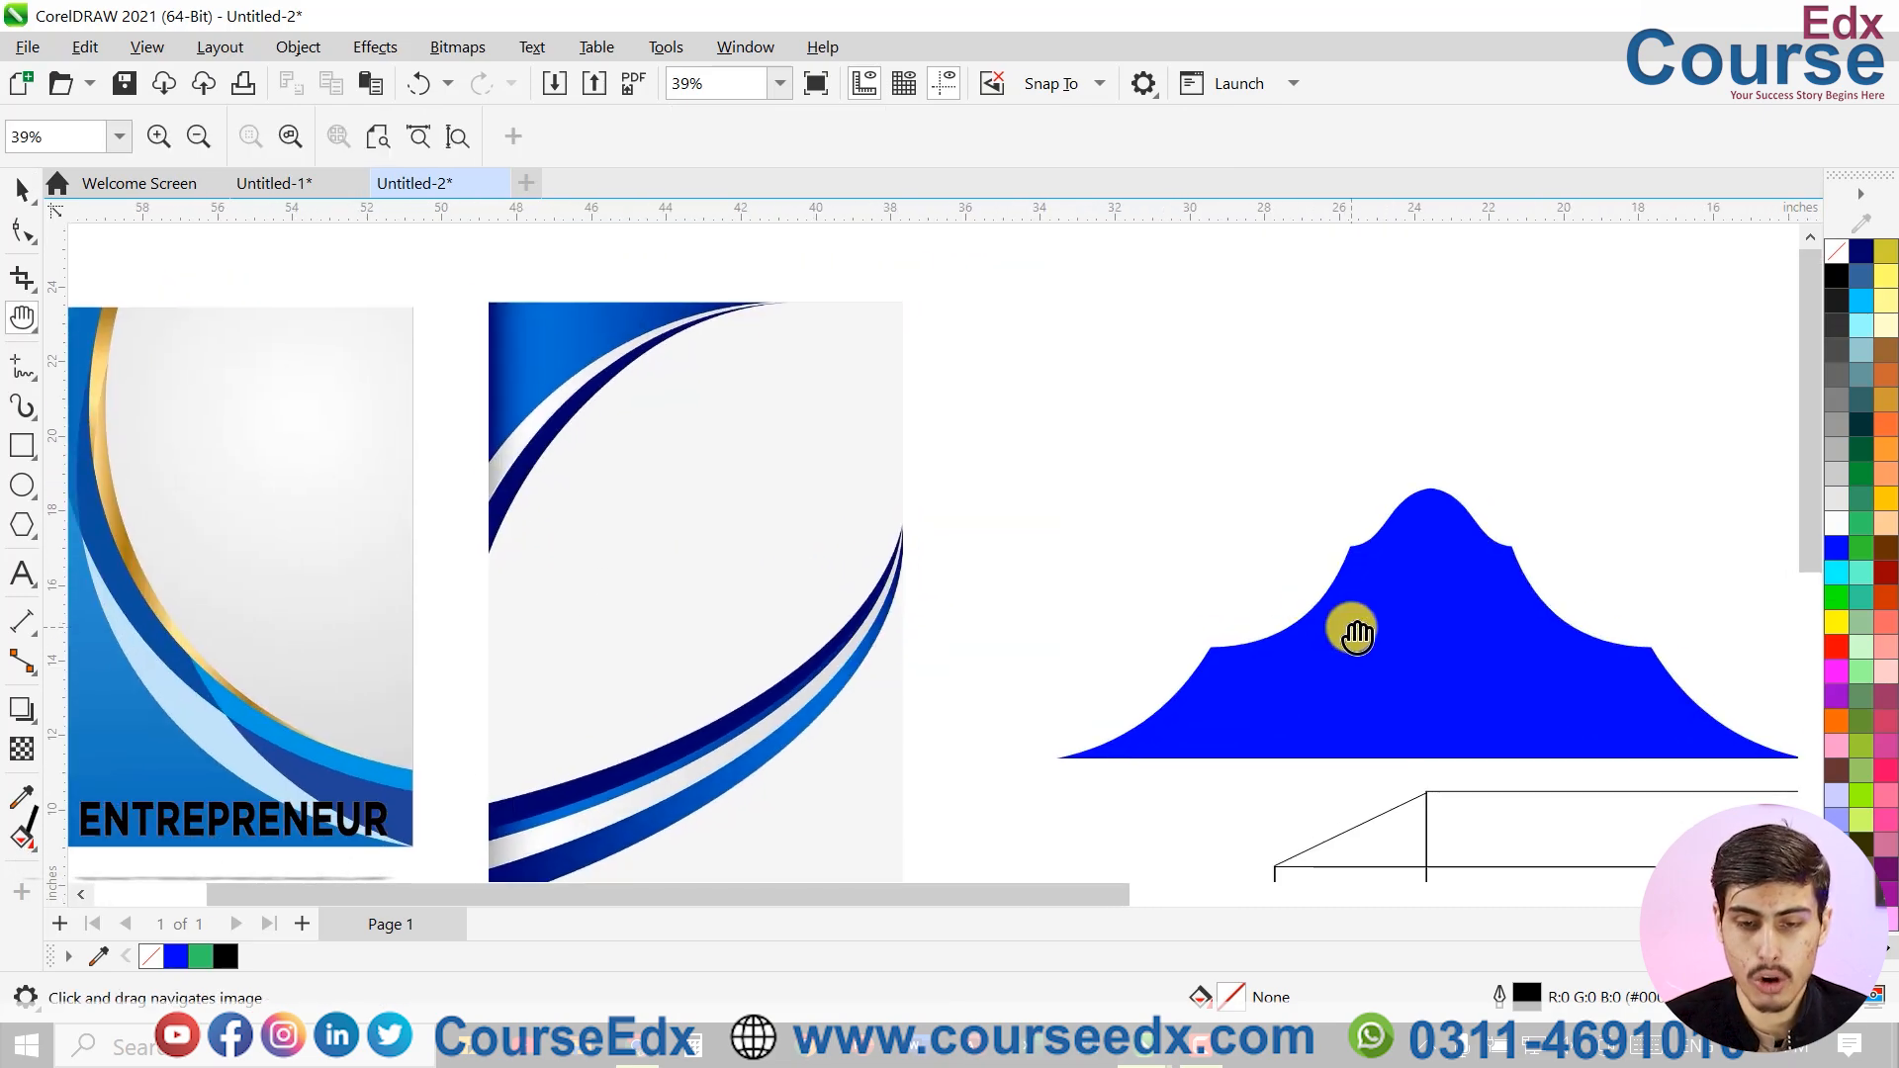
Draw a rectangle about 11.7 by 7 inches above the bell-shaped blue silhouette and fill it with blue
key(space)
key(h)
drag(1415, 632, 1125, 641)
key(space)
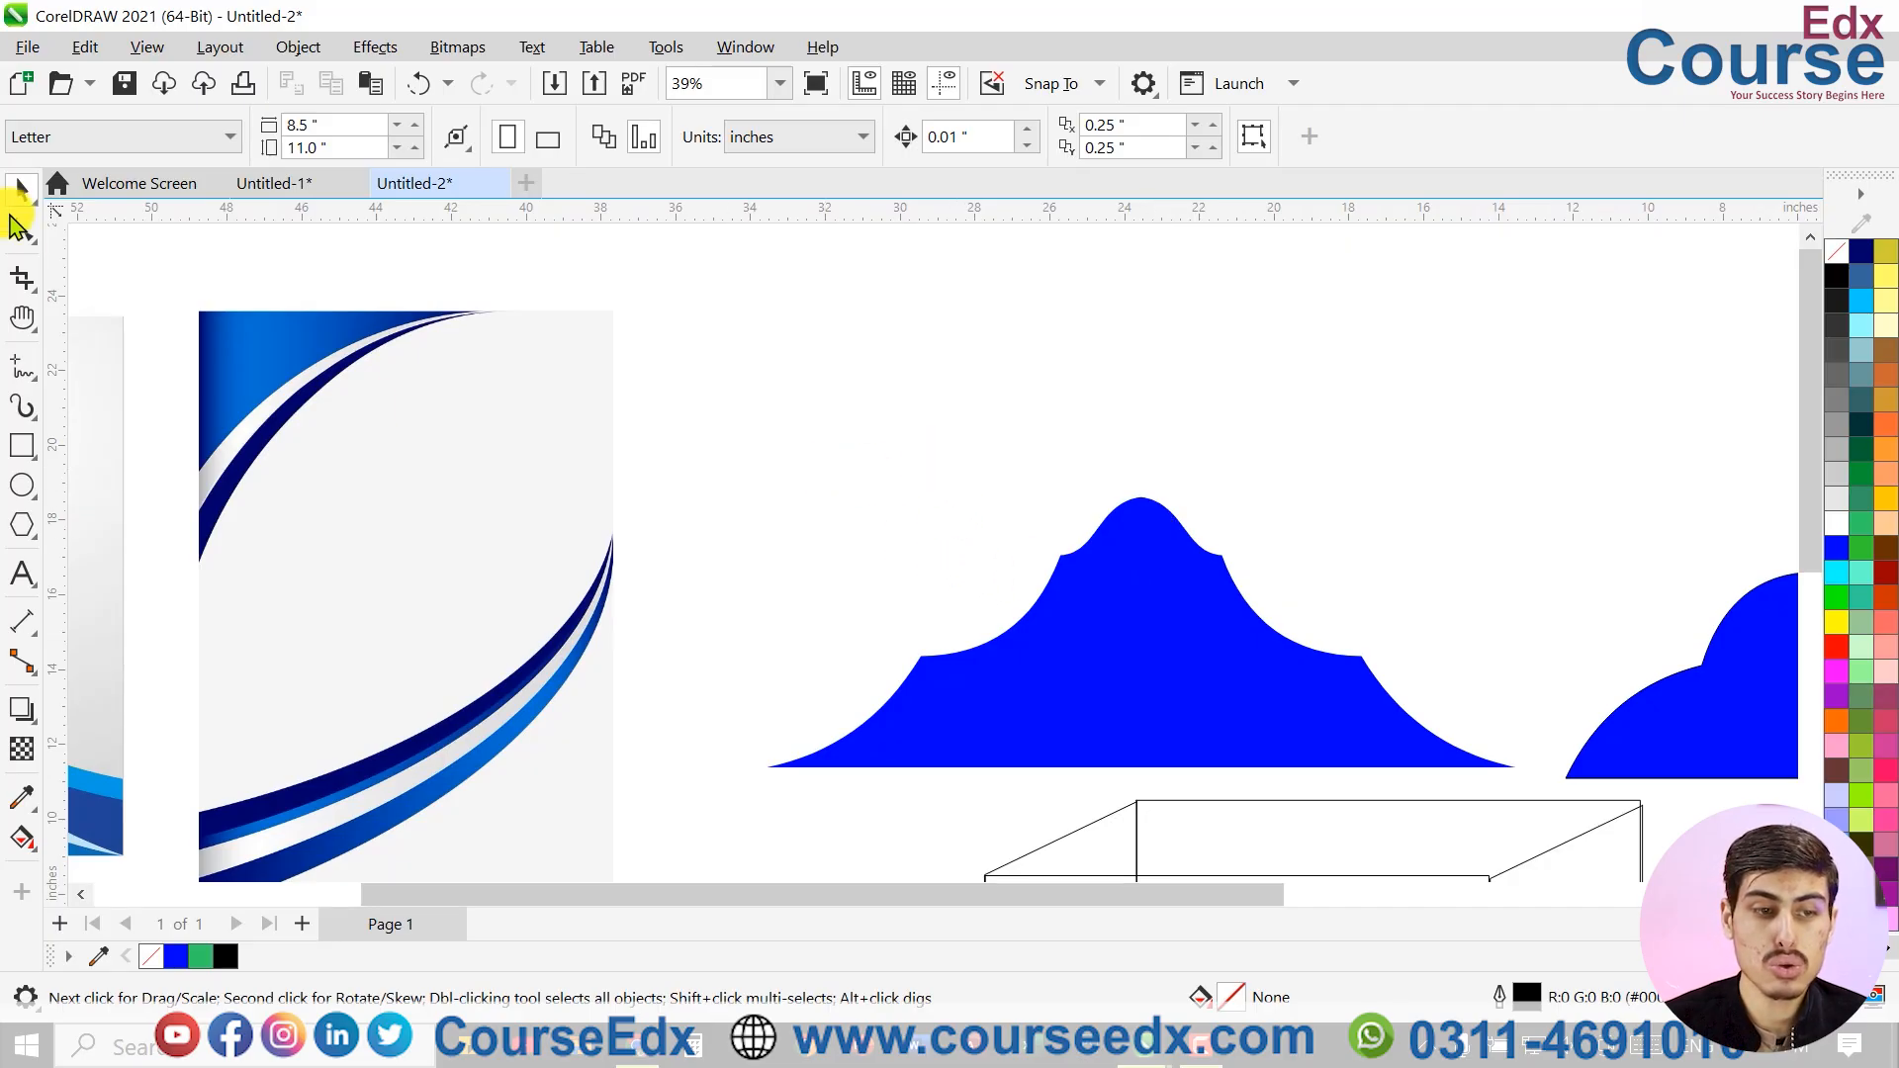
click(22, 445)
drag(699, 237, 1136, 500)
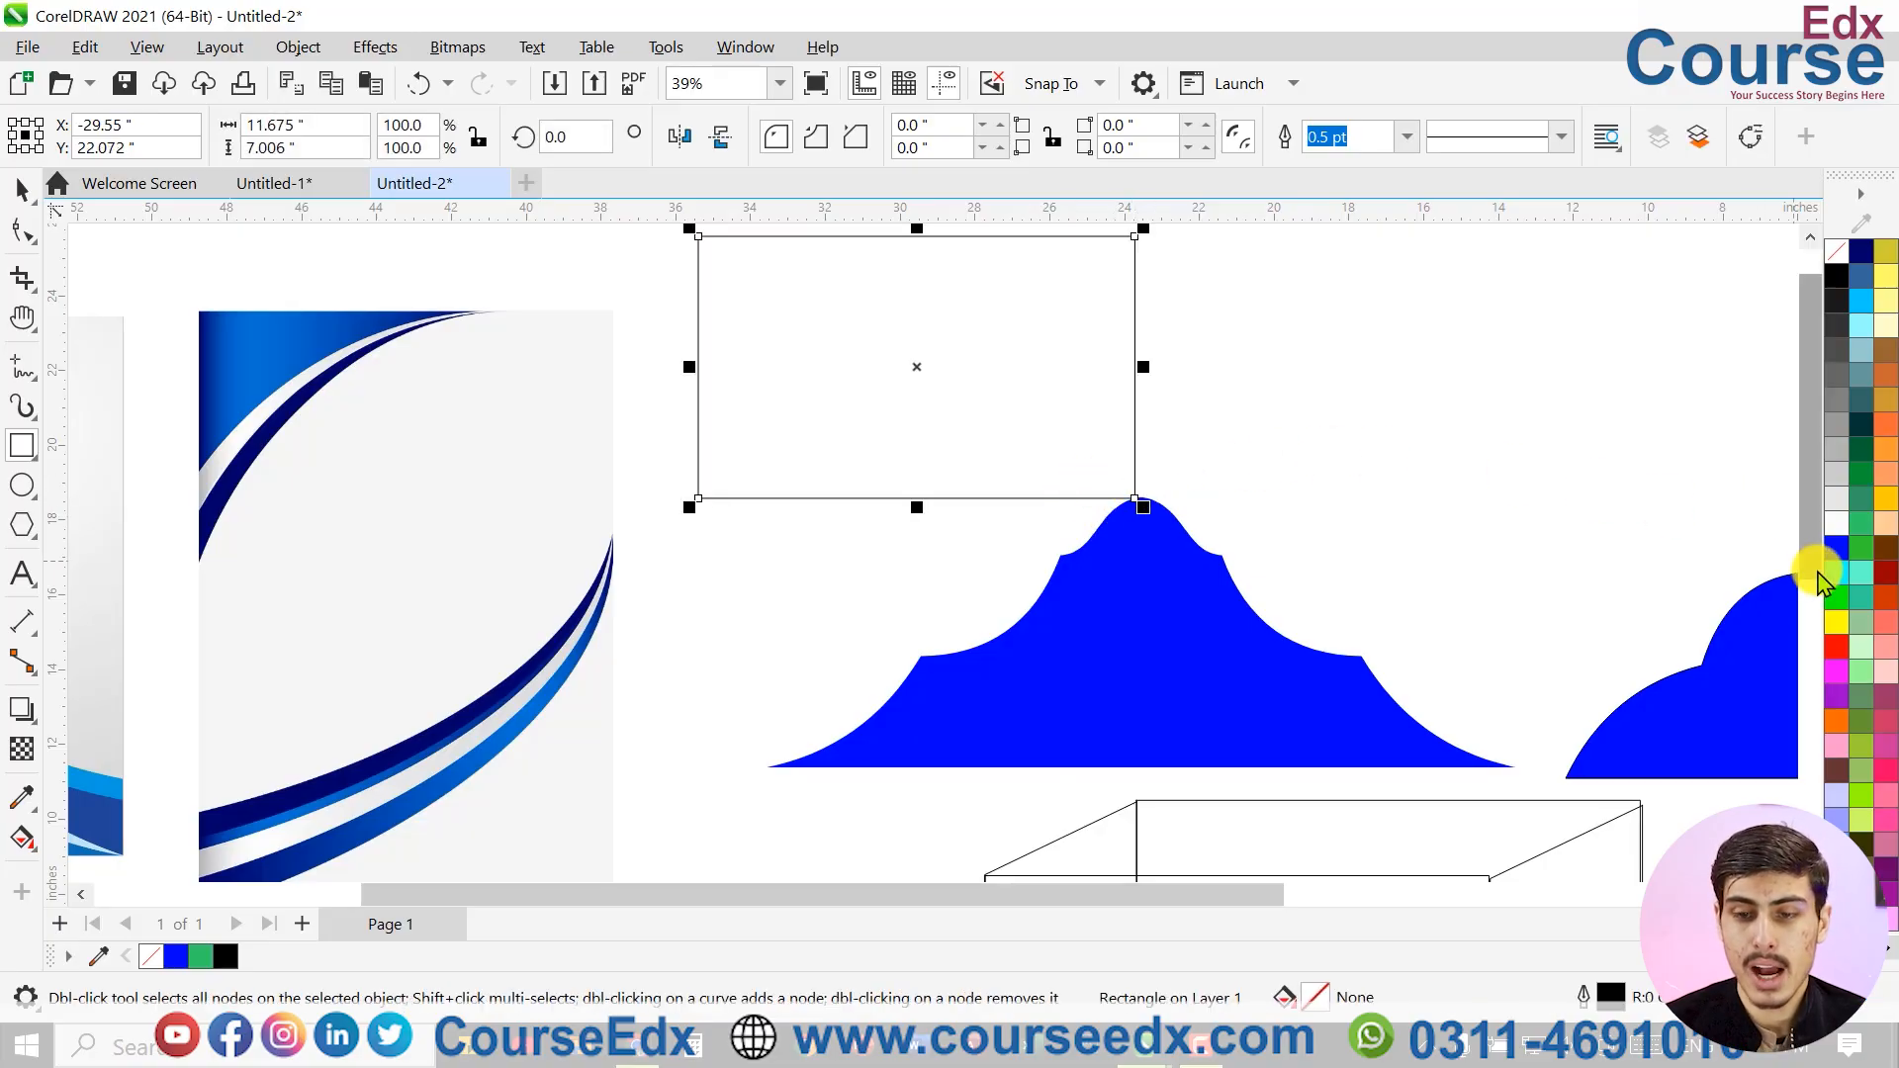
click(1836, 548)
key(space)
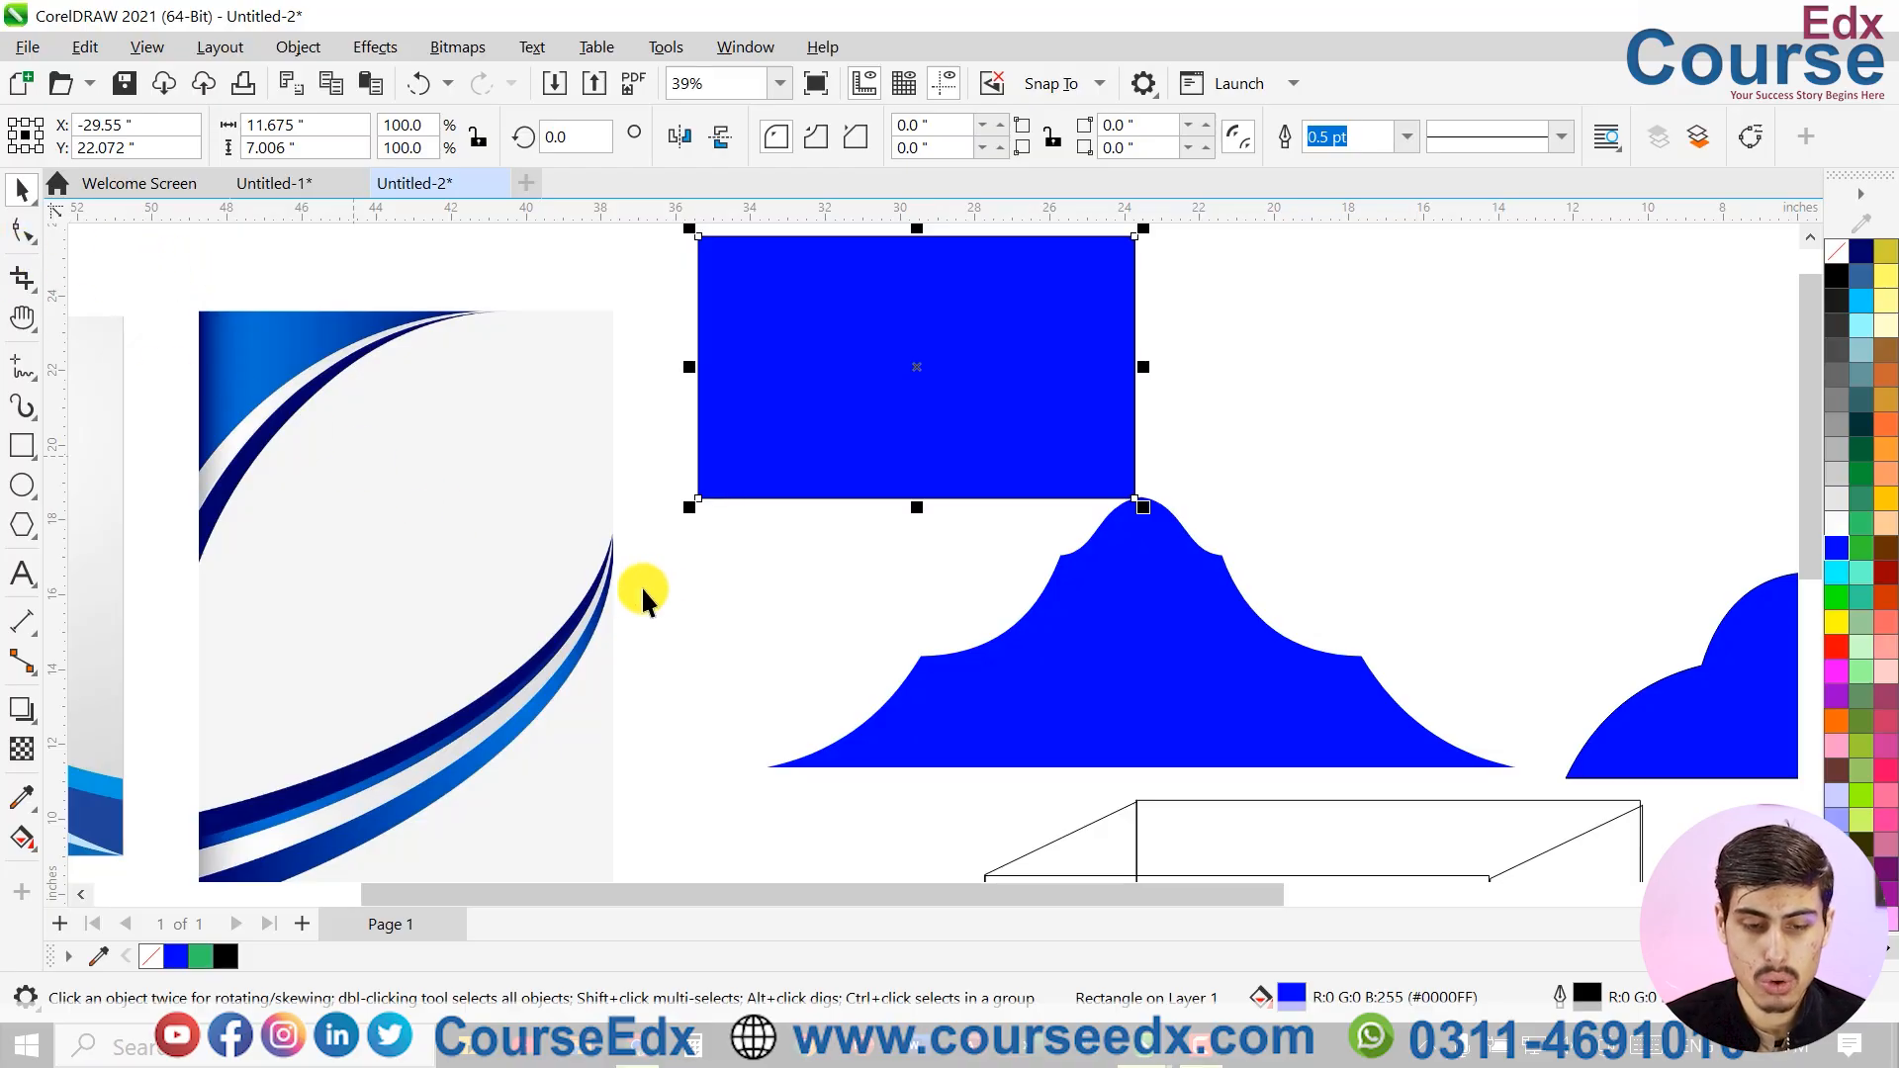
Convert the blue rectangle to curves and delete its upper-left node to leave a right triangle
scroll(641, 585, up, 3)
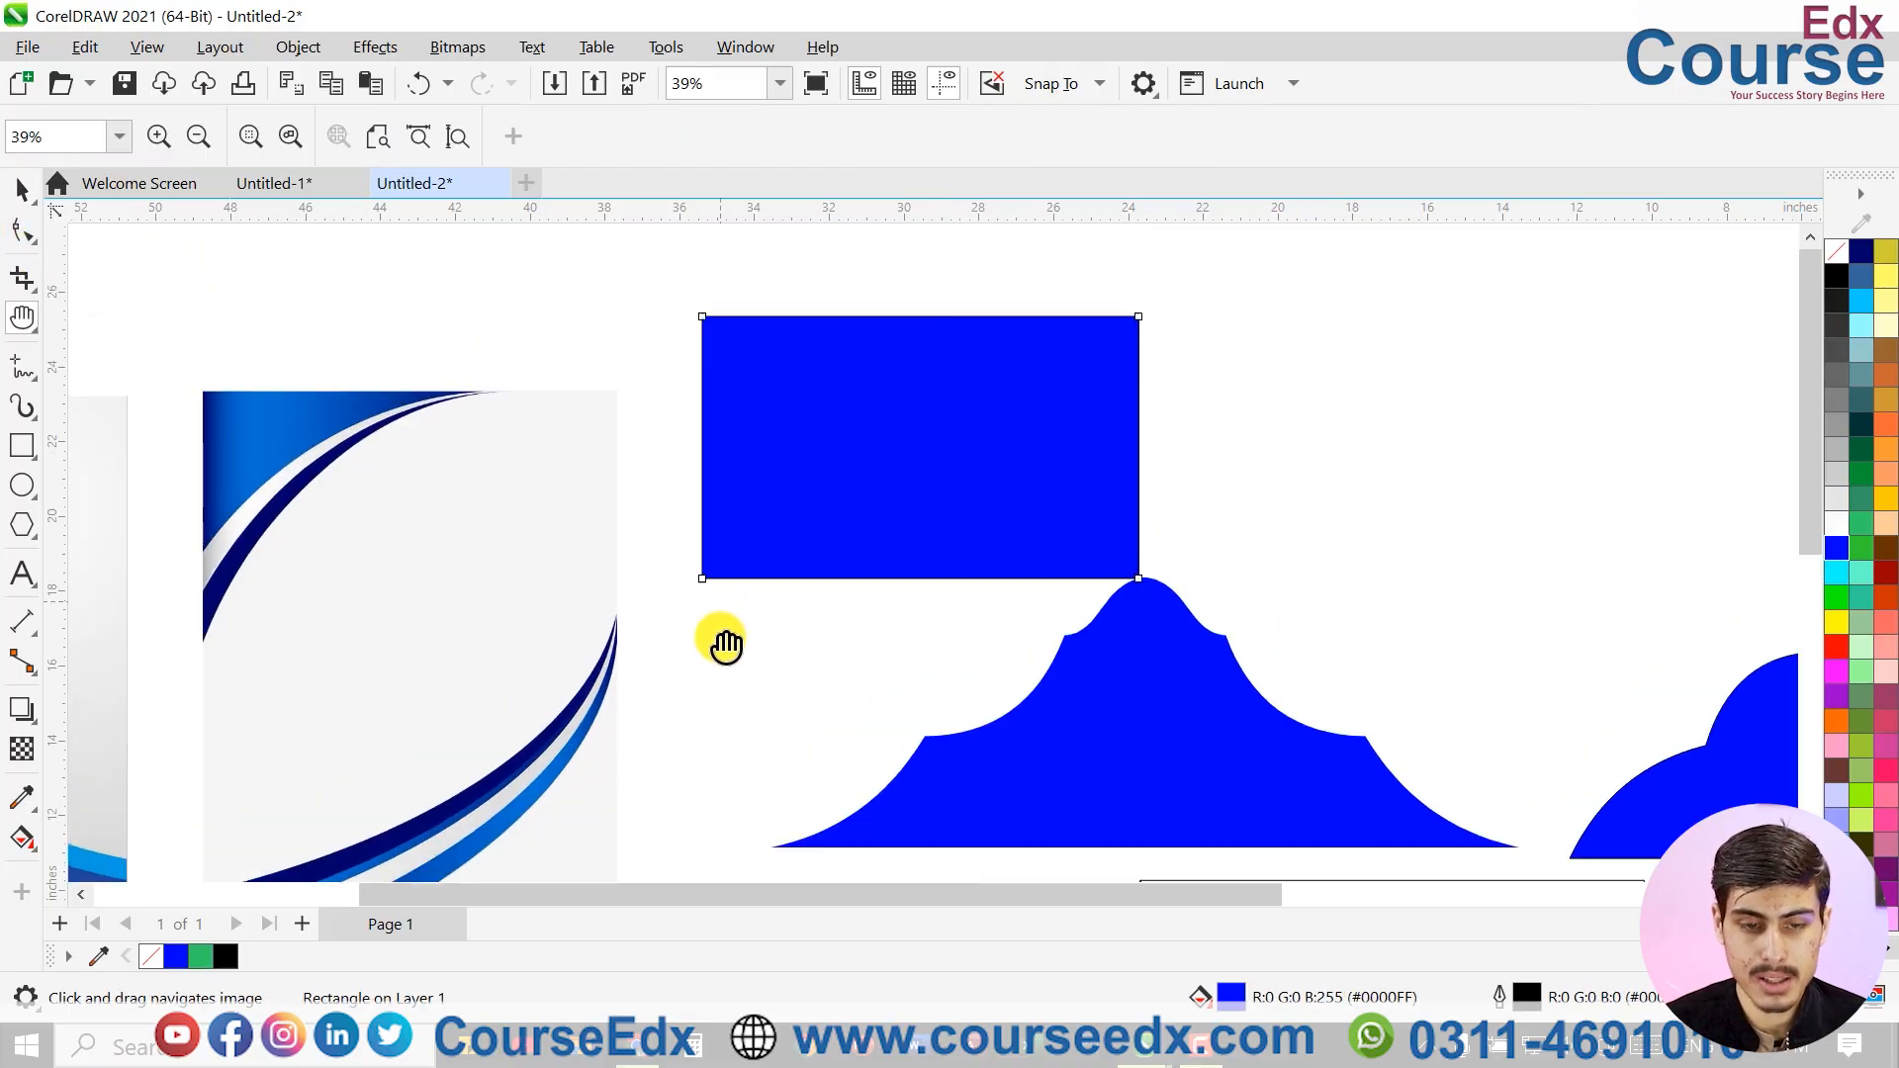
click(22, 231)
key(ctrl+q)
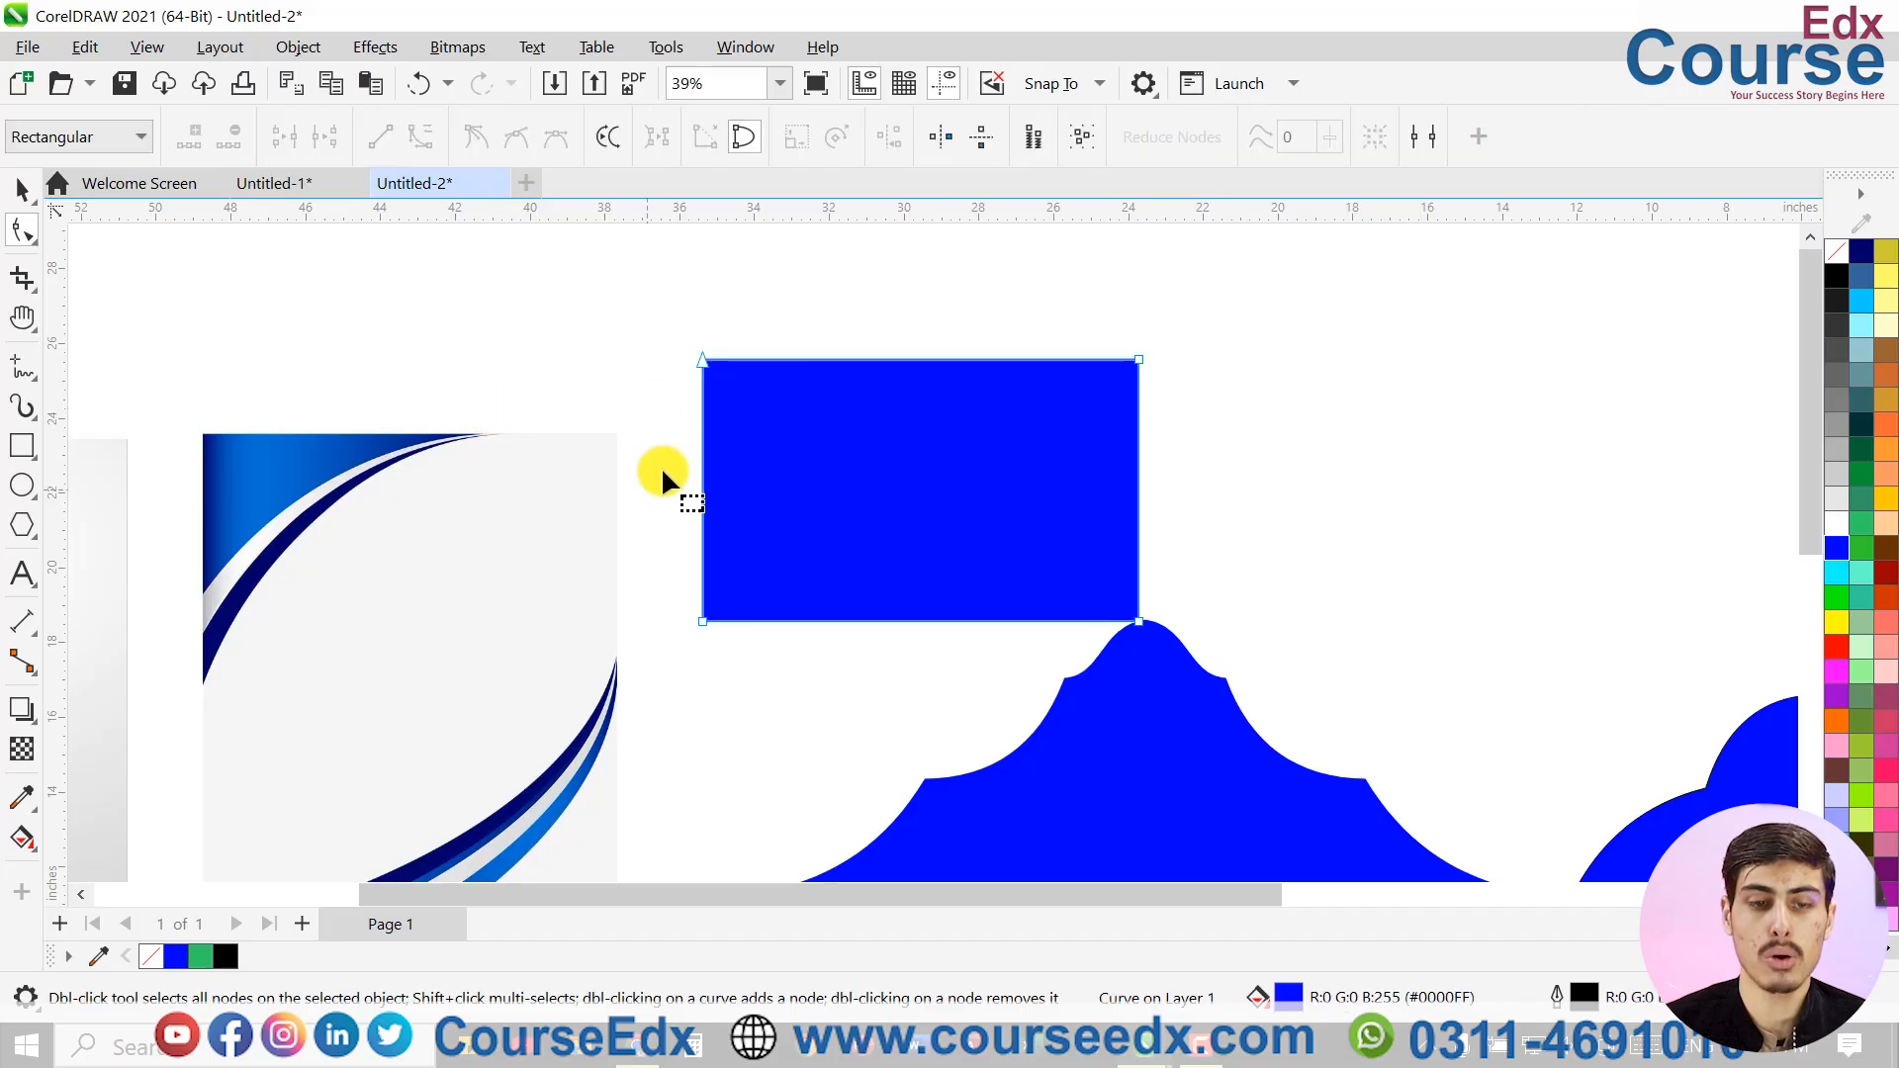
key(Delete)
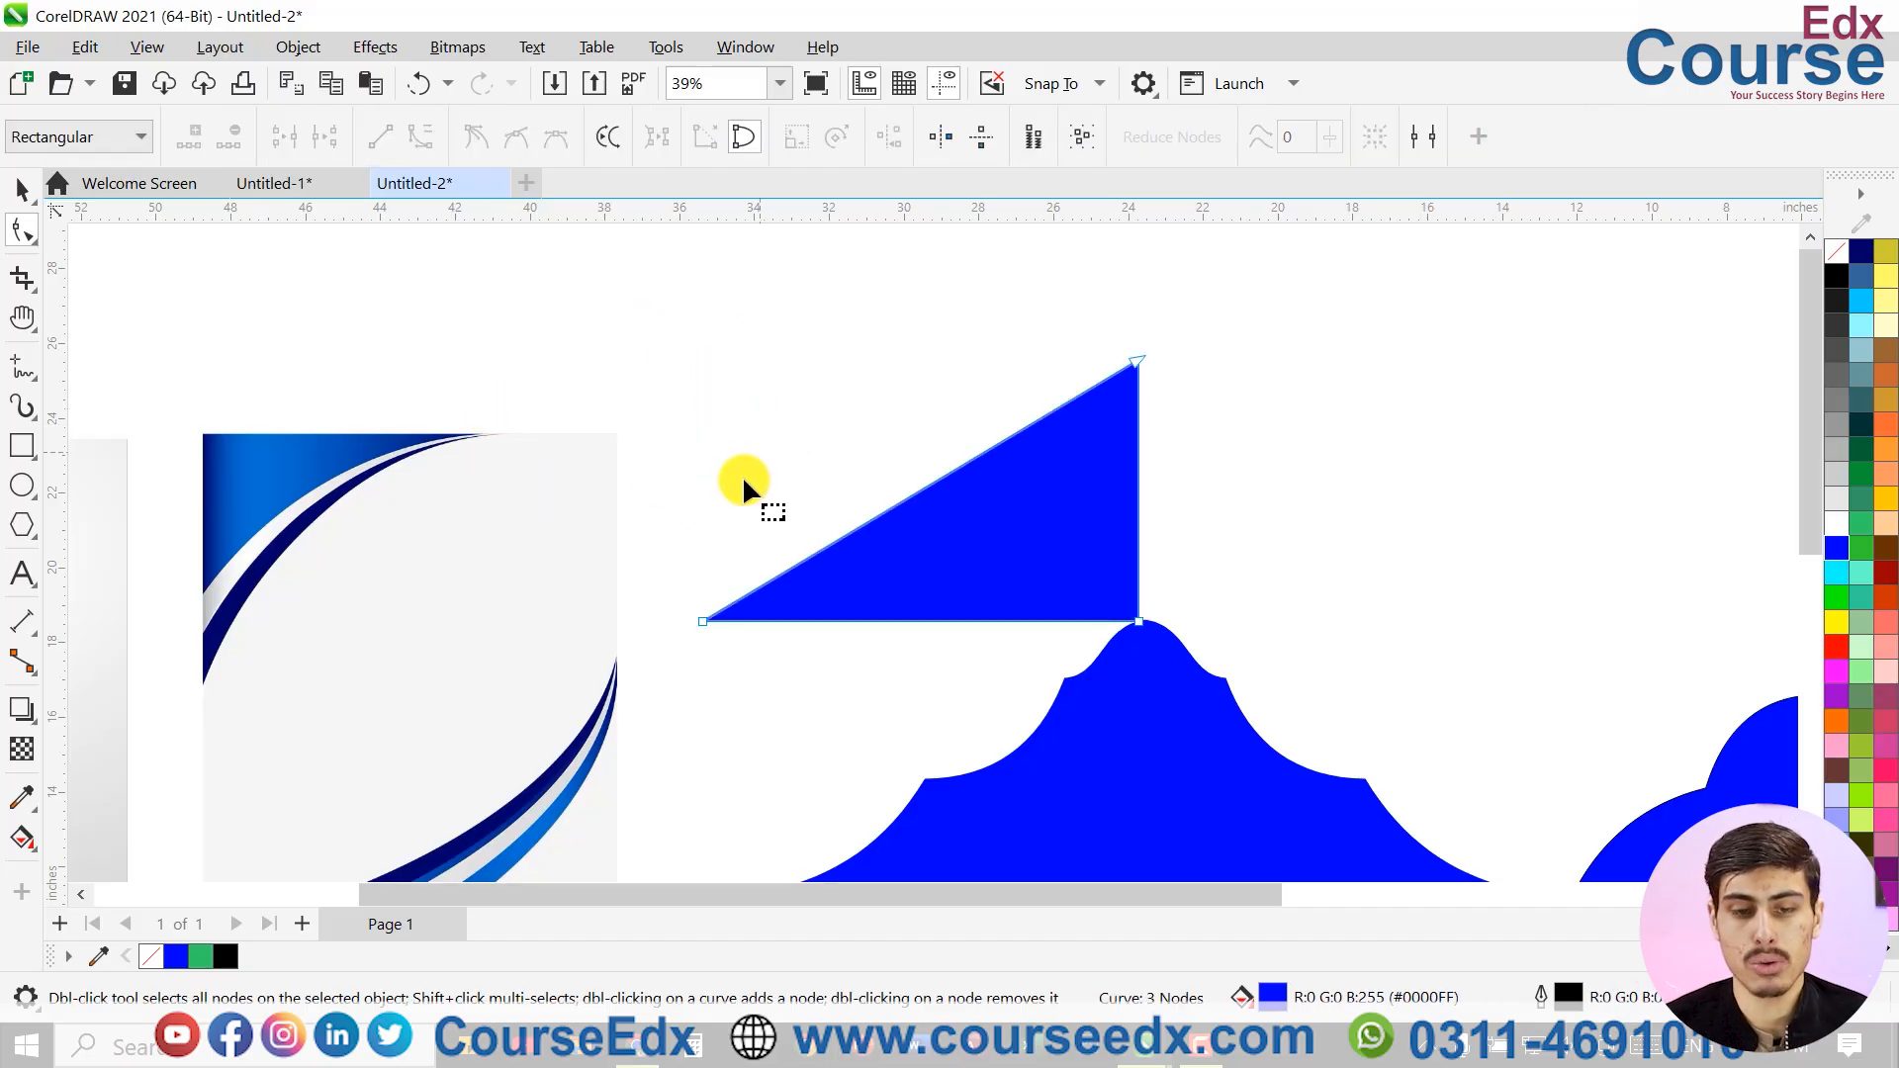
Add two nodes along the triangle's sloping edge, dividing it into three segments
drag(1052, 423, 1048, 423)
scroll(1049, 424, up, 3)
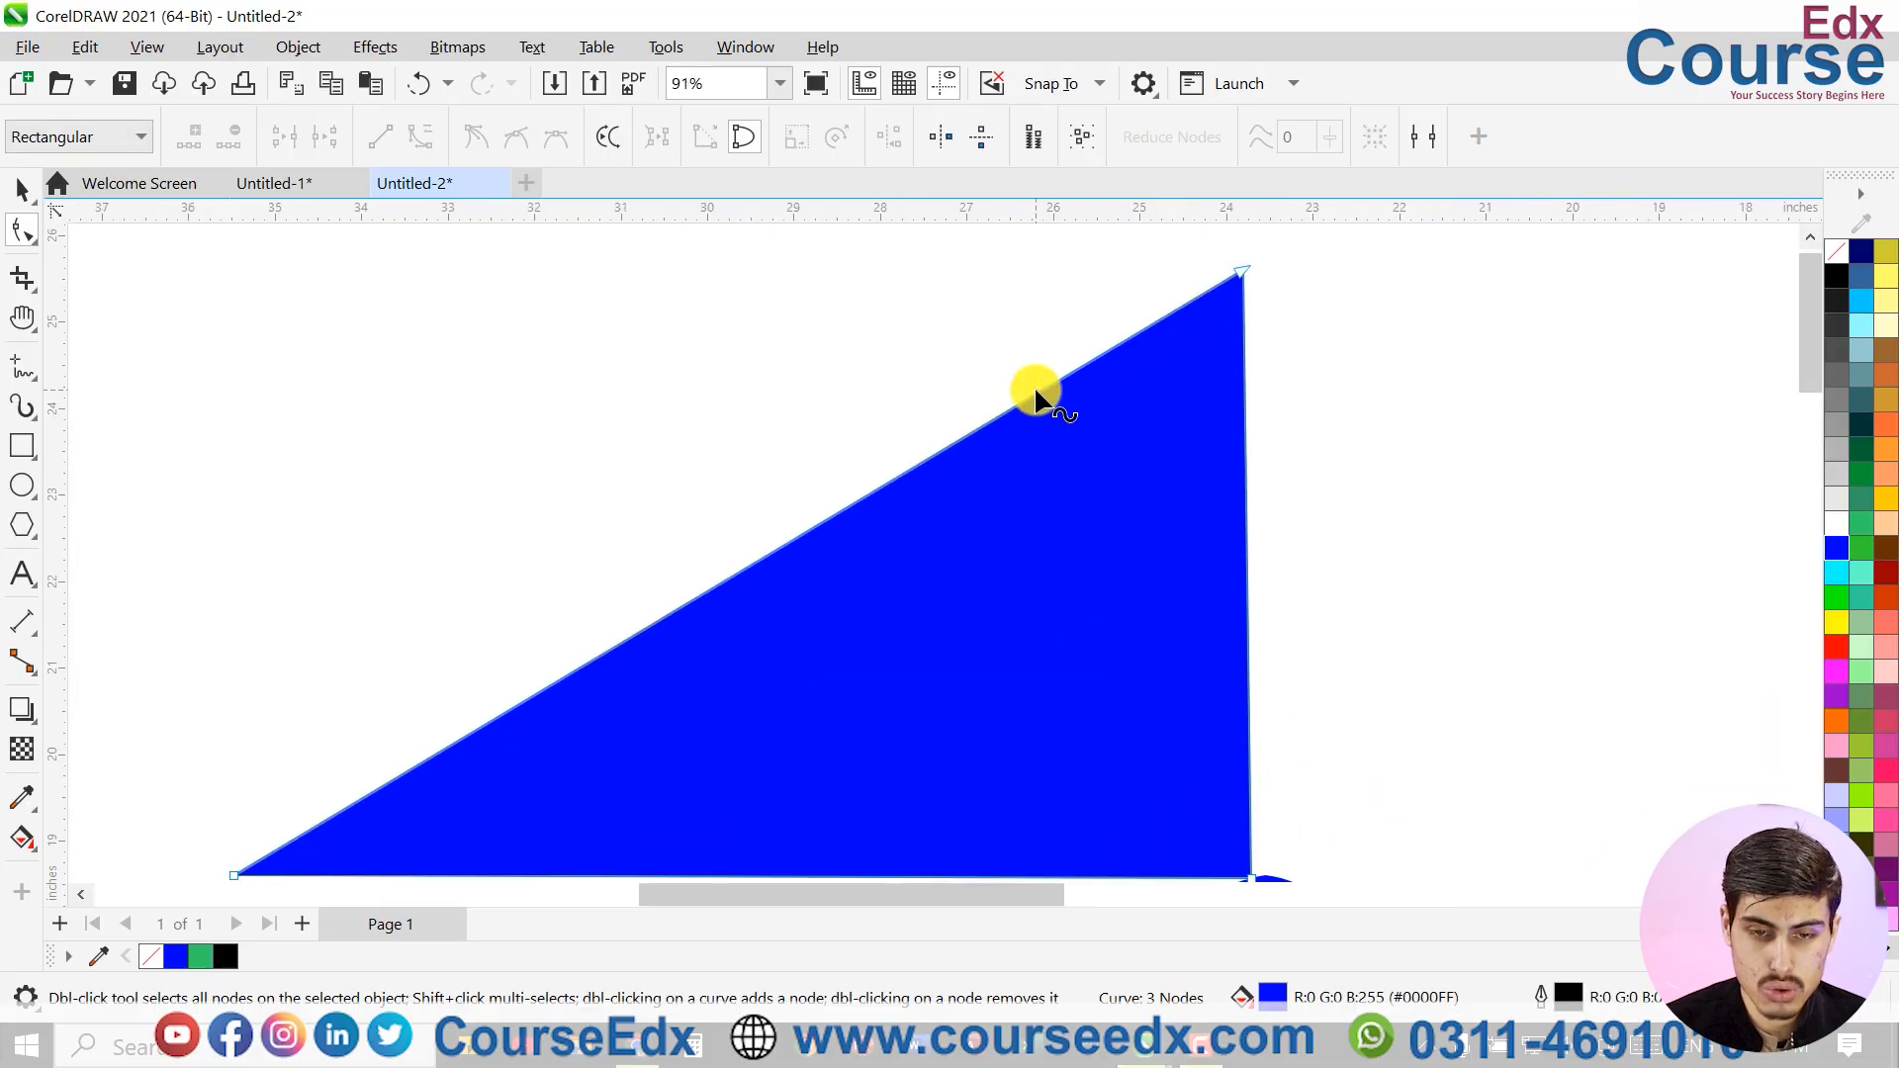
double_click(1037, 394)
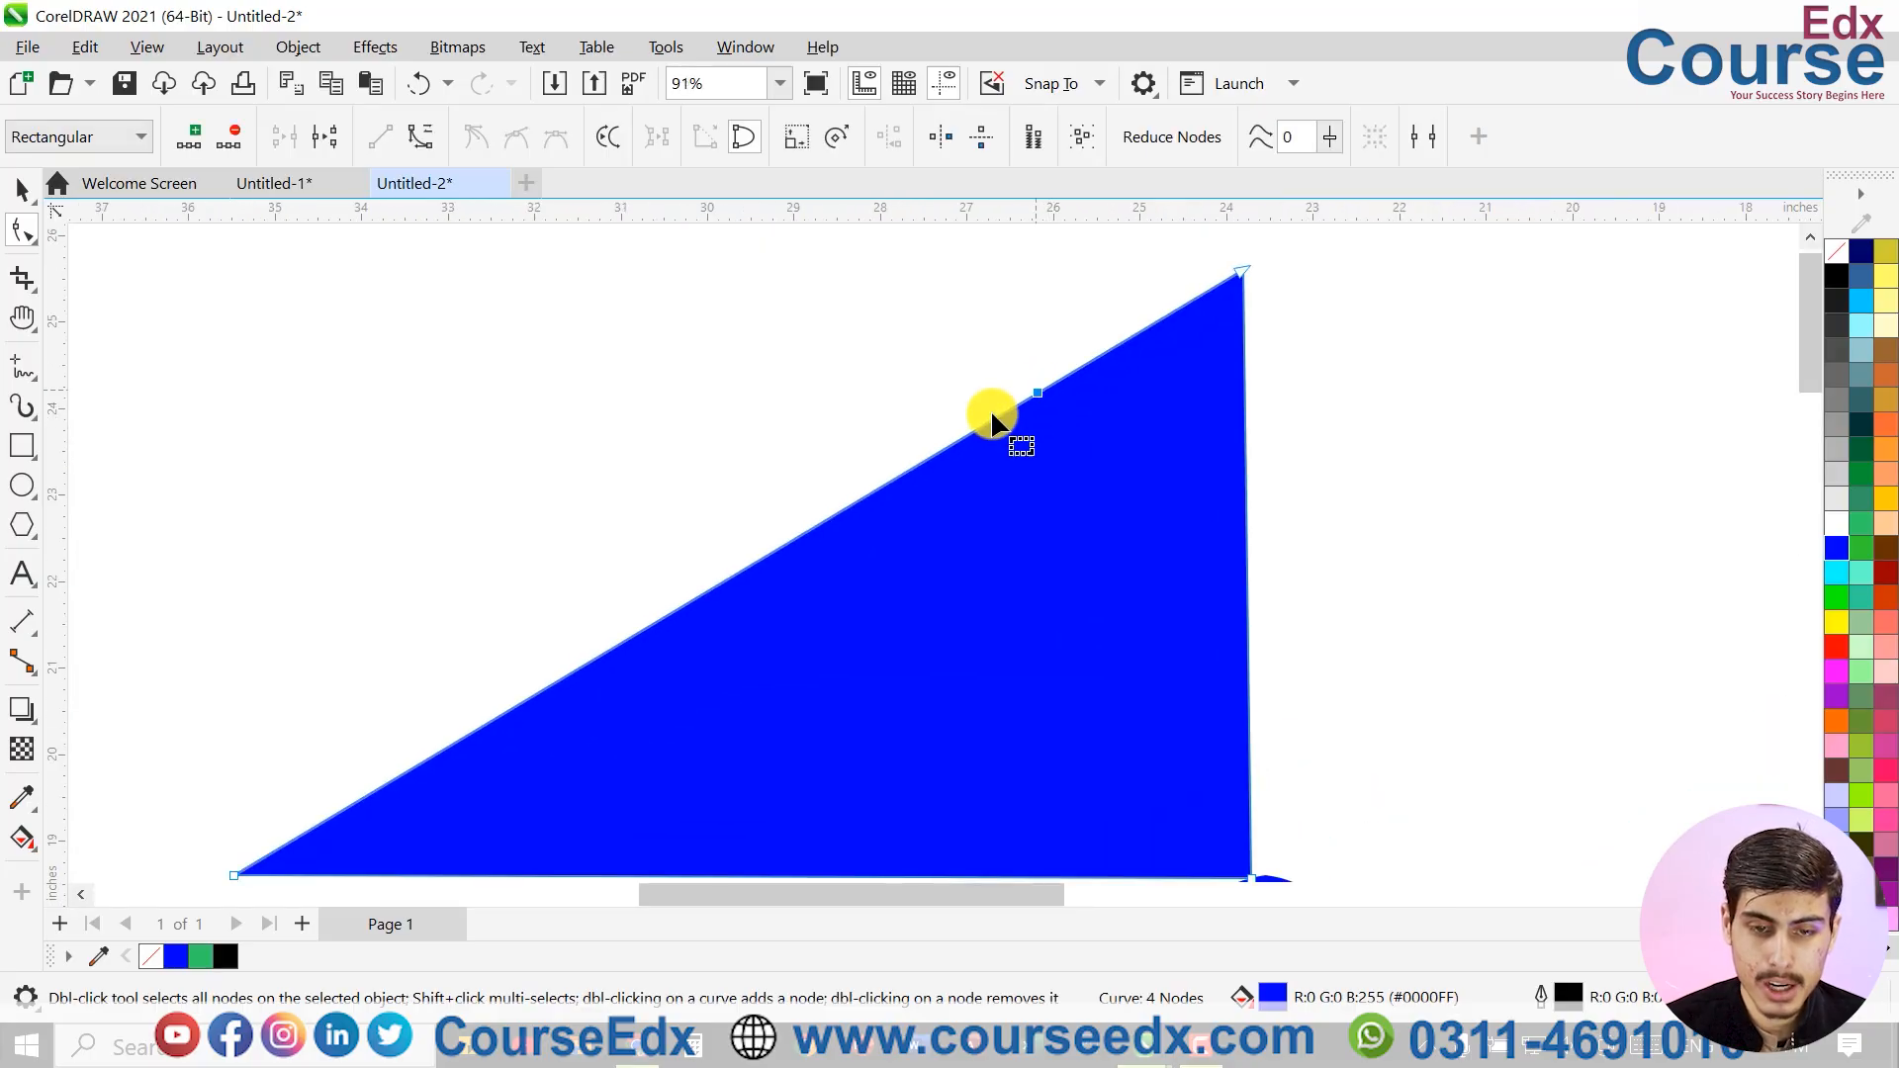
double_click(698, 606)
scroll(697, 608, down, 4)
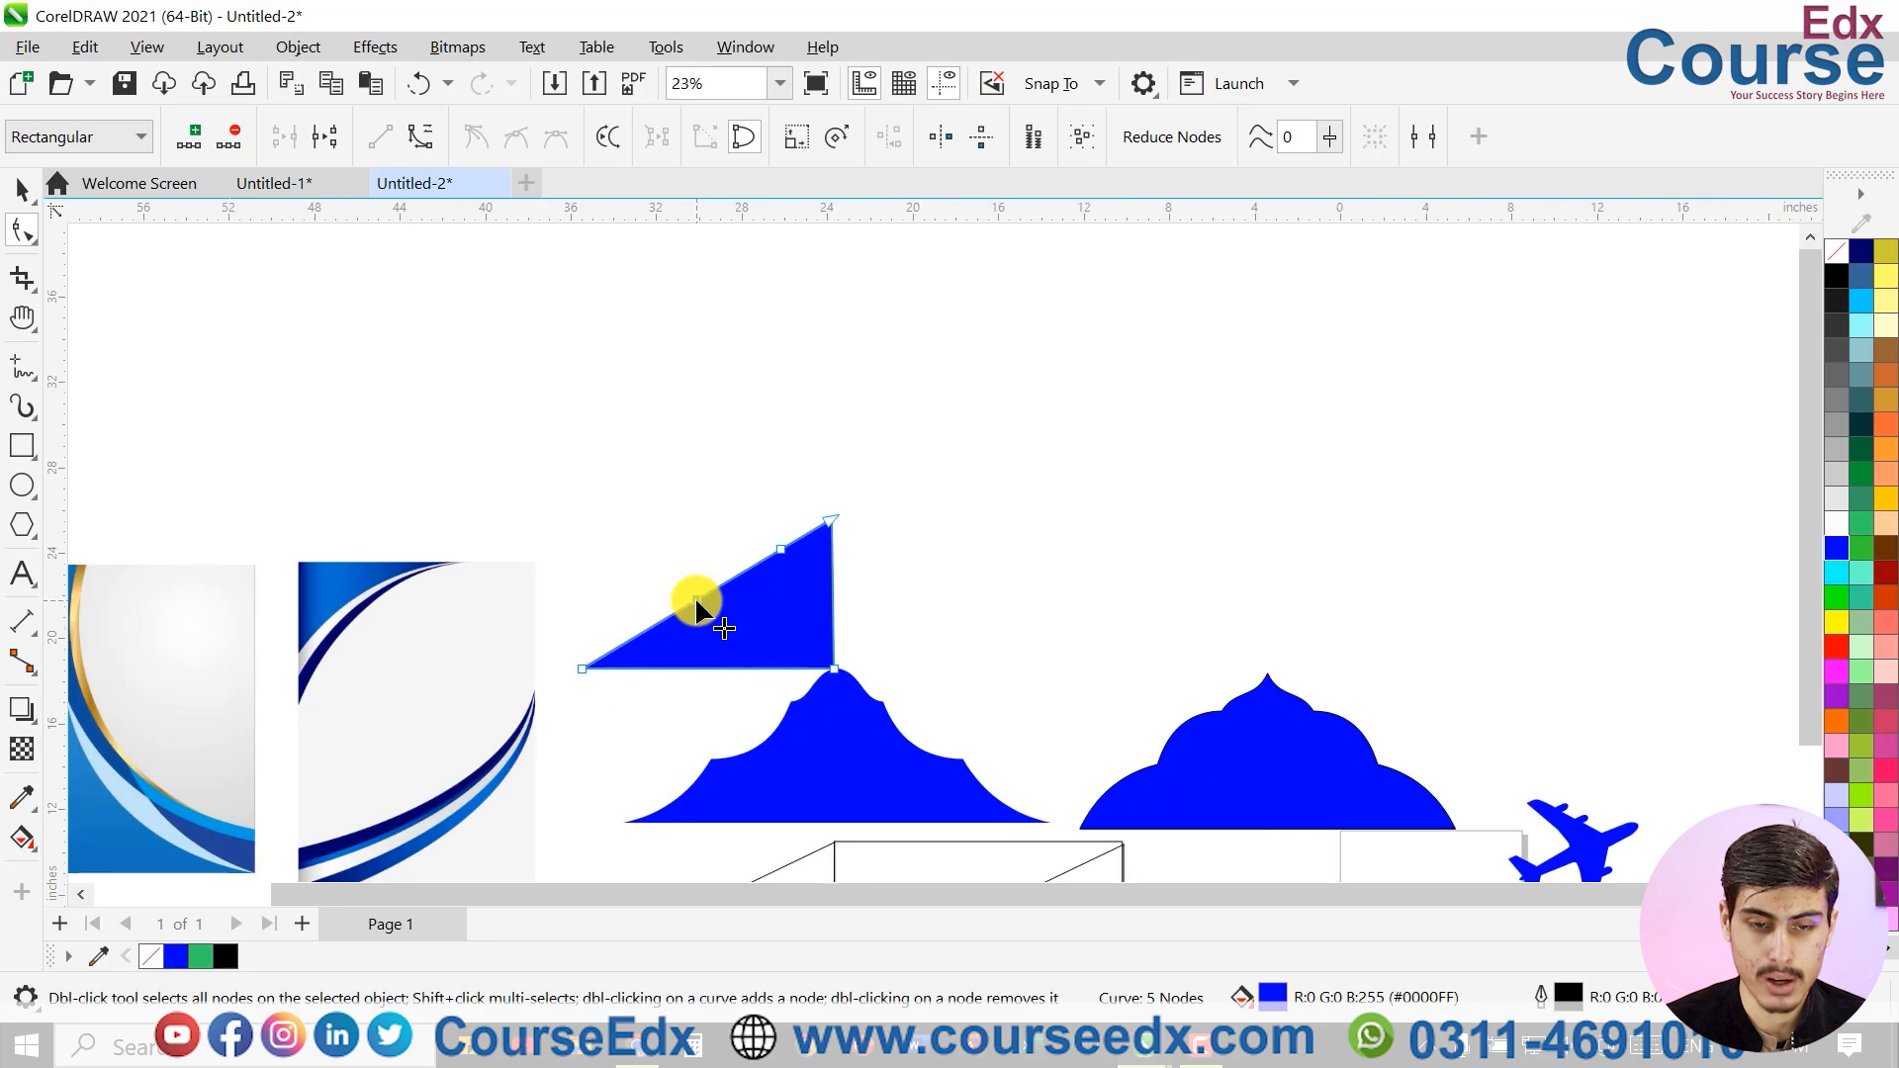
scroll(737, 608, up, 3)
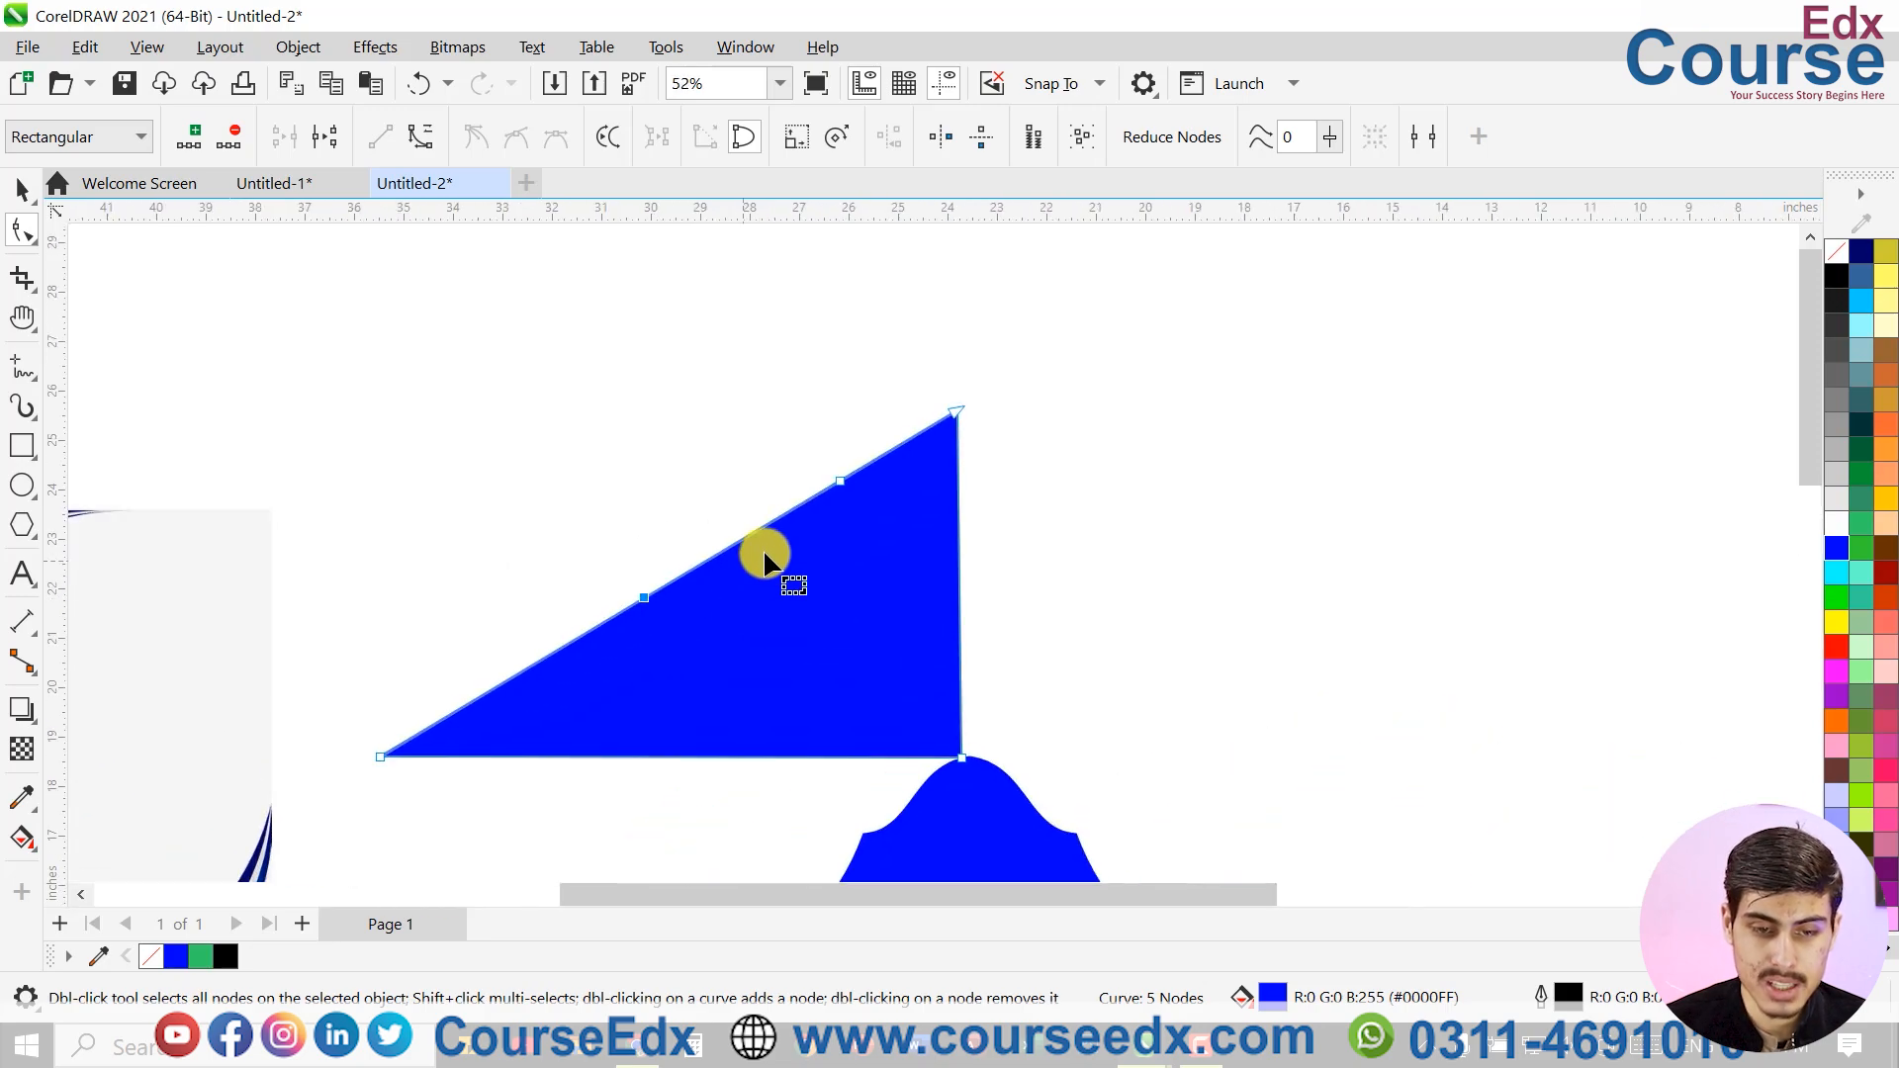
Convert the middle segment of the sloping edge to a curve and bend it inward
scroll(757, 551, up, 1)
click(760, 544)
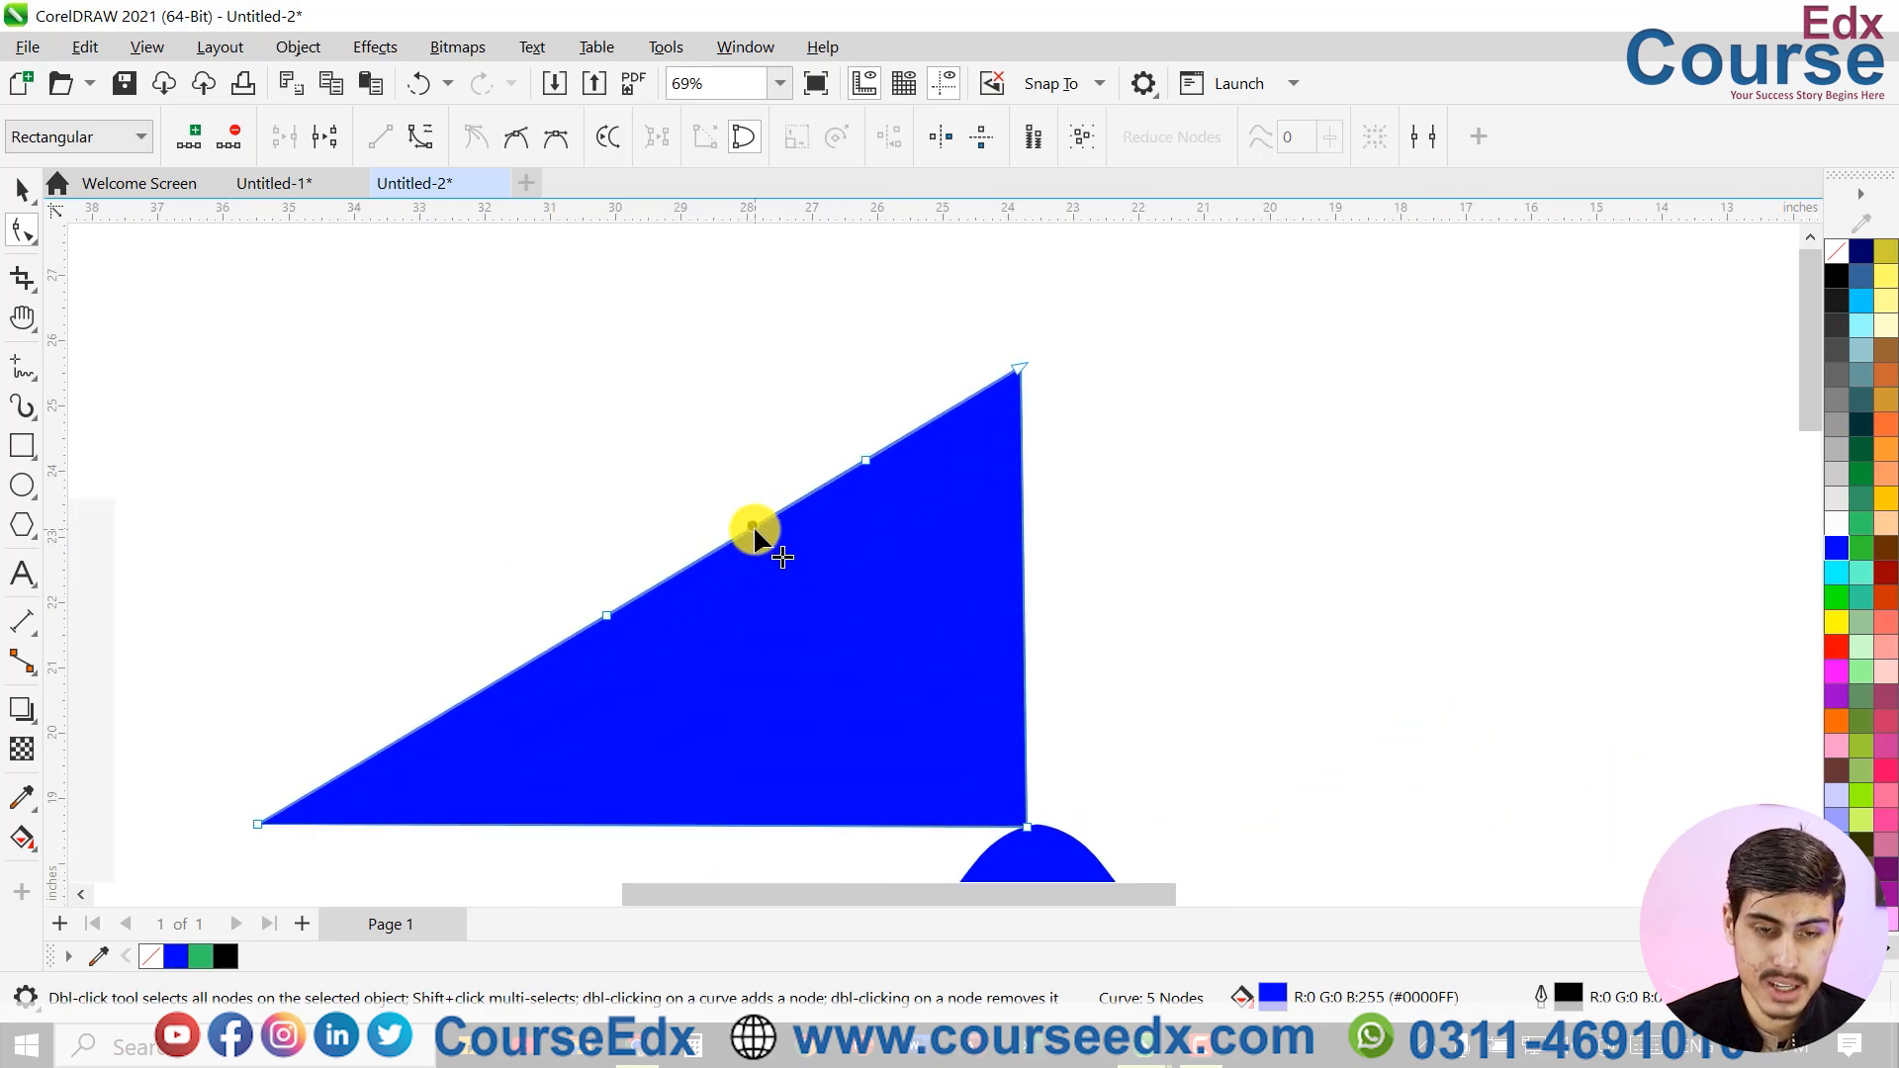
click(426, 146)
drag(740, 533, 756, 562)
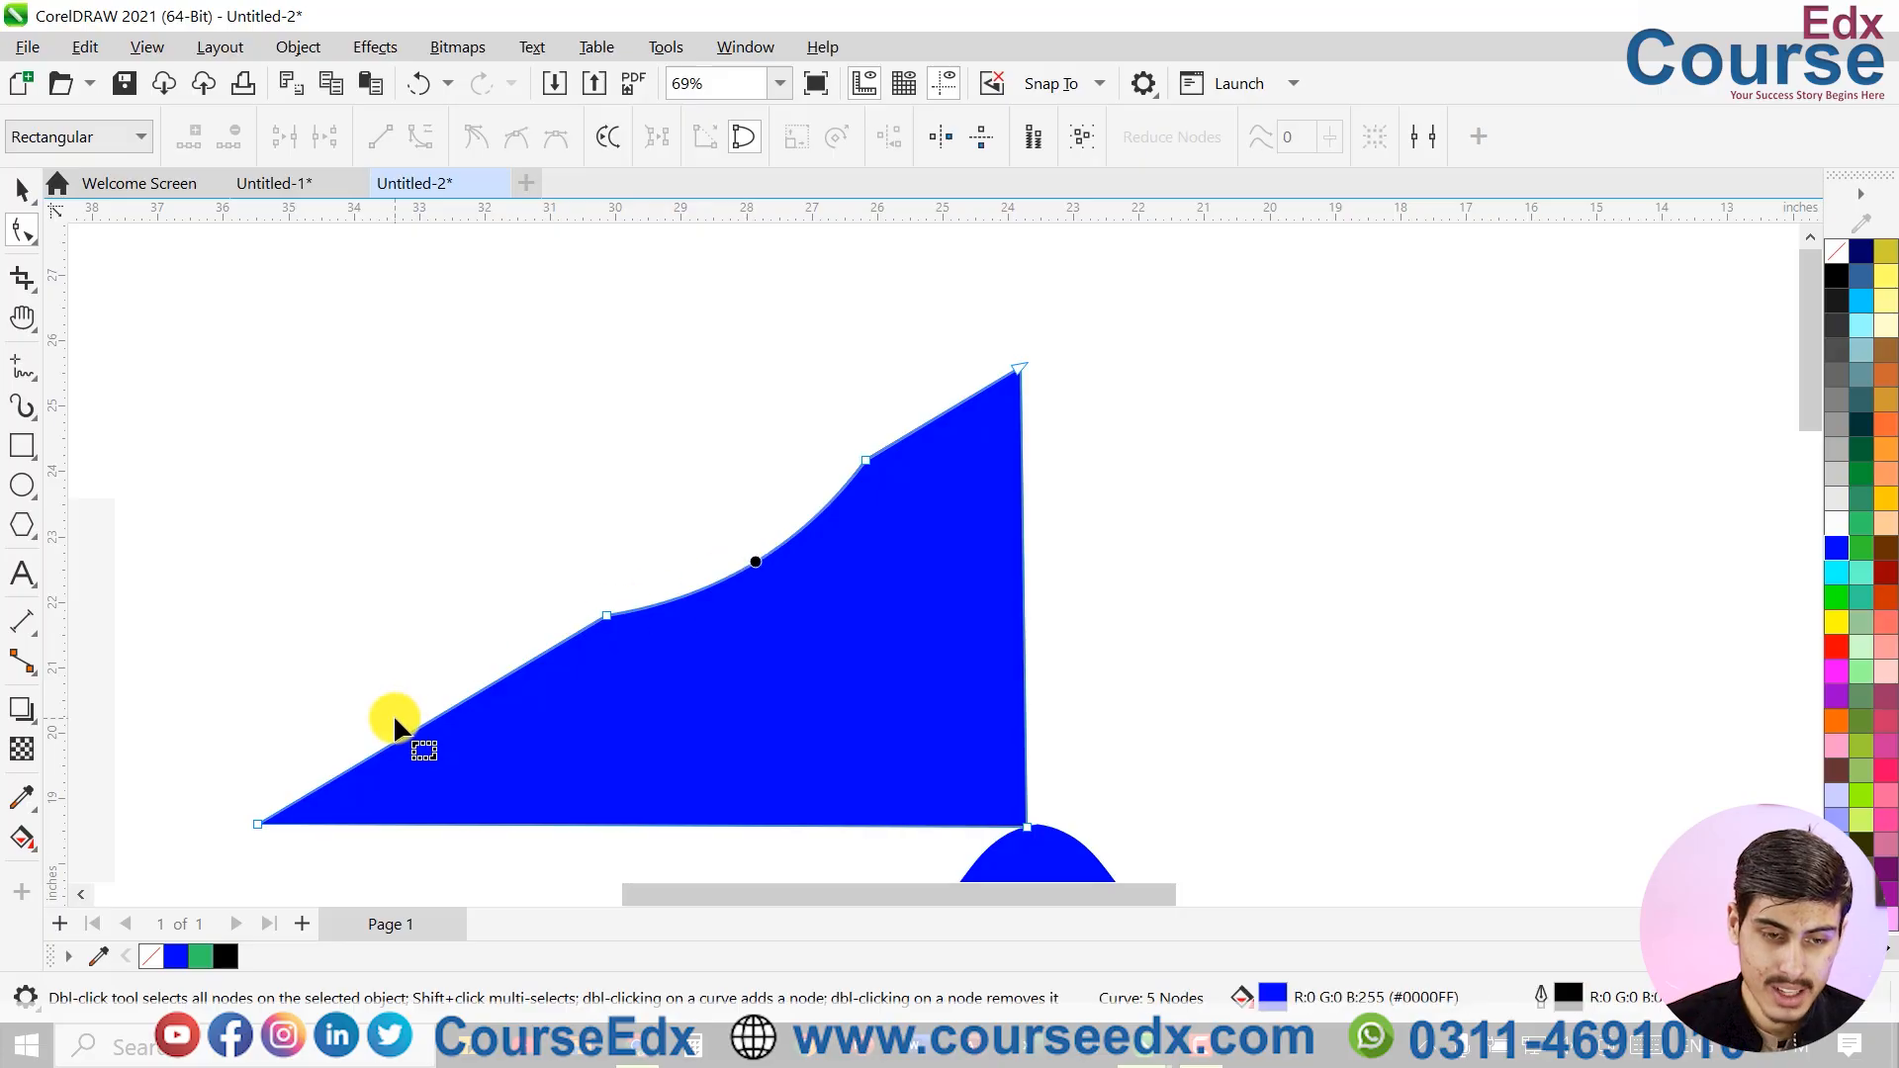
Convert the lowest segment of the sloping edge to a curve, bend it inward, and adjust the middle curve
click(431, 721)
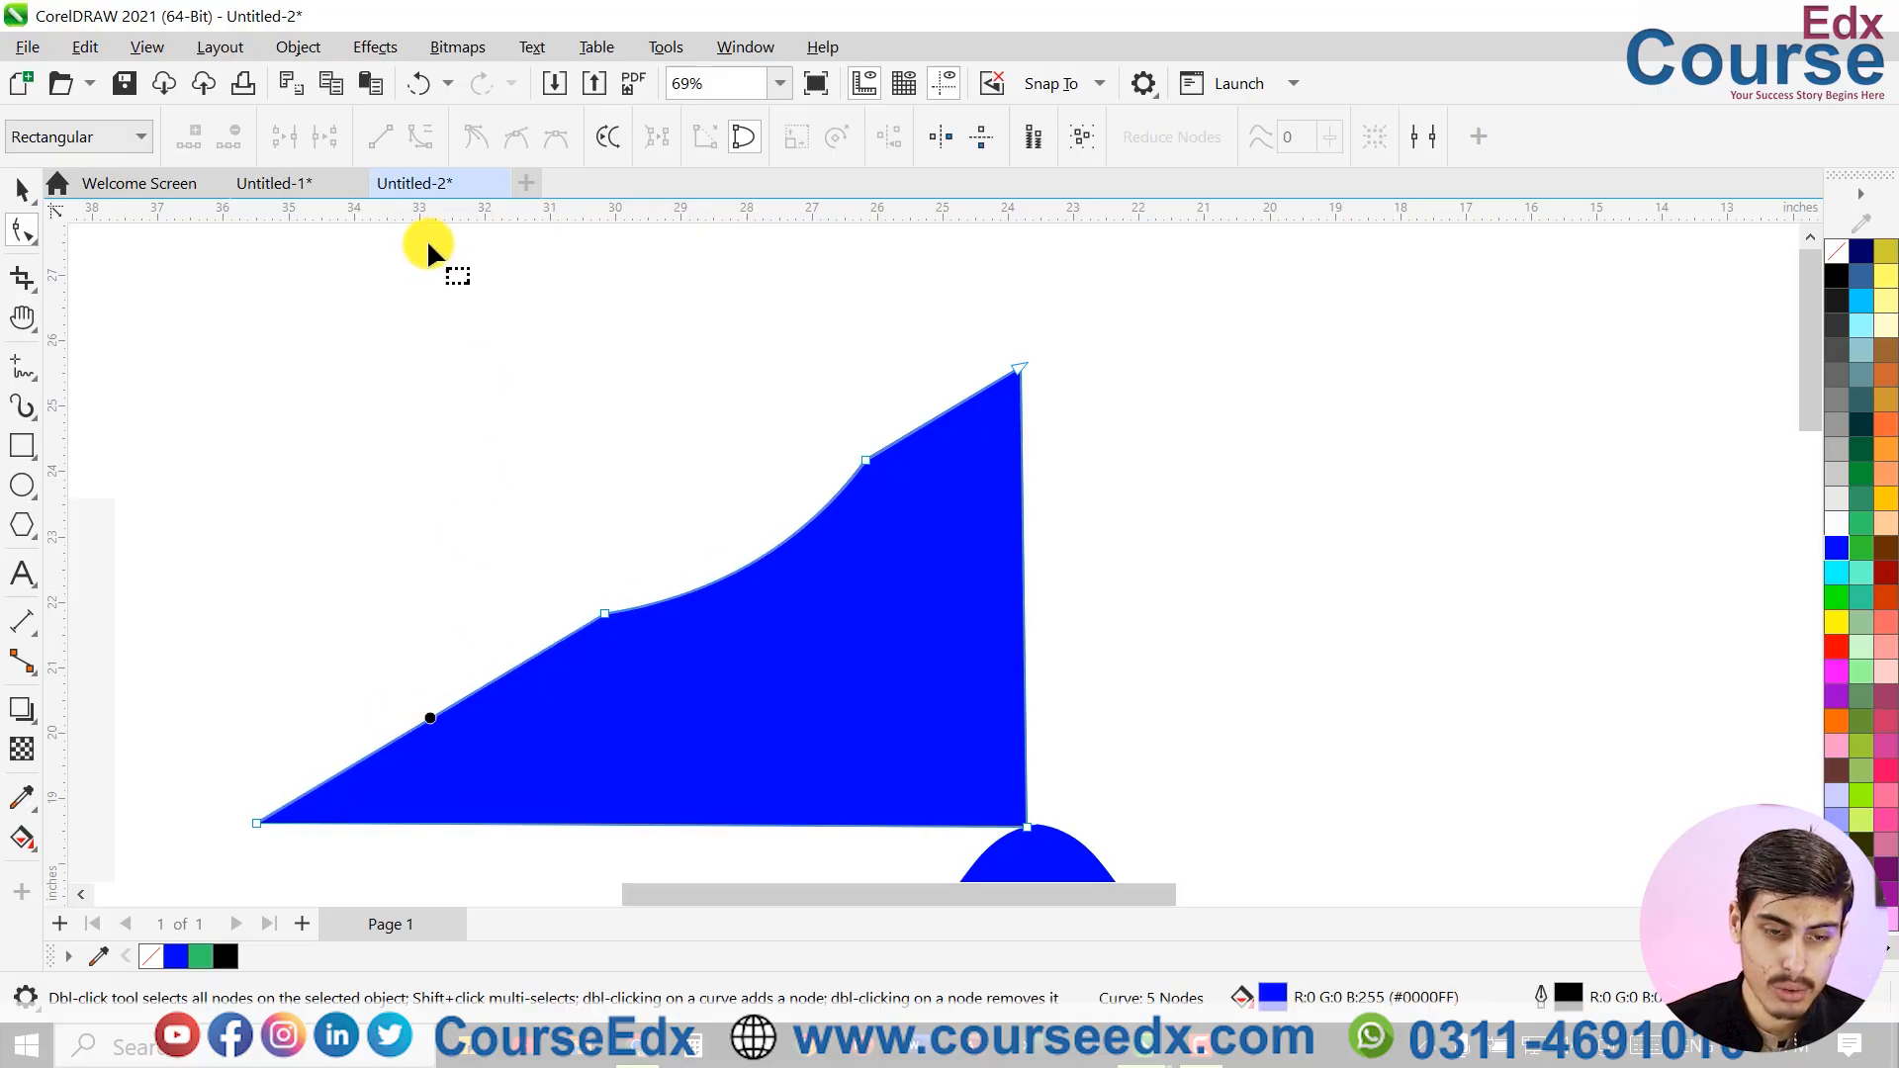
click(438, 706)
click(421, 144)
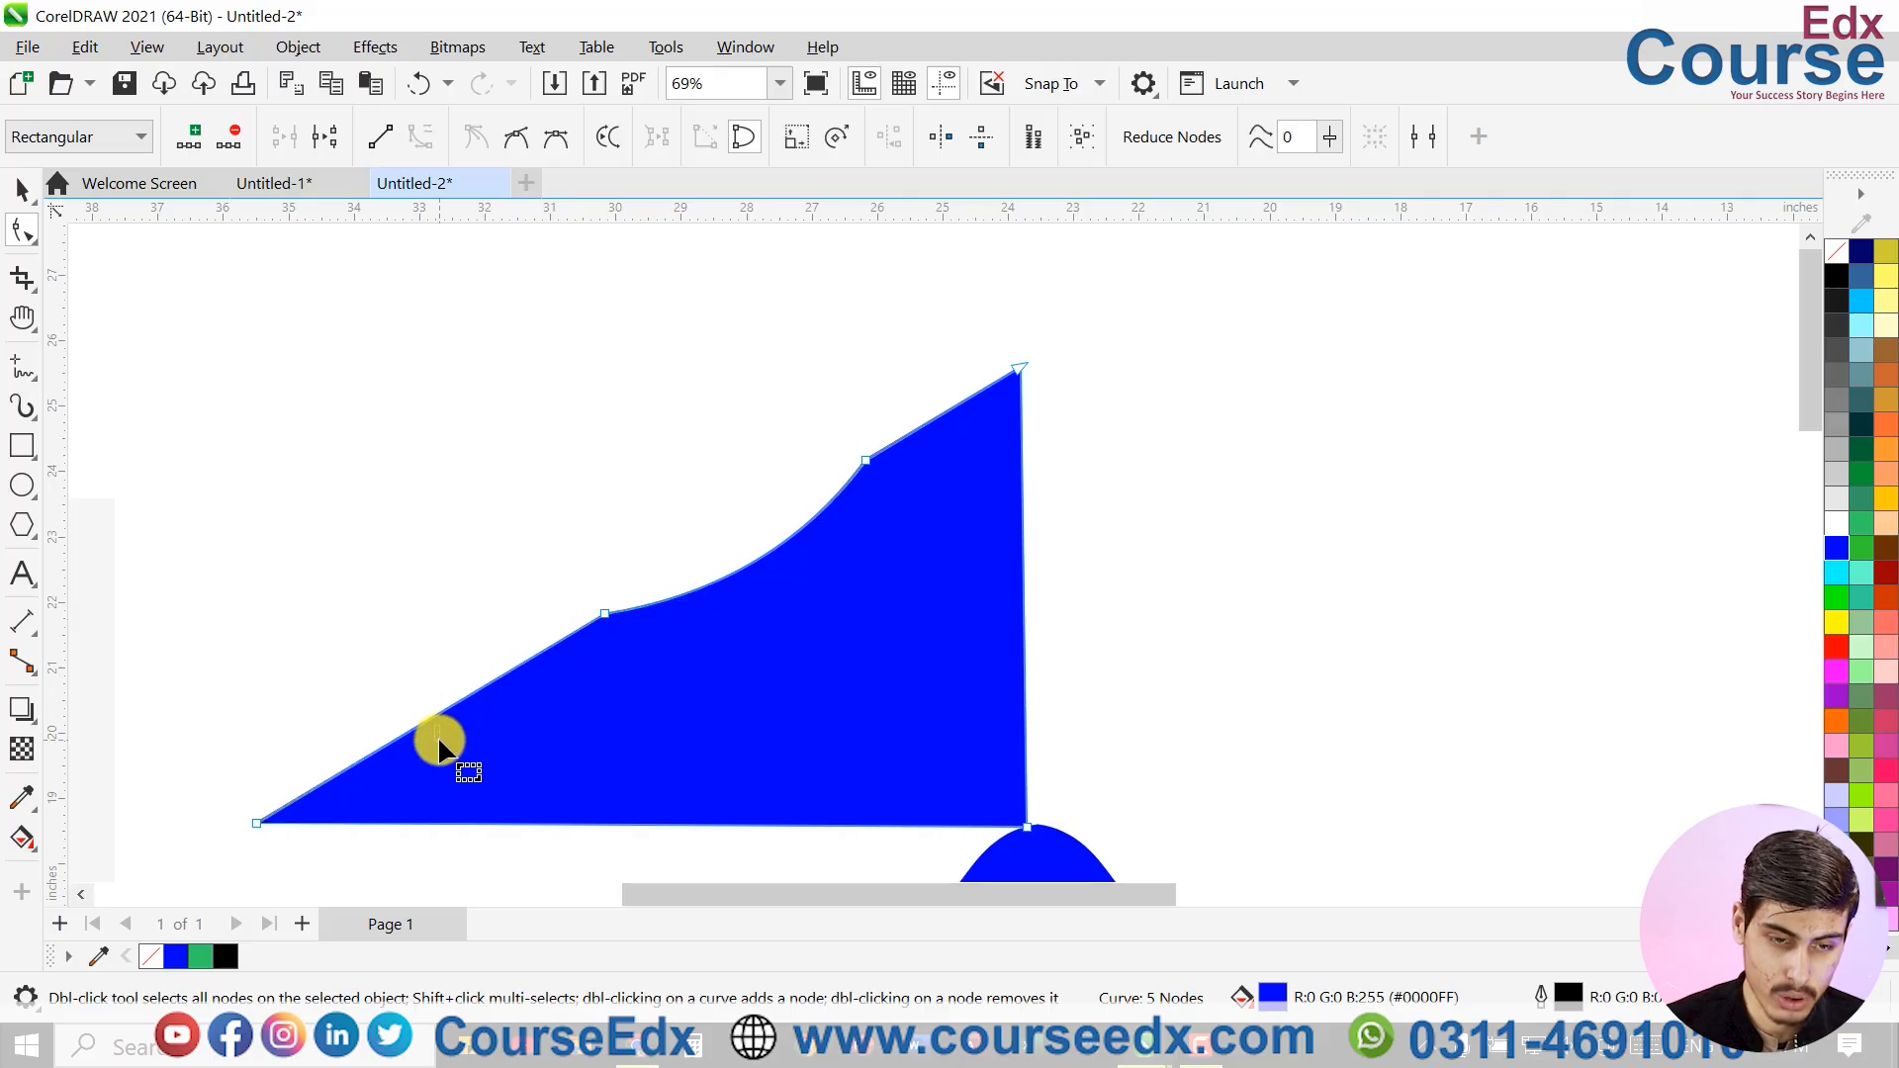
drag(435, 727, 458, 759)
click(759, 569)
Convert the top segment to a curve, rounding it outward near the peak and inward near the lower node
click(948, 410)
click(423, 140)
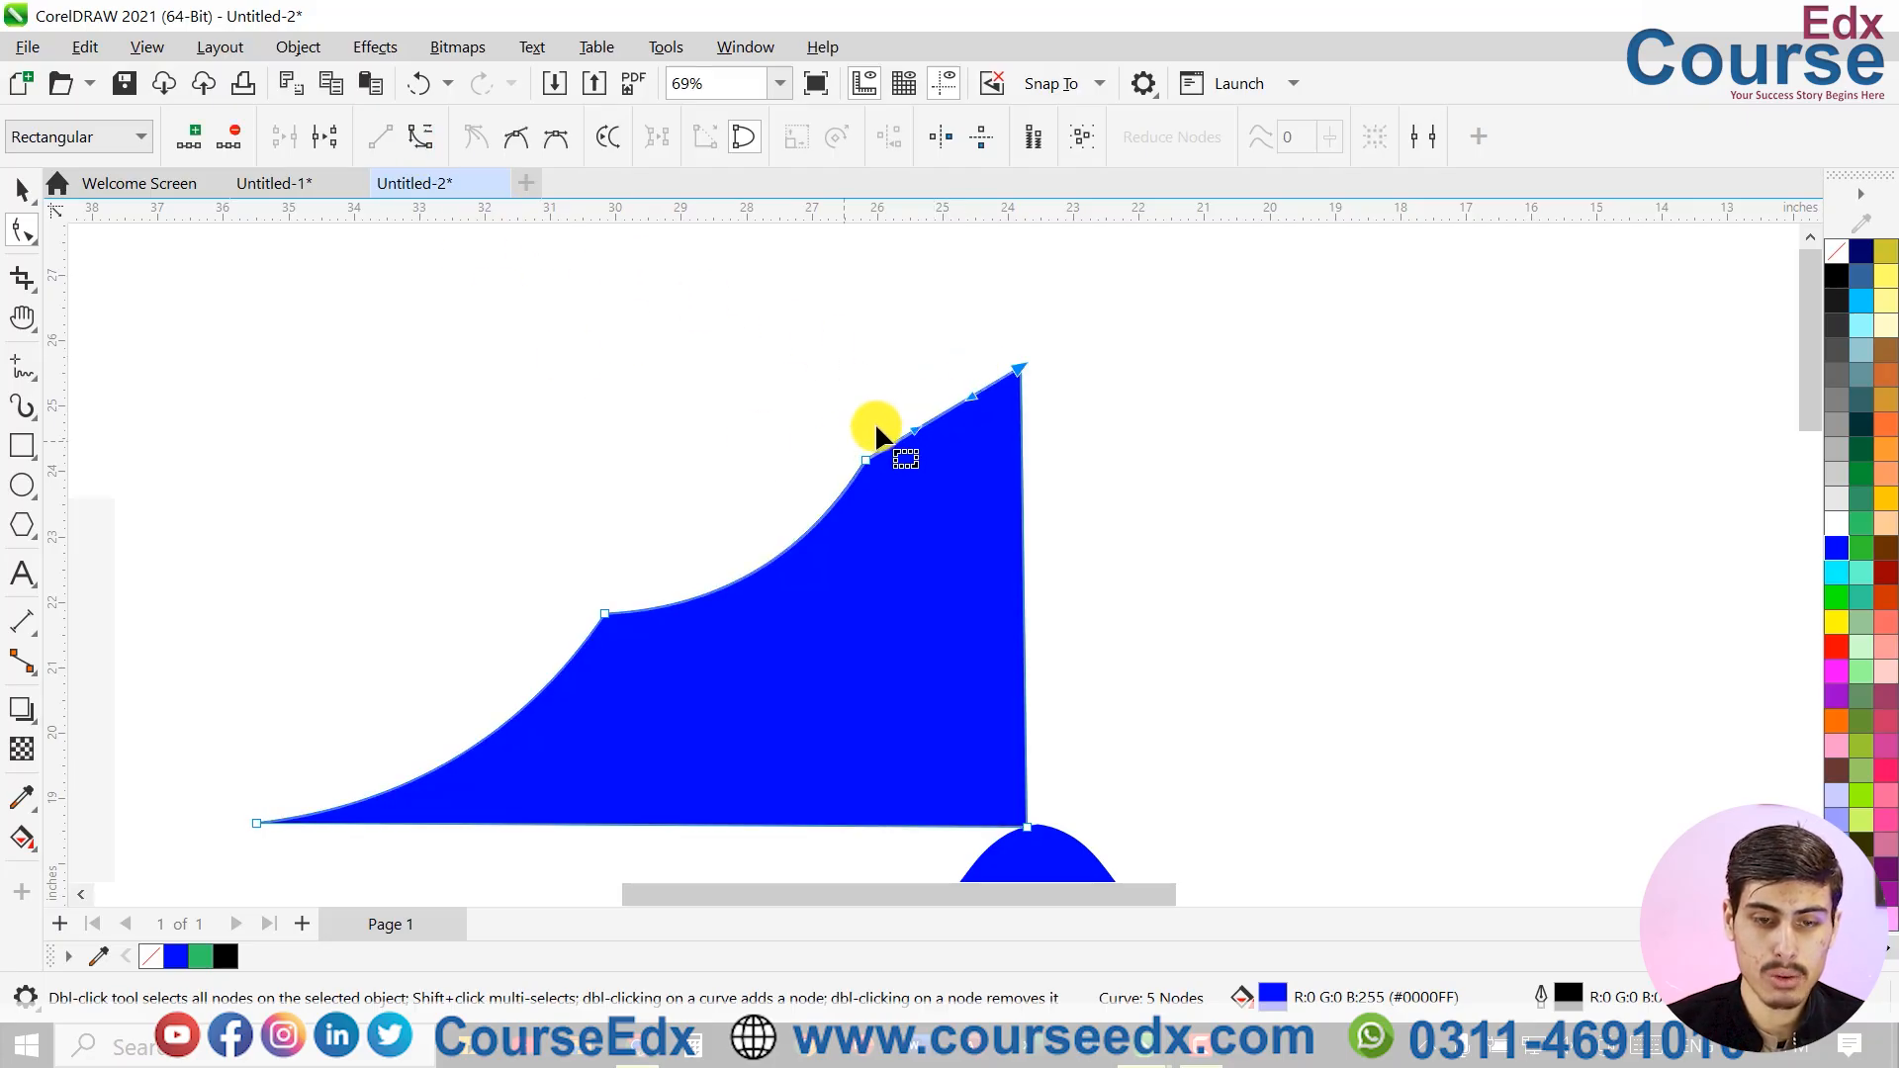
mouse_move(977, 401)
mouse_down()
mouse_move(960, 377)
mouse_move(977, 370)
mouse_up()
click(868, 462)
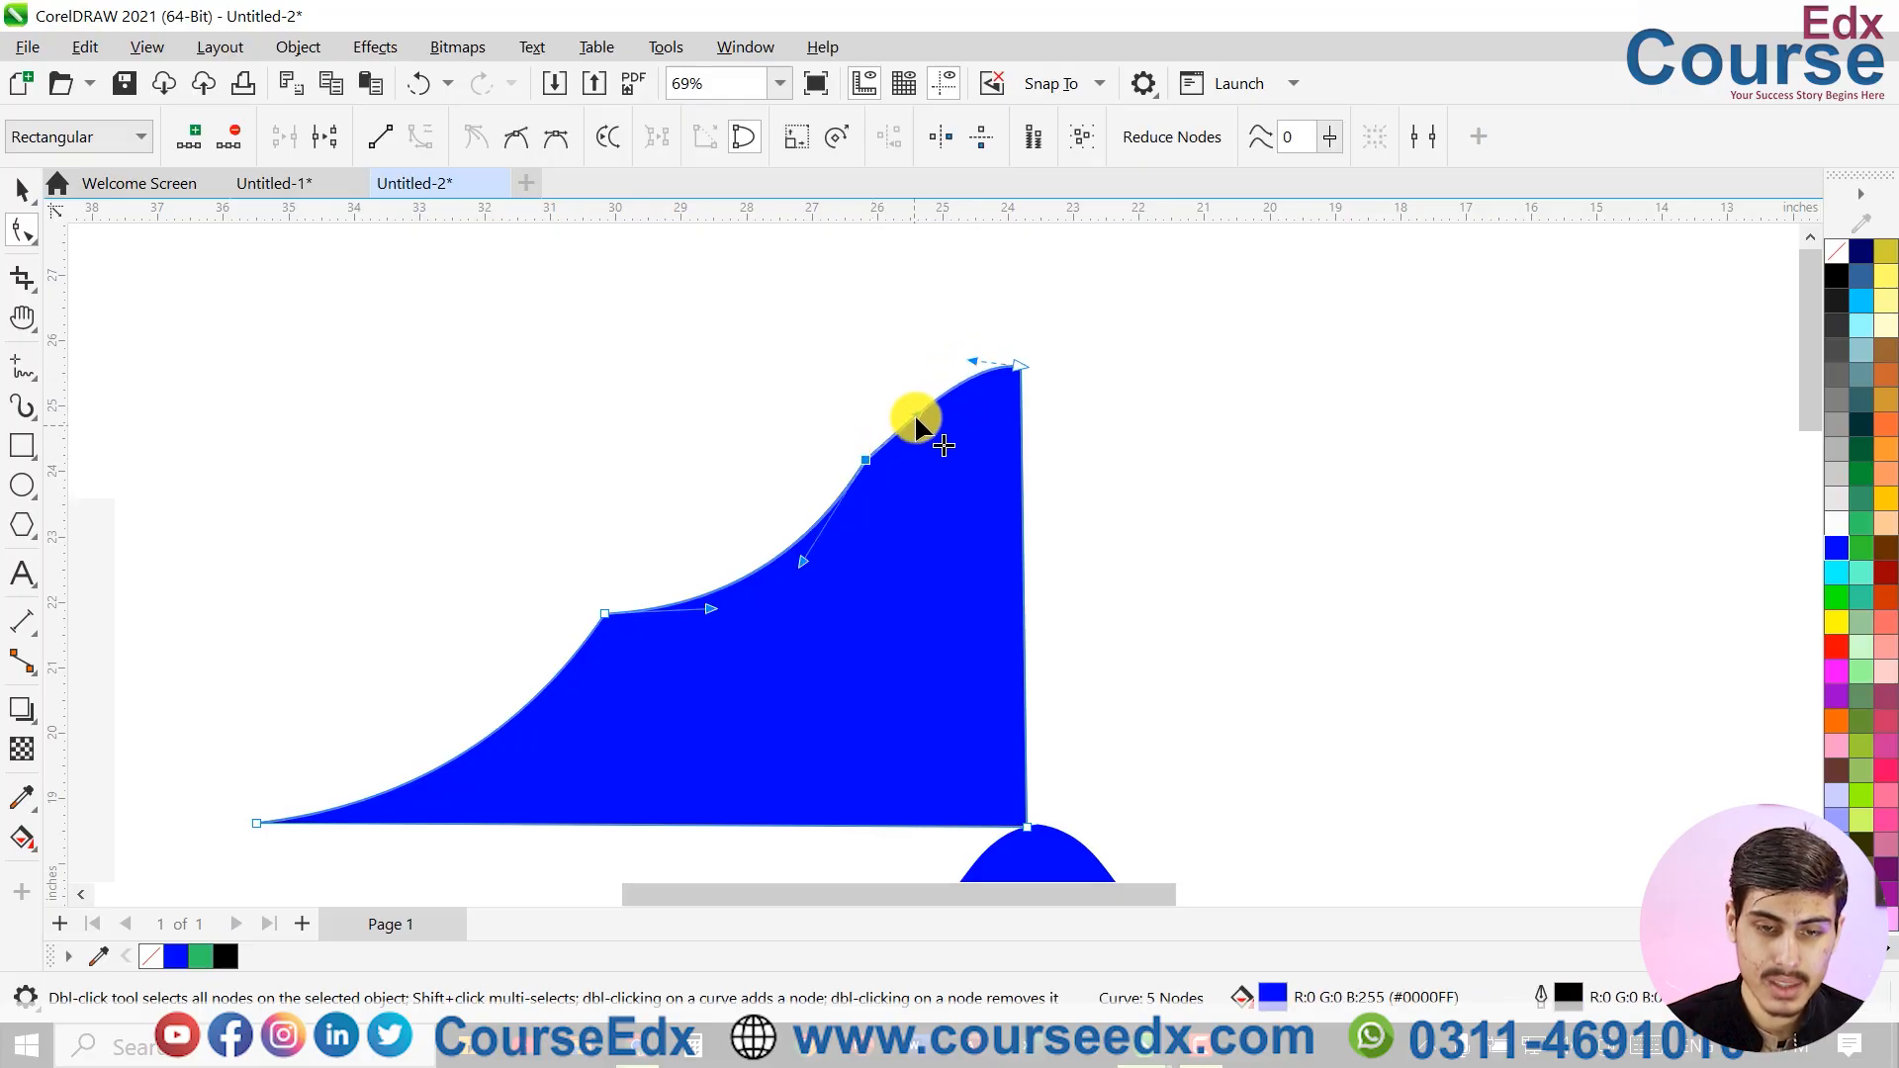
drag(921, 425, 936, 451)
Mirror a copy of the half silhouette horizontally to its right and weld both halves into one shape
scroll(935, 451, down, 2)
key(space)
drag(931, 541, 910, 477)
drag(570, 461, 1031, 448)
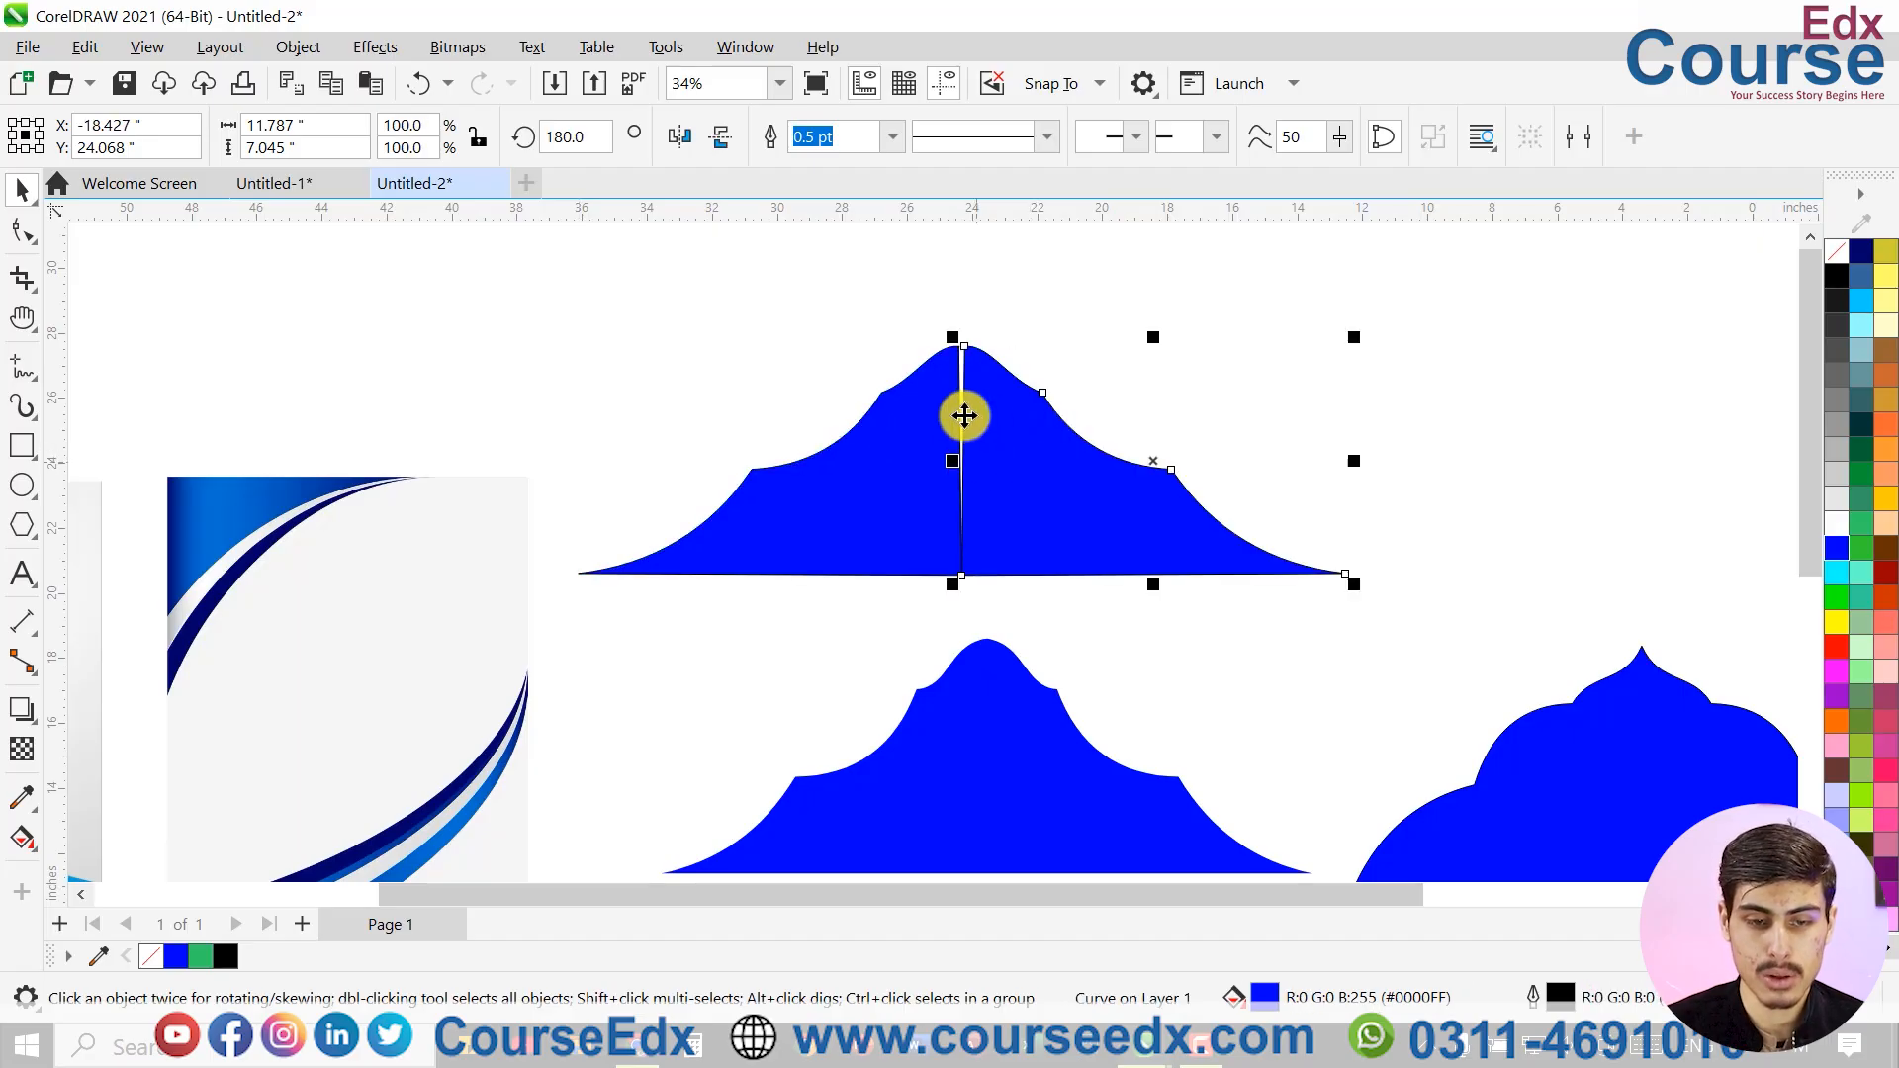
drag(1401, 613, 1401, 614)
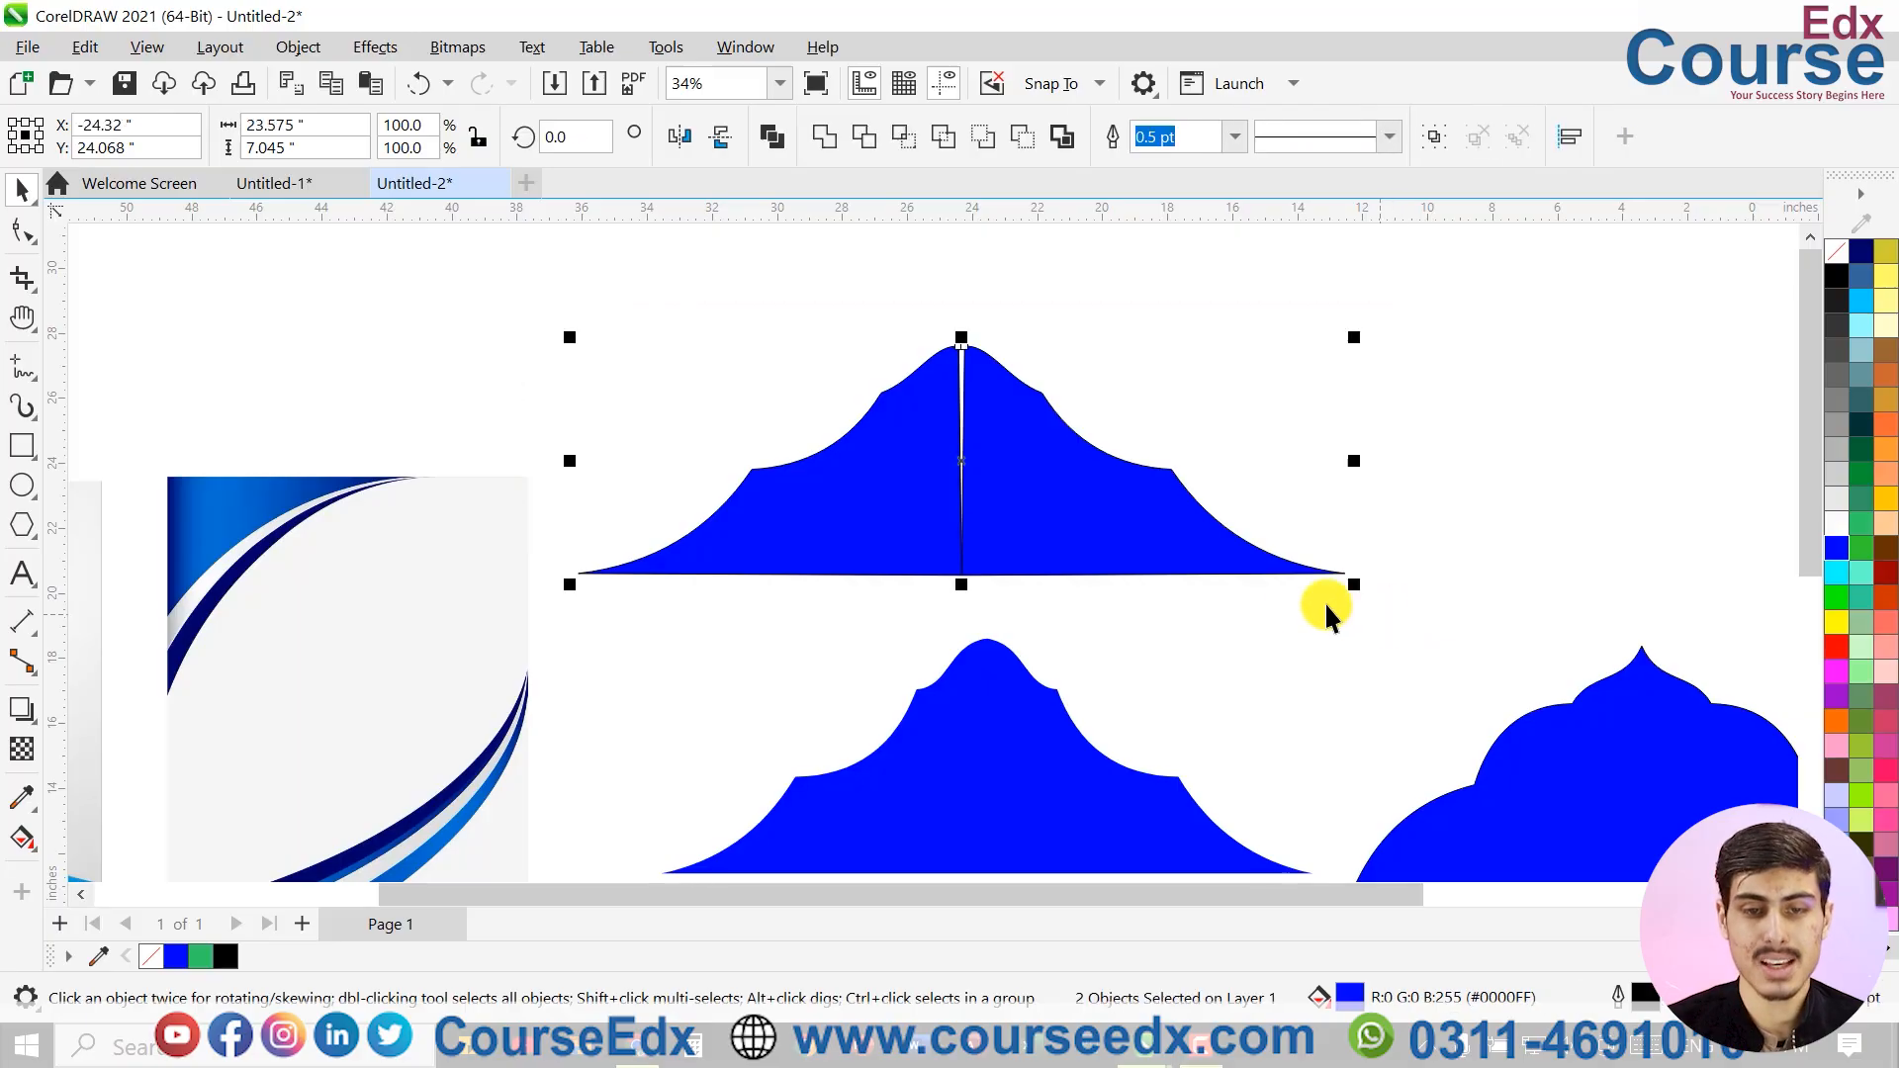
click(829, 144)
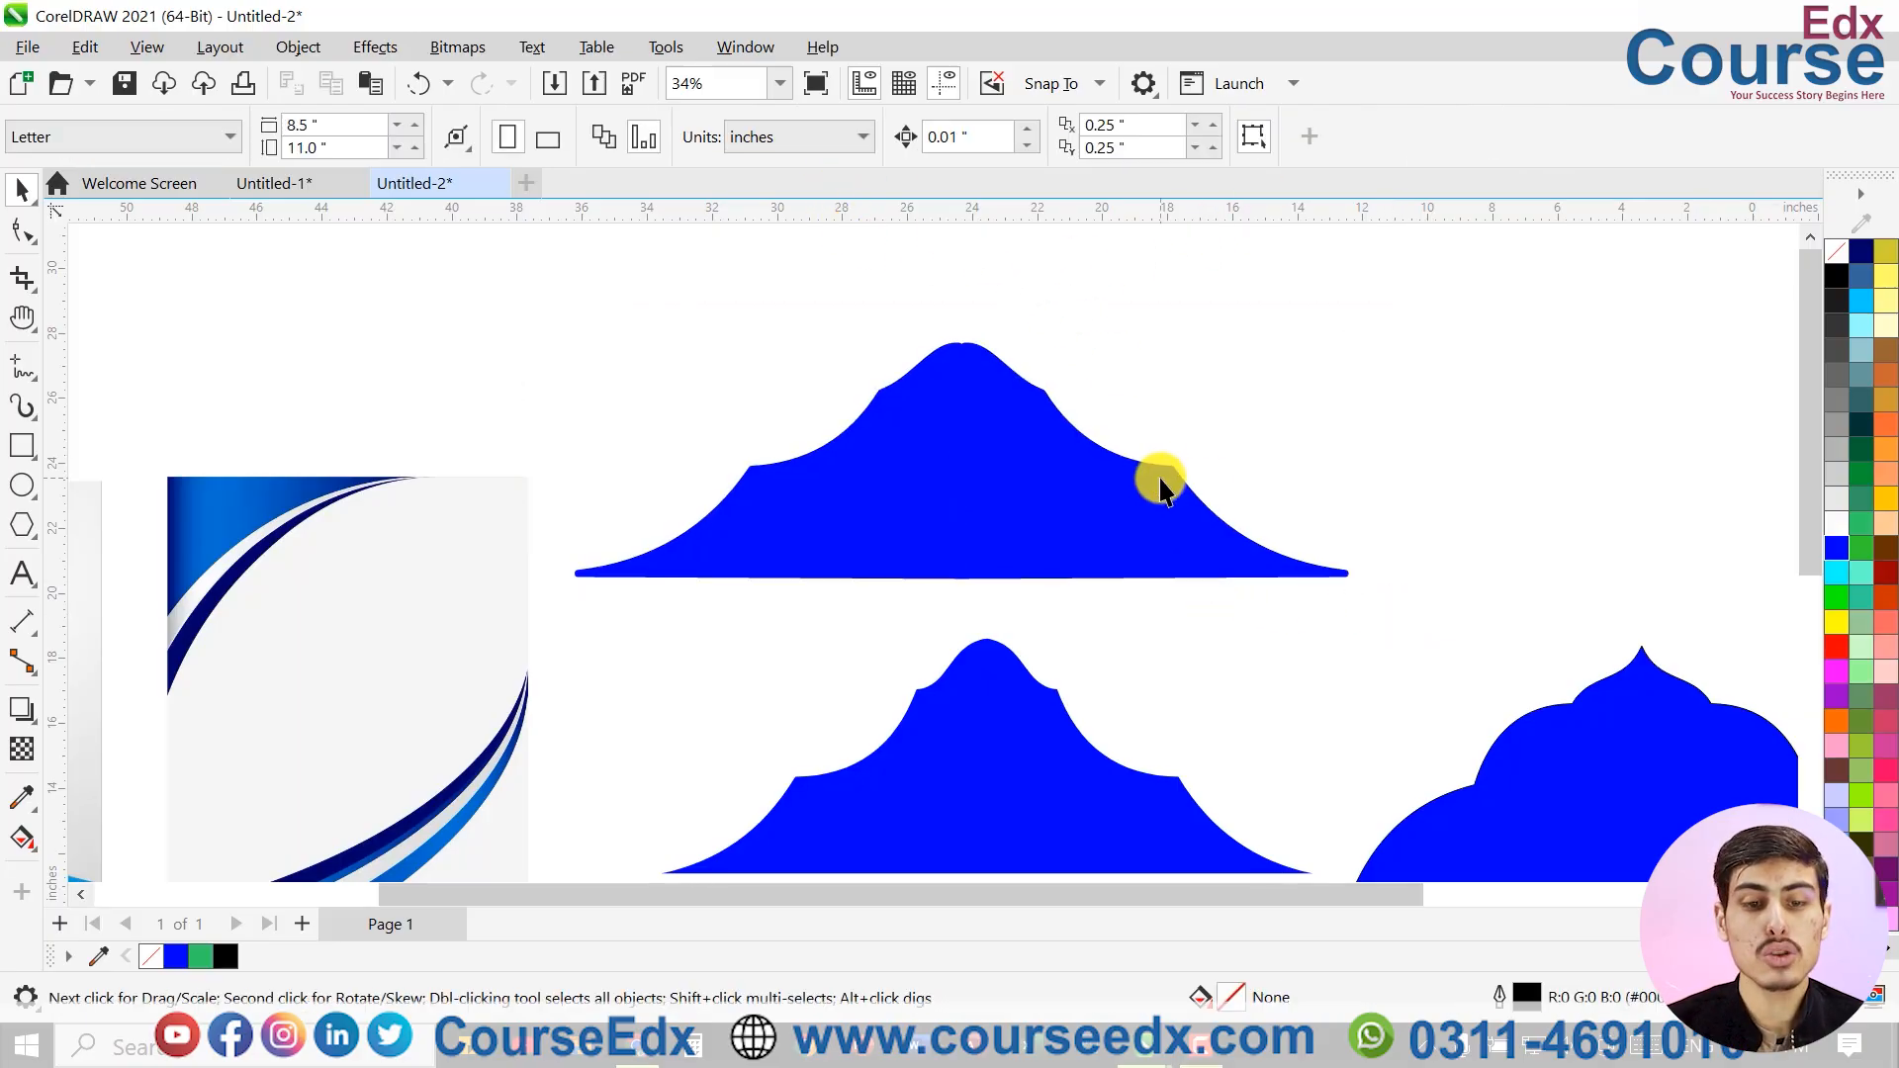
Compare the welded silhouette with the original below it, and delete the new one
scroll(1155, 482, down, 1)
scroll(1053, 657, down, 1)
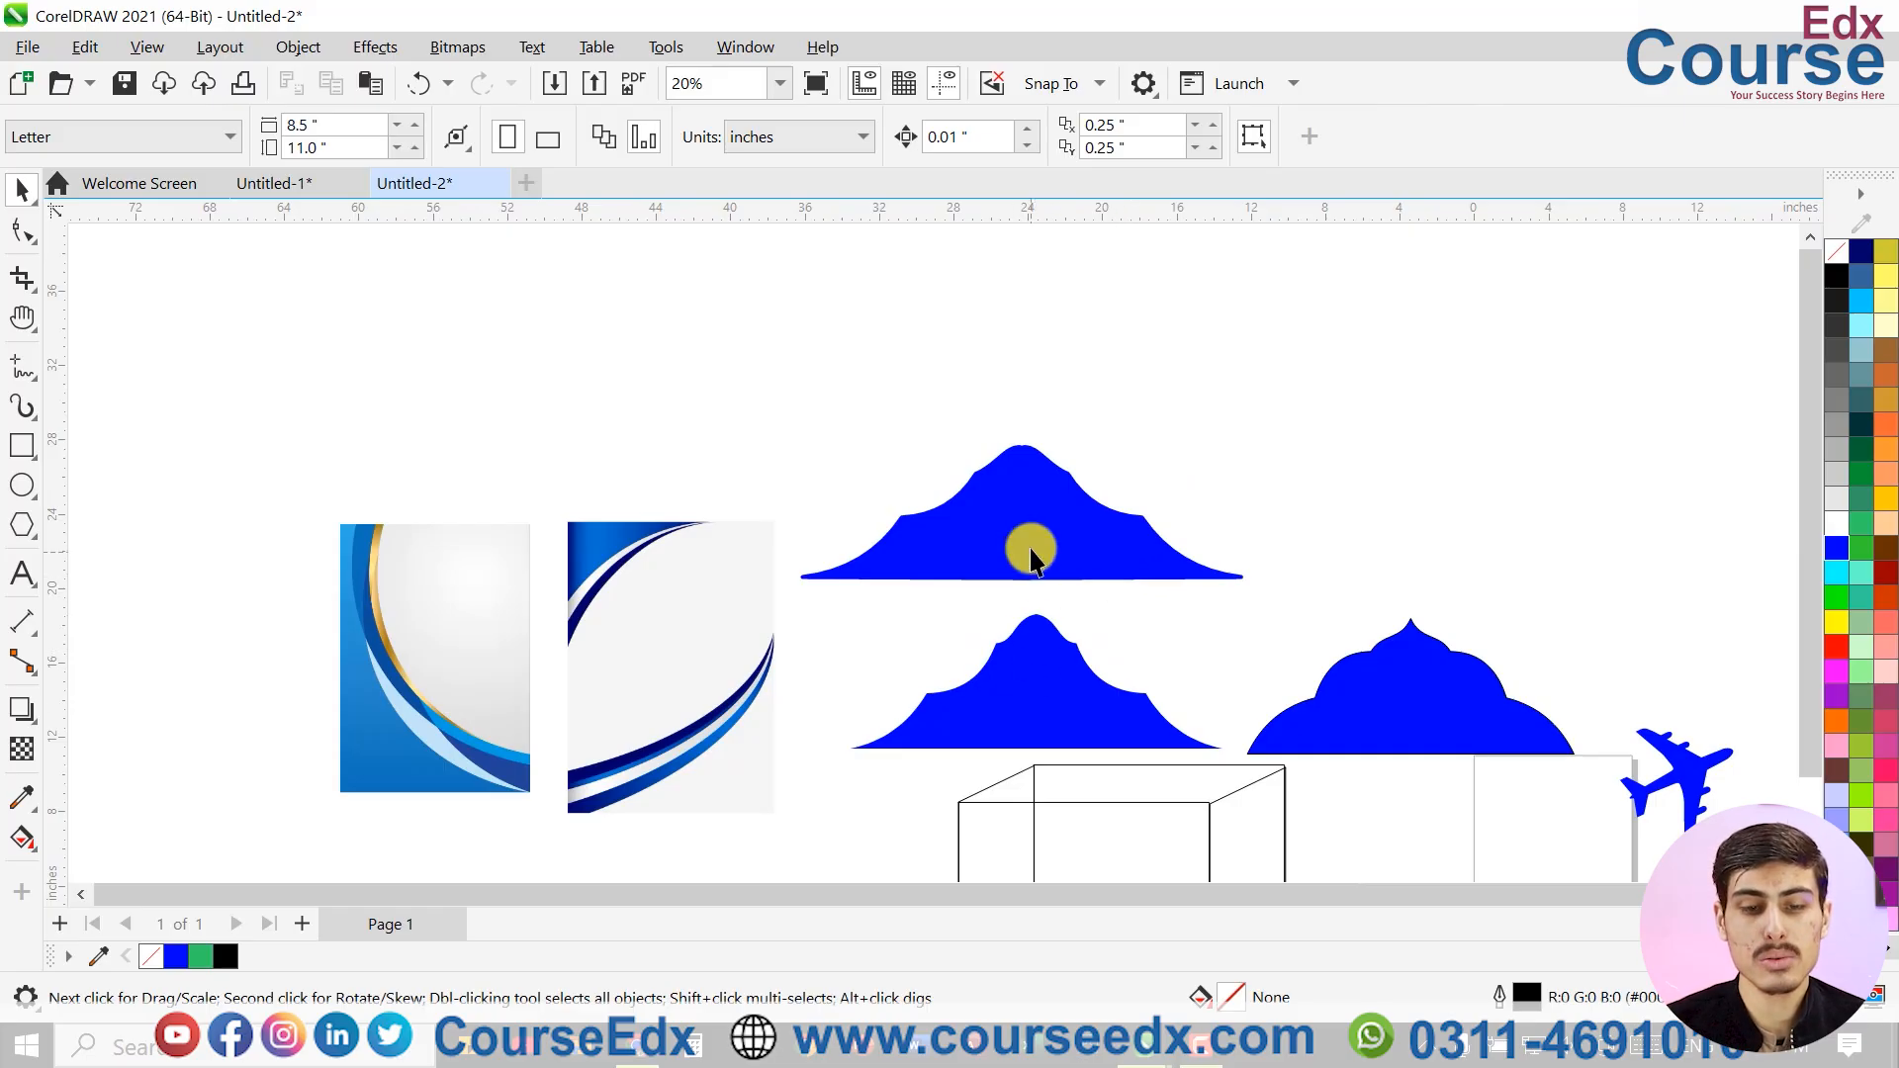
click(1037, 658)
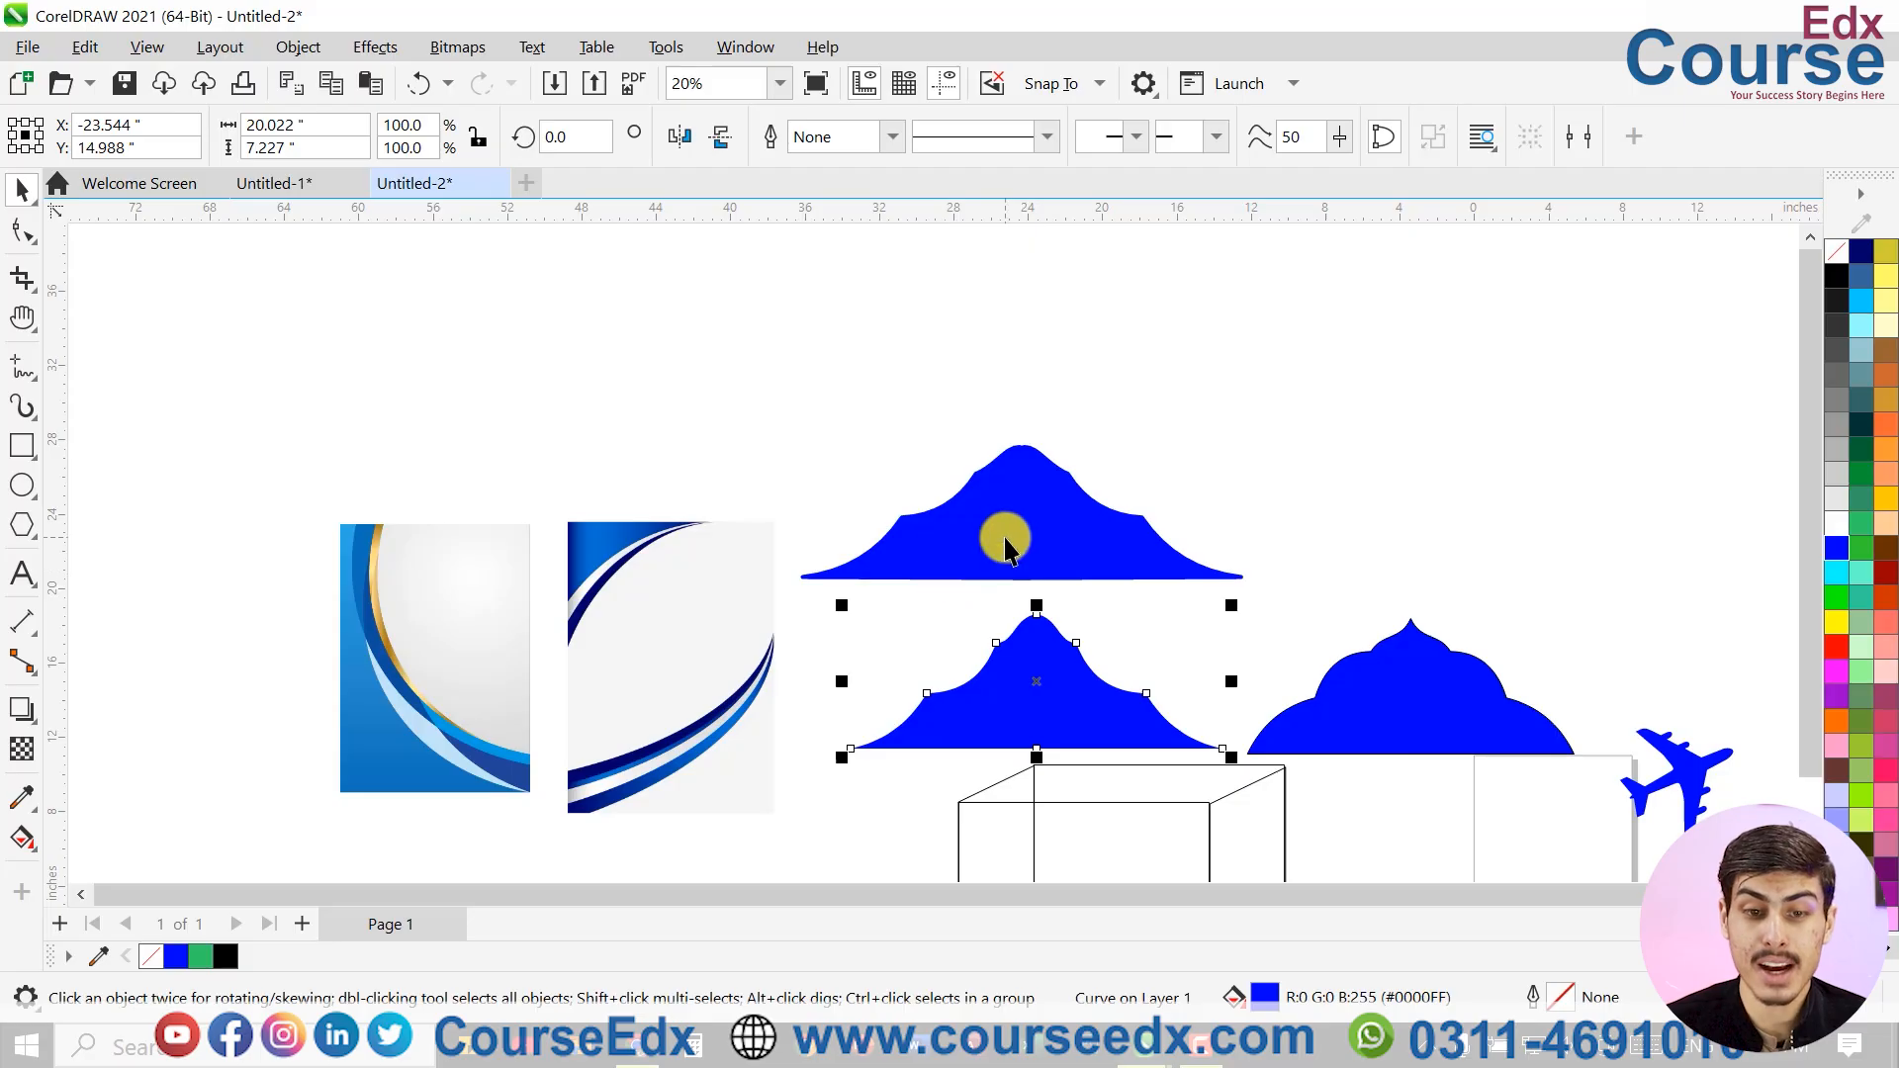
scroll(1013, 544, up, 1)
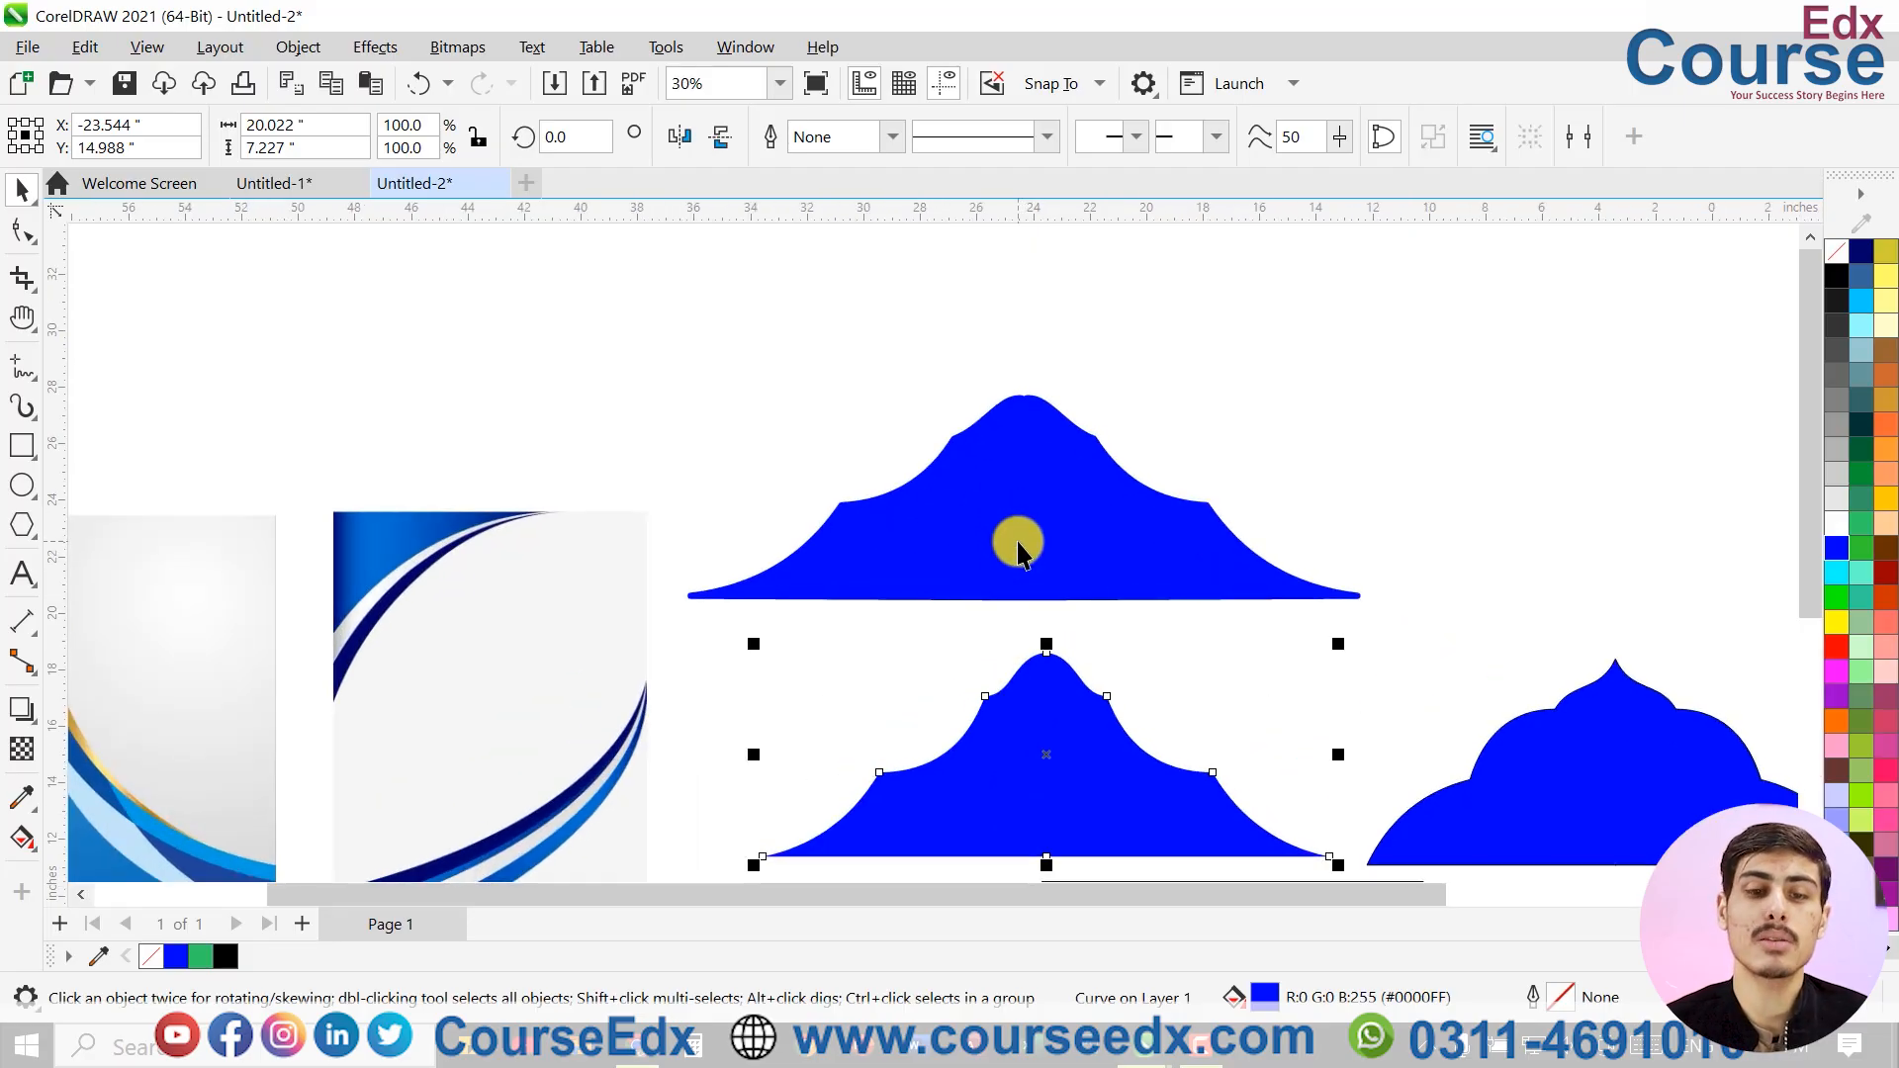
drag(1286, 448, 903, 497)
drag(1122, 742, 1102, 558)
drag(657, 374, 502, 395)
key(Delete)
Draw a rectangle about 10.3 by 8.1 inches above the domed silhouette and fill it with blue
click(1126, 608)
scroll(1125, 608, down, 1)
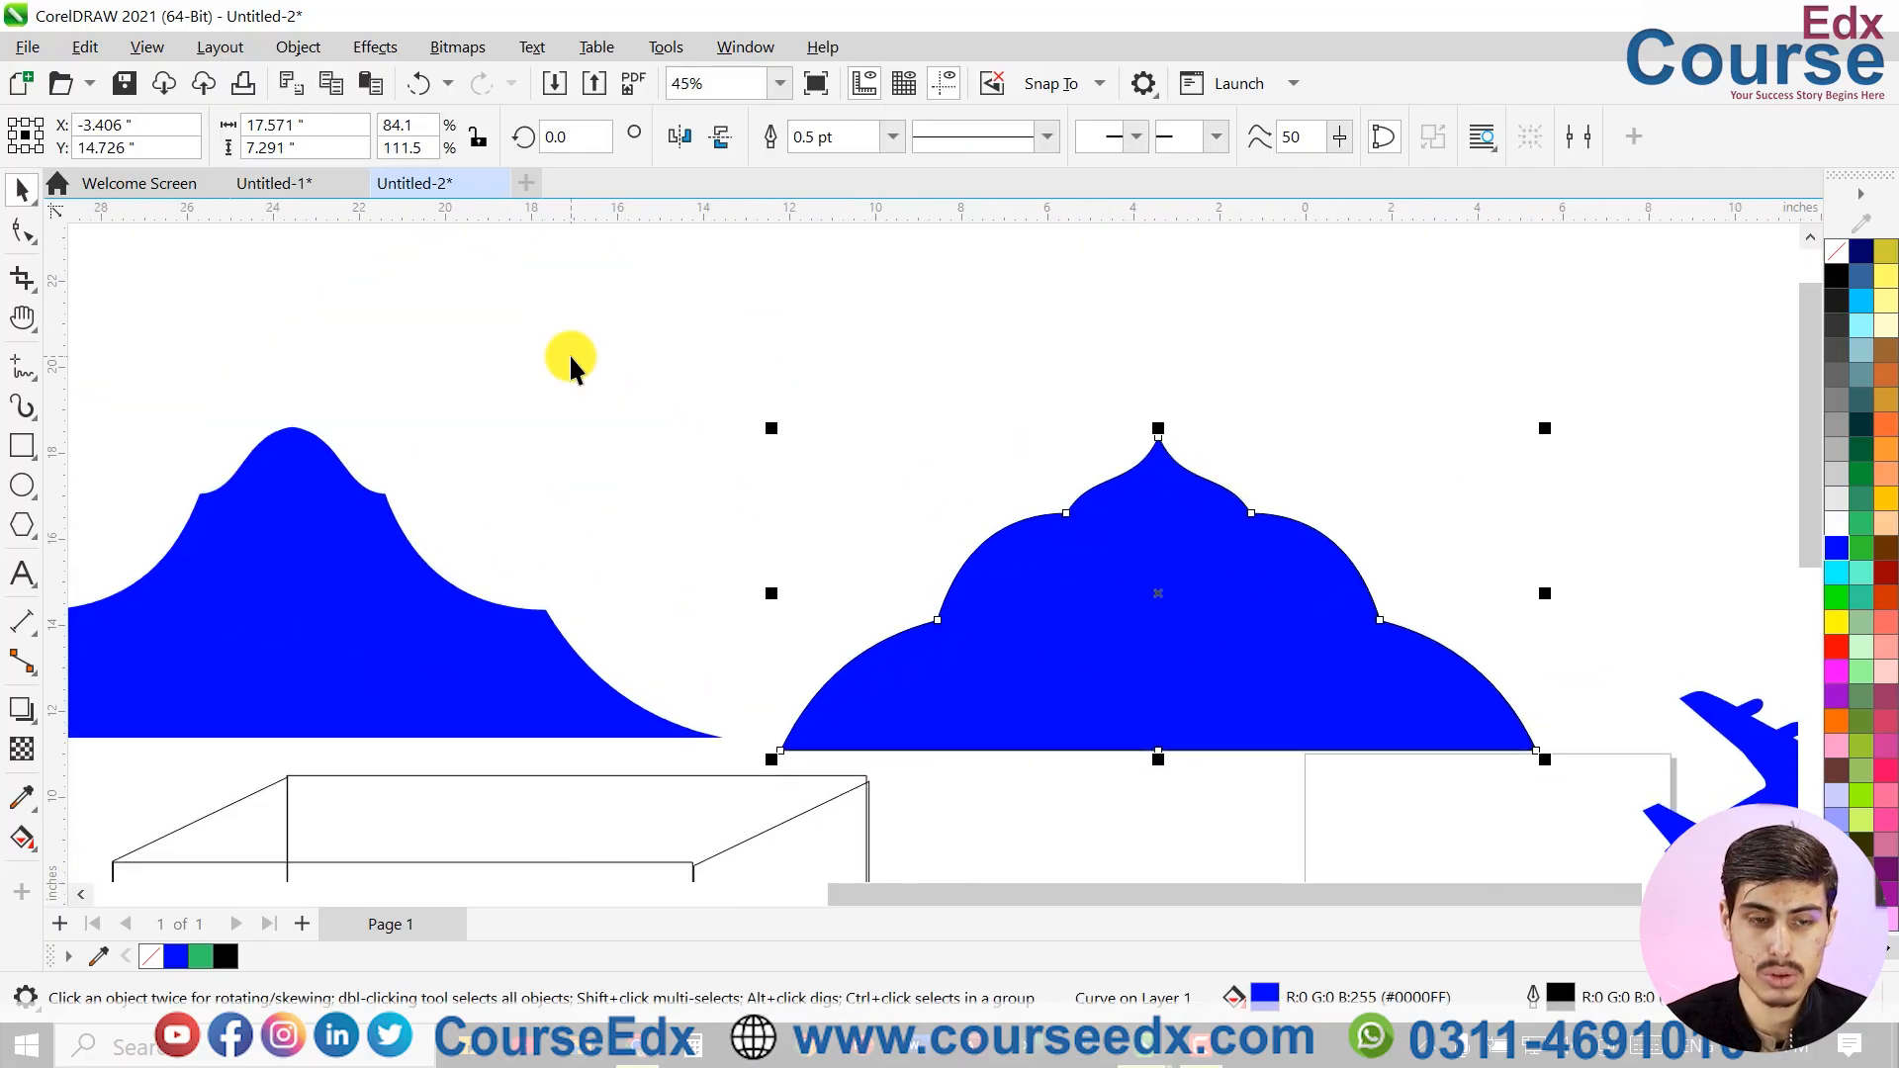
scroll(584, 396, right, 1)
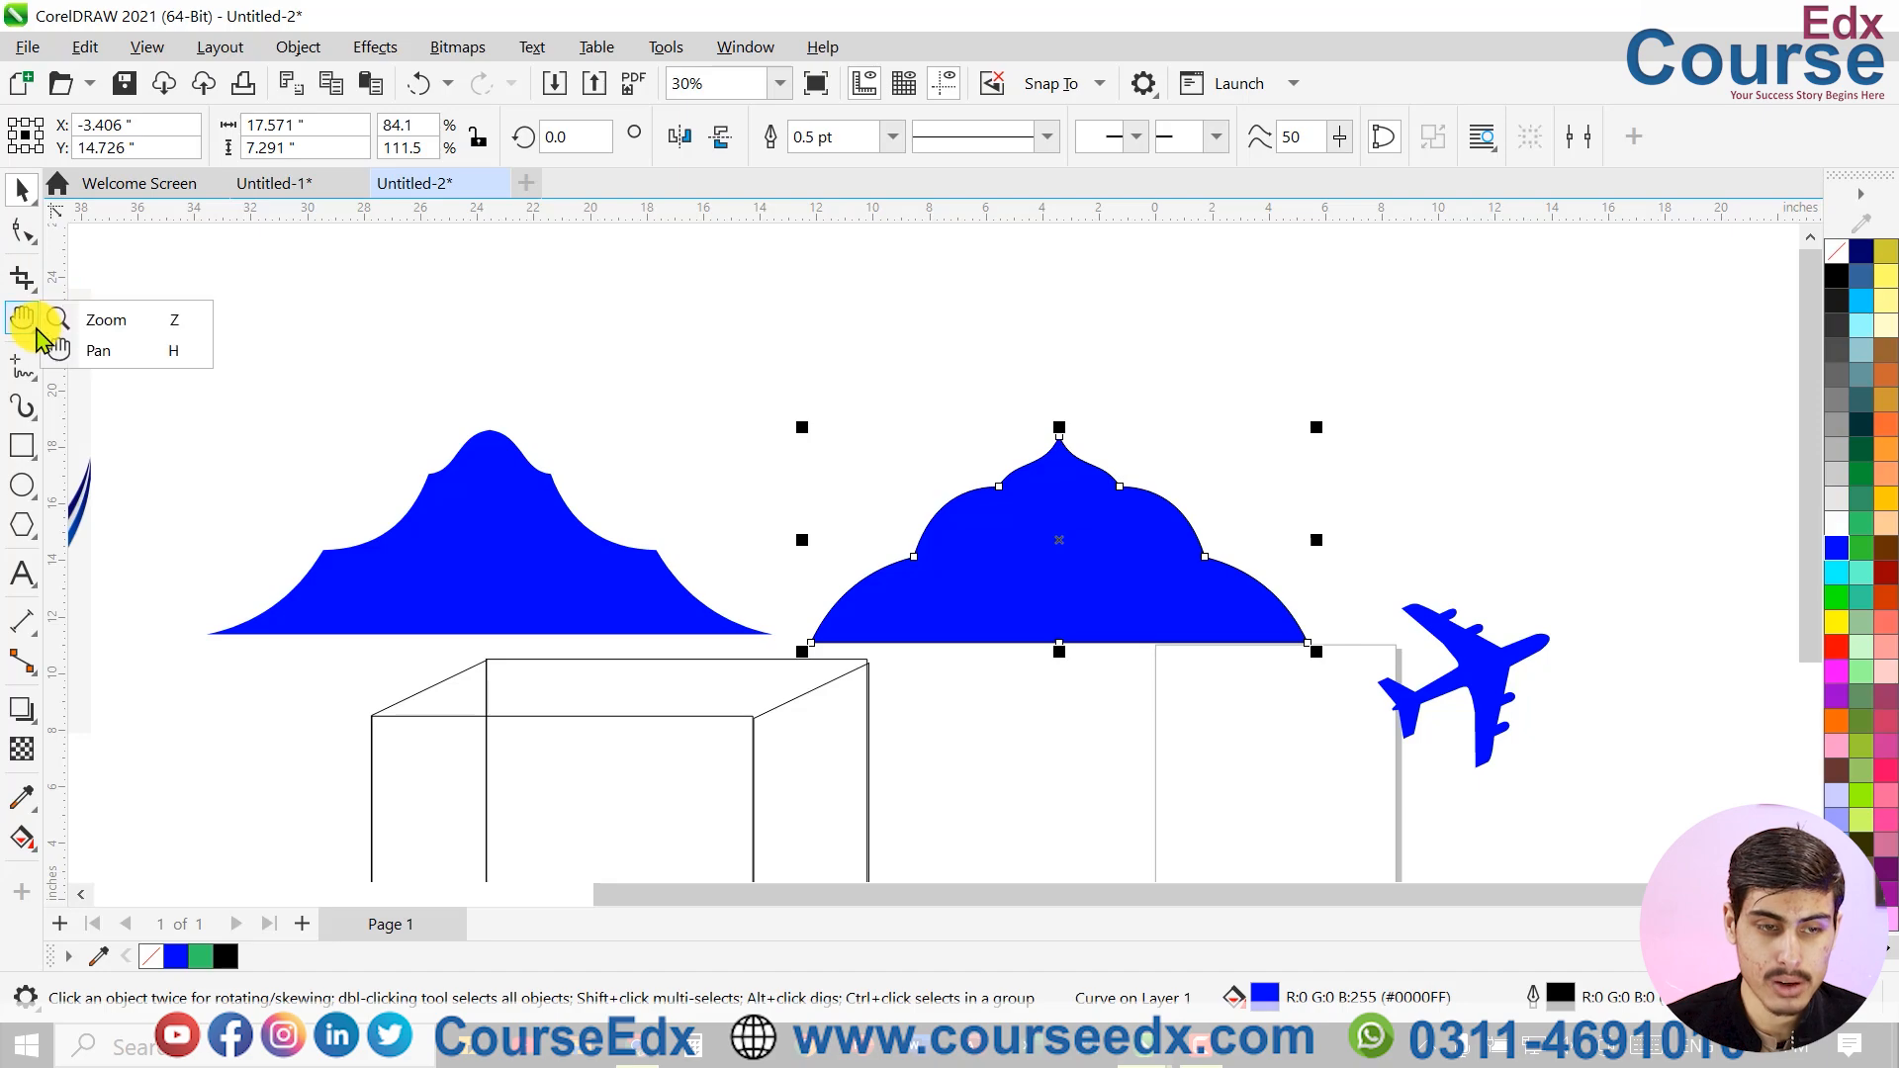
key(F6)
drag(773, 235, 1065, 463)
click(1836, 547)
key(space)
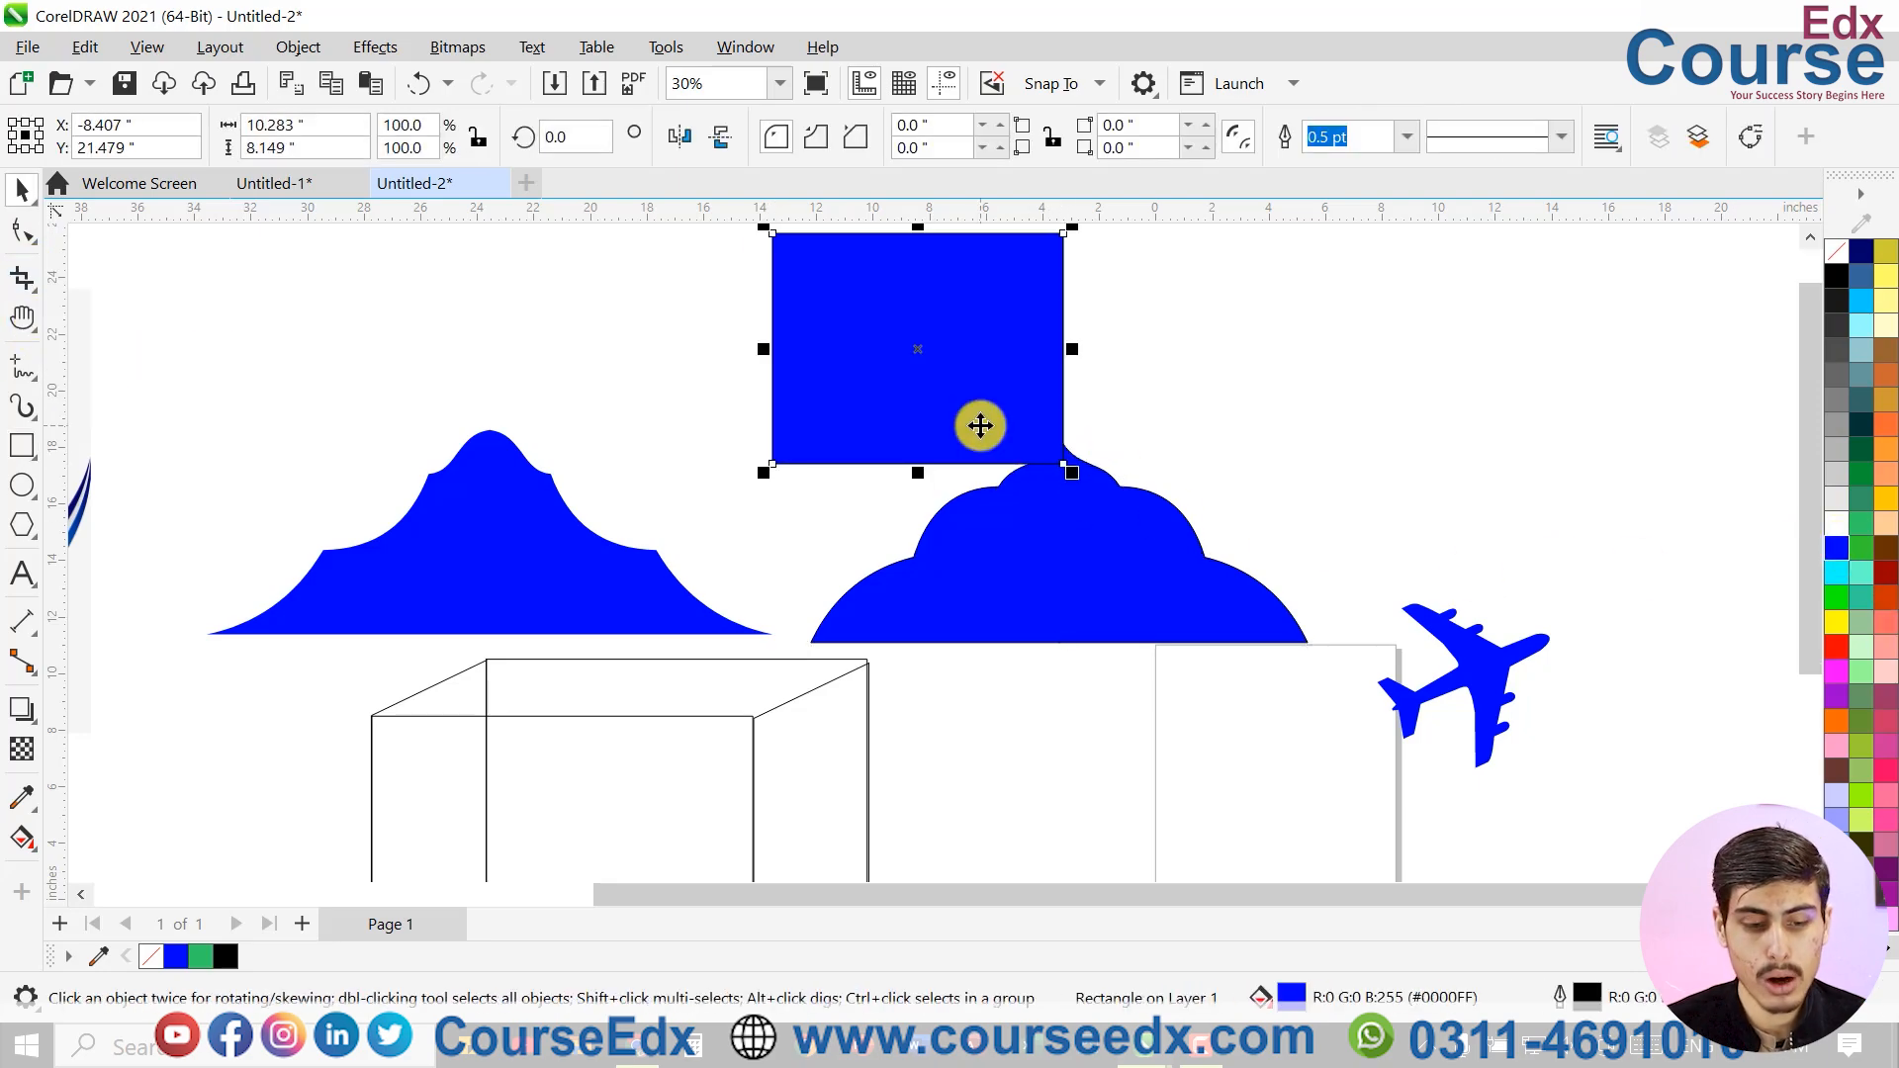
Convert the new blue rectangle above the domed silhouette to curves
click(15, 240)
key(ctrl+q)
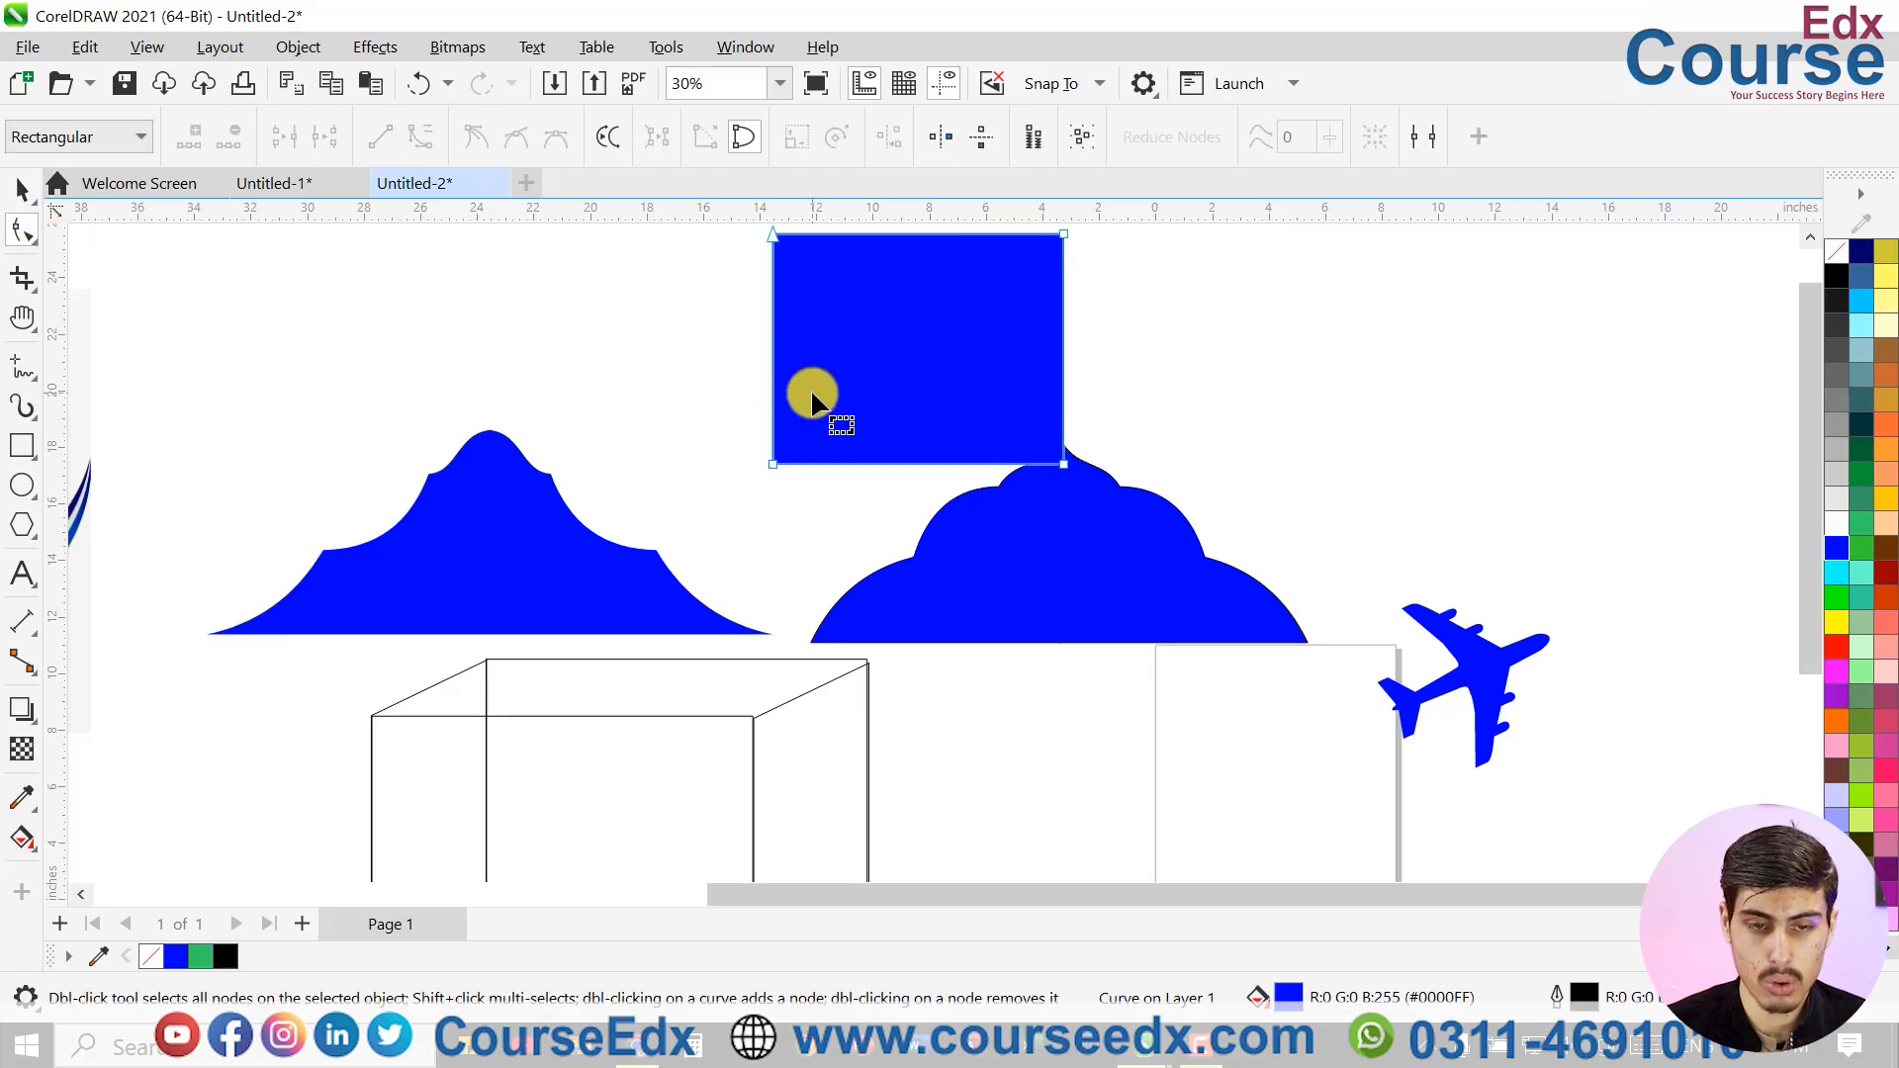
scroll(813, 398, up, 1)
drag(887, 380, 894, 542)
key(space)
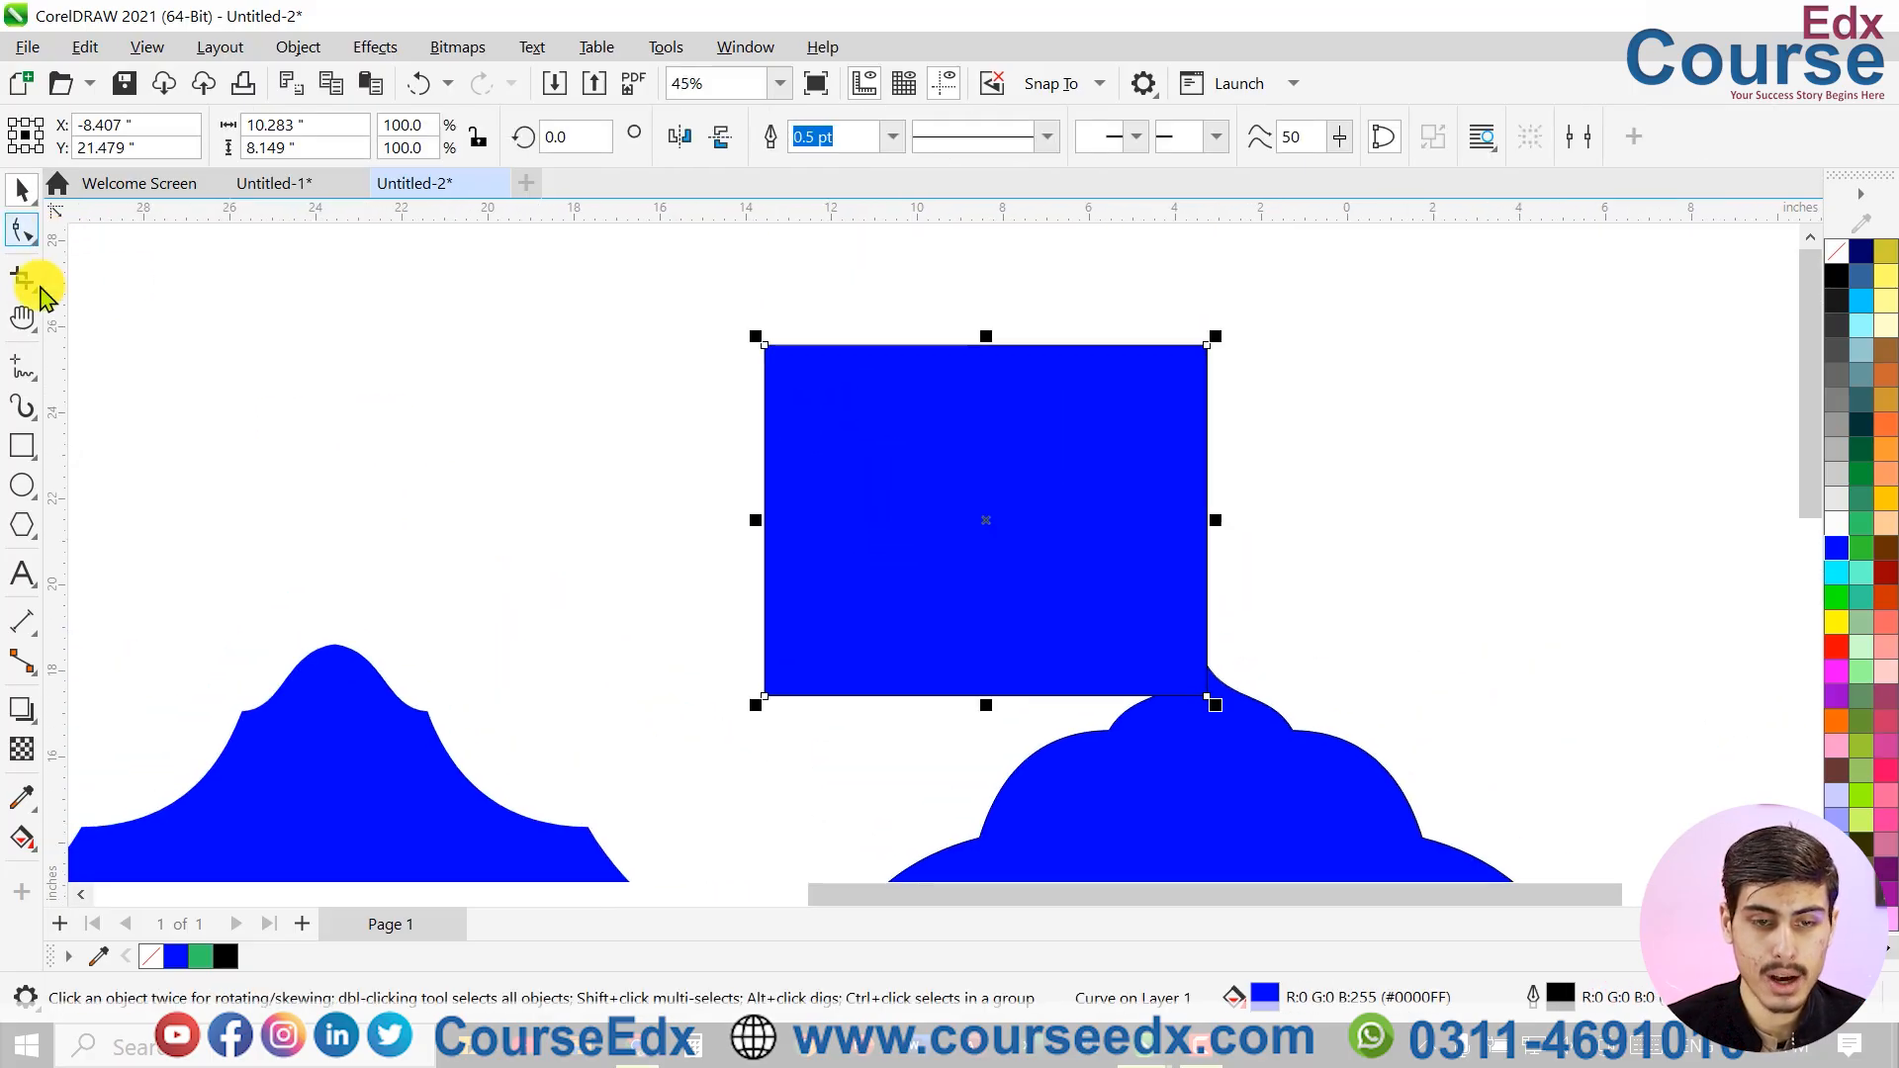
Delete the upper-left node of the blue rectangle curve and add two nodes along the resulting slanted edge
click(21, 239)
key(Delete)
scroll(1133, 437, up, 2)
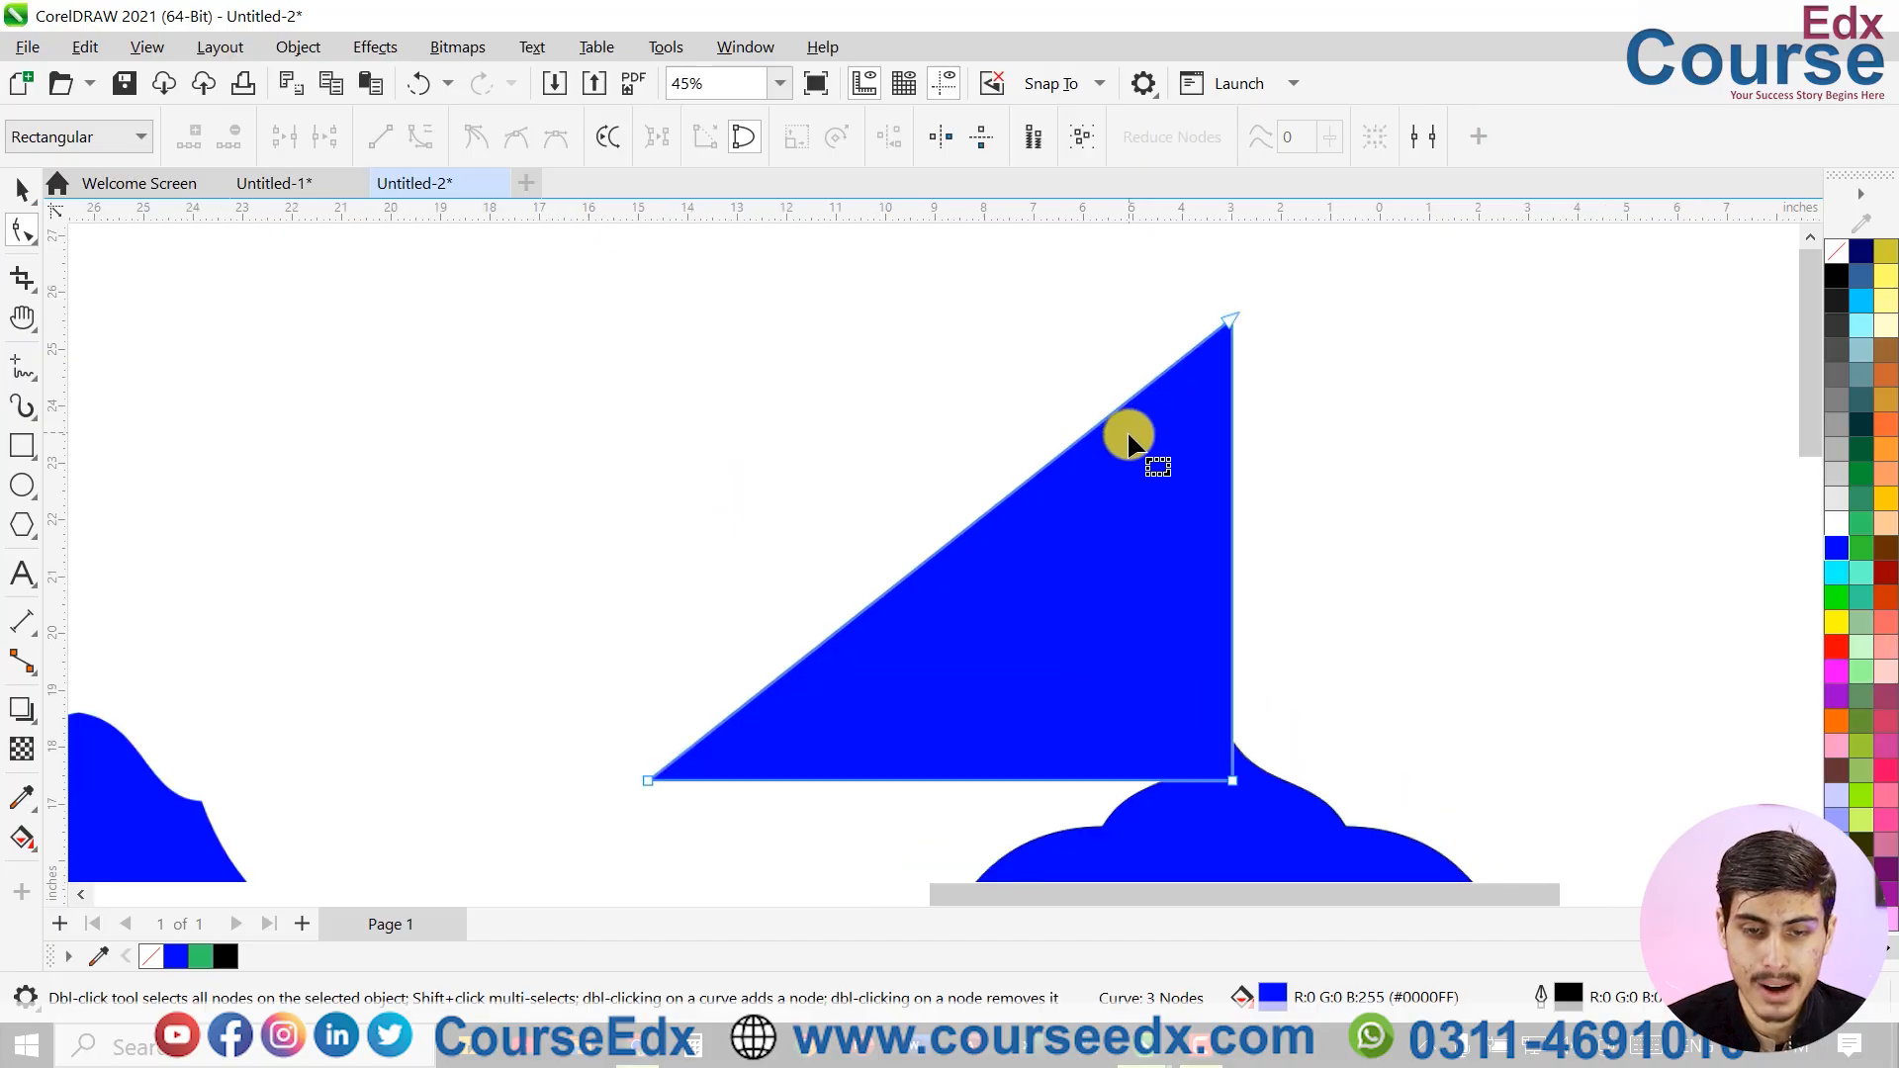
double_click(1085, 426)
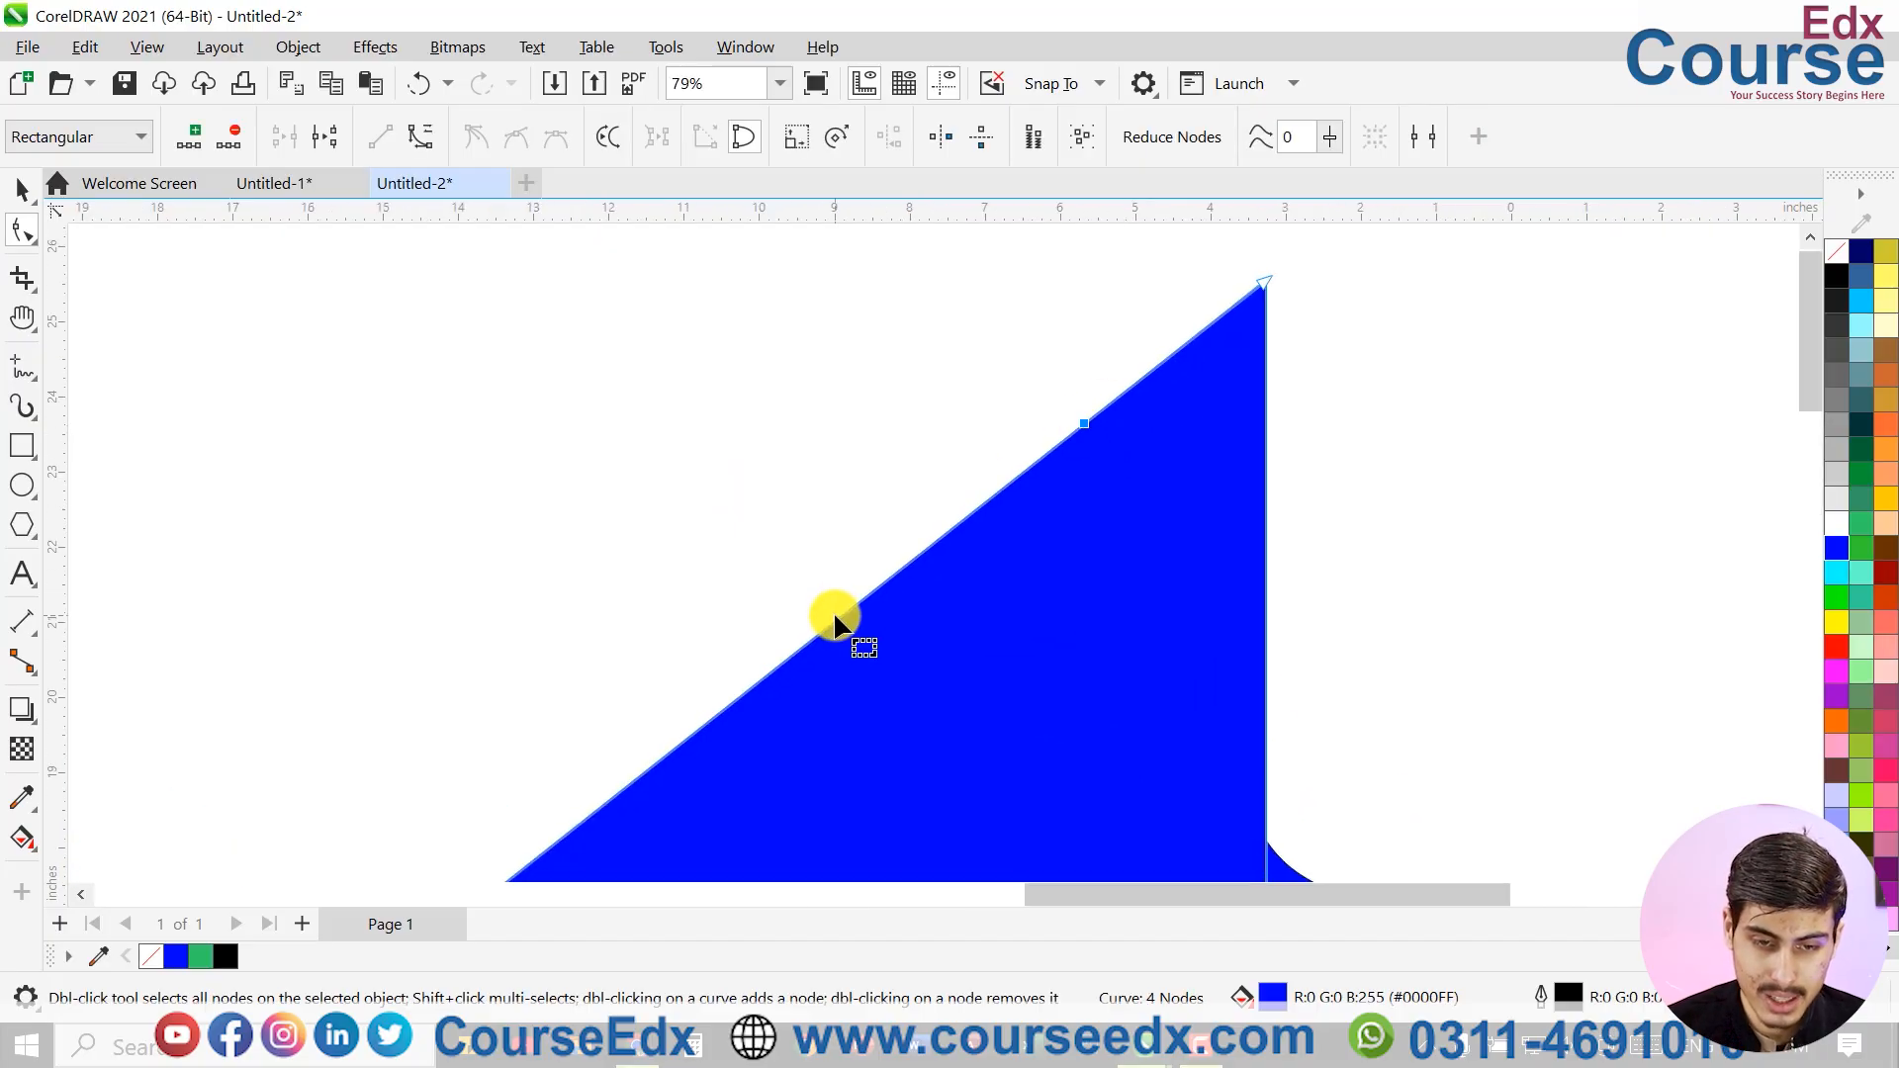
double_click(836, 618)
scroll(833, 618, down, 4)
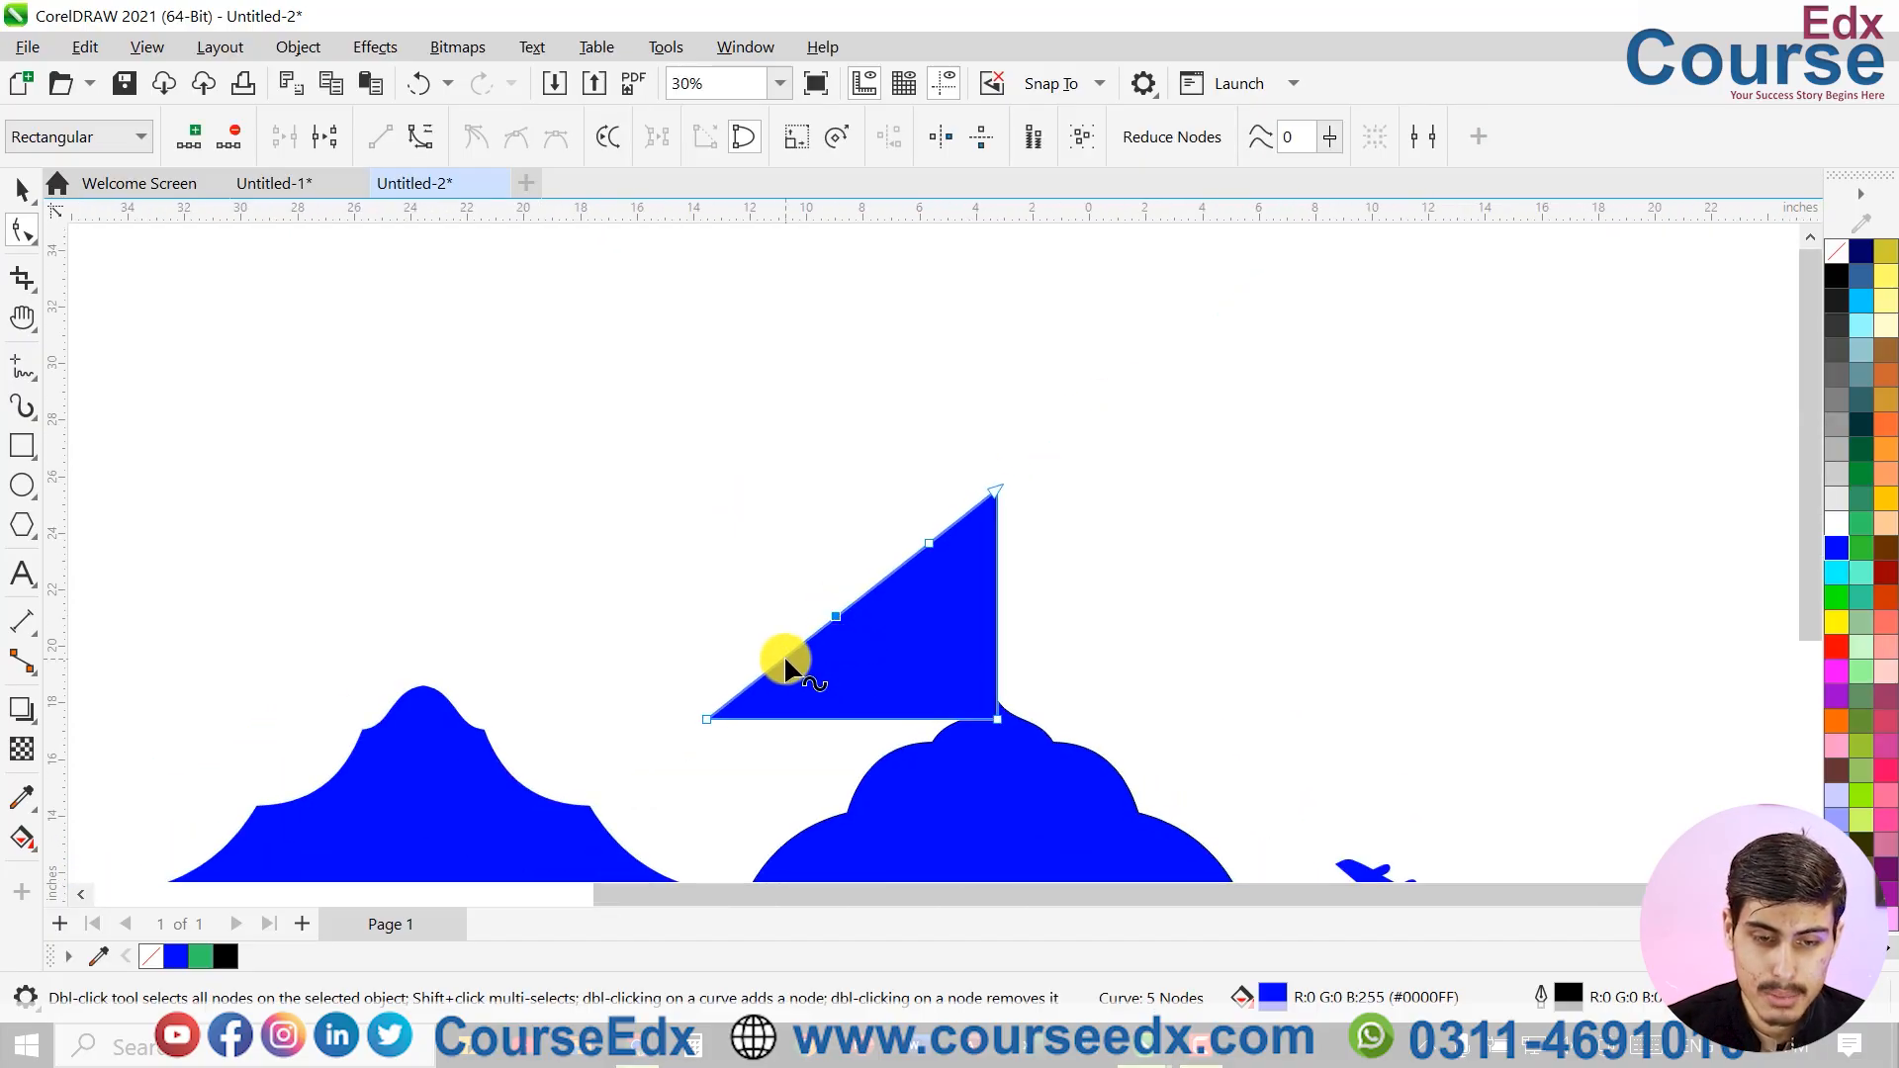
Bend the three segments of the slanted edge into scalloped arcs, adjusting the uppermost segment's curve handle to form the peak
click(758, 677)
drag(758, 676, 755, 662)
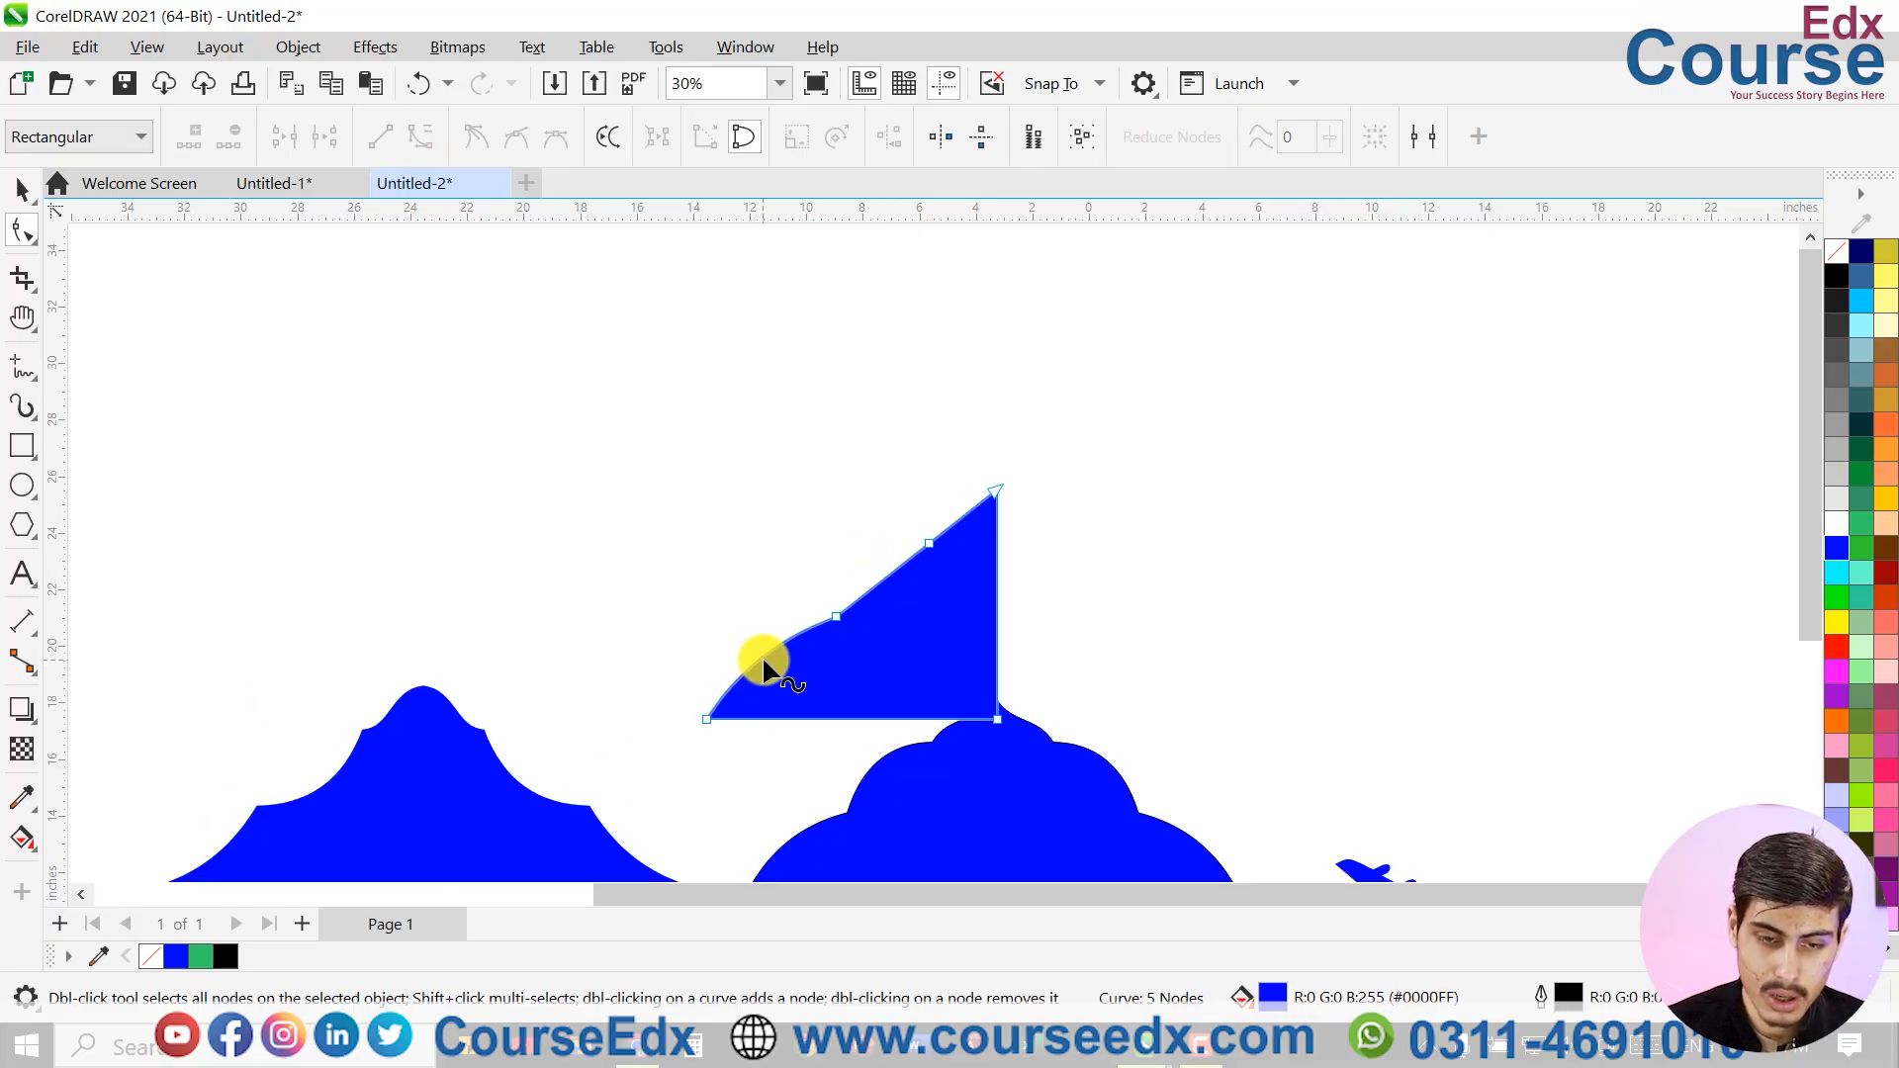
click(877, 574)
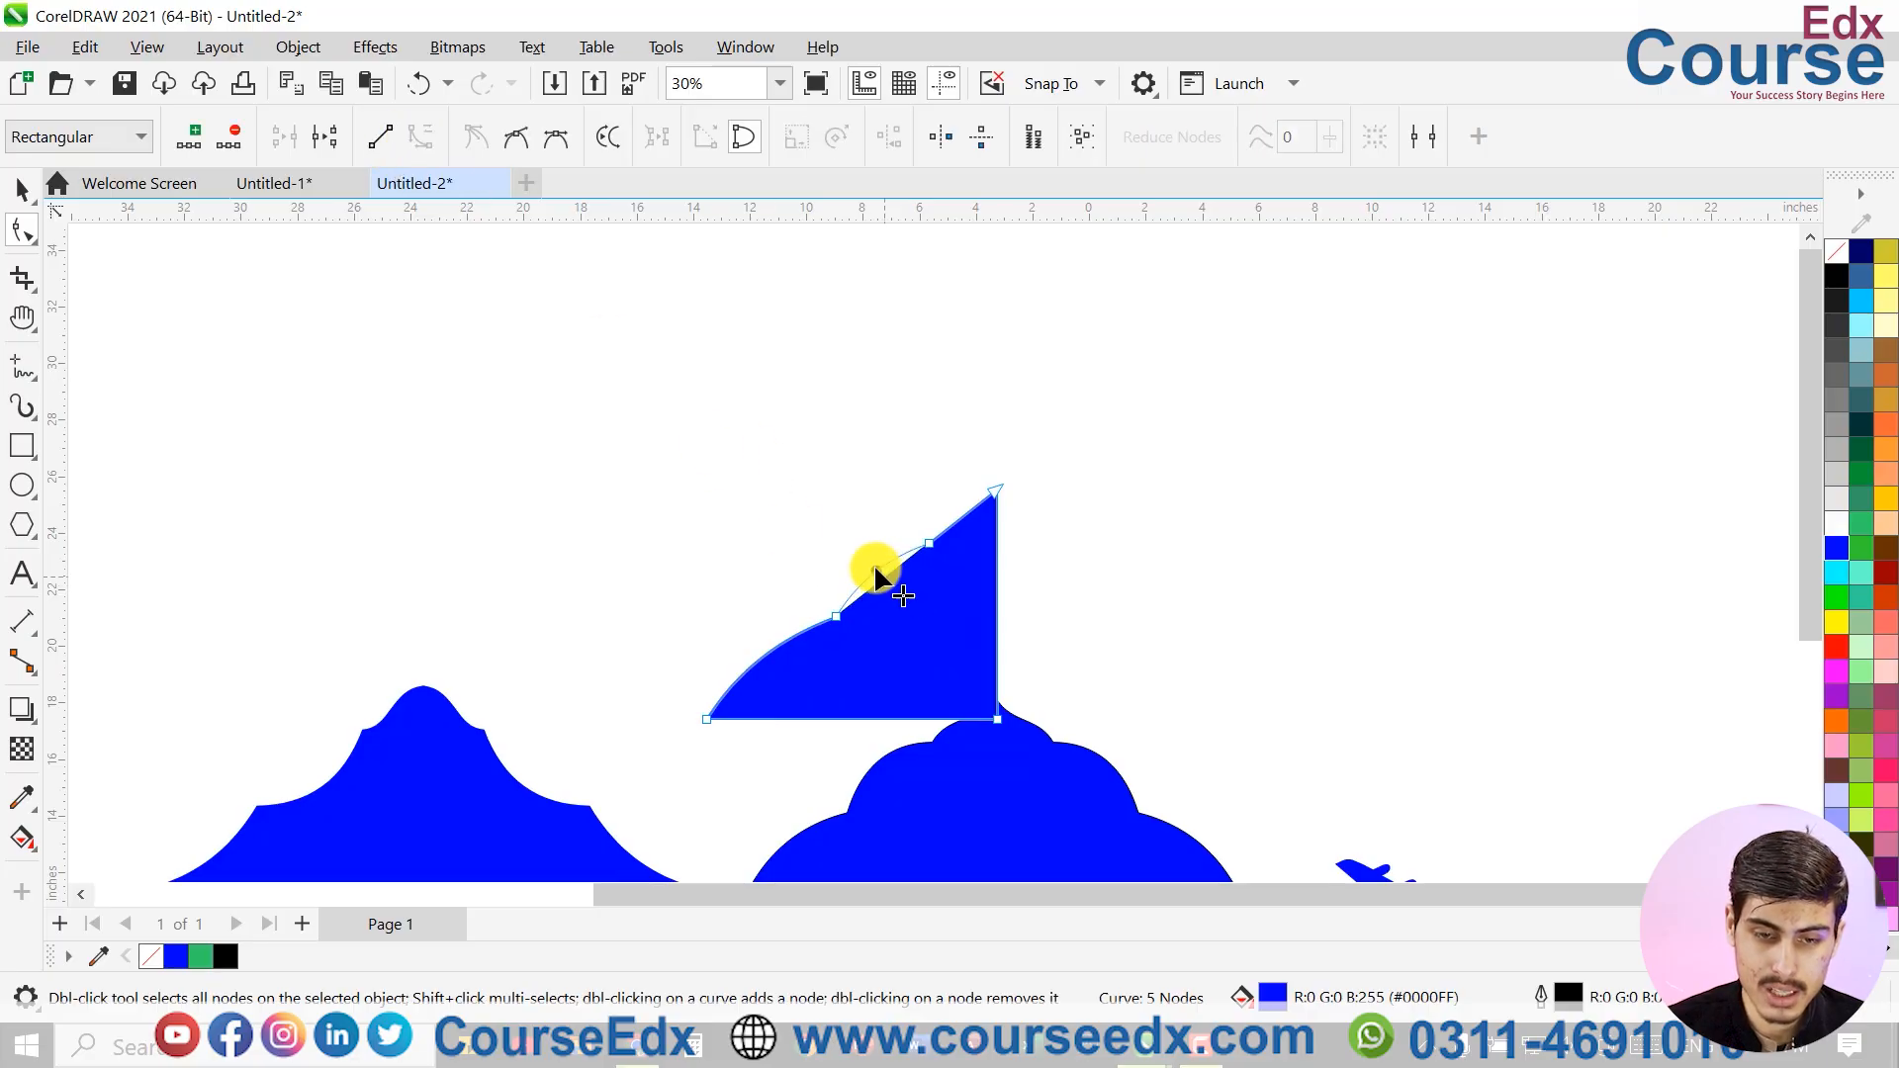
drag(876, 574, 875, 567)
scroll(974, 534, up, 3)
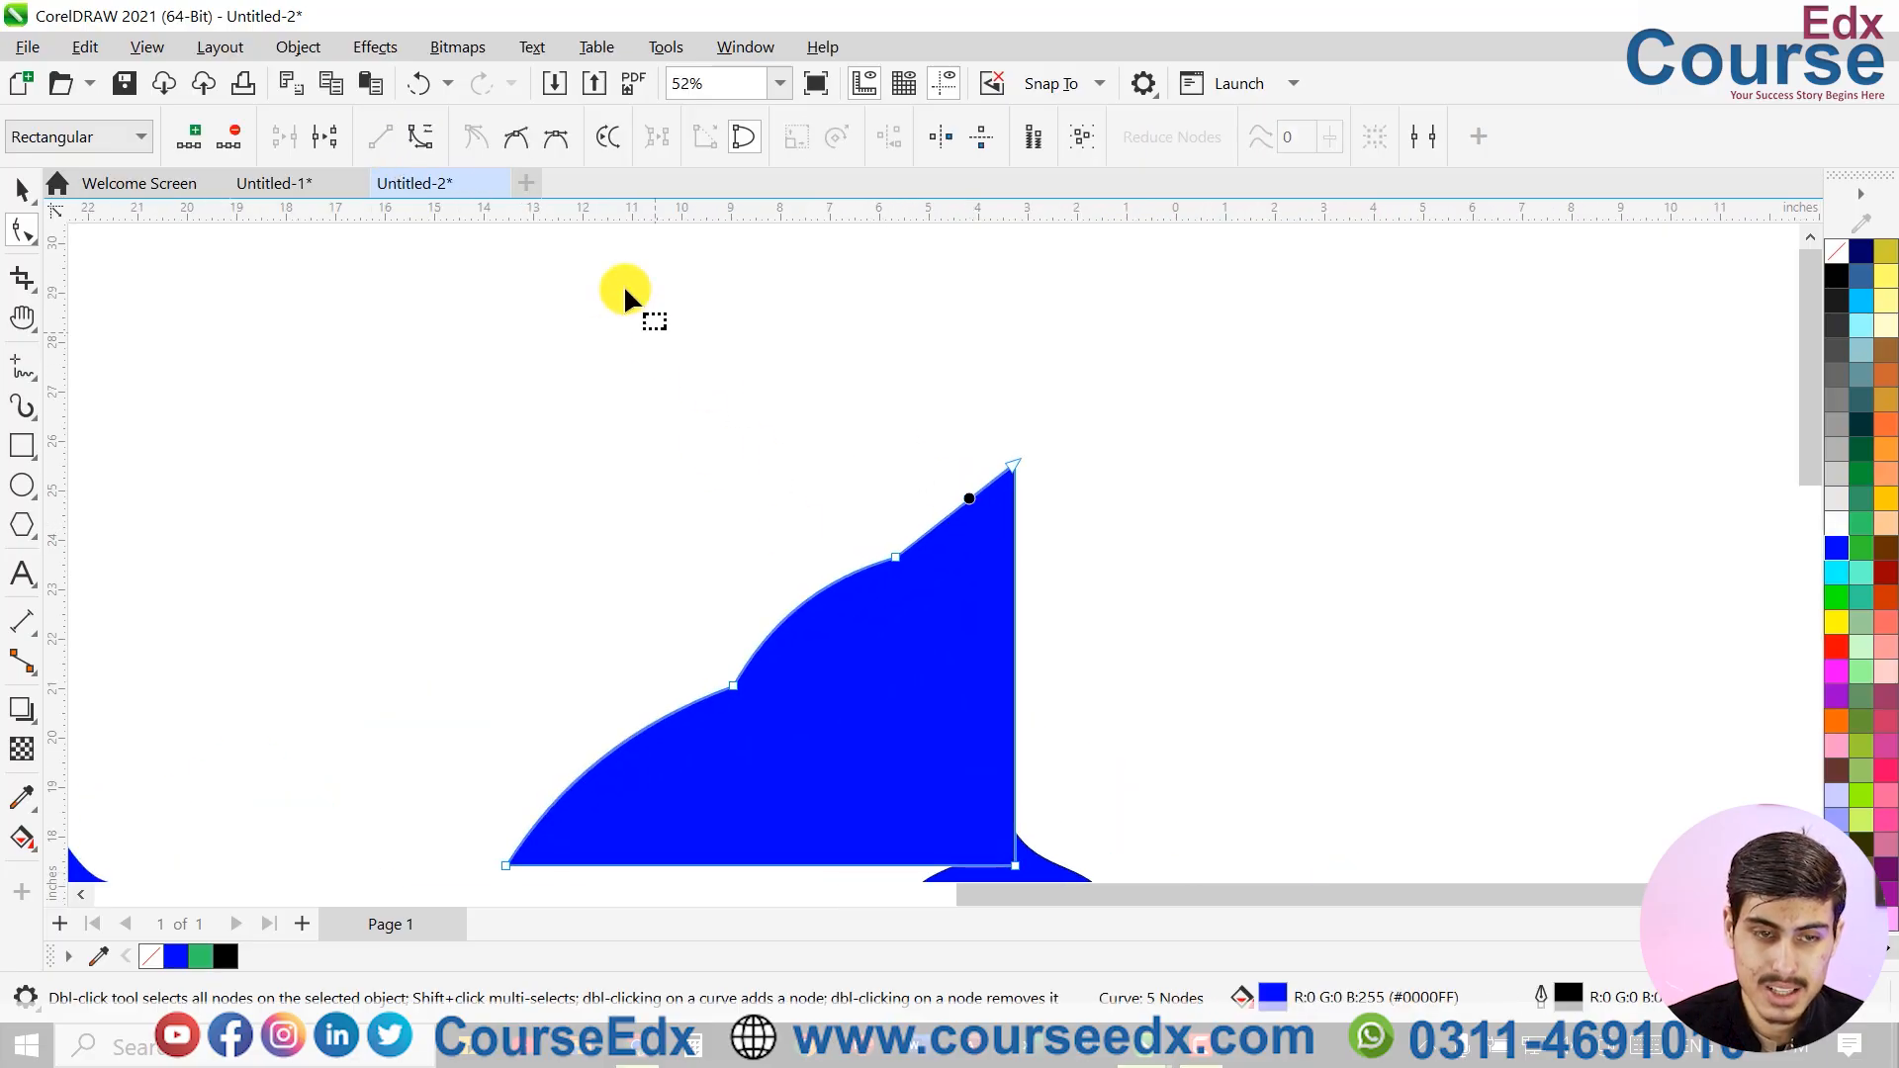
click(974, 497)
scroll(985, 569, up, 3)
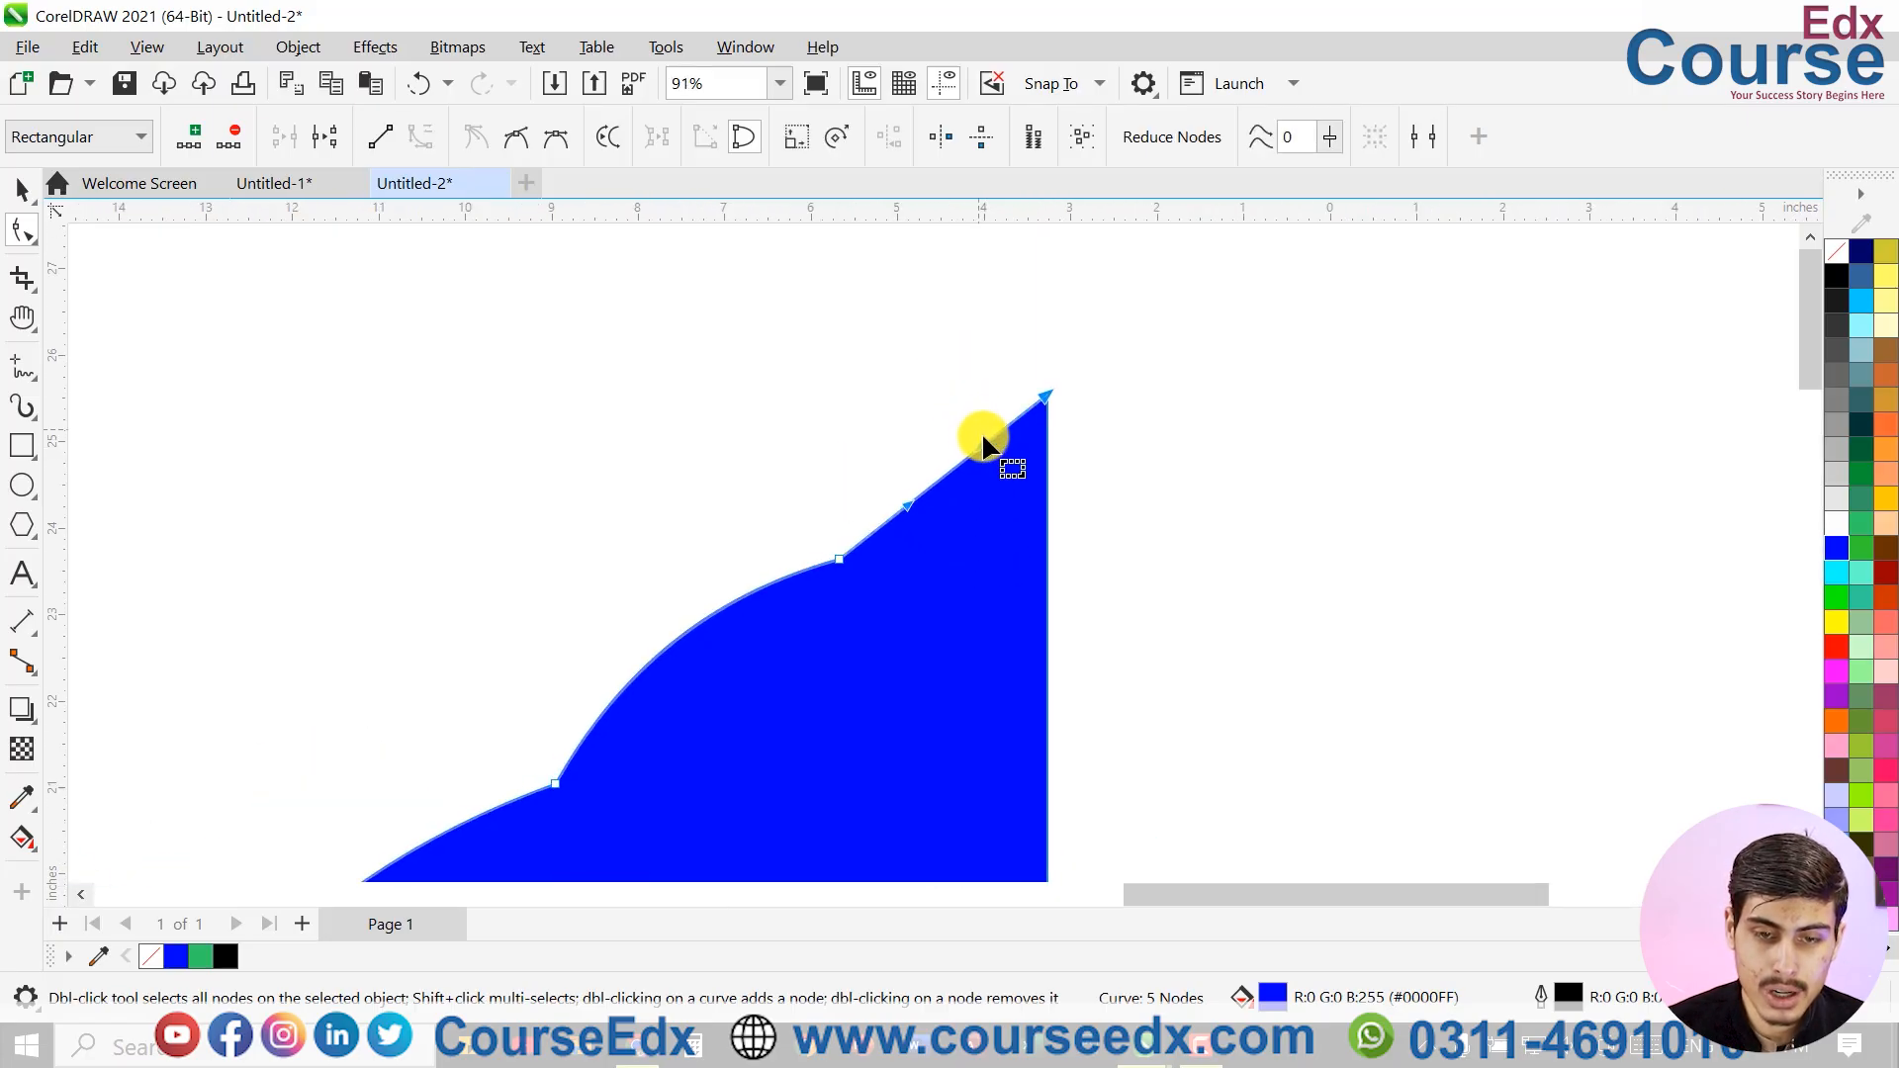
drag(977, 453, 887, 465)
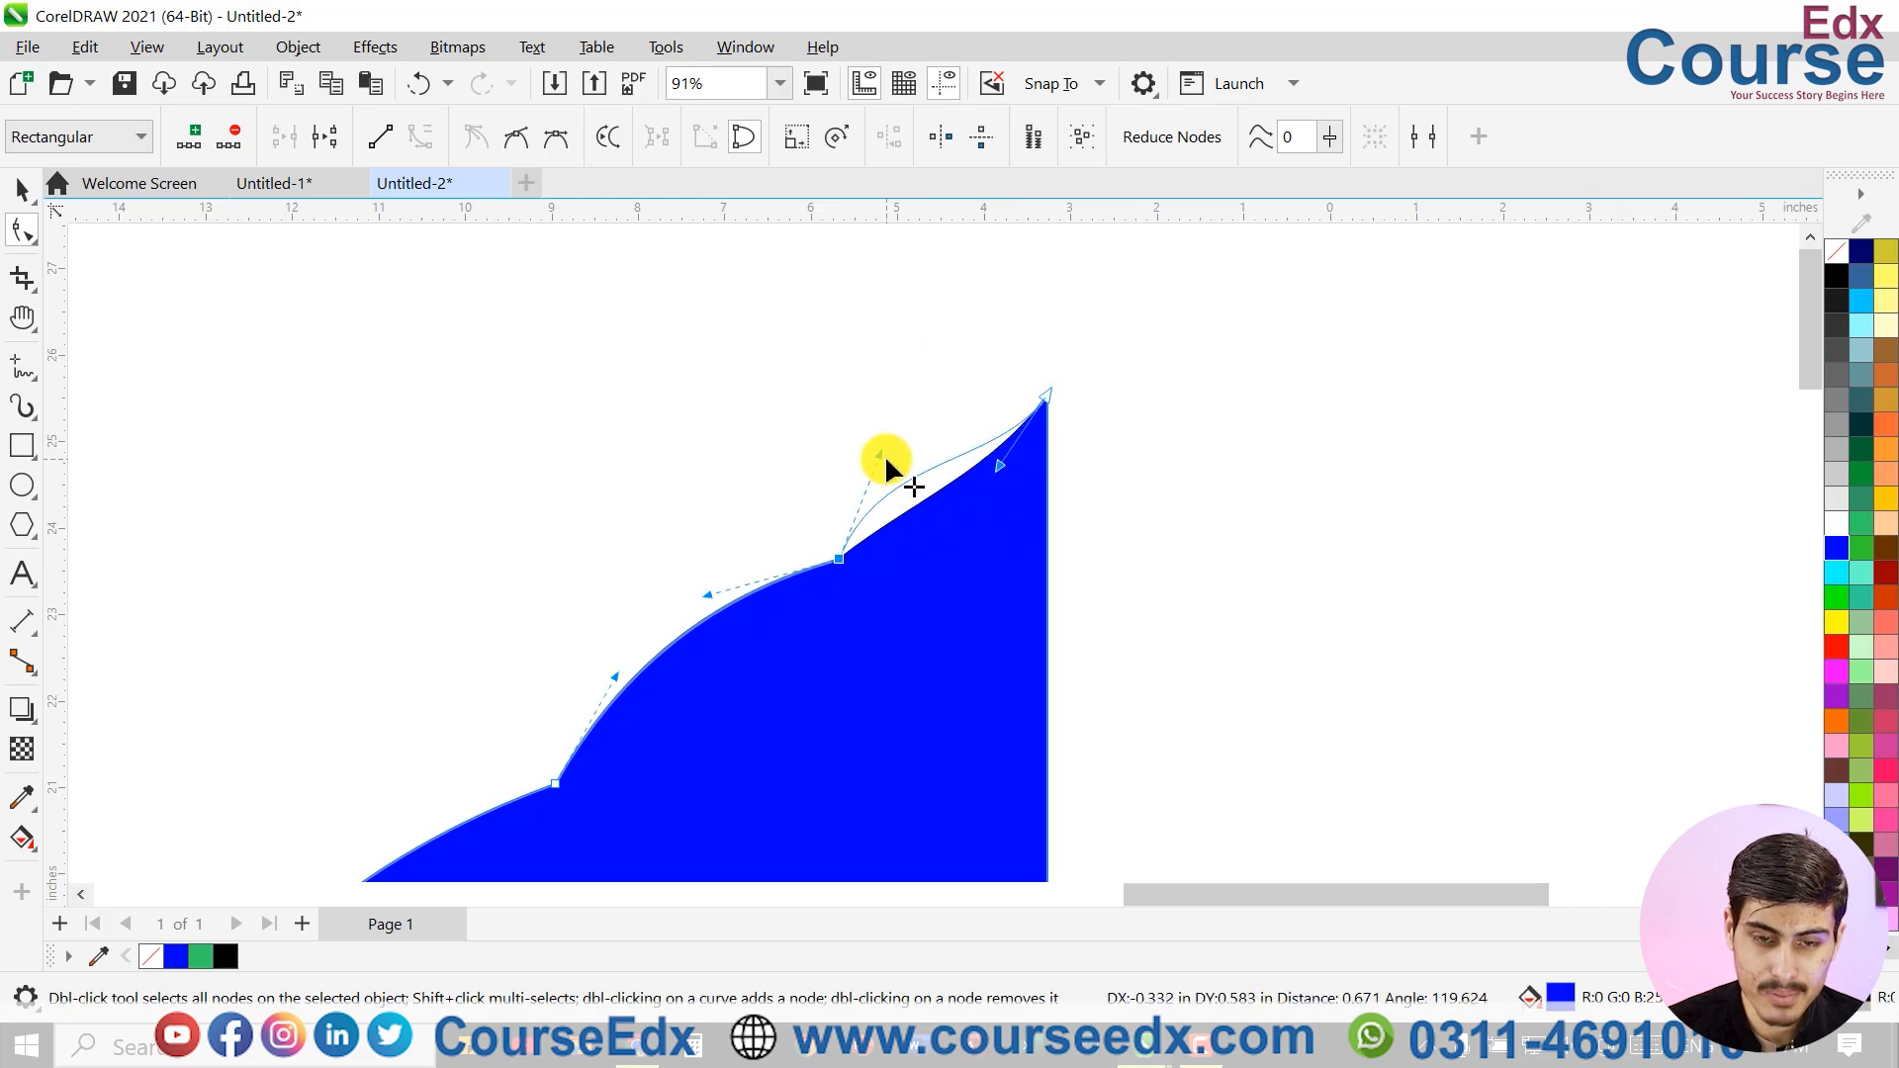
scroll(886, 465, down, 6)
key(space)
drag(610, 485, 969, 497)
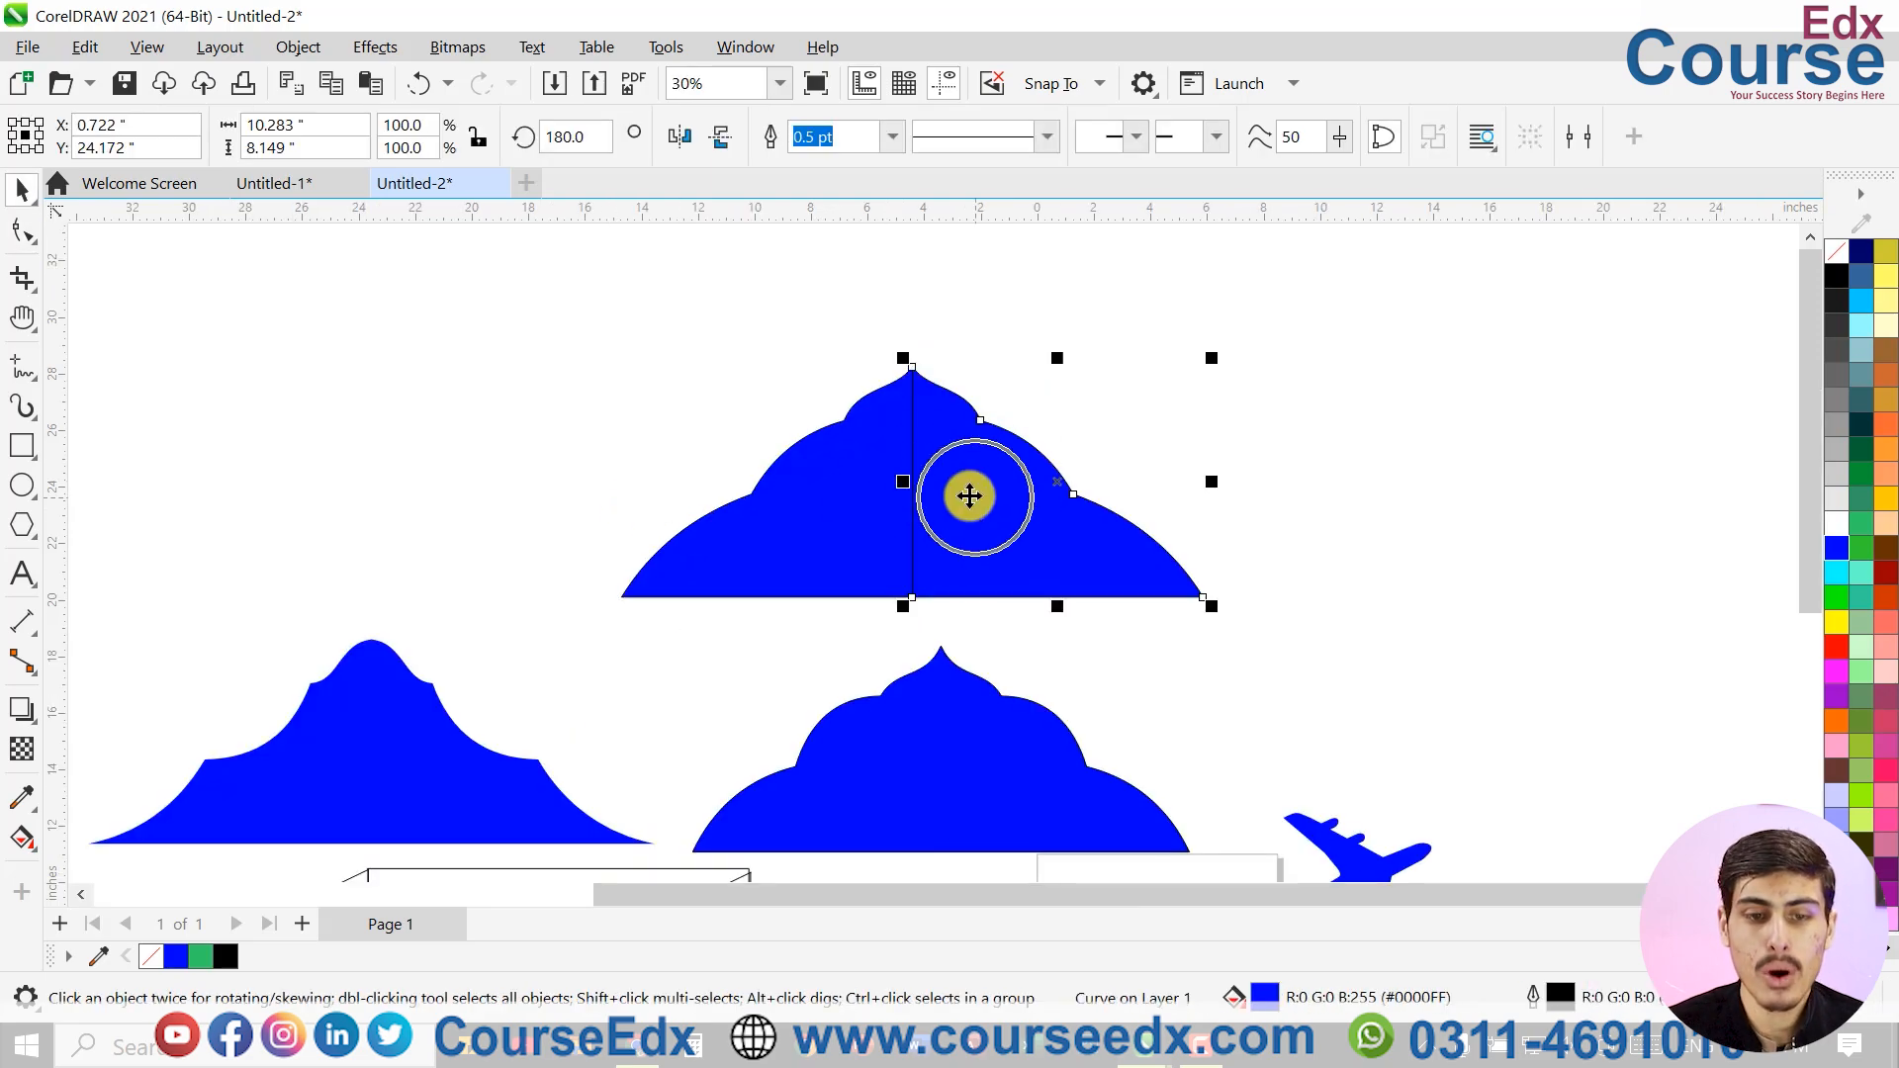
drag(1297, 681, 1295, 680)
key(ctrl+z)
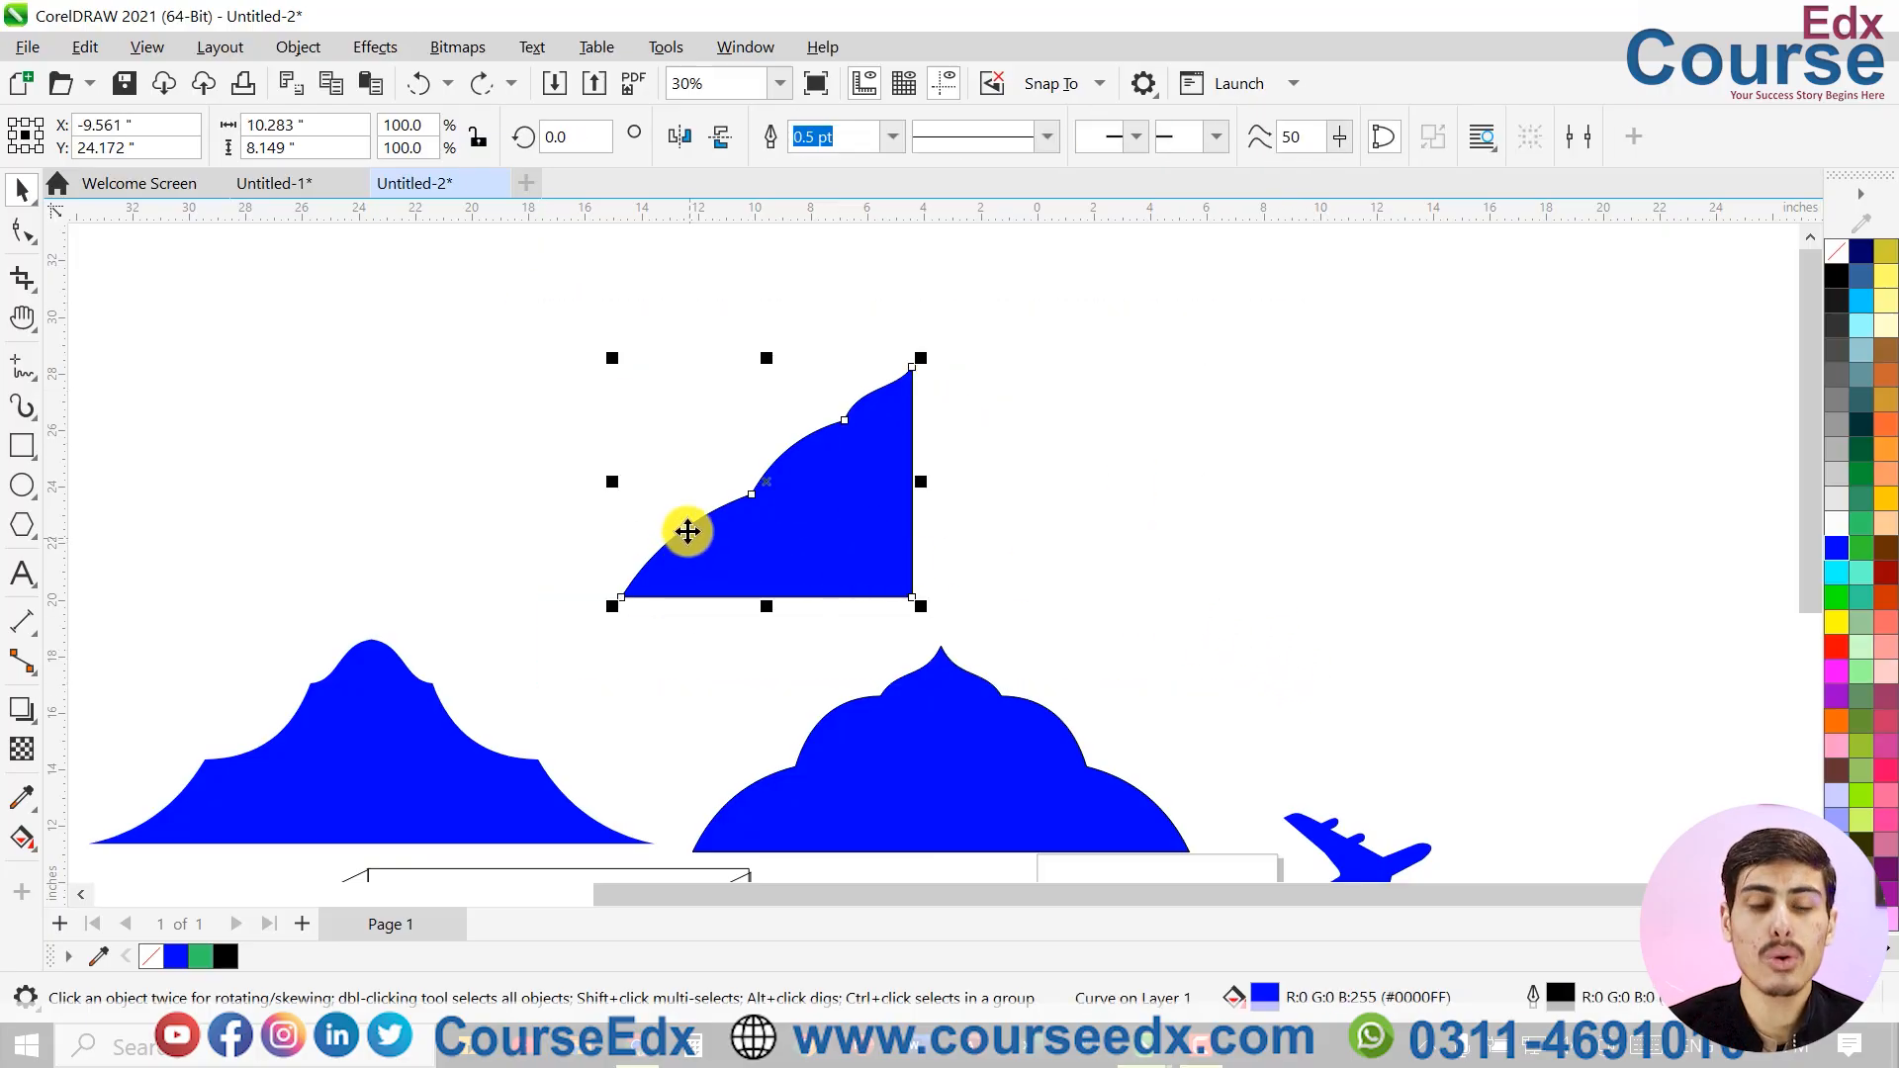
Mirror a copy of the scalloped half silhouette horizontally to its right and weld both halves together
drag(615, 483, 992, 477)
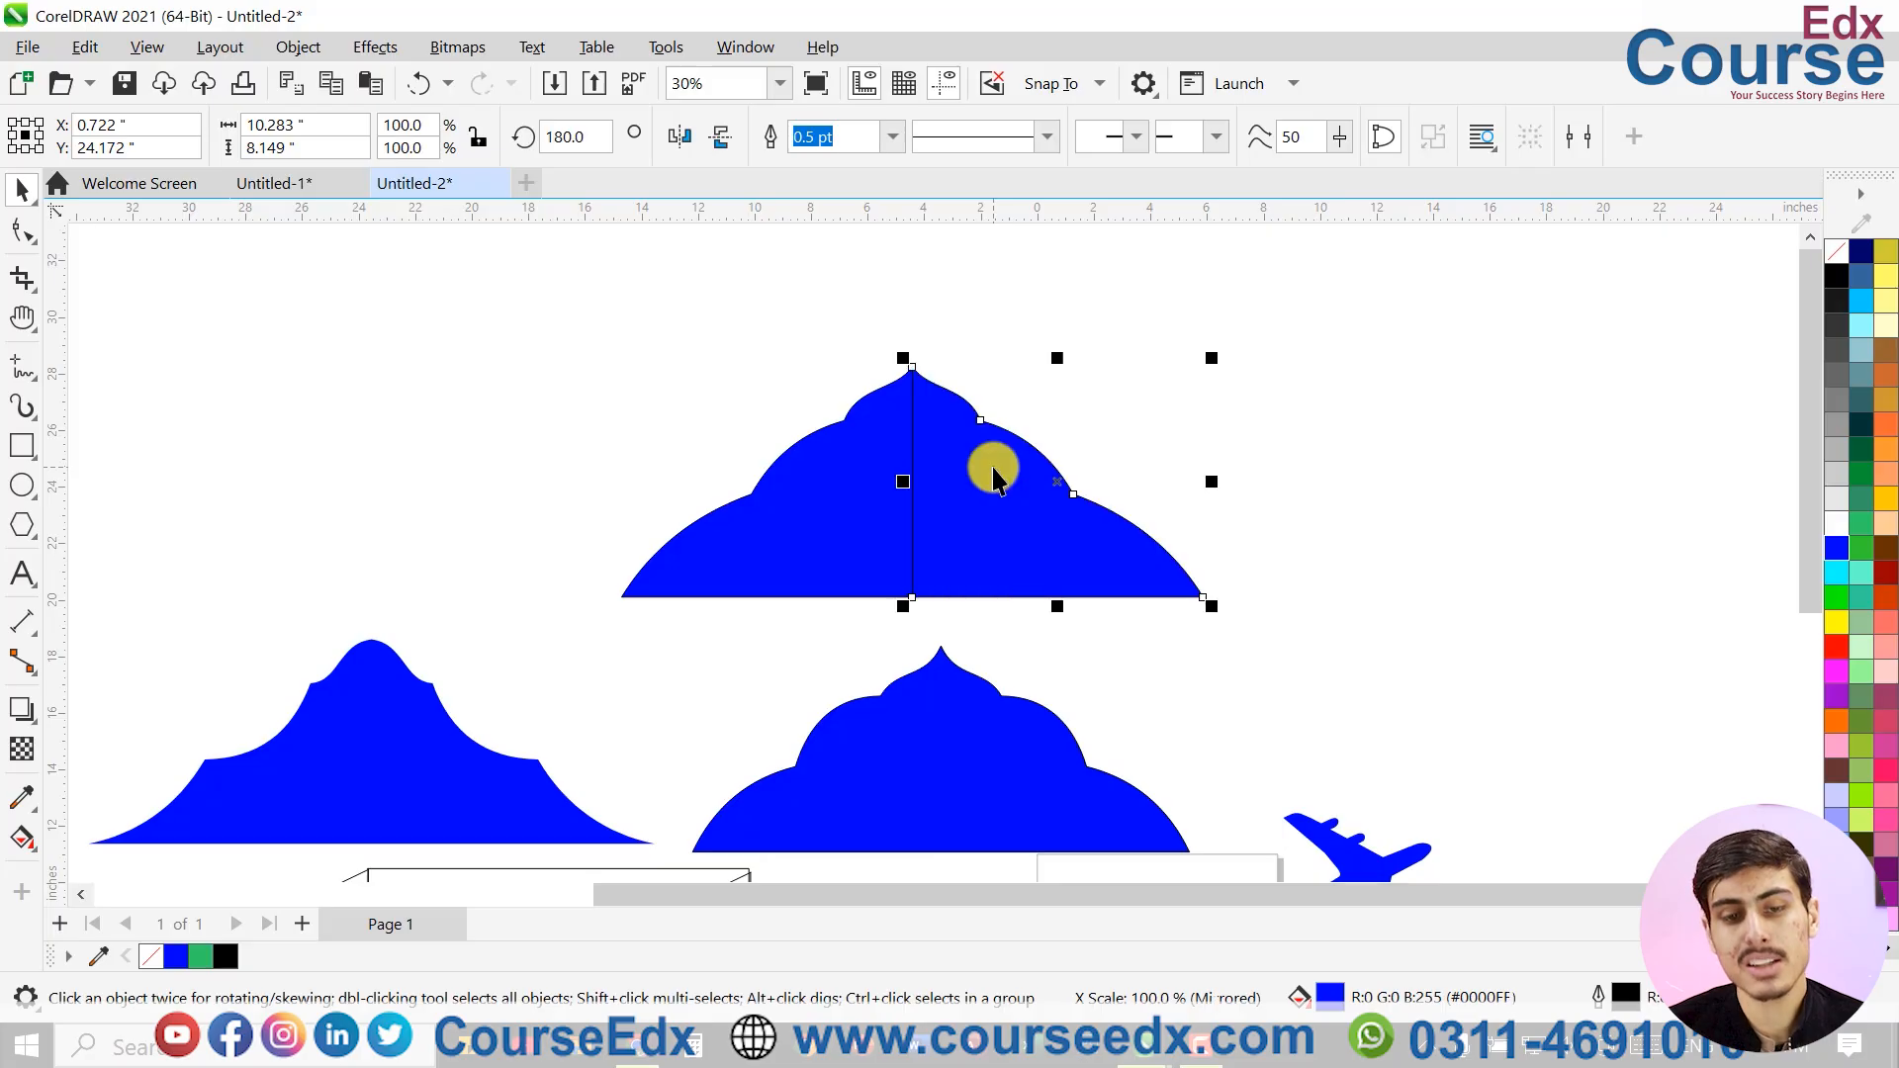
drag(551, 303, 1278, 633)
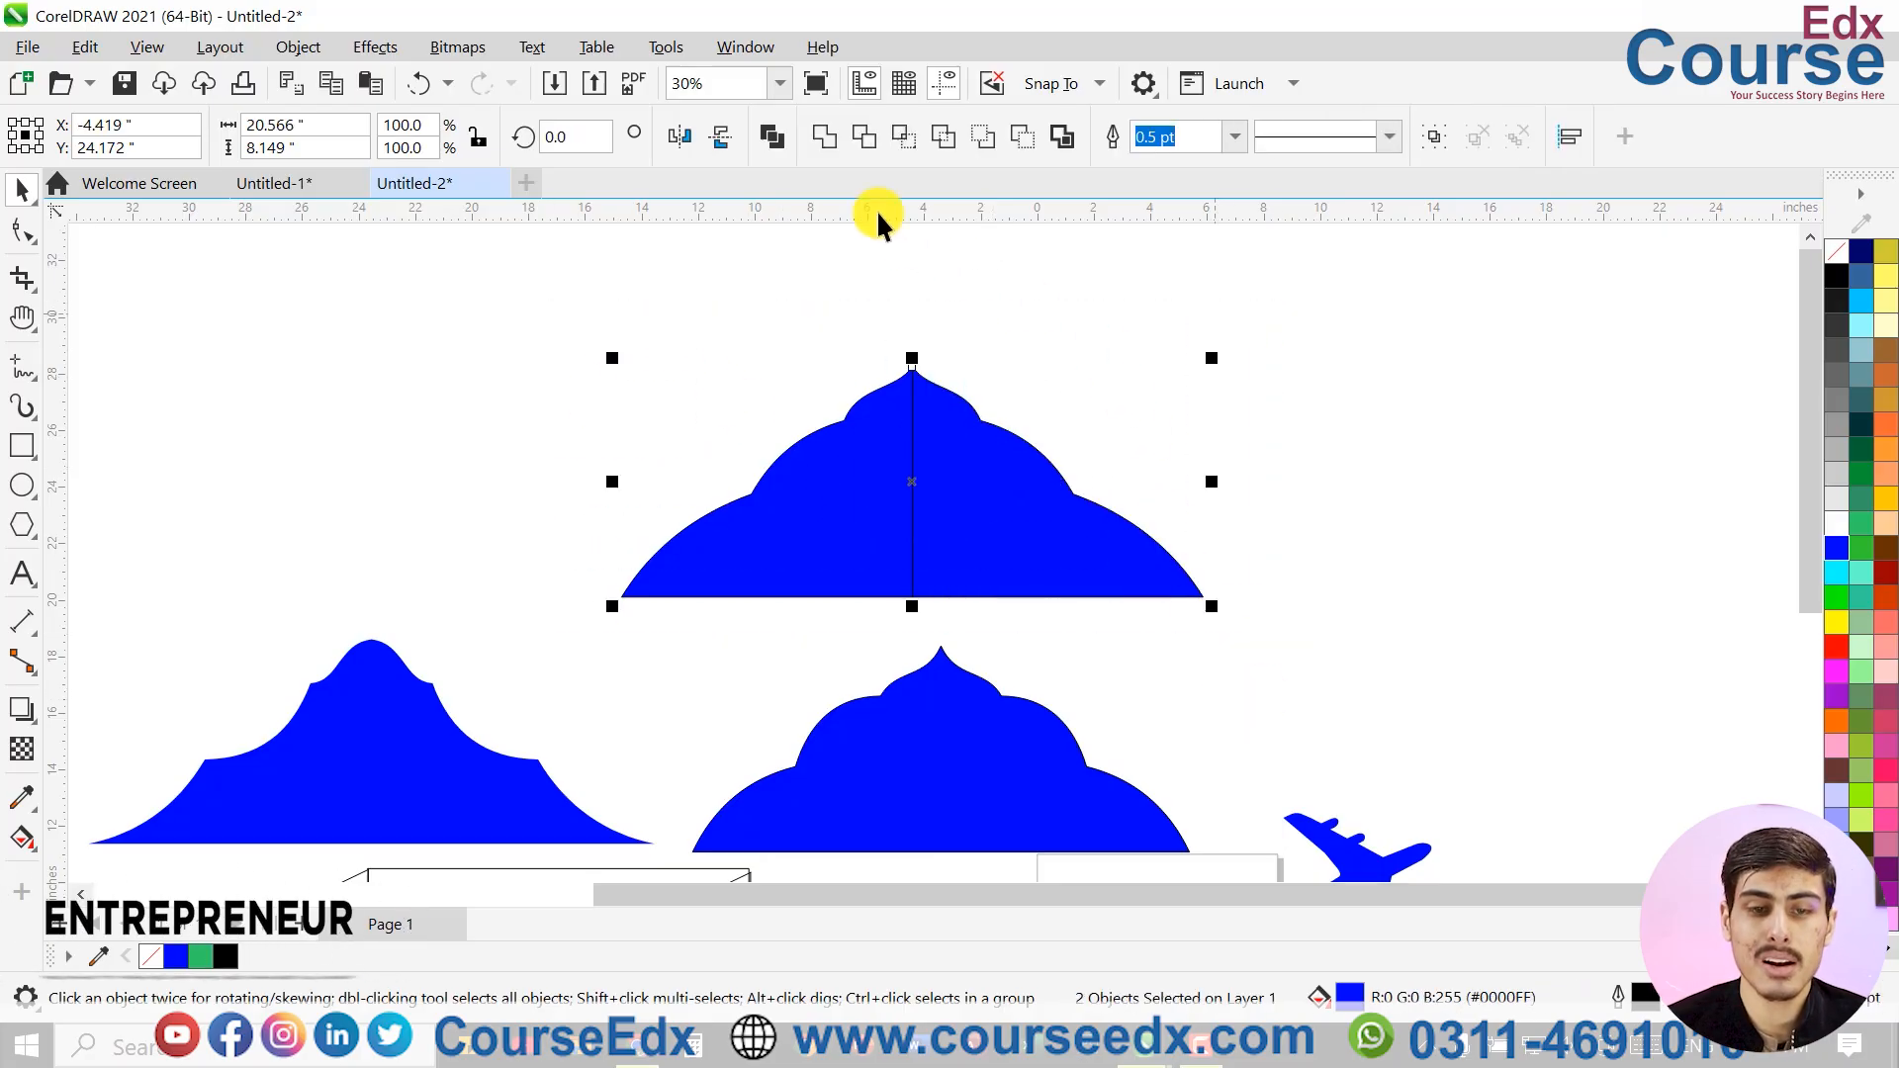
click(827, 136)
Inspect the welded silhouette's outline and move it higher above the original domed silhouette
scroll(958, 479, up, 3)
drag(908, 498, 906, 528)
scroll(988, 475, down, 1)
scroll(940, 513, up, 4)
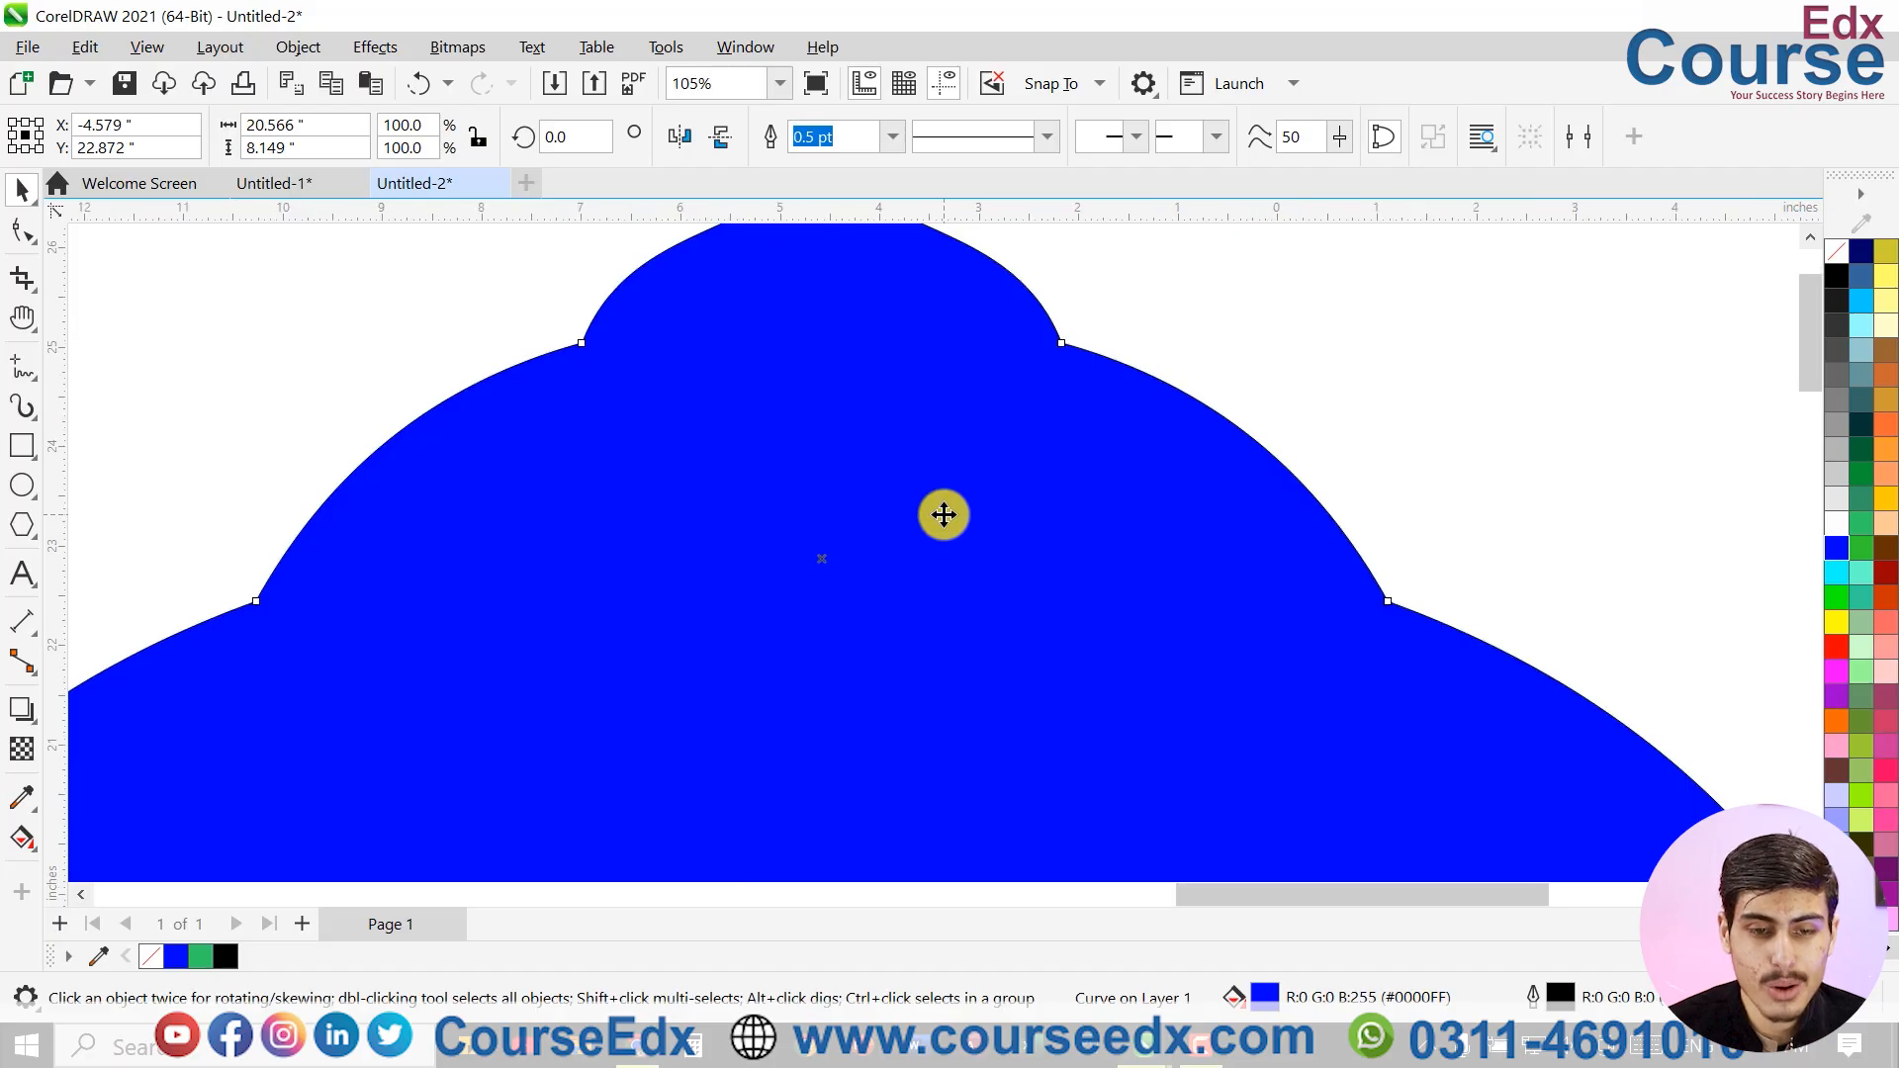
scroll(944, 514, down, 4)
click(1124, 360)
click(915, 540)
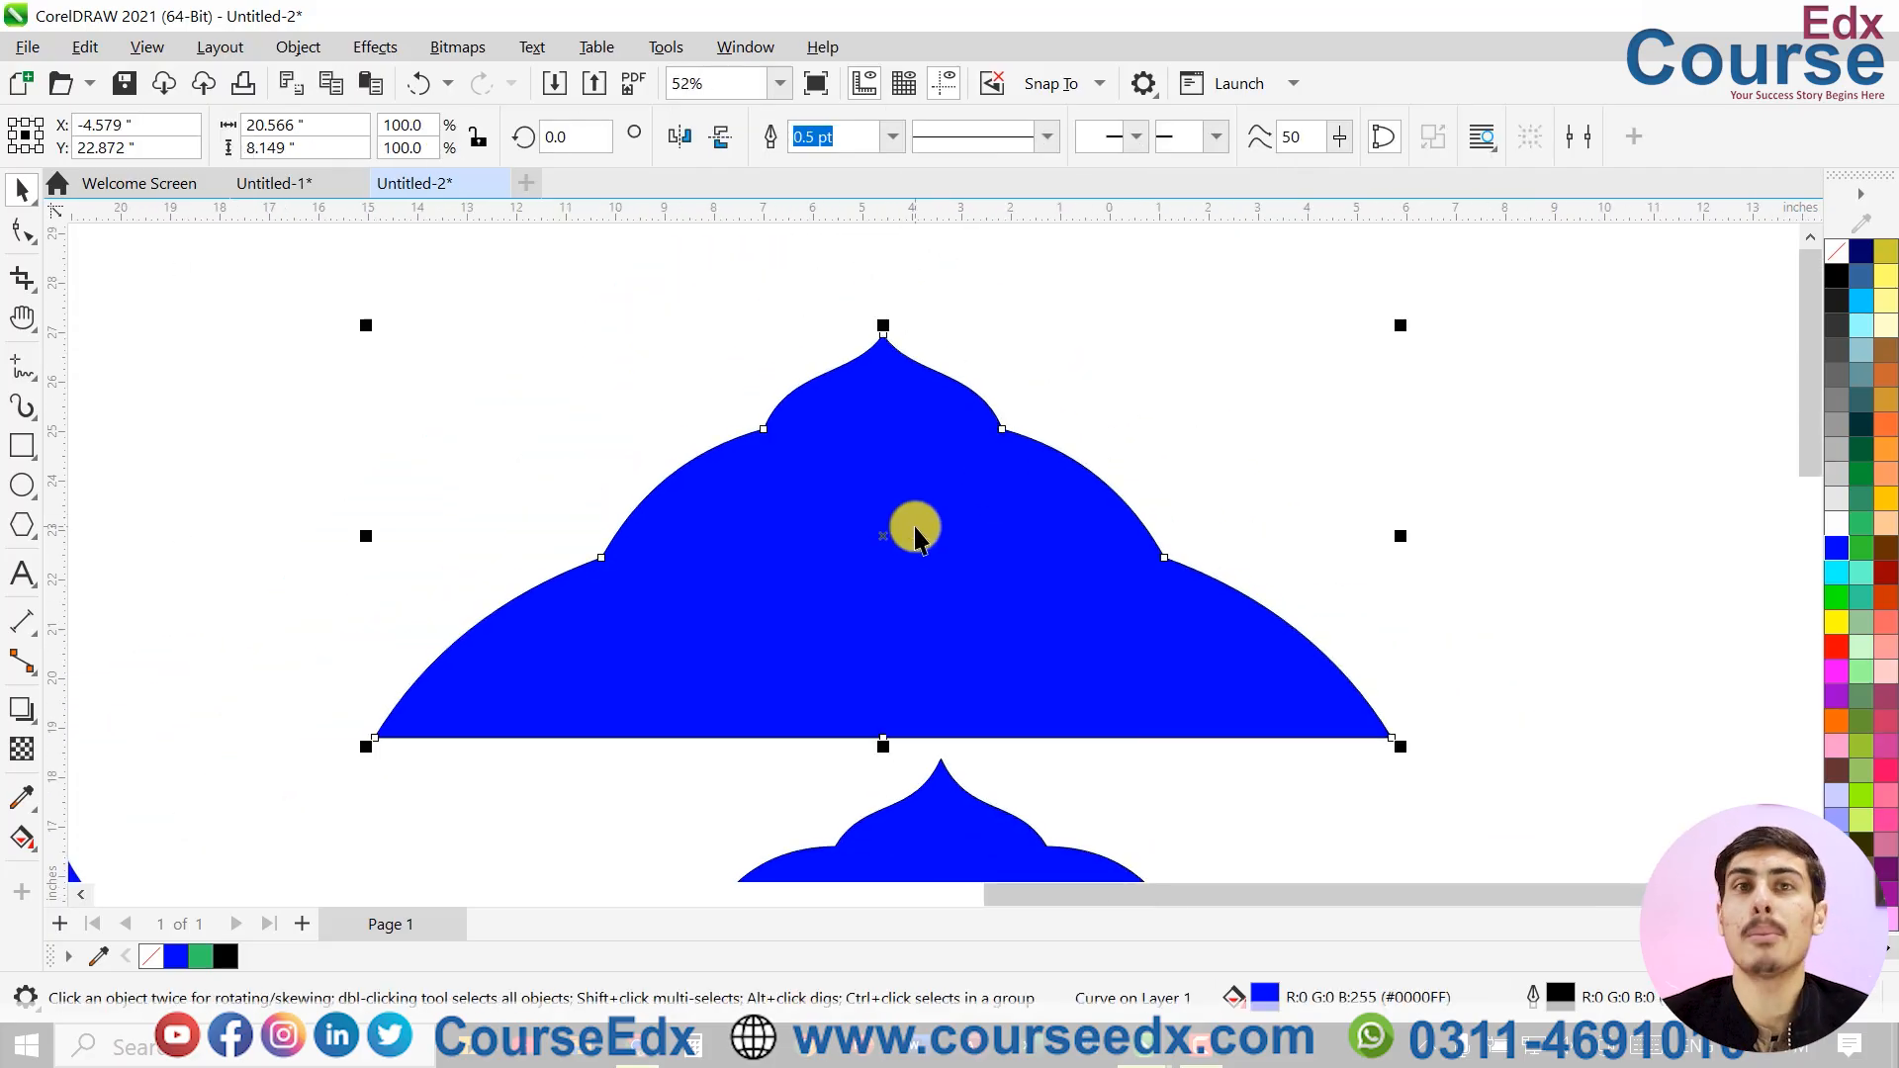
scroll(915, 539, down, 3)
drag(911, 534, 911, 363)
click(563, 449)
Try a blue-filled rectangle about 21.0 by 14.4 inches around the original domed silhouette
click(21, 447)
drag(590, 472, 1180, 822)
key(space)
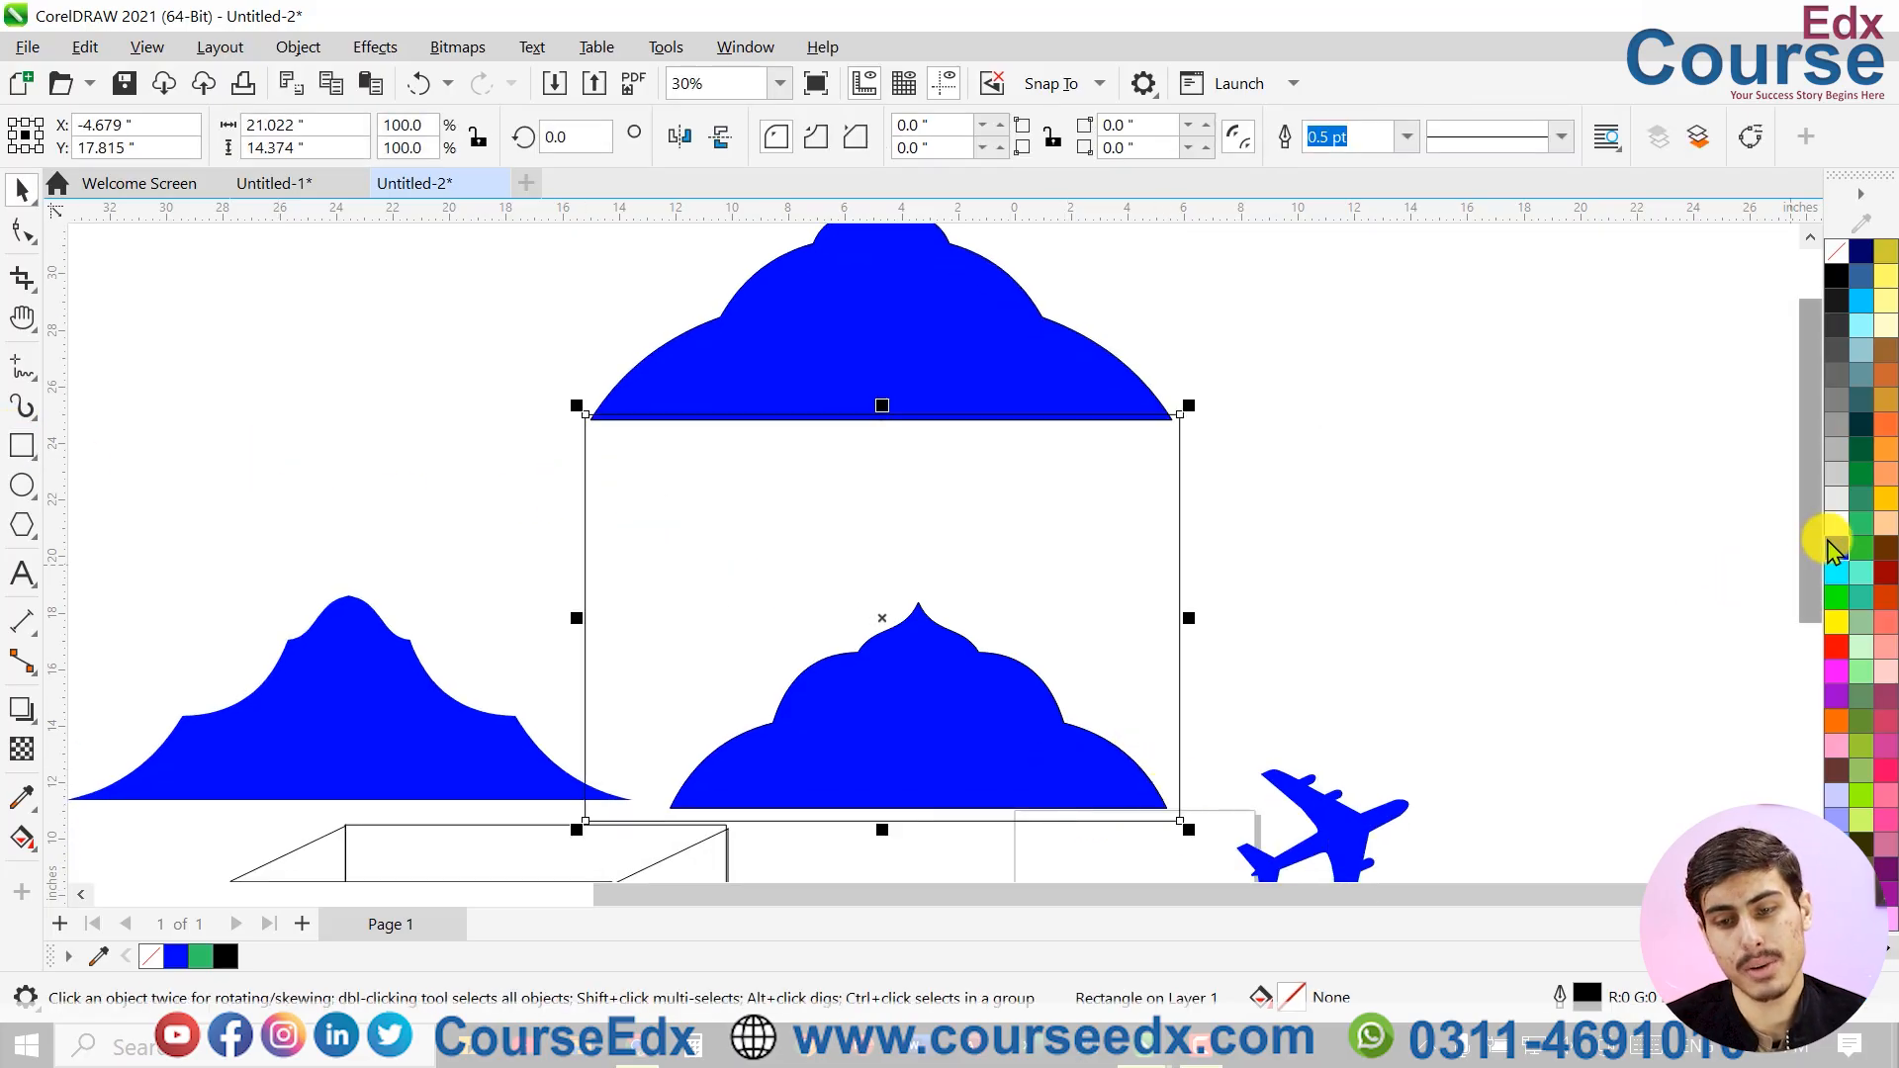
click(1837, 548)
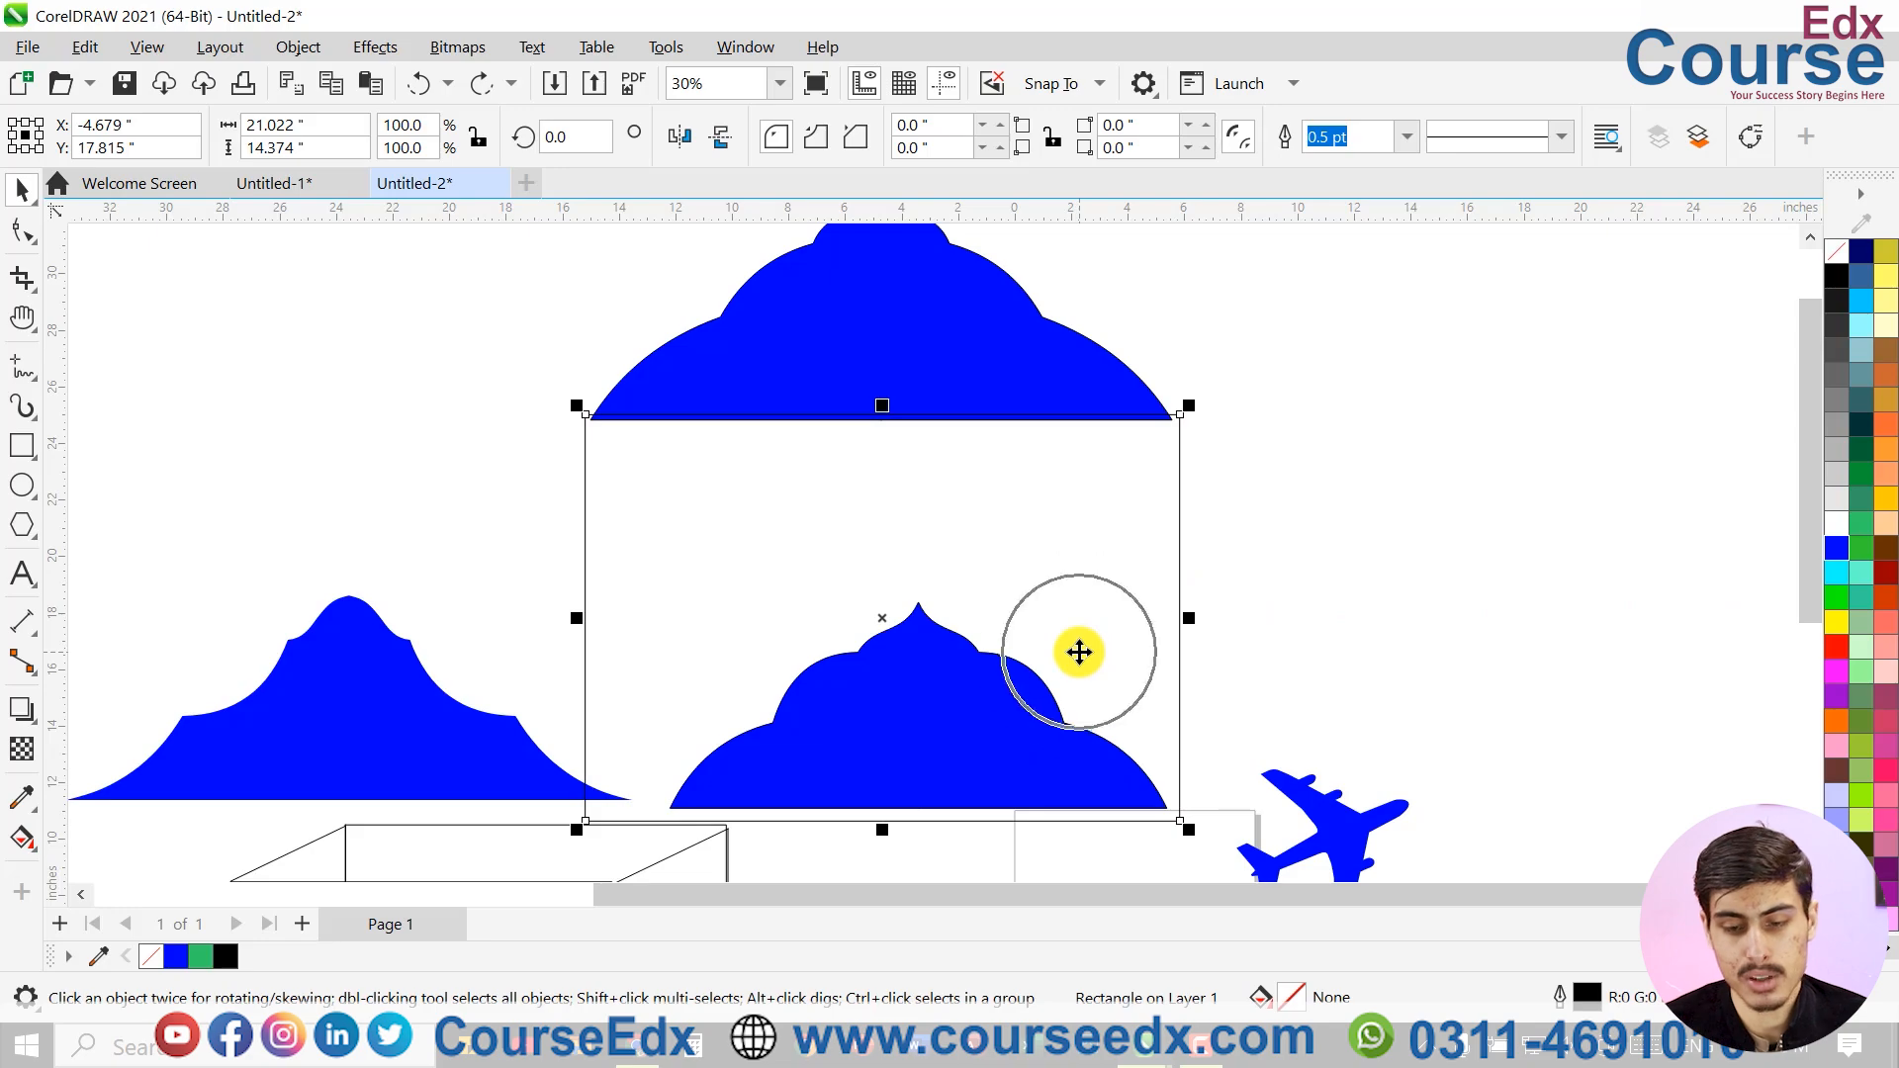
click(1078, 652)
Delete the blue airplane beside the page's upper-right corner
click(940, 376)
scroll(965, 420, down, 2)
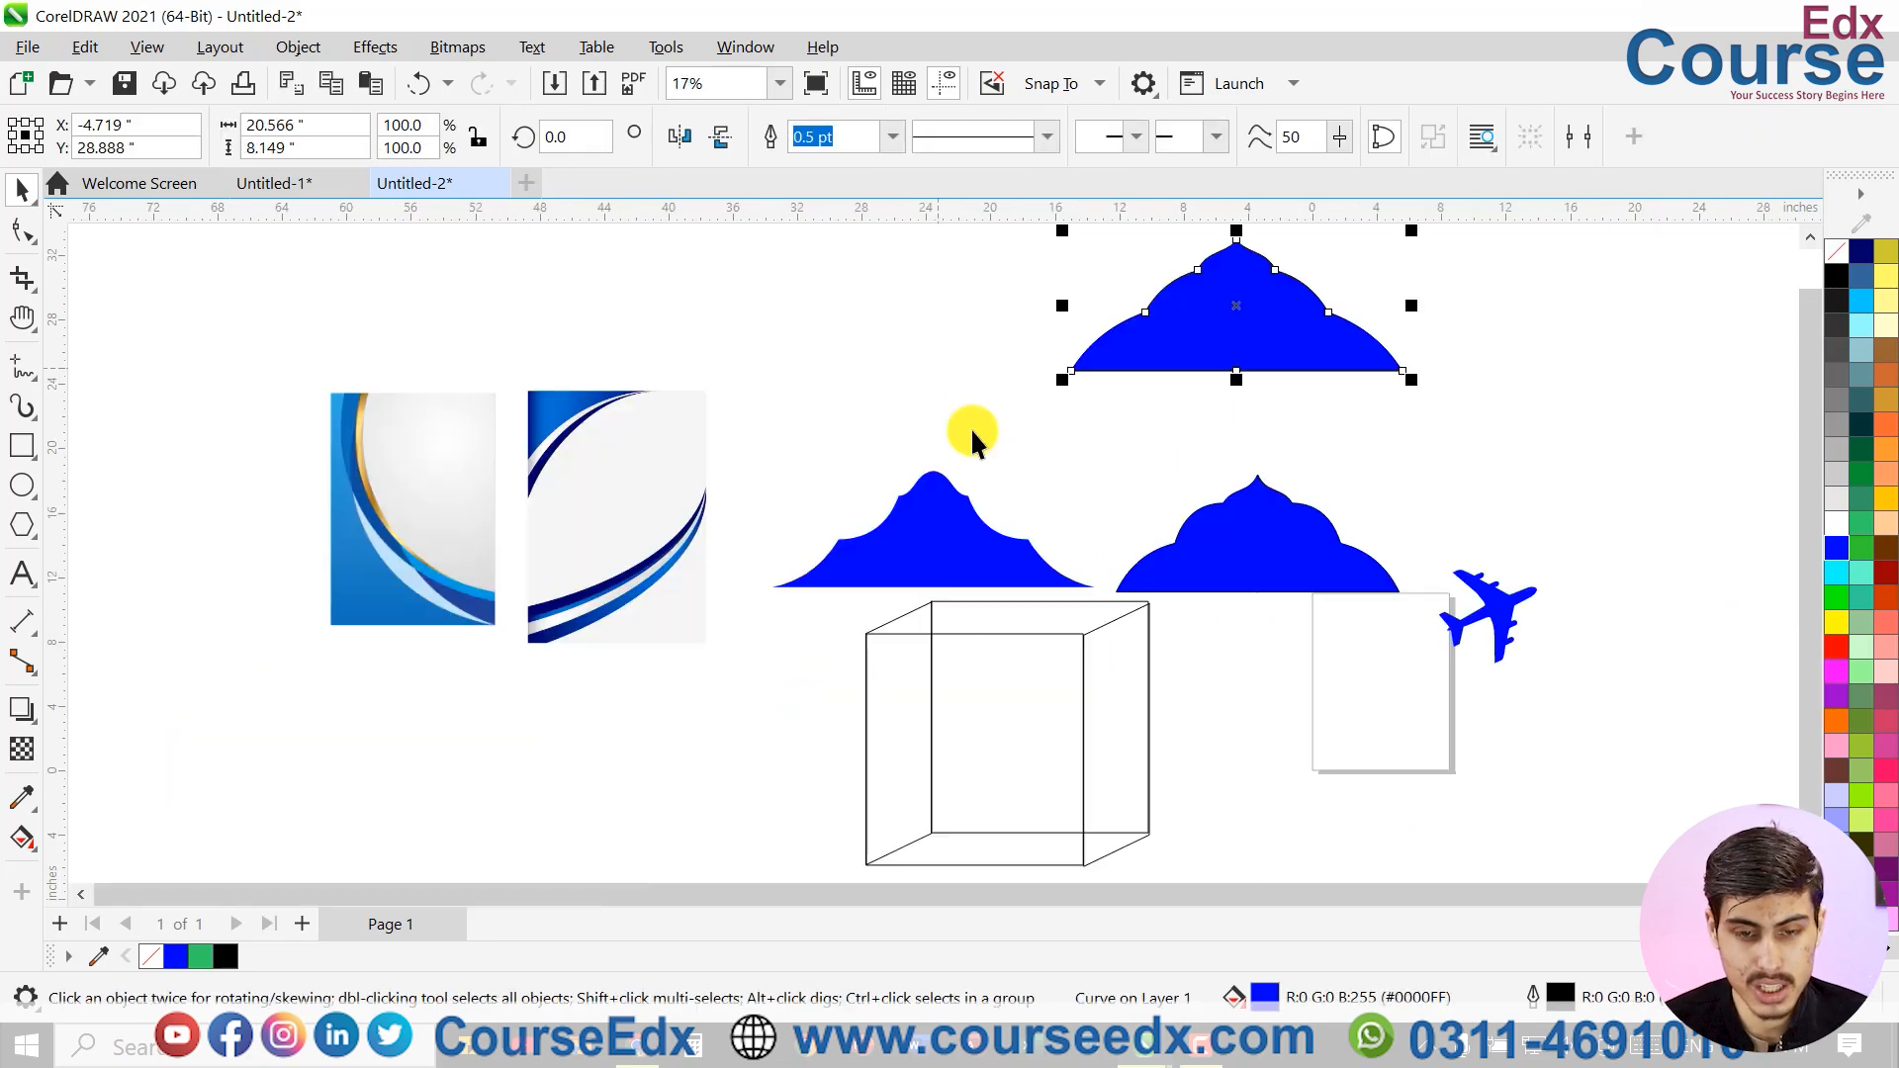
click(1503, 610)
key(F2)
drag(1418, 531, 1611, 723)
mouse_move(862, 472)
mouse_down()
mouse_move(878, 429)
mouse_move(876, 485)
mouse_up()
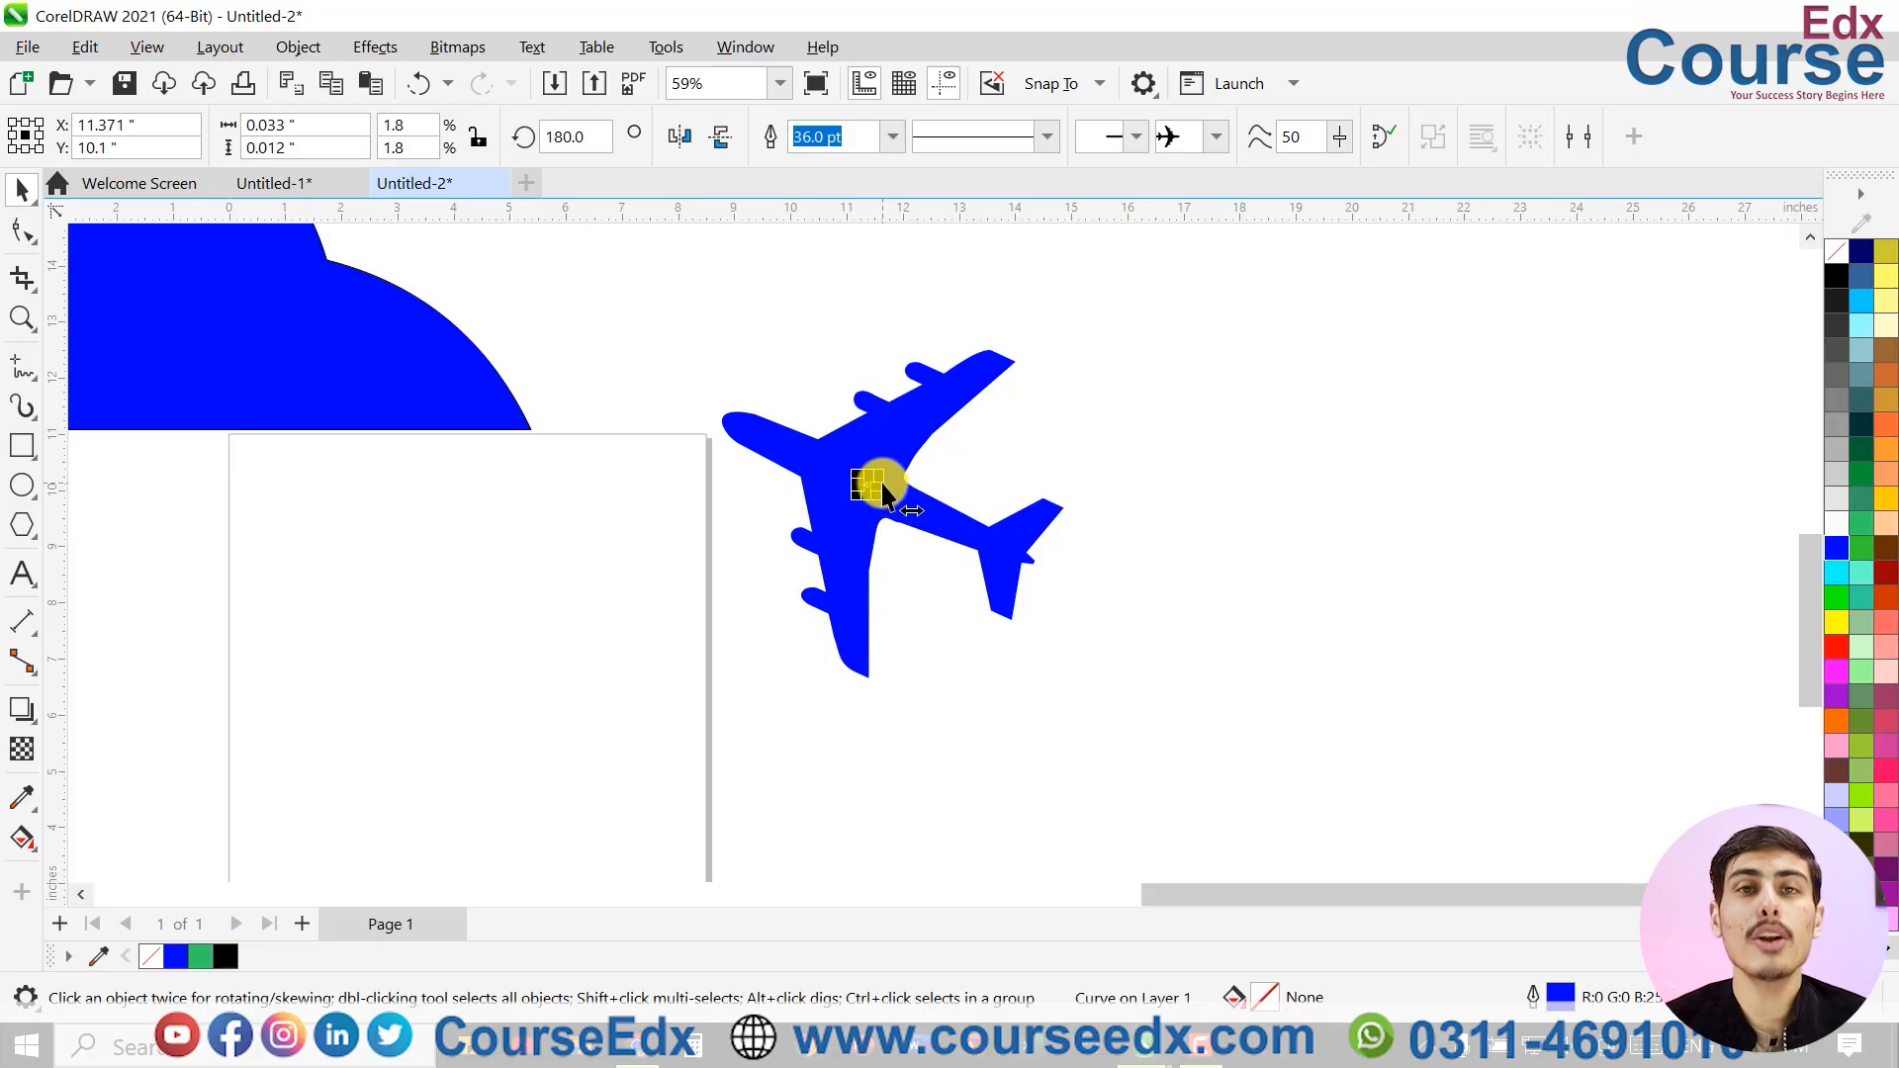
key(Delete)
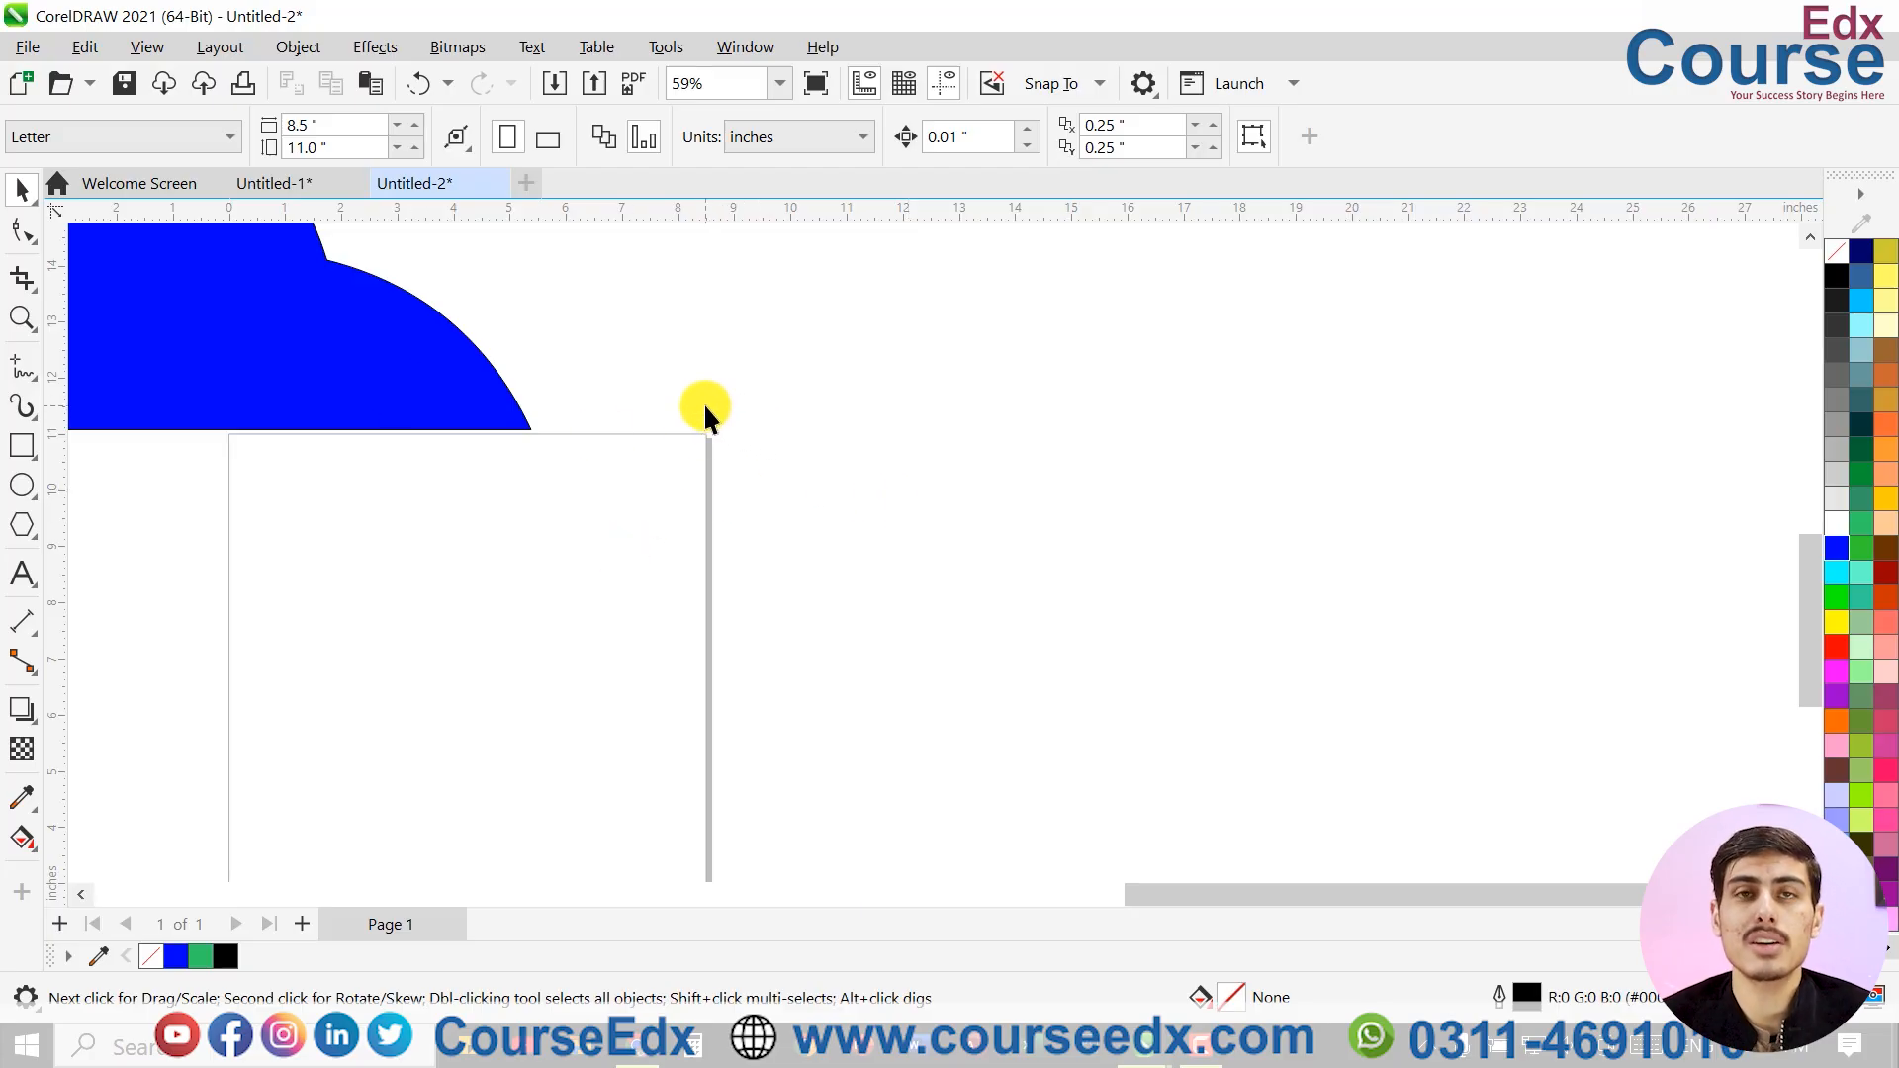
Draw a horizontal Freehand line about 0.43 inches long near the page's upper-right corner and shift it right past the page edge
scroll(782, 460, up, 4)
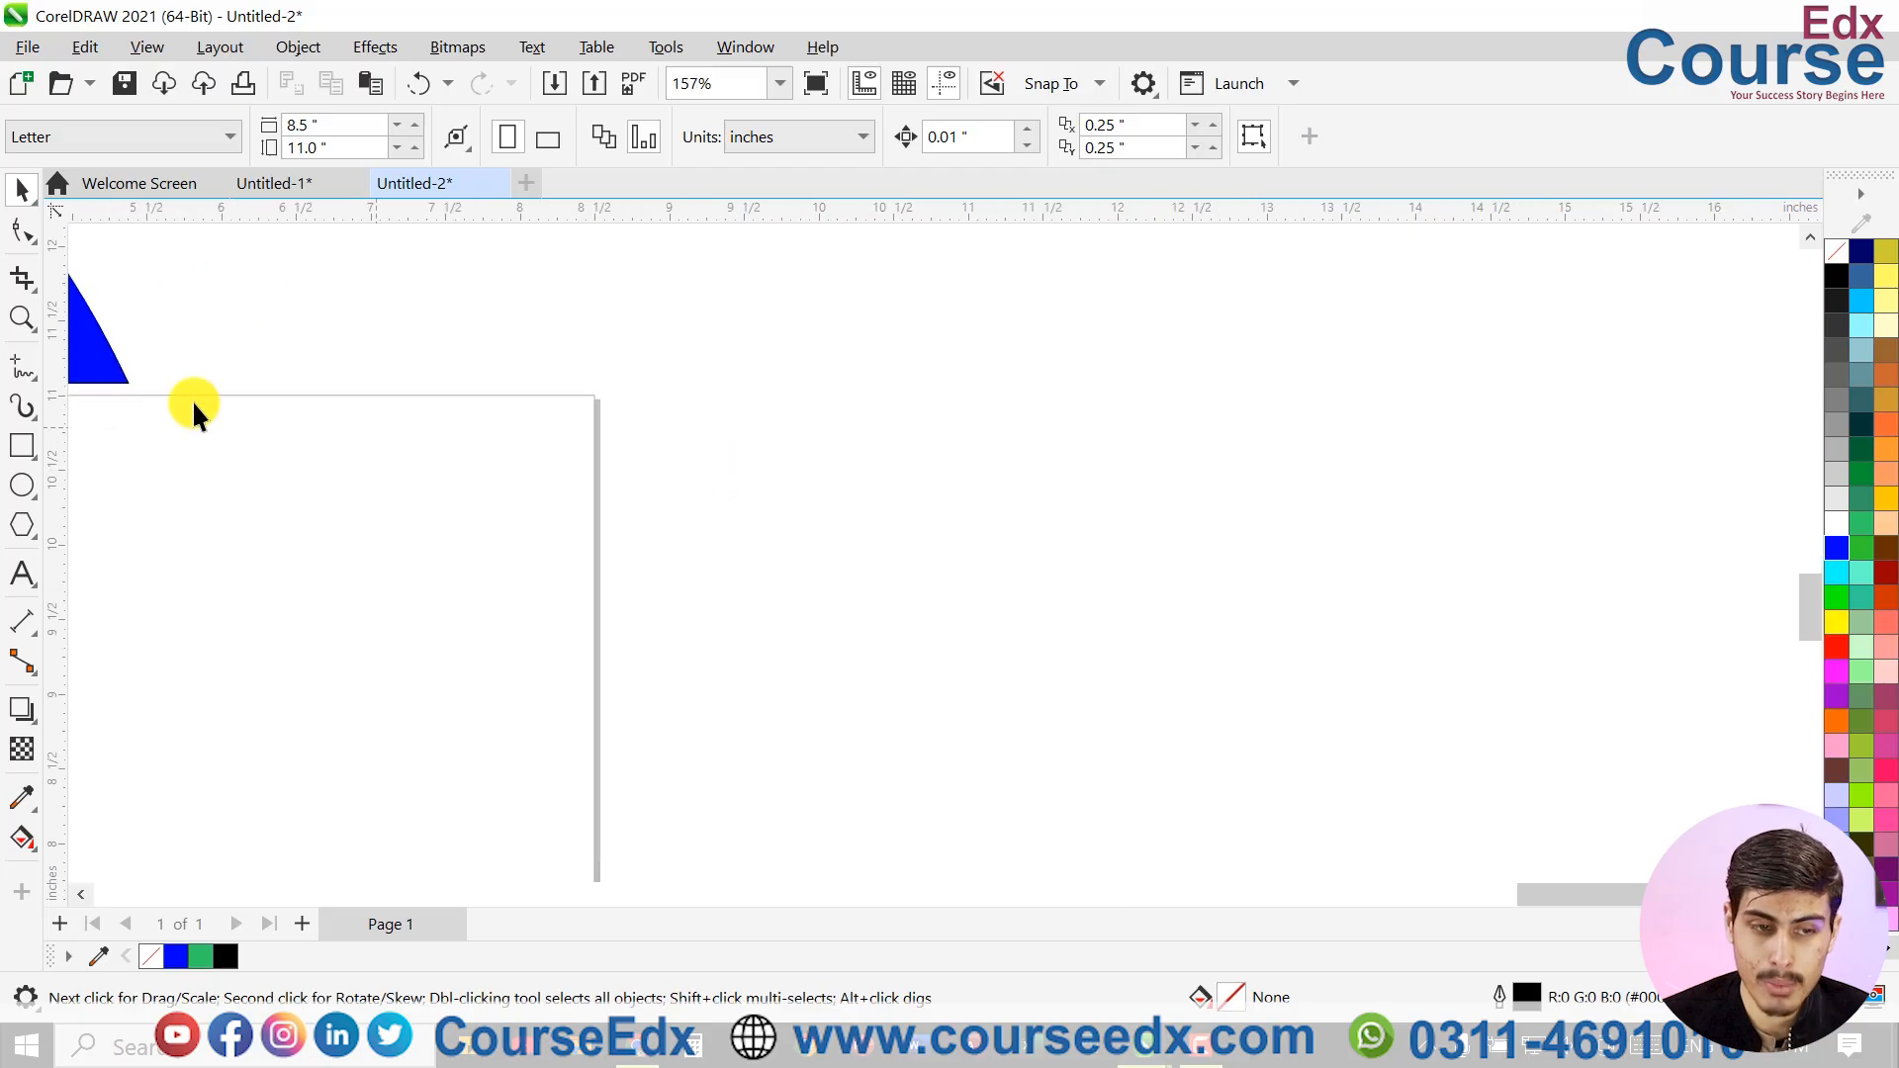
click(40, 384)
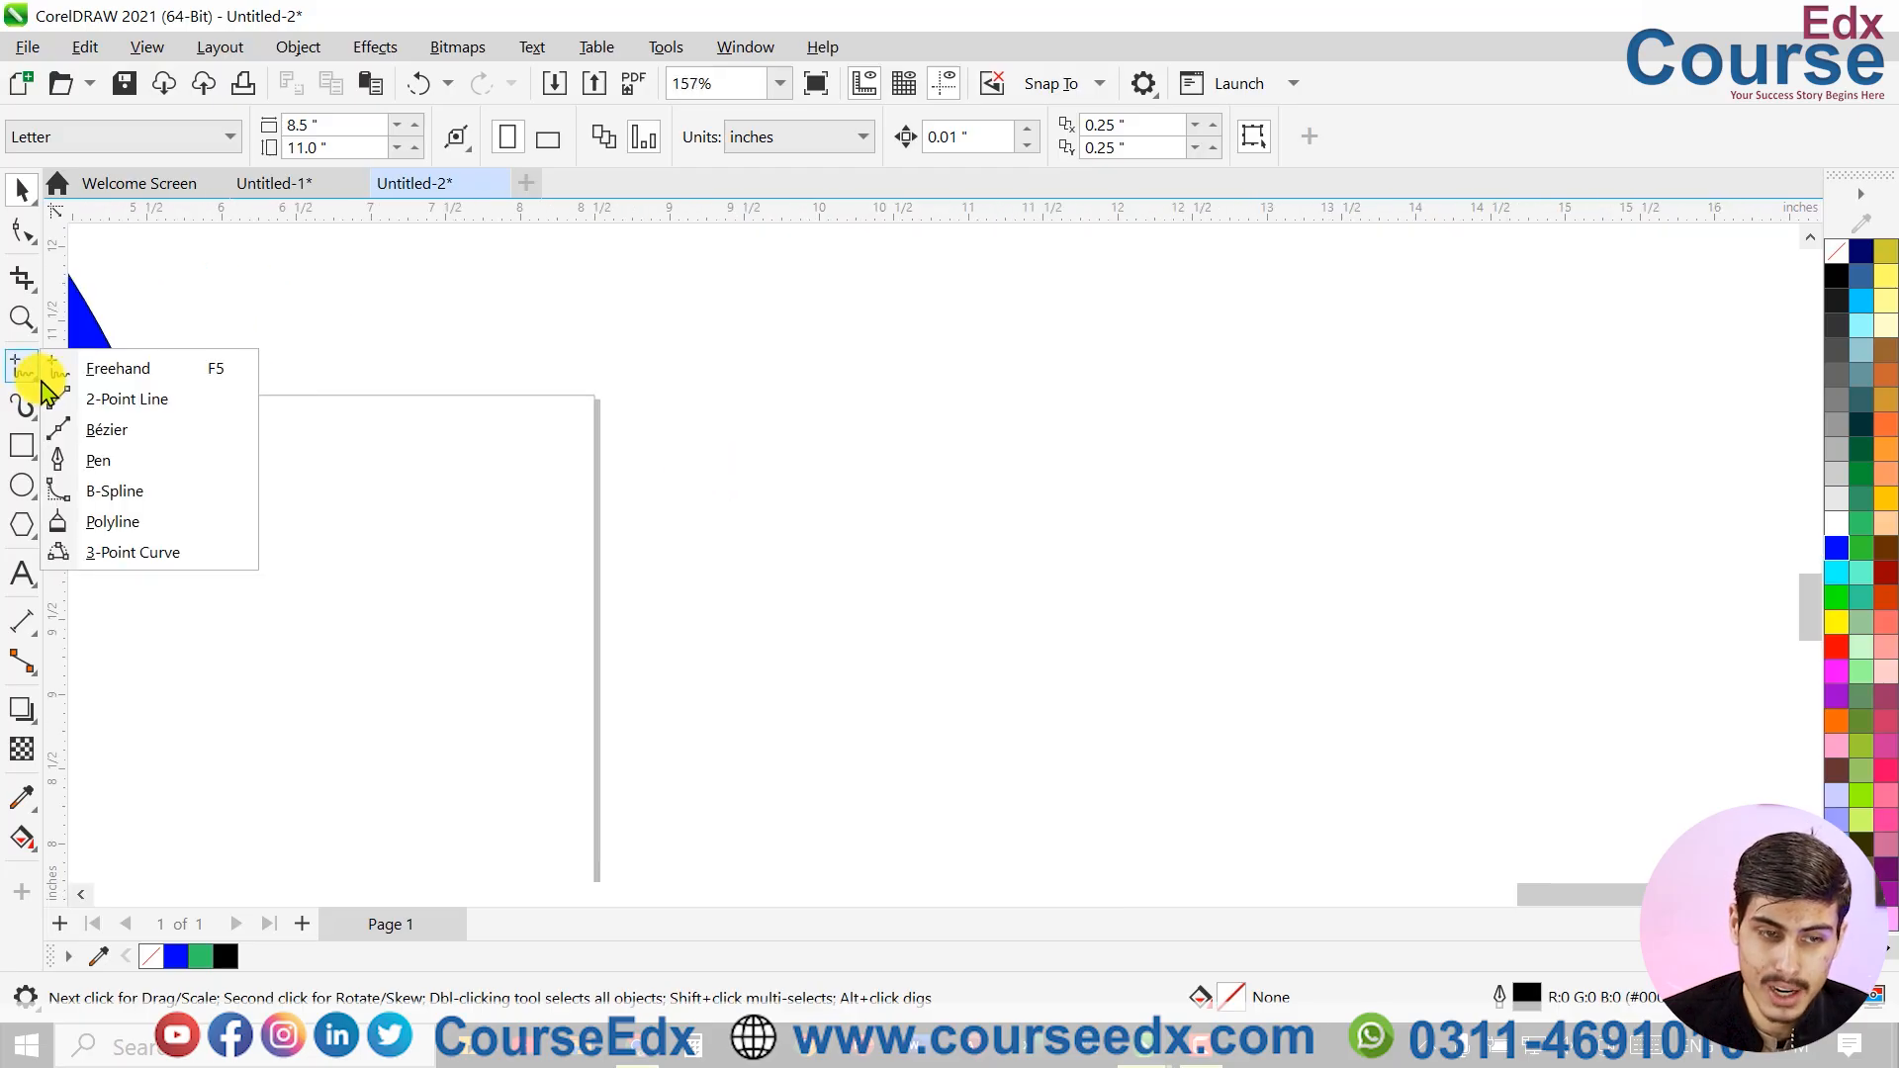
click(93, 369)
click(562, 421)
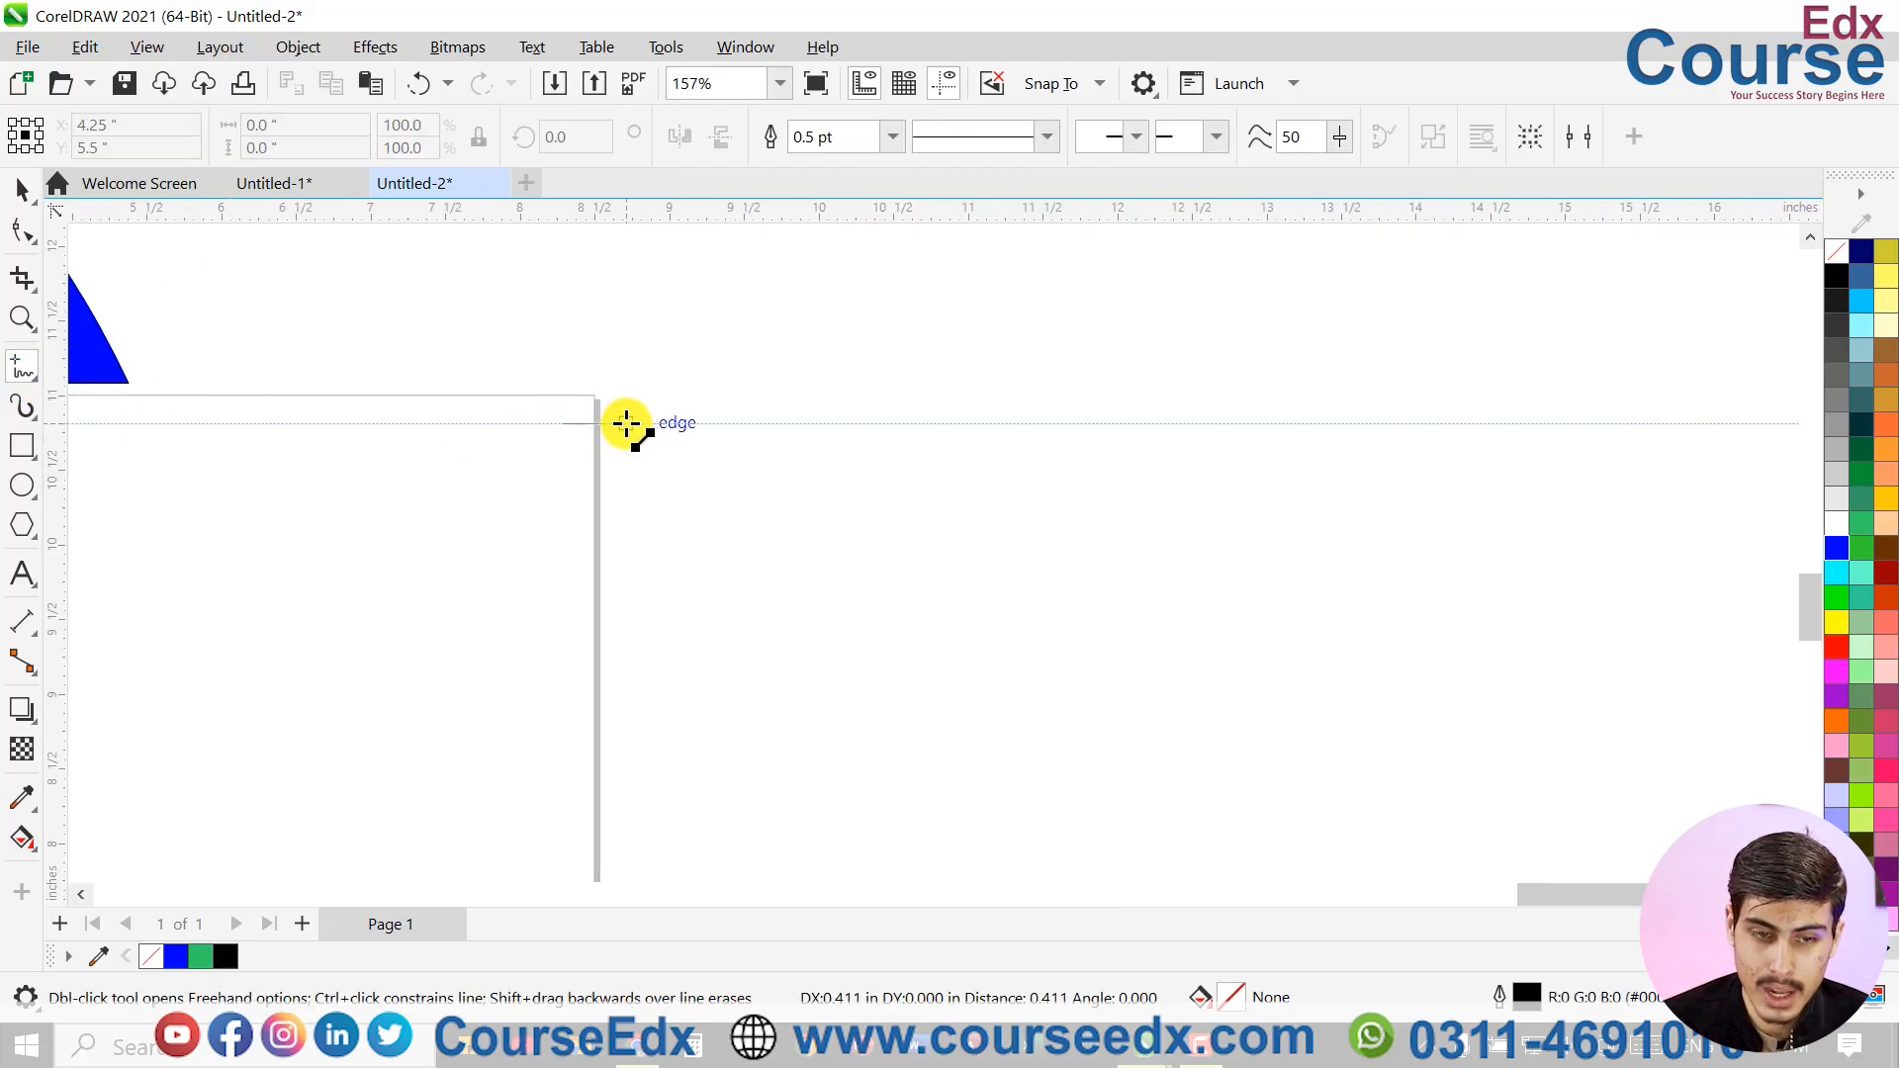
click(627, 420)
scroll(623, 426, up, 6)
key(space)
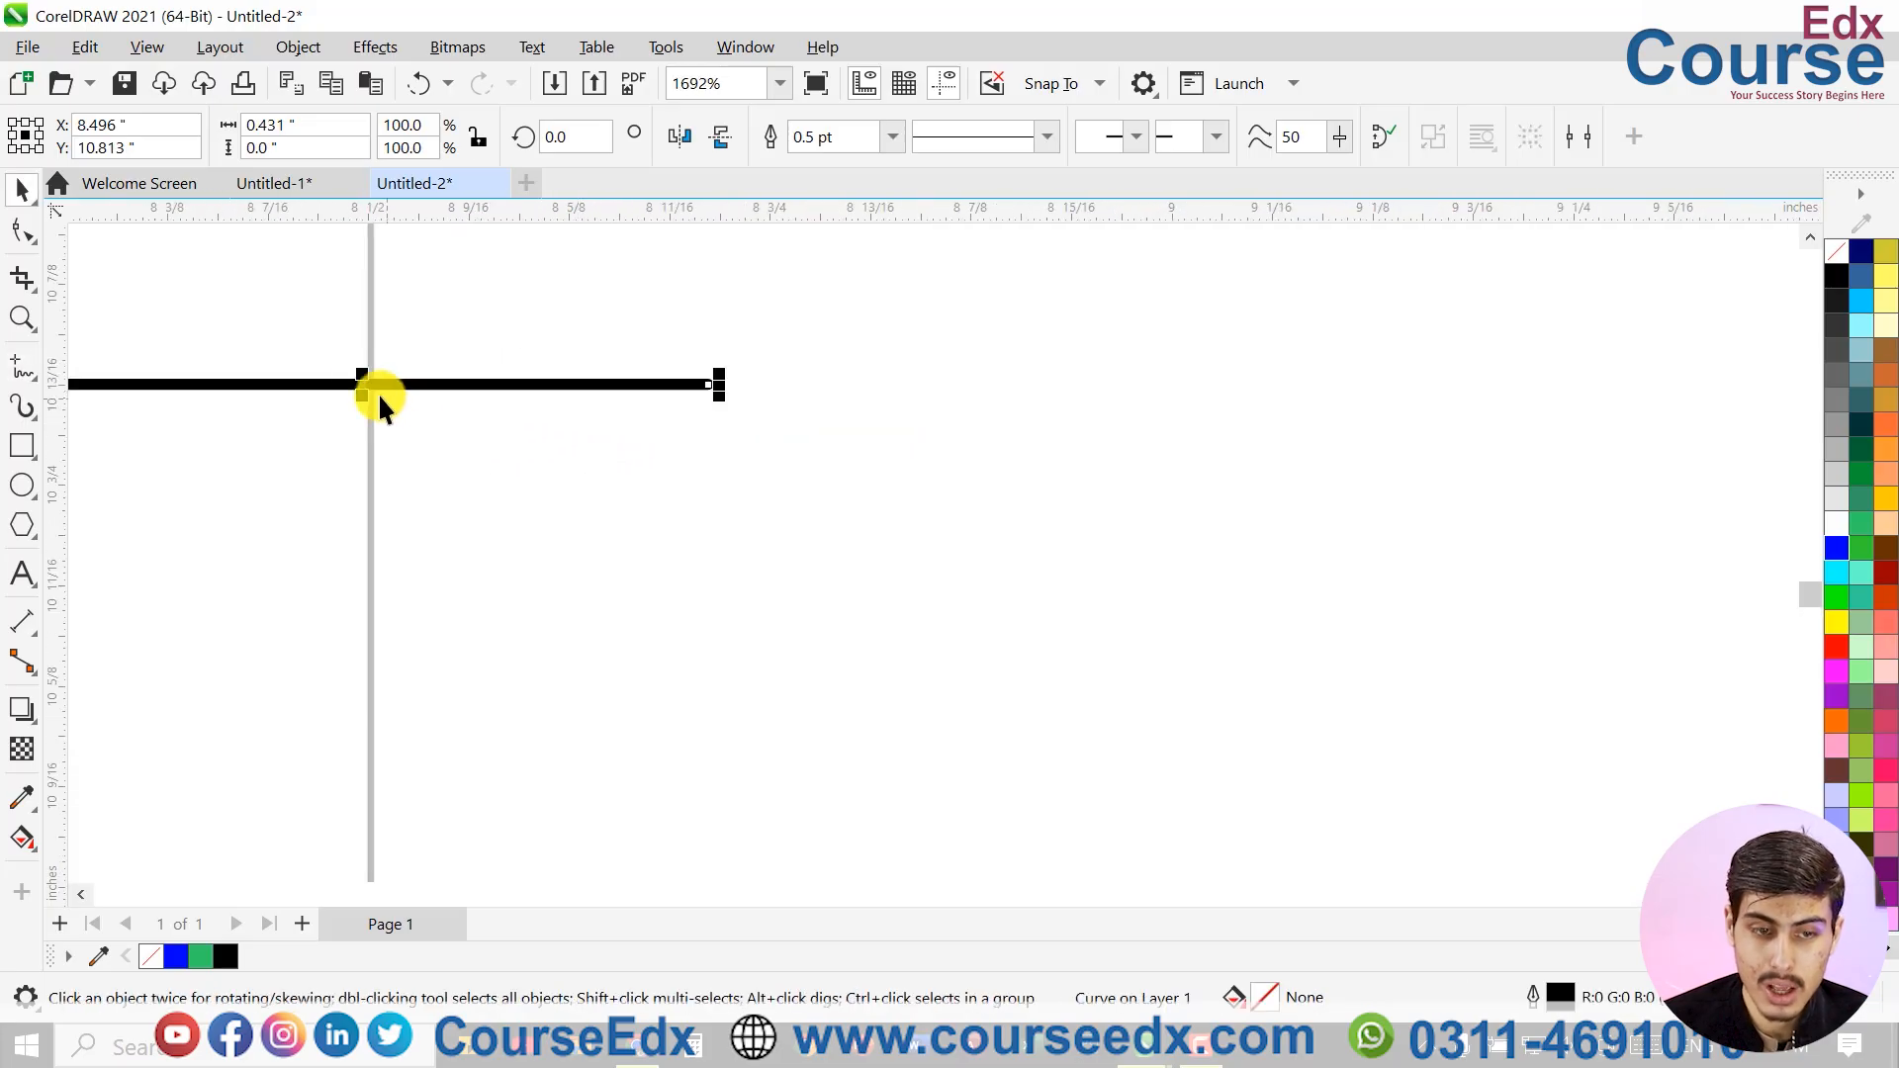
drag(697, 391, 708, 392)
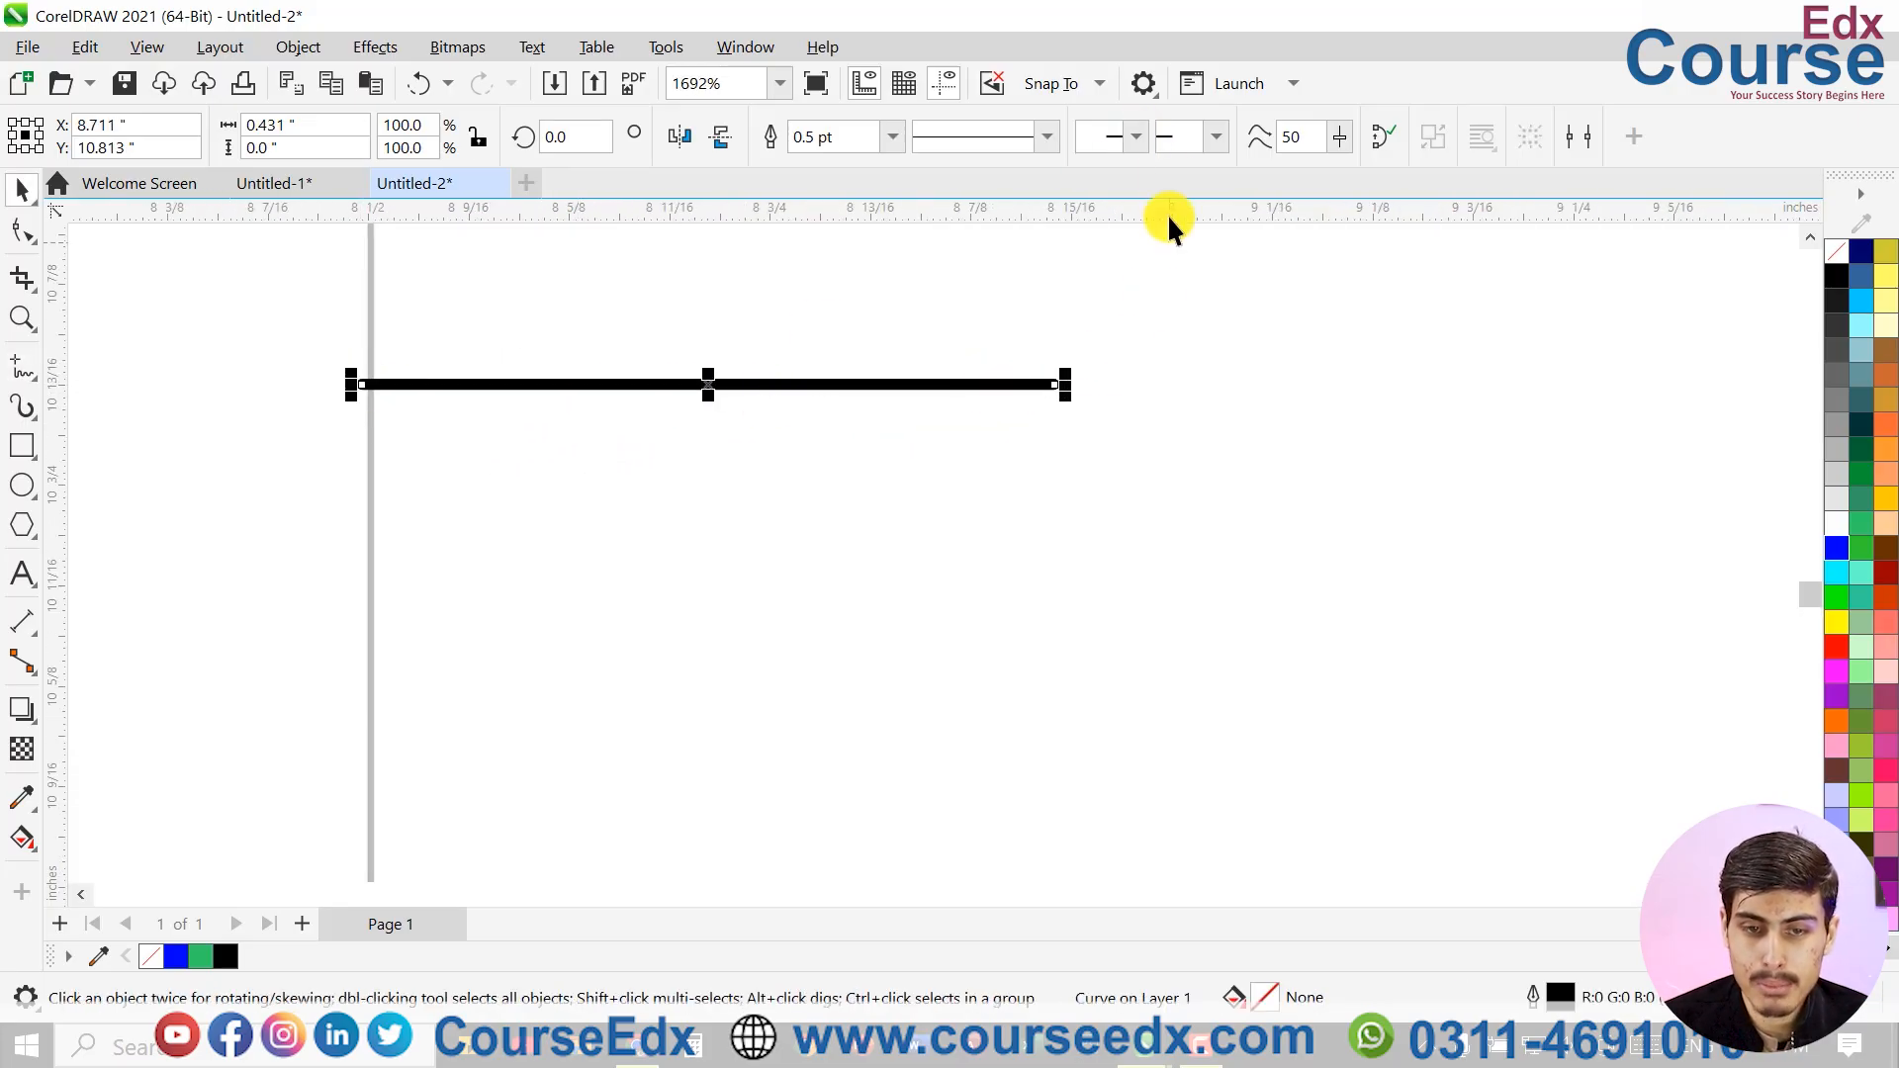
Apply the airplane arrowhead to the line's right end and shorten the line to about 0.024 inches, leaving only the airplane
click(1217, 136)
drag(1429, 224, 1460, 314)
click(1397, 329)
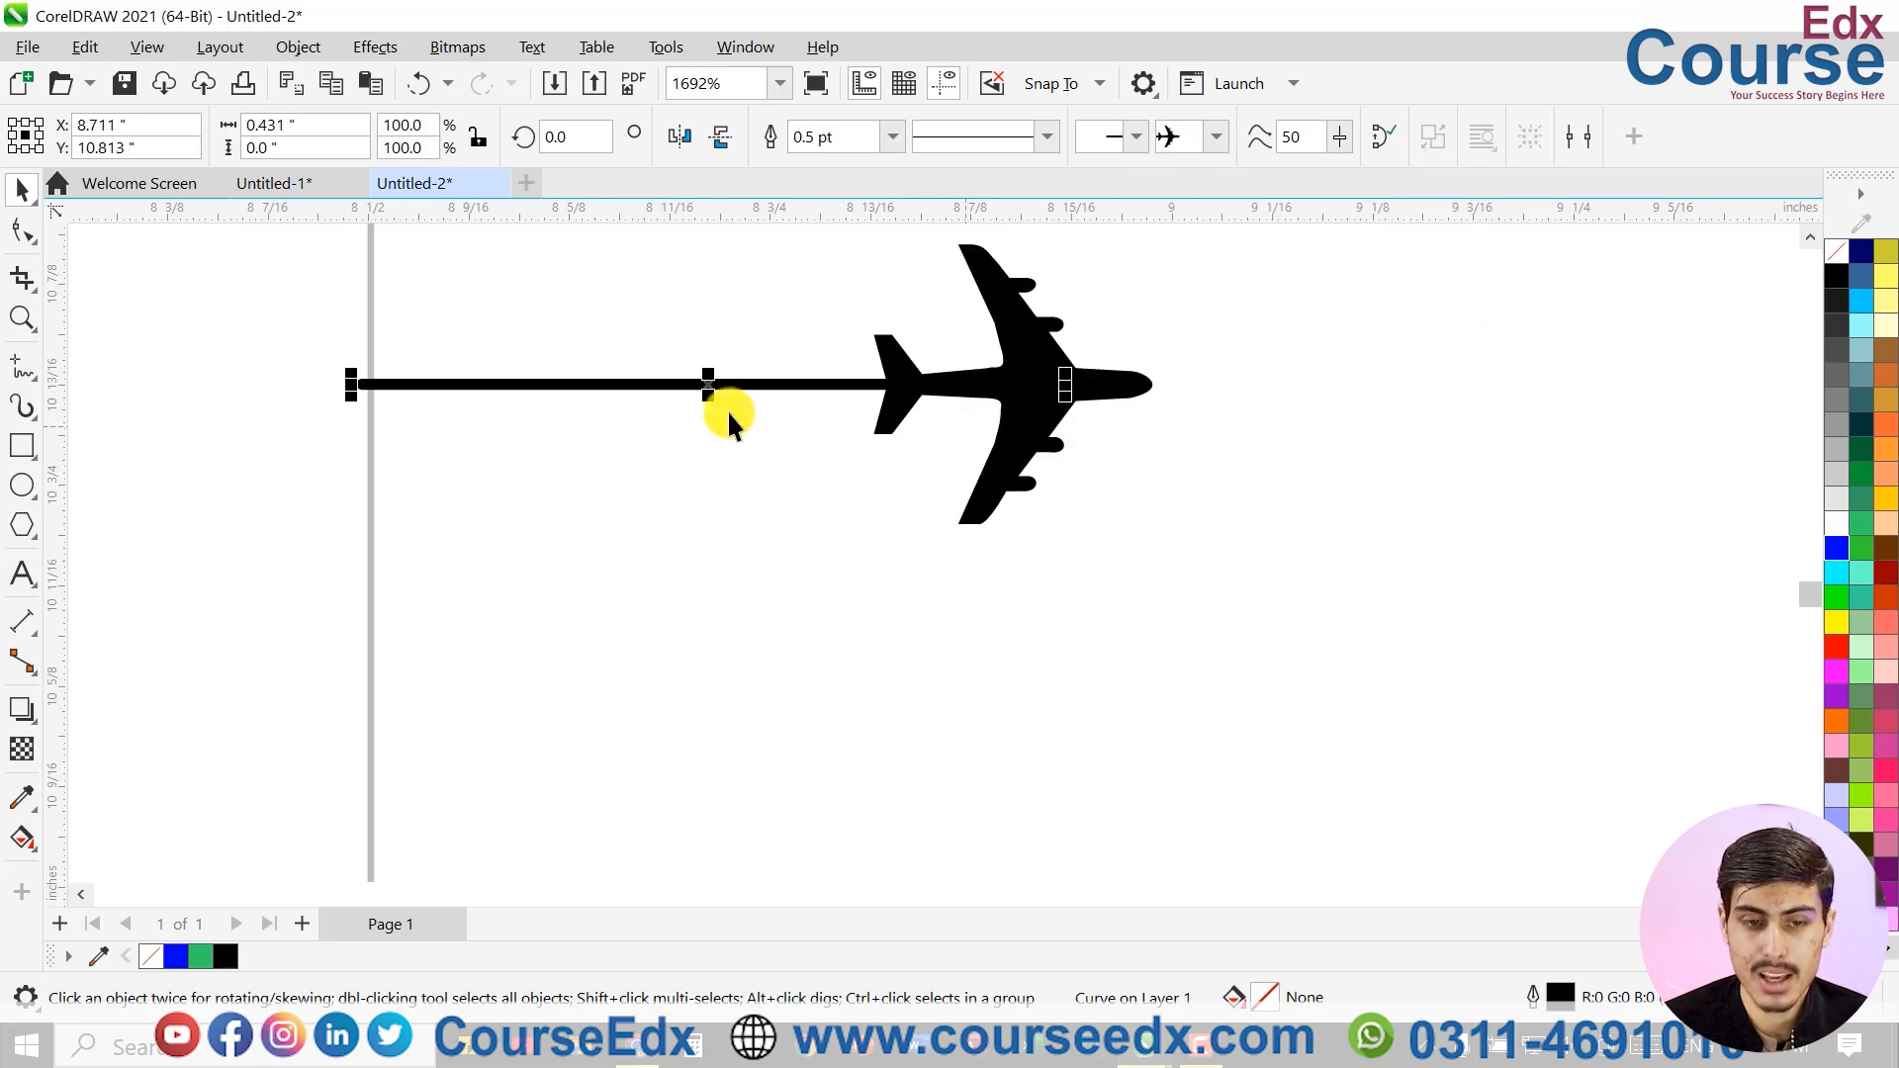
drag(357, 391, 1004, 384)
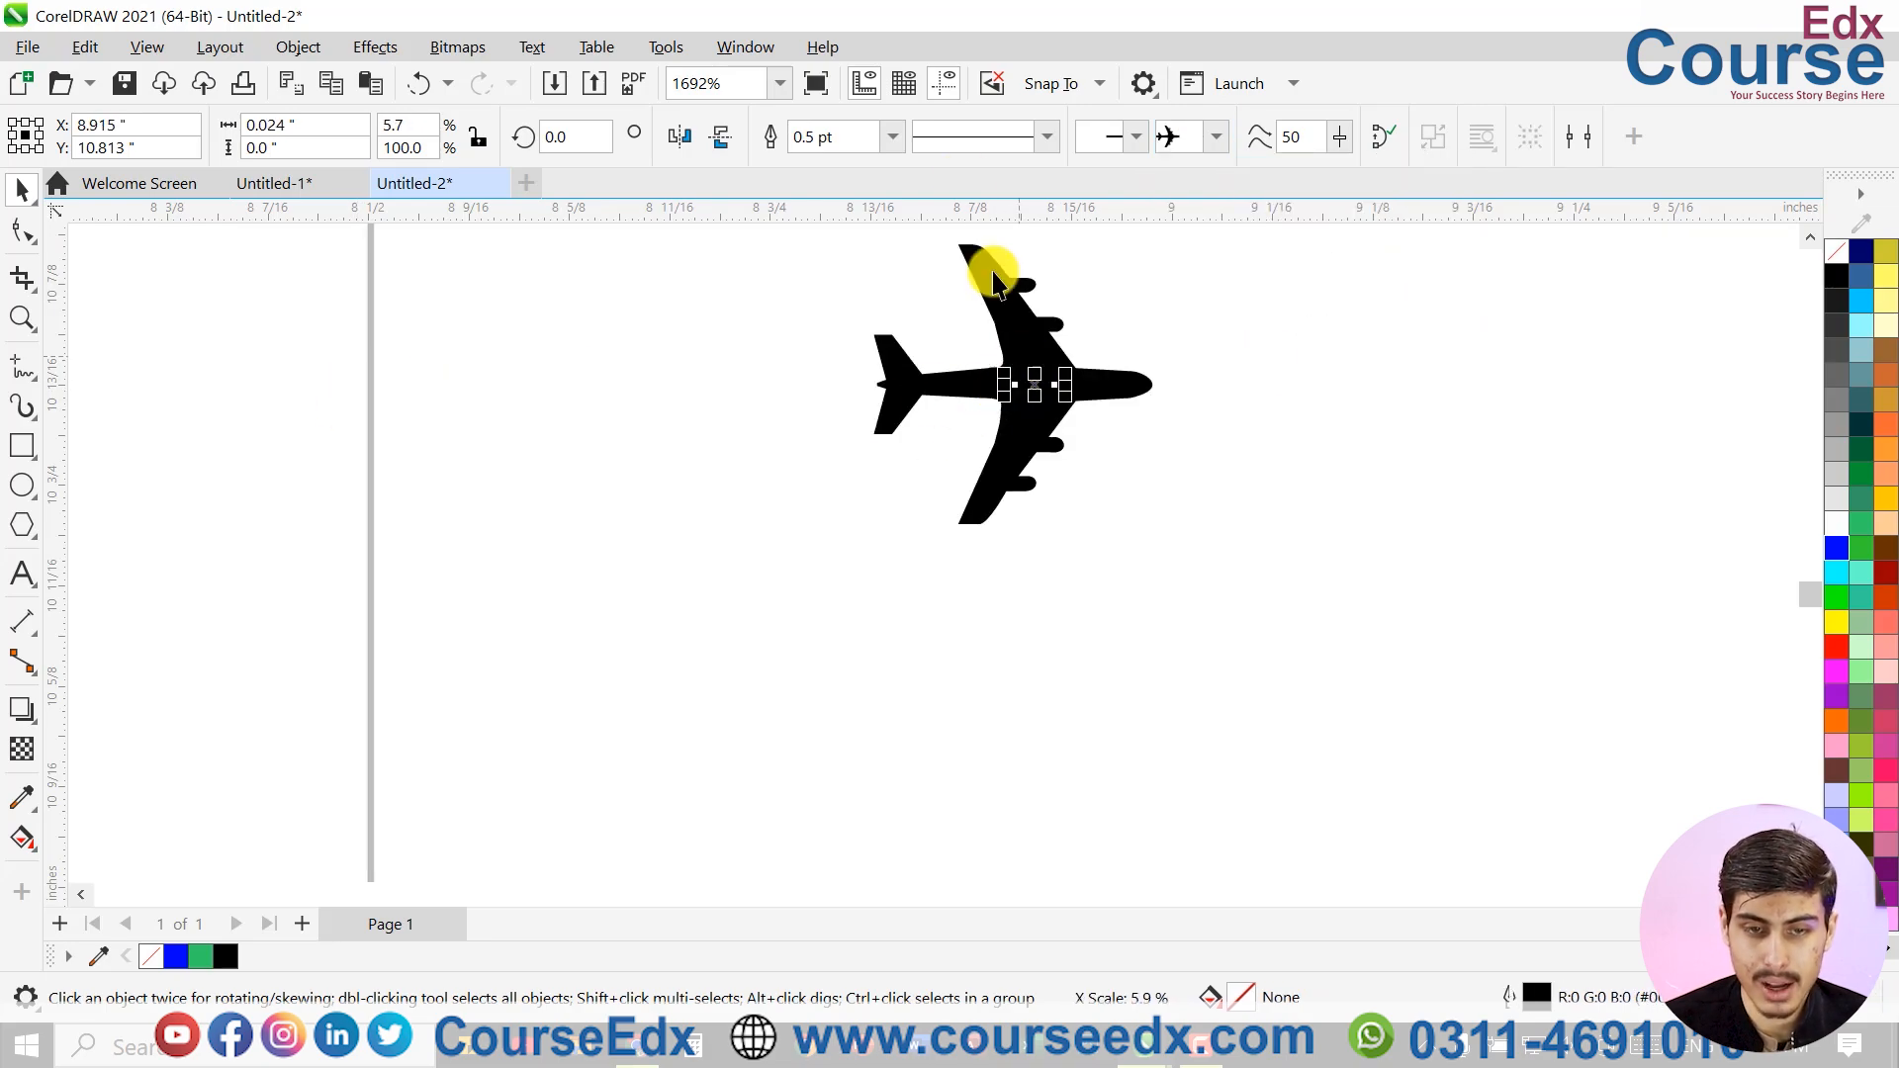
Rotate the airplane line by 90 degrees and set its outline width to 10 pt
text(90)
key(Return)
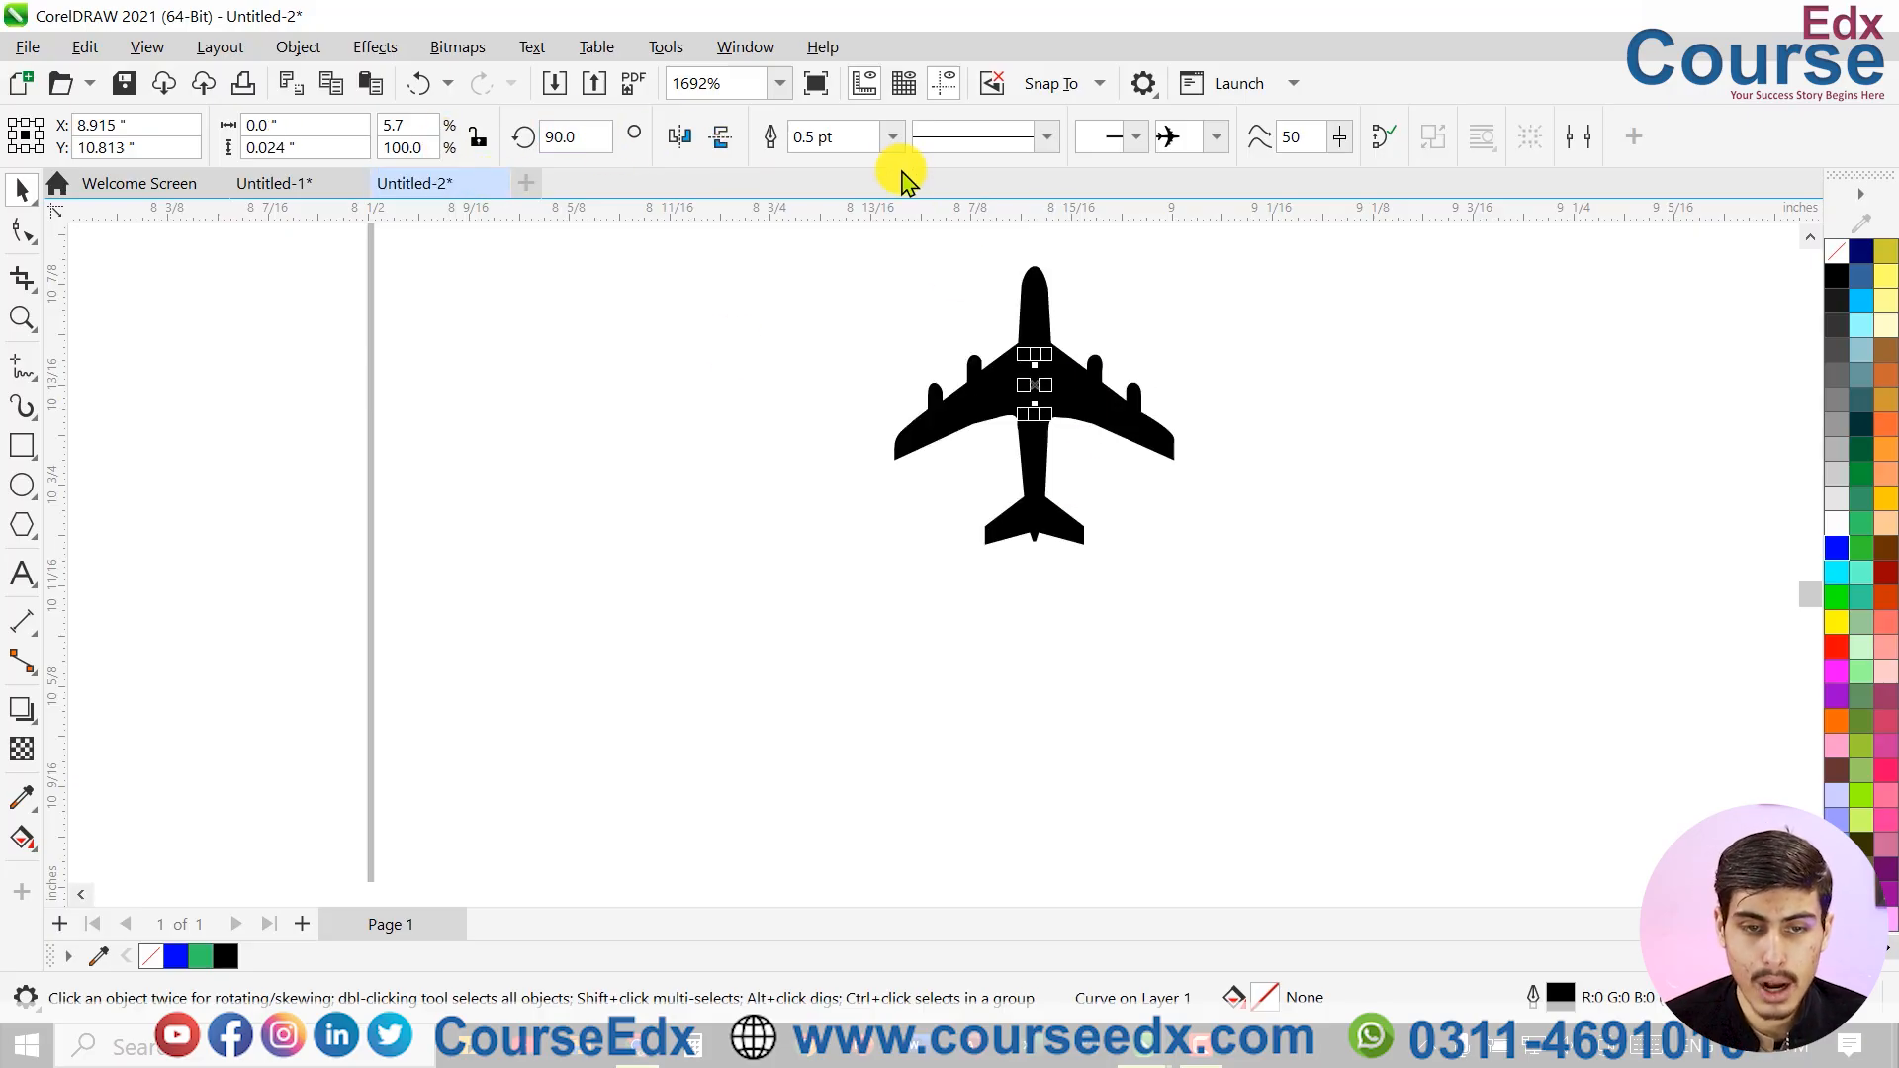
click(893, 136)
click(835, 373)
scroll(935, 420, down, 3)
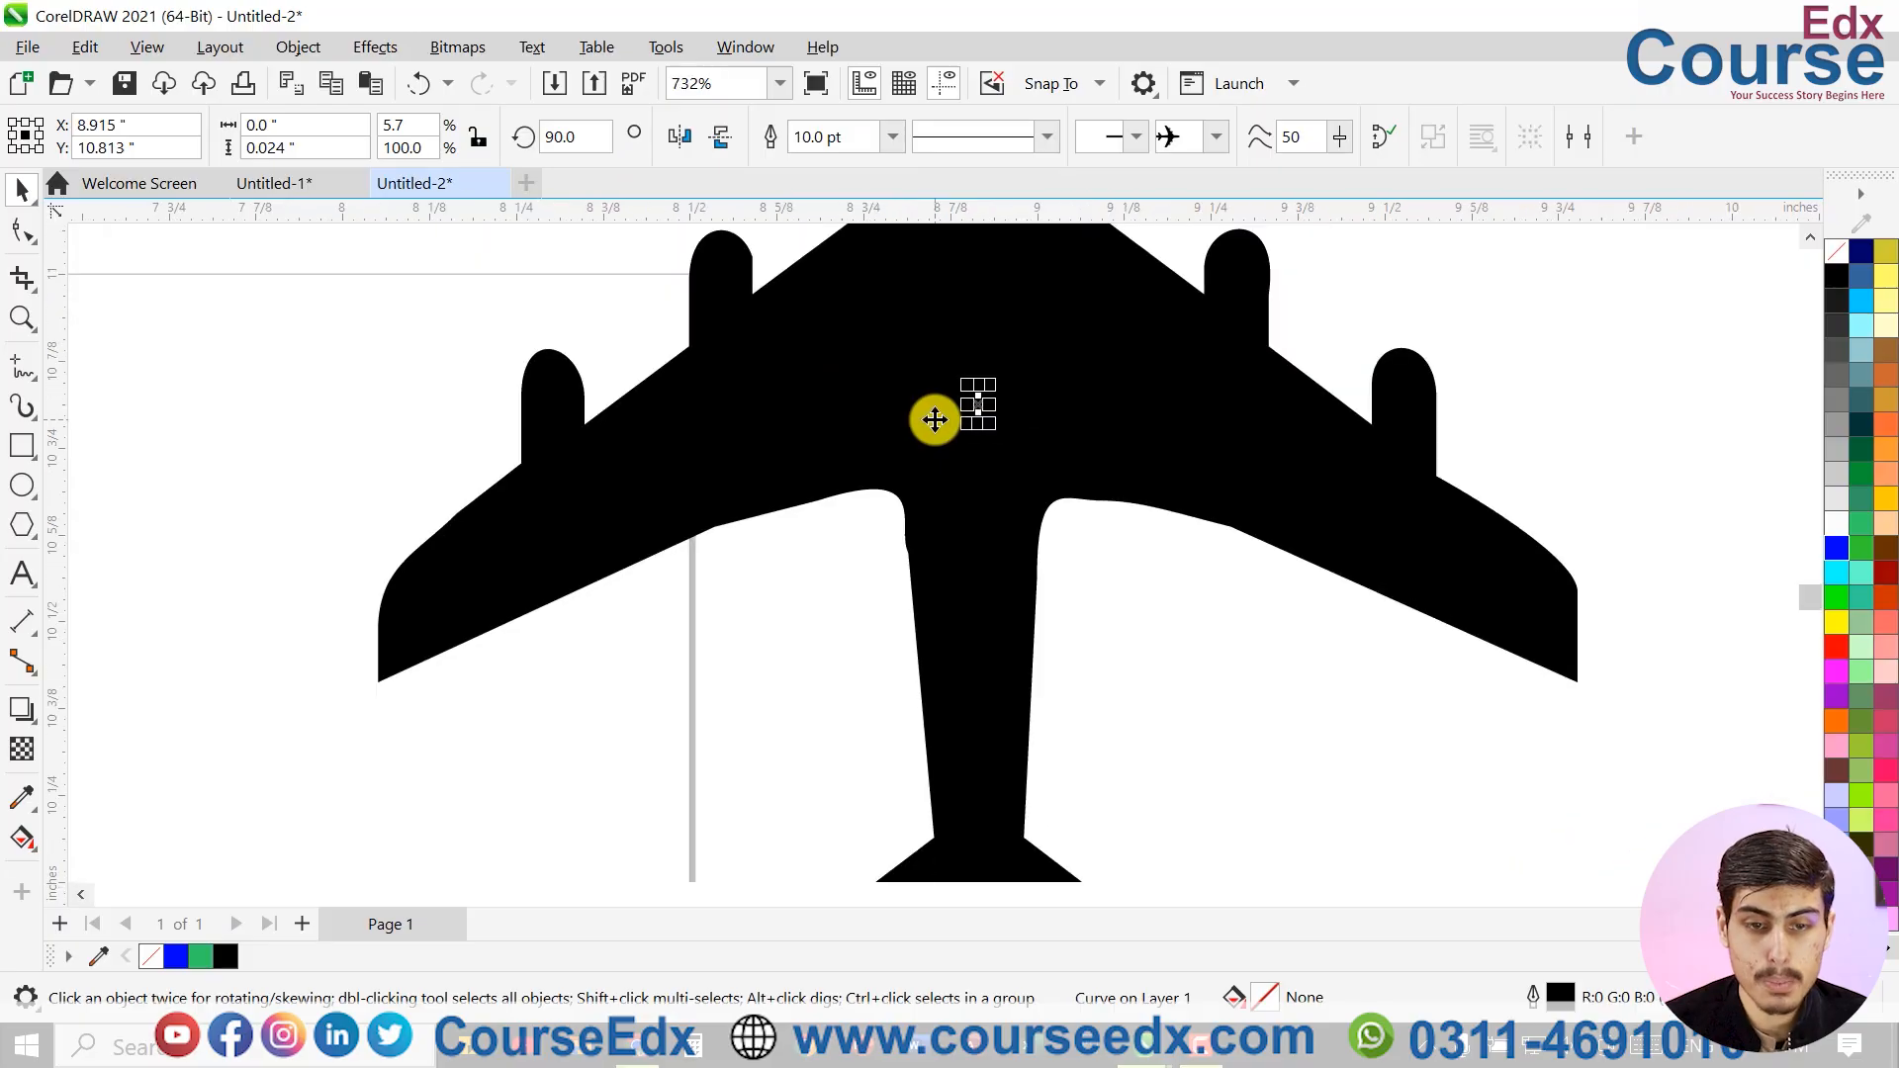
scroll(934, 421, down, 2)
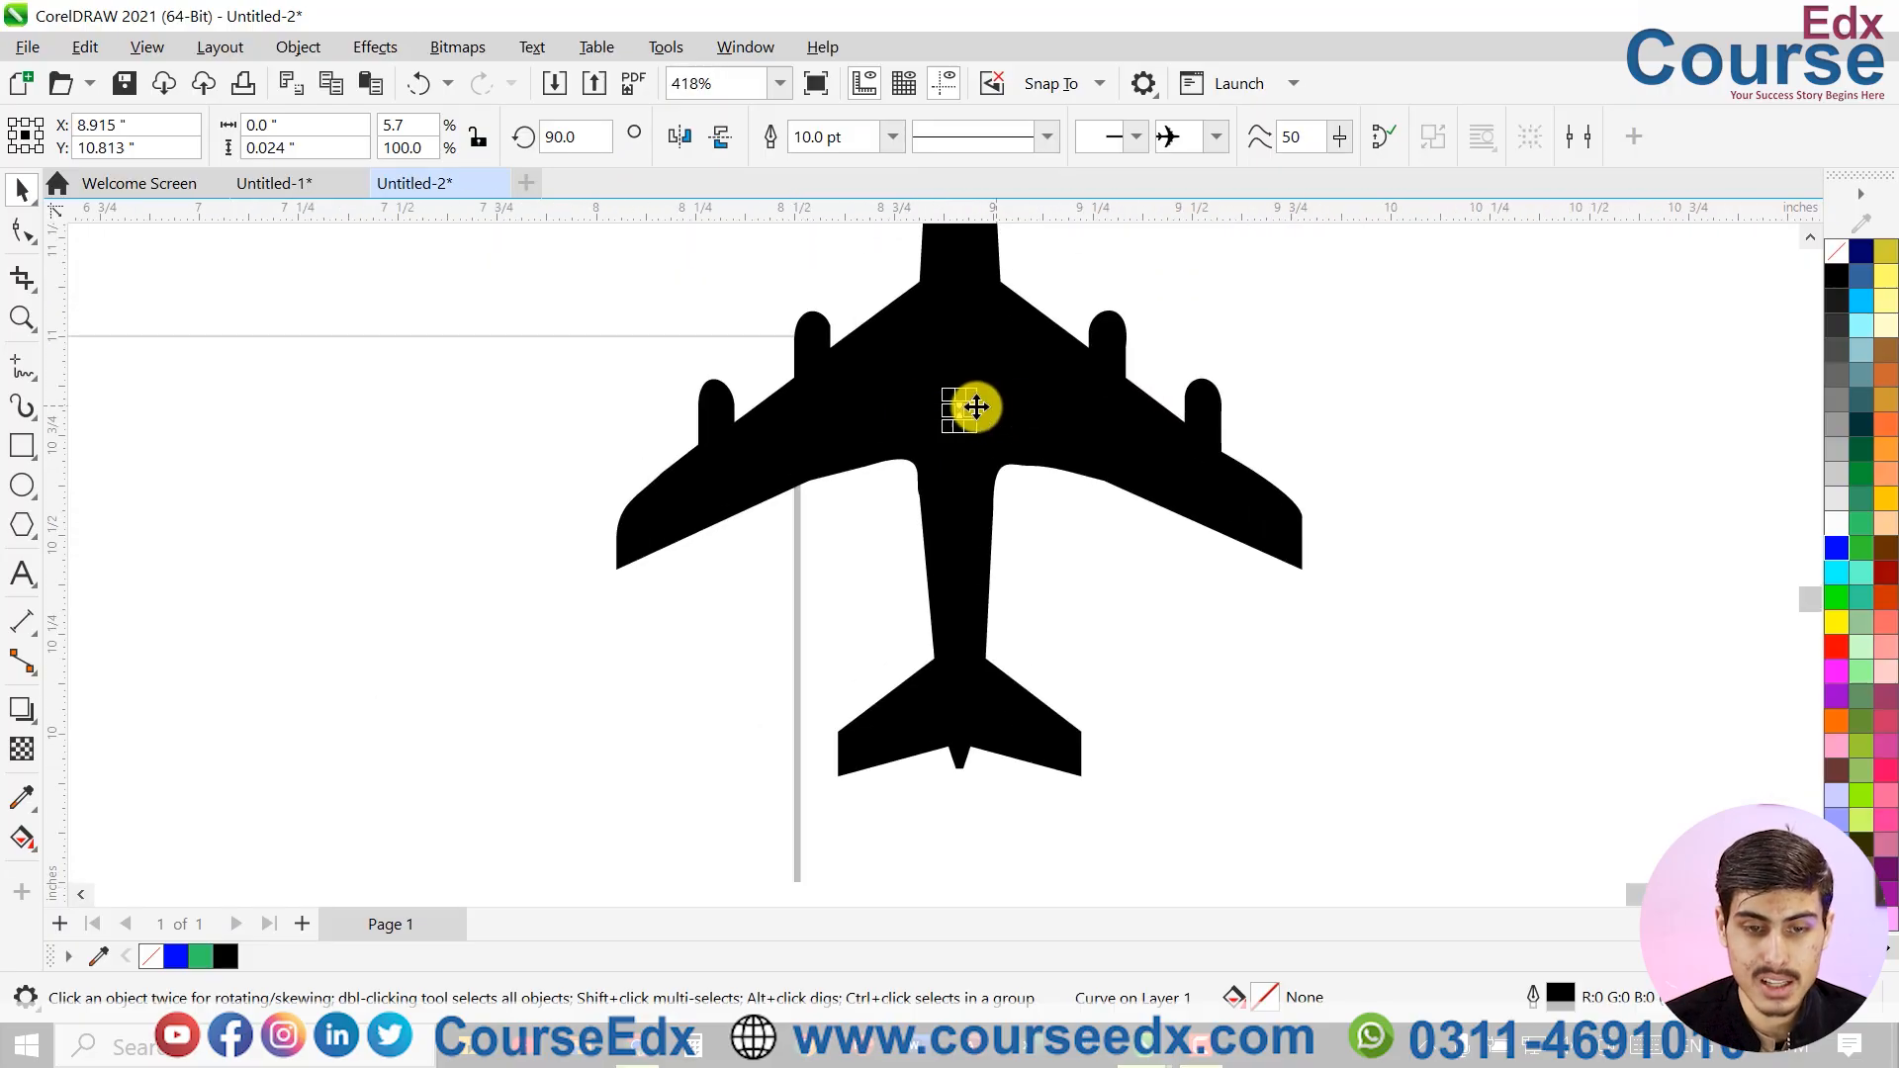
Move the airplane up and to the right, clear of the page, to about X 9.92, Y 11.08 inches
click(1394, 420)
scroll(1114, 554, down, 2)
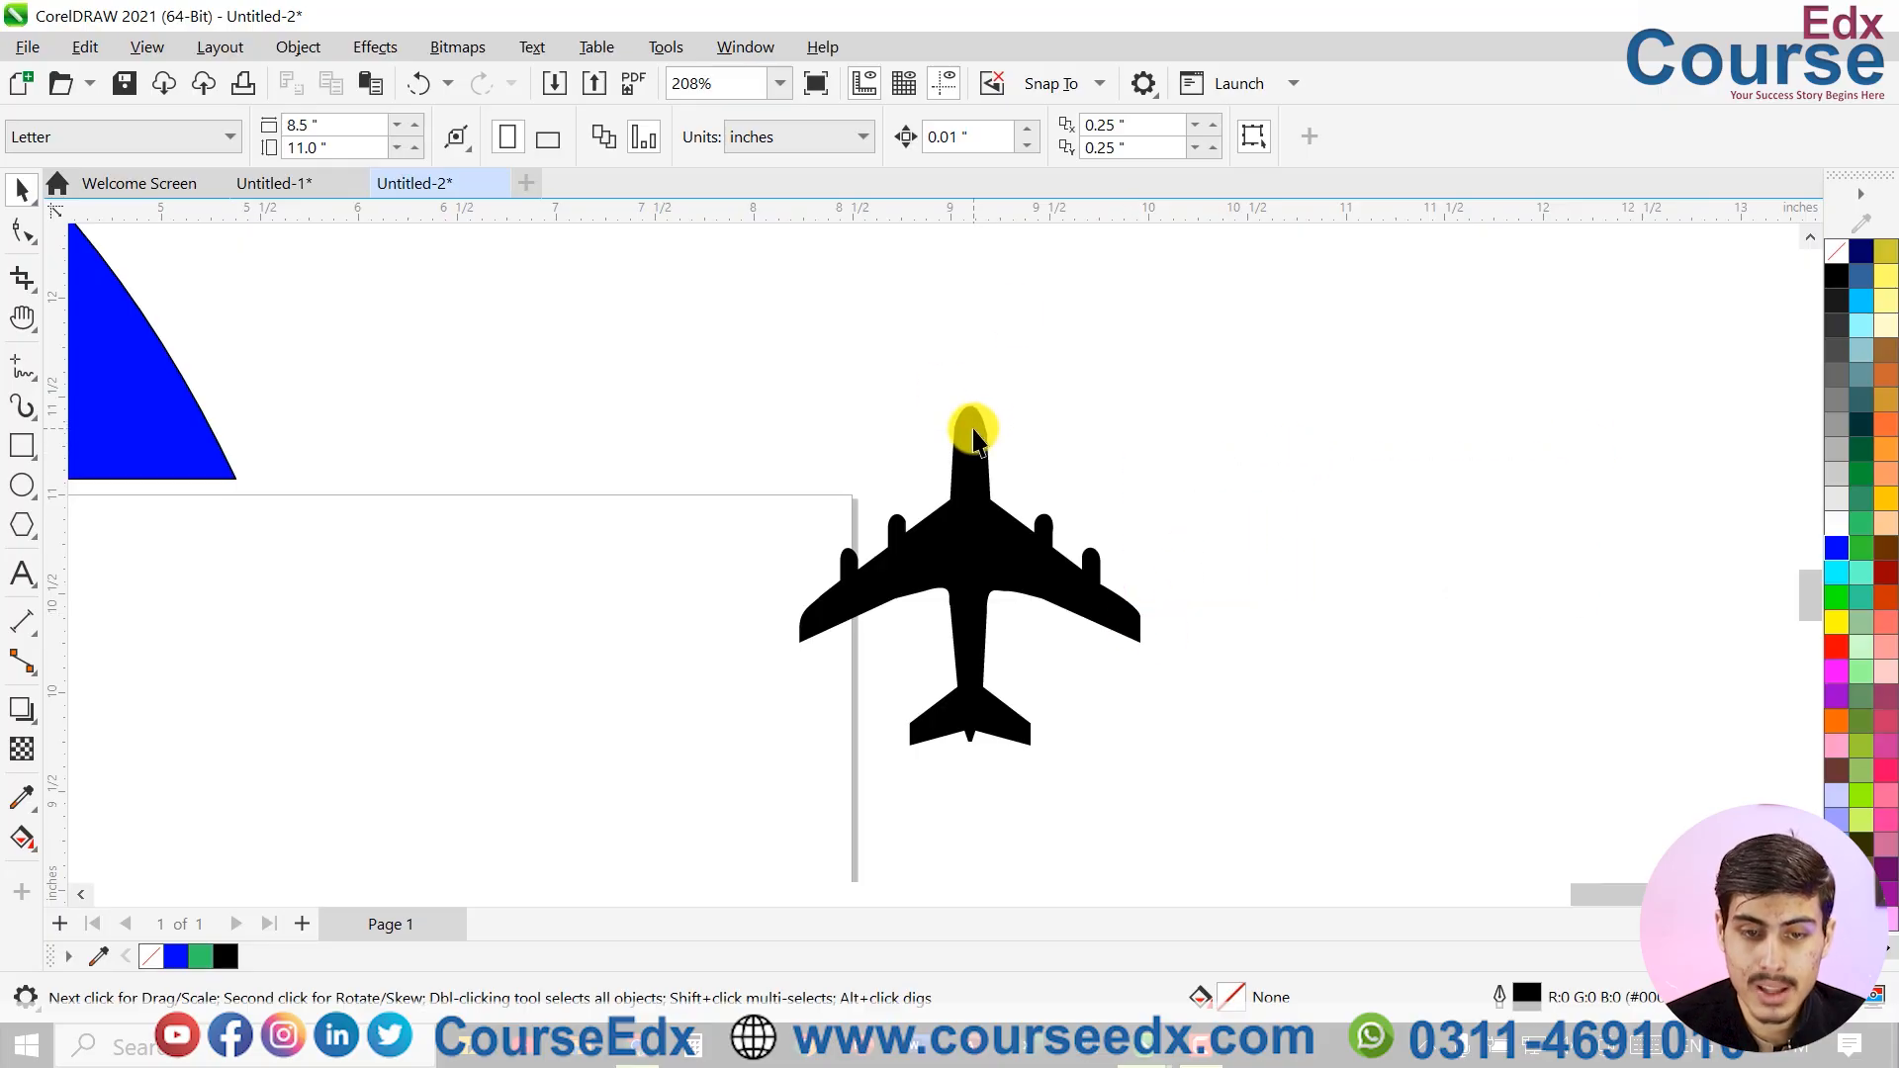
click(1132, 449)
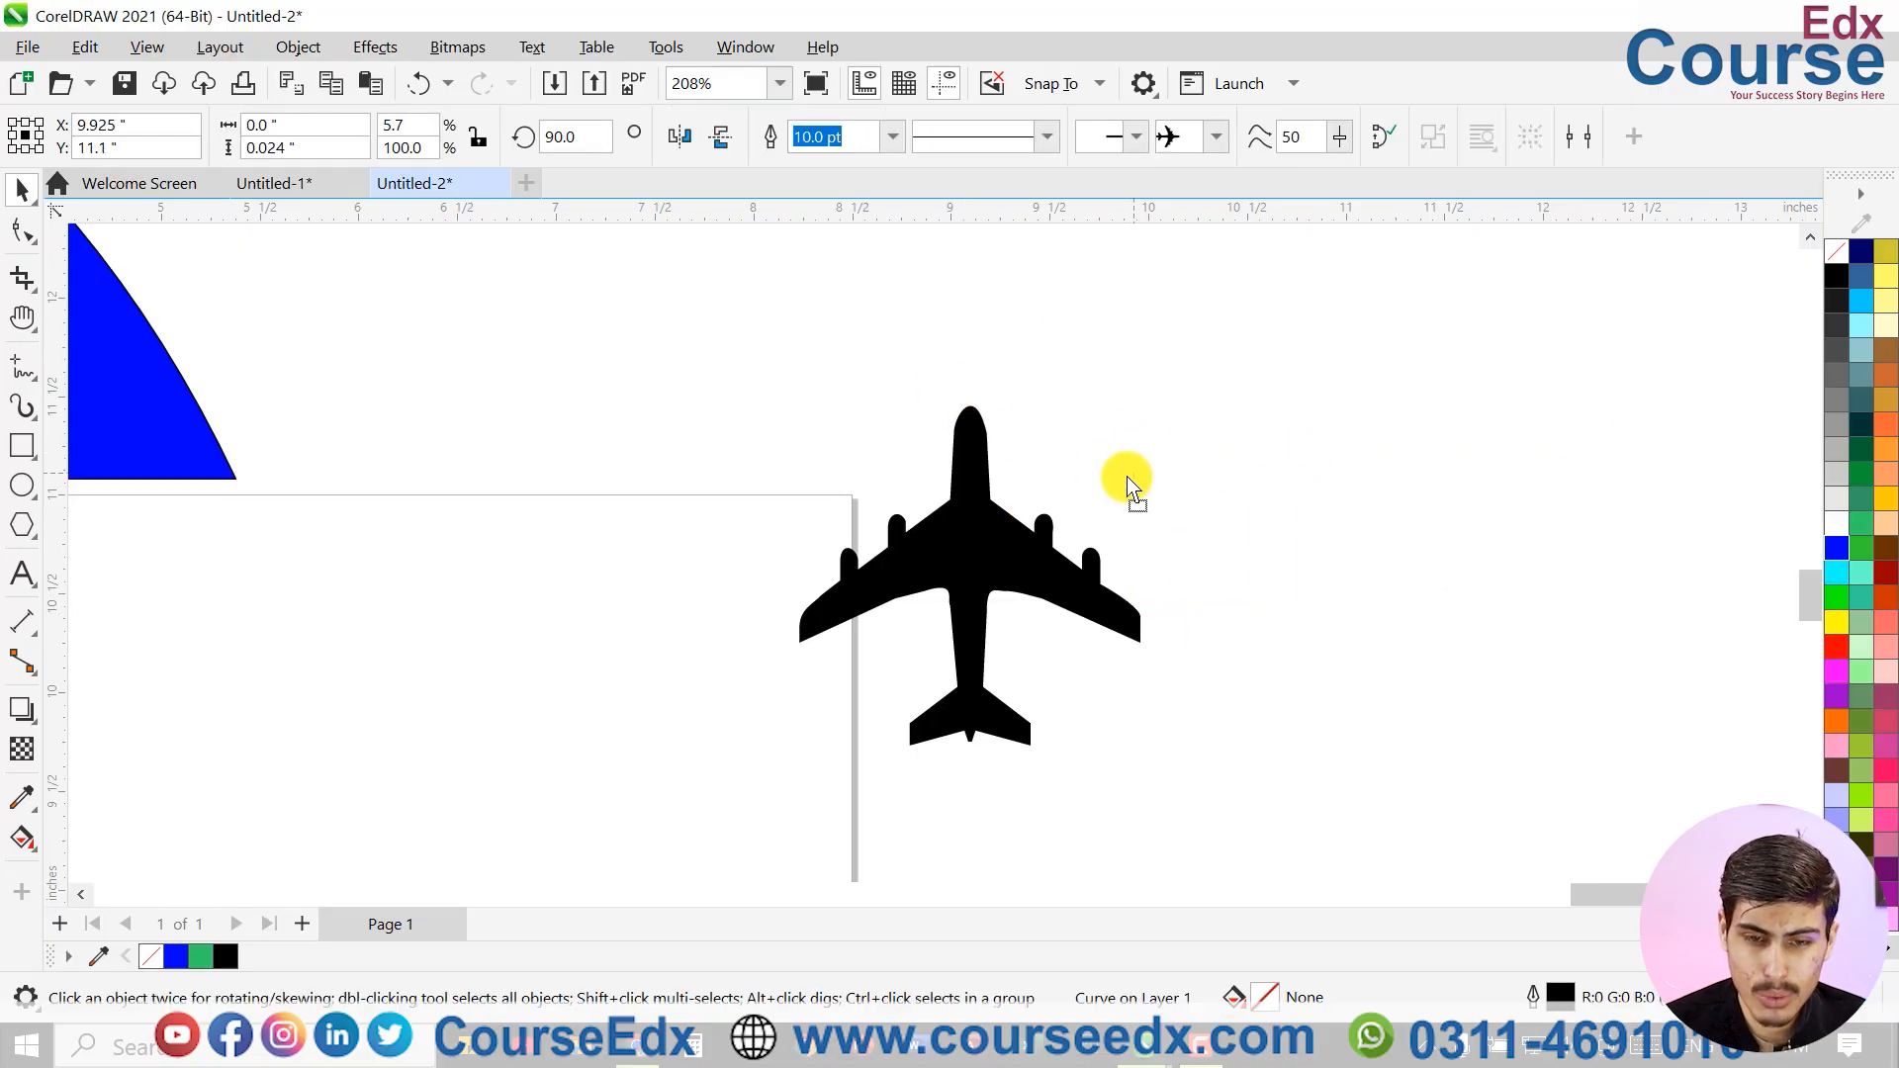
scroll(1128, 485, up, 2)
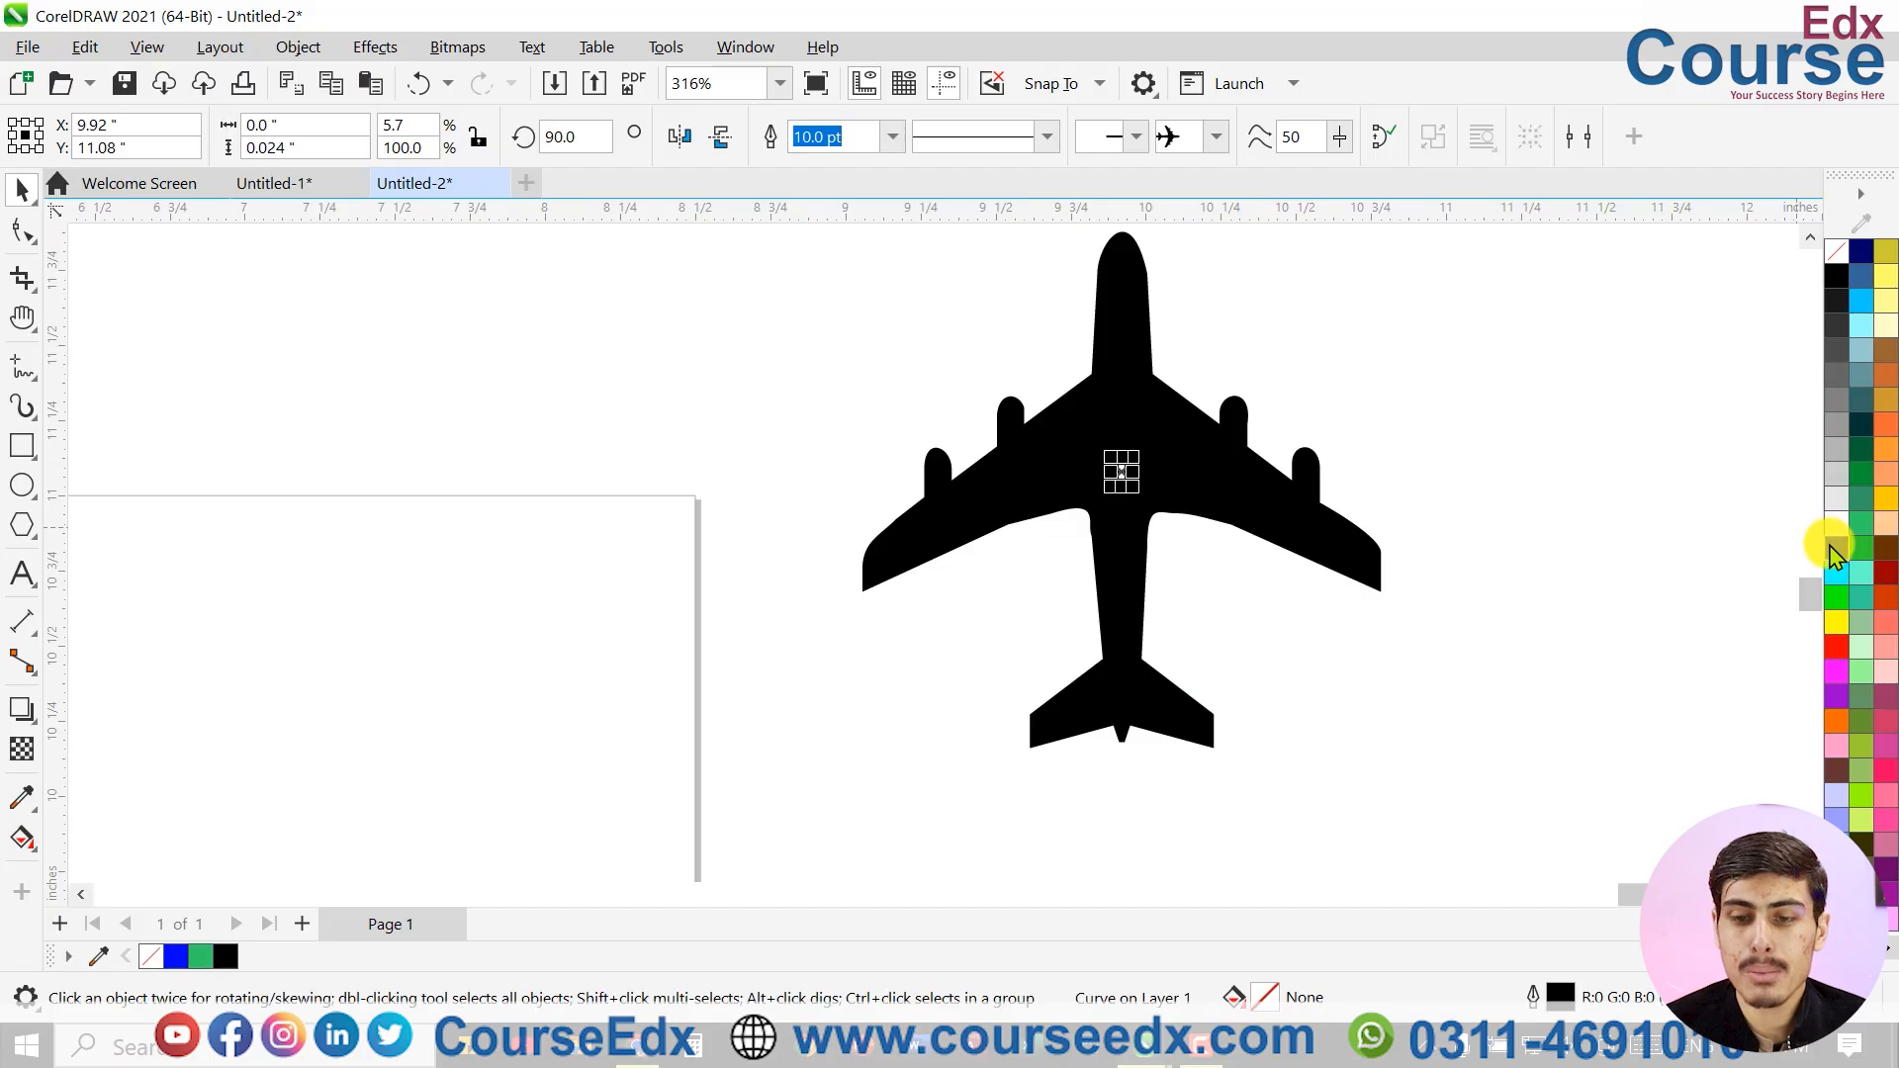
Try a blue outline color on the airplane
right_click(1836, 547)
click(1738, 593)
key(ctrl+z)
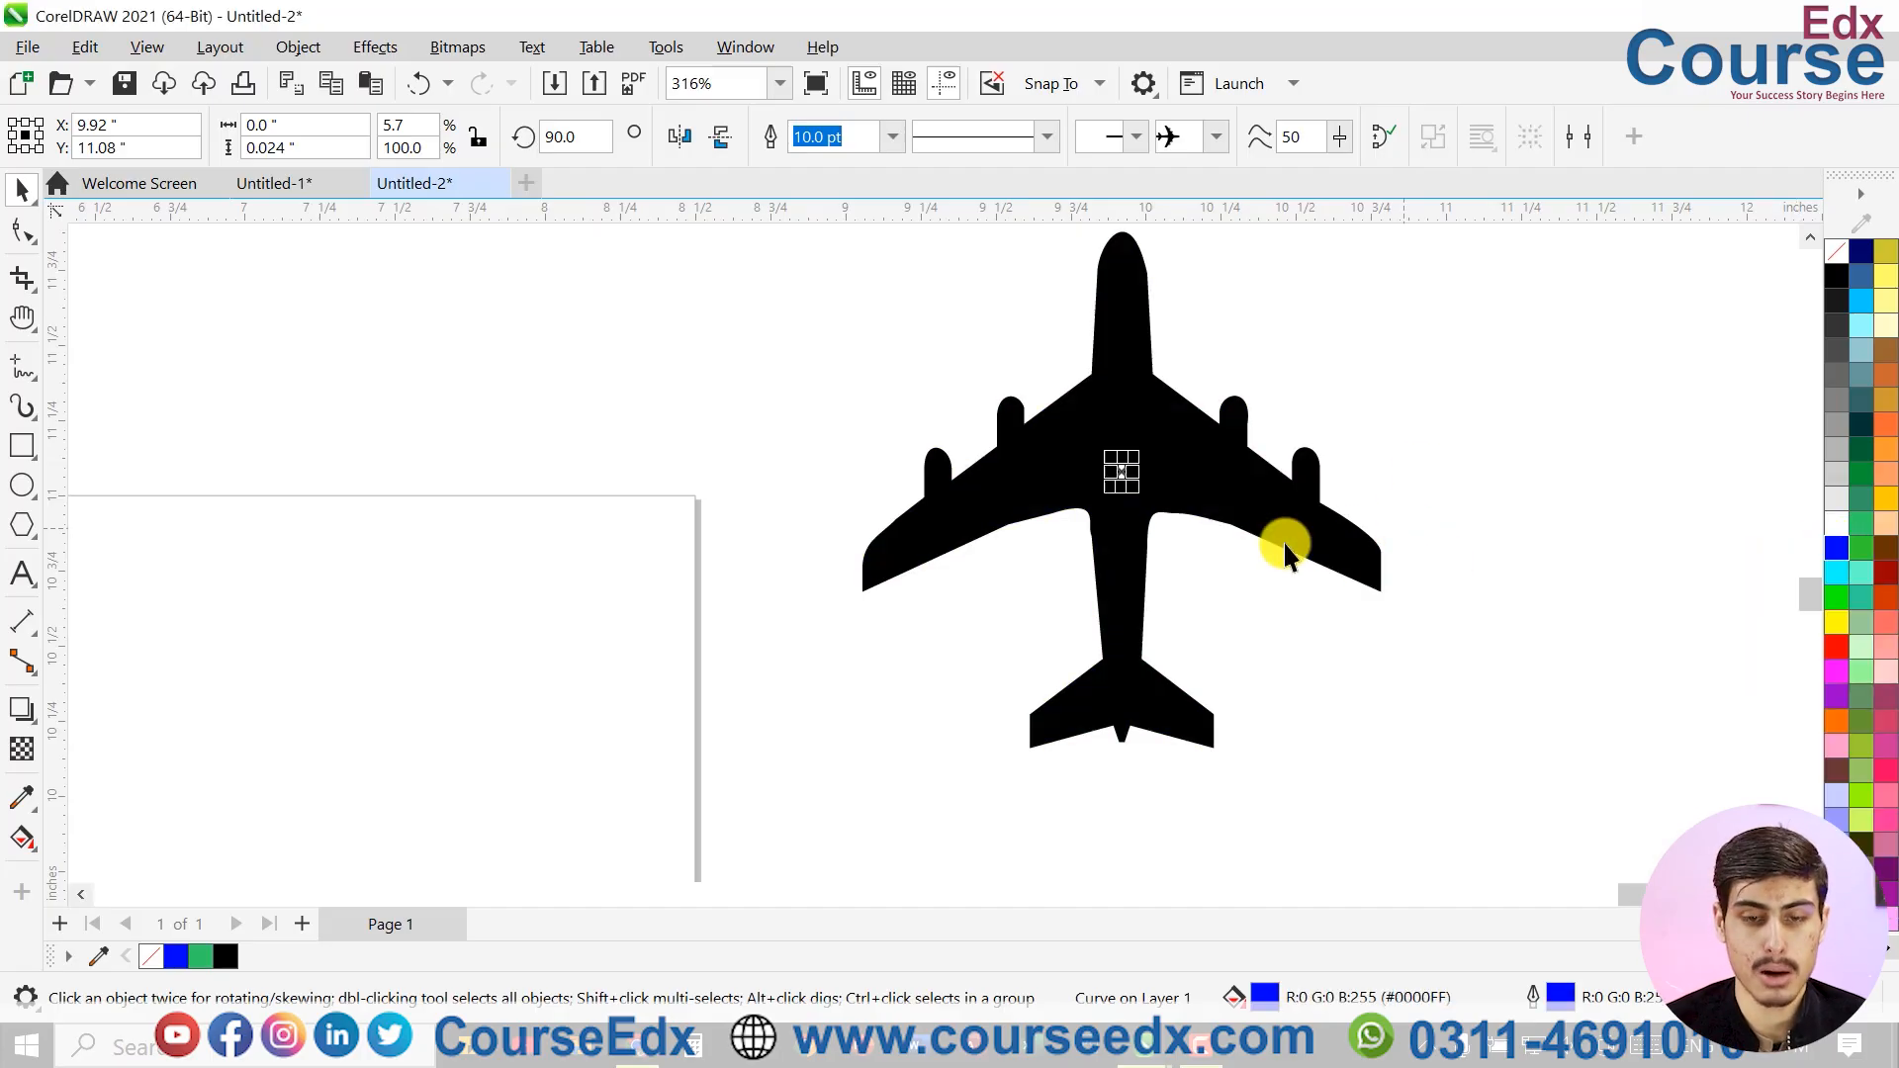
Move the airplane slightly down and left to about X 9.67, Y 10.90 inches and deselect it
drag(1116, 467, 1047, 525)
scroll(1046, 525, up, 1)
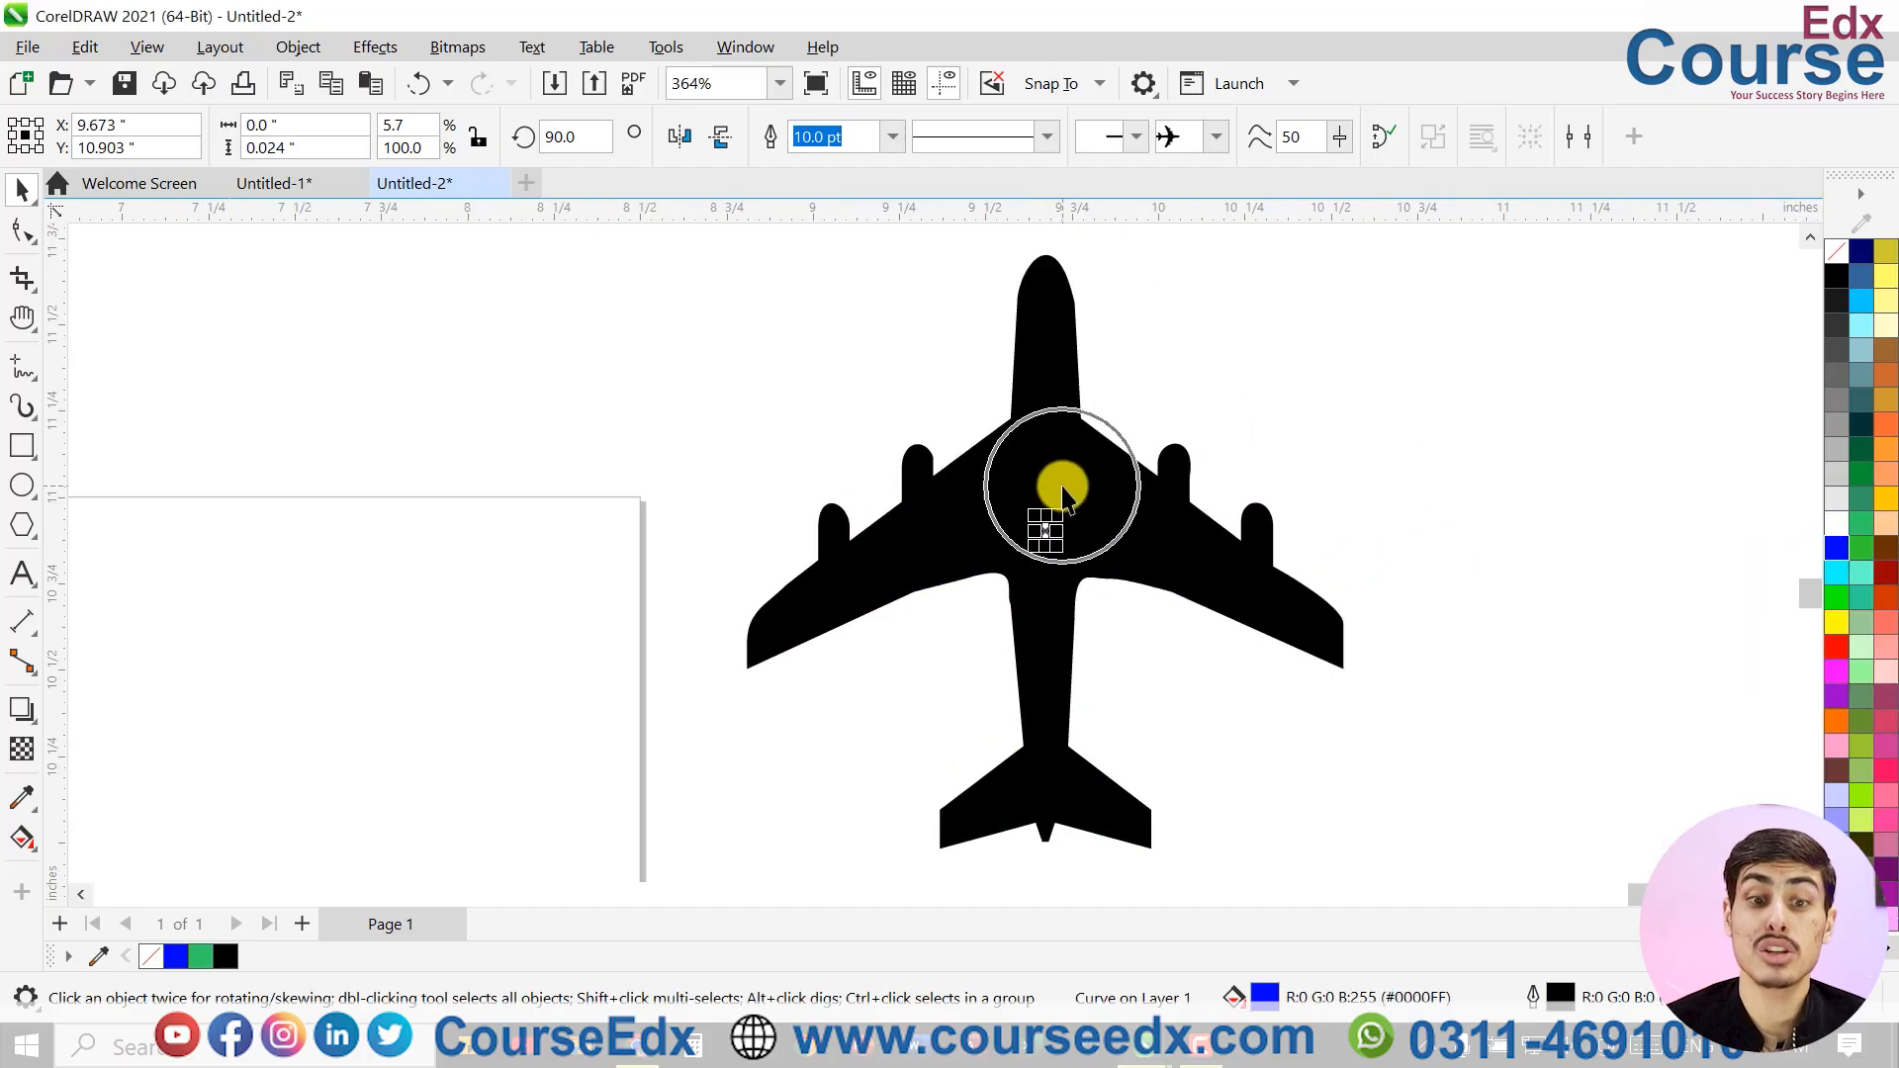
key(Escape)
Draw a rectangle about 1.72 by 1.76 inches around the airplane and convert it to curves
key(F6)
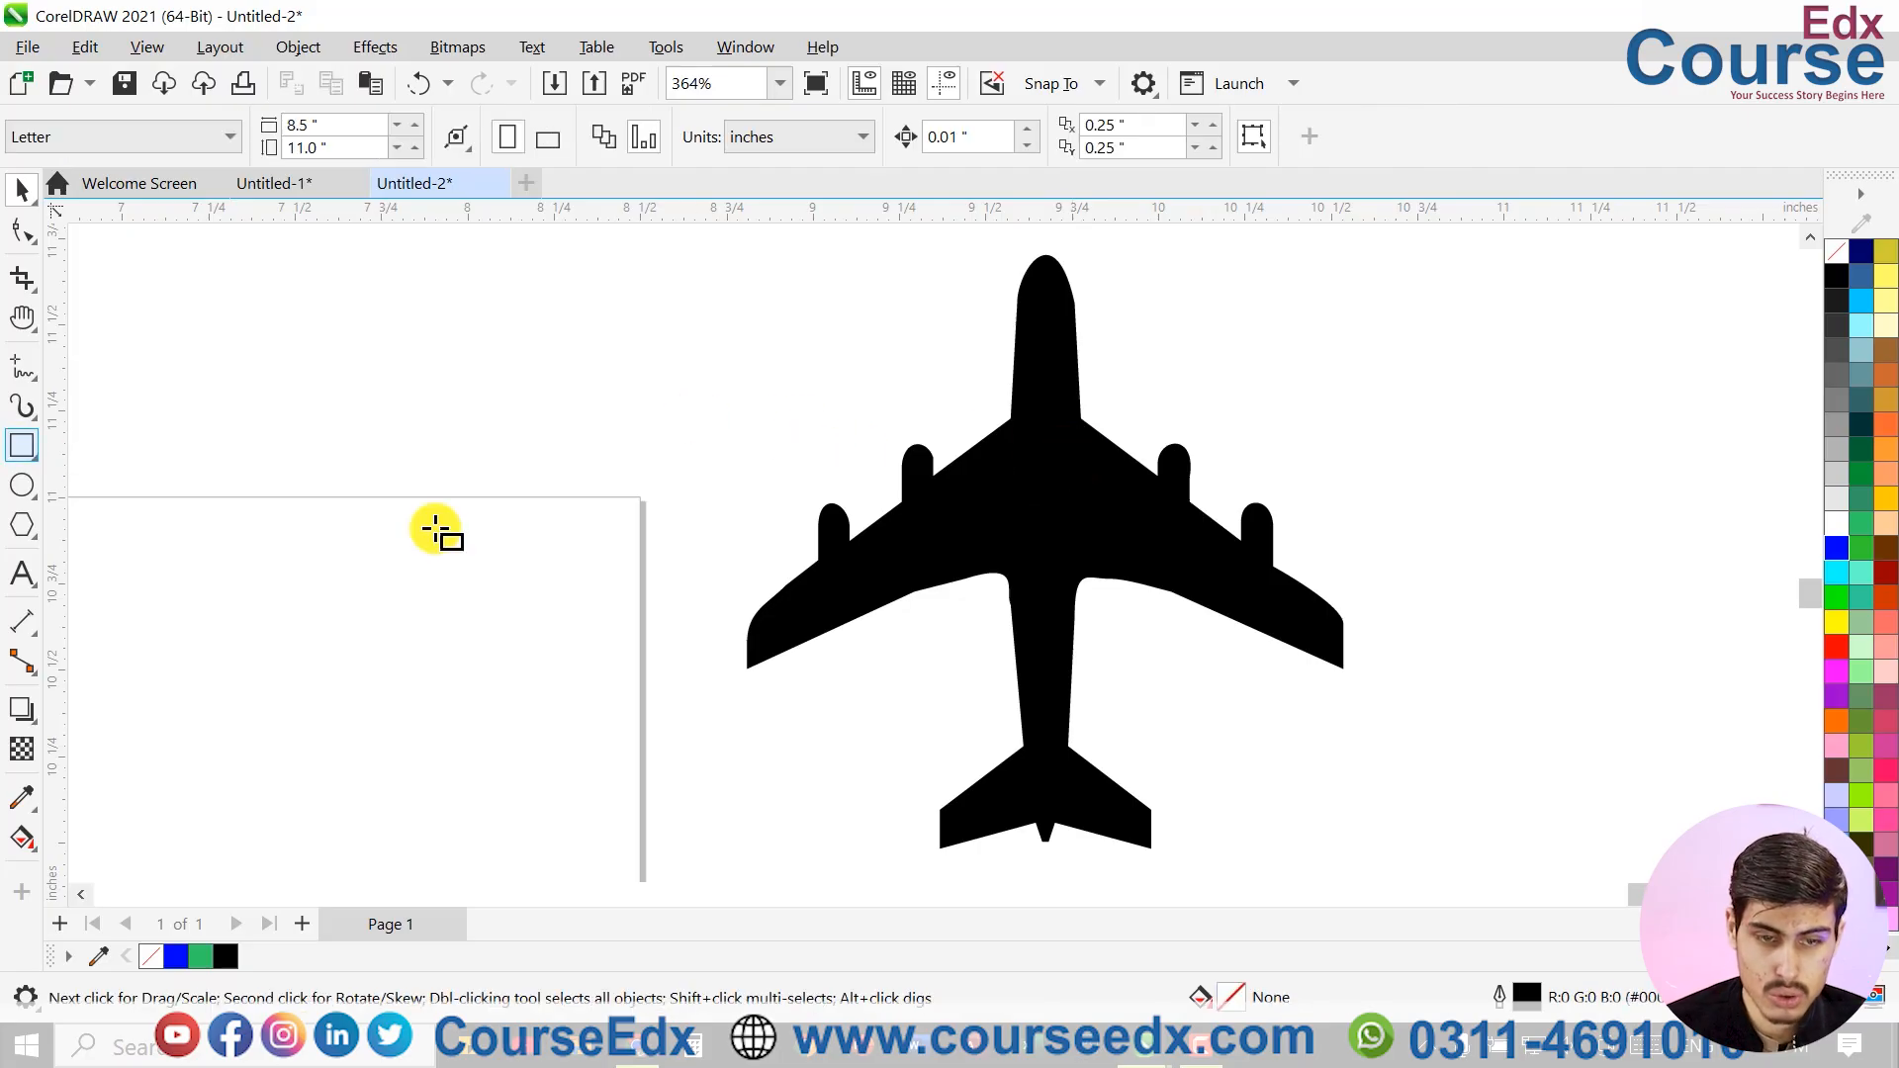
drag(714, 249, 1339, 781)
key(h)
drag(1090, 535, 982, 522)
key(space)
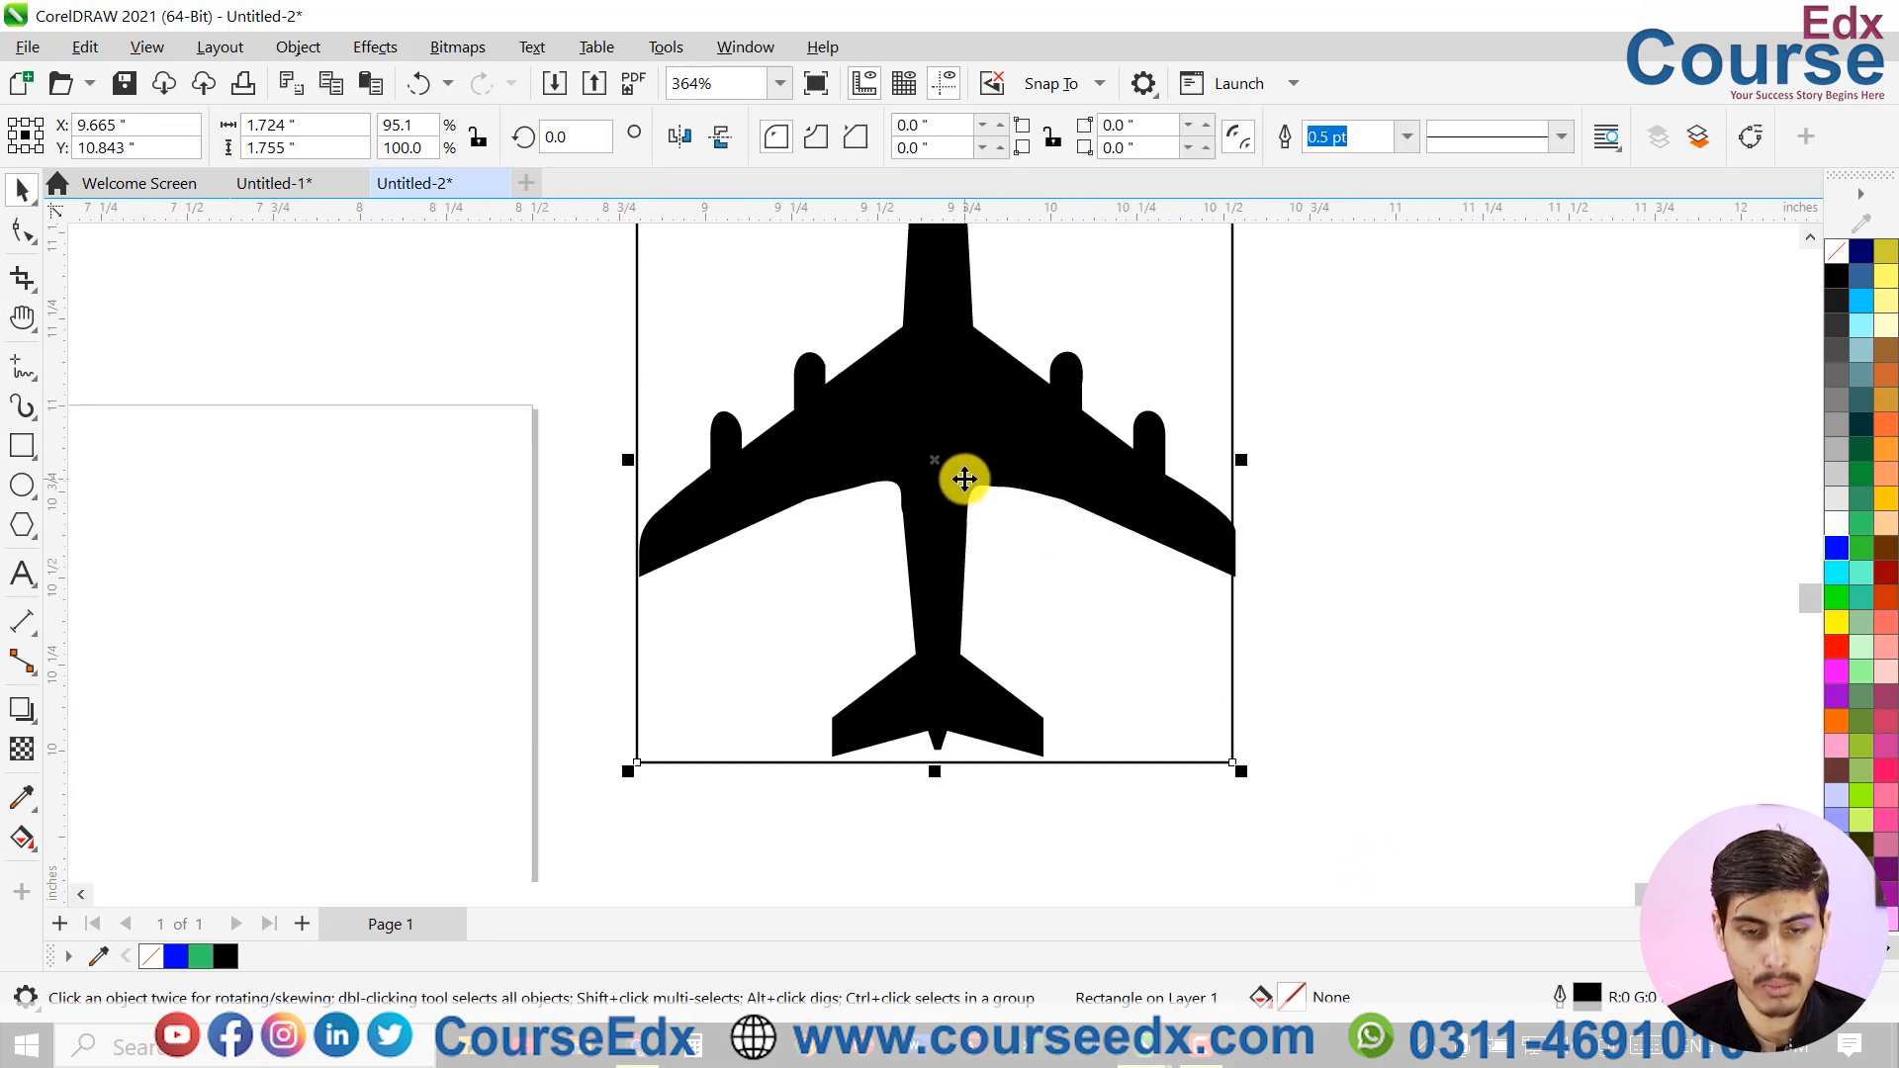
key(h)
drag(971, 444, 959, 601)
key(space)
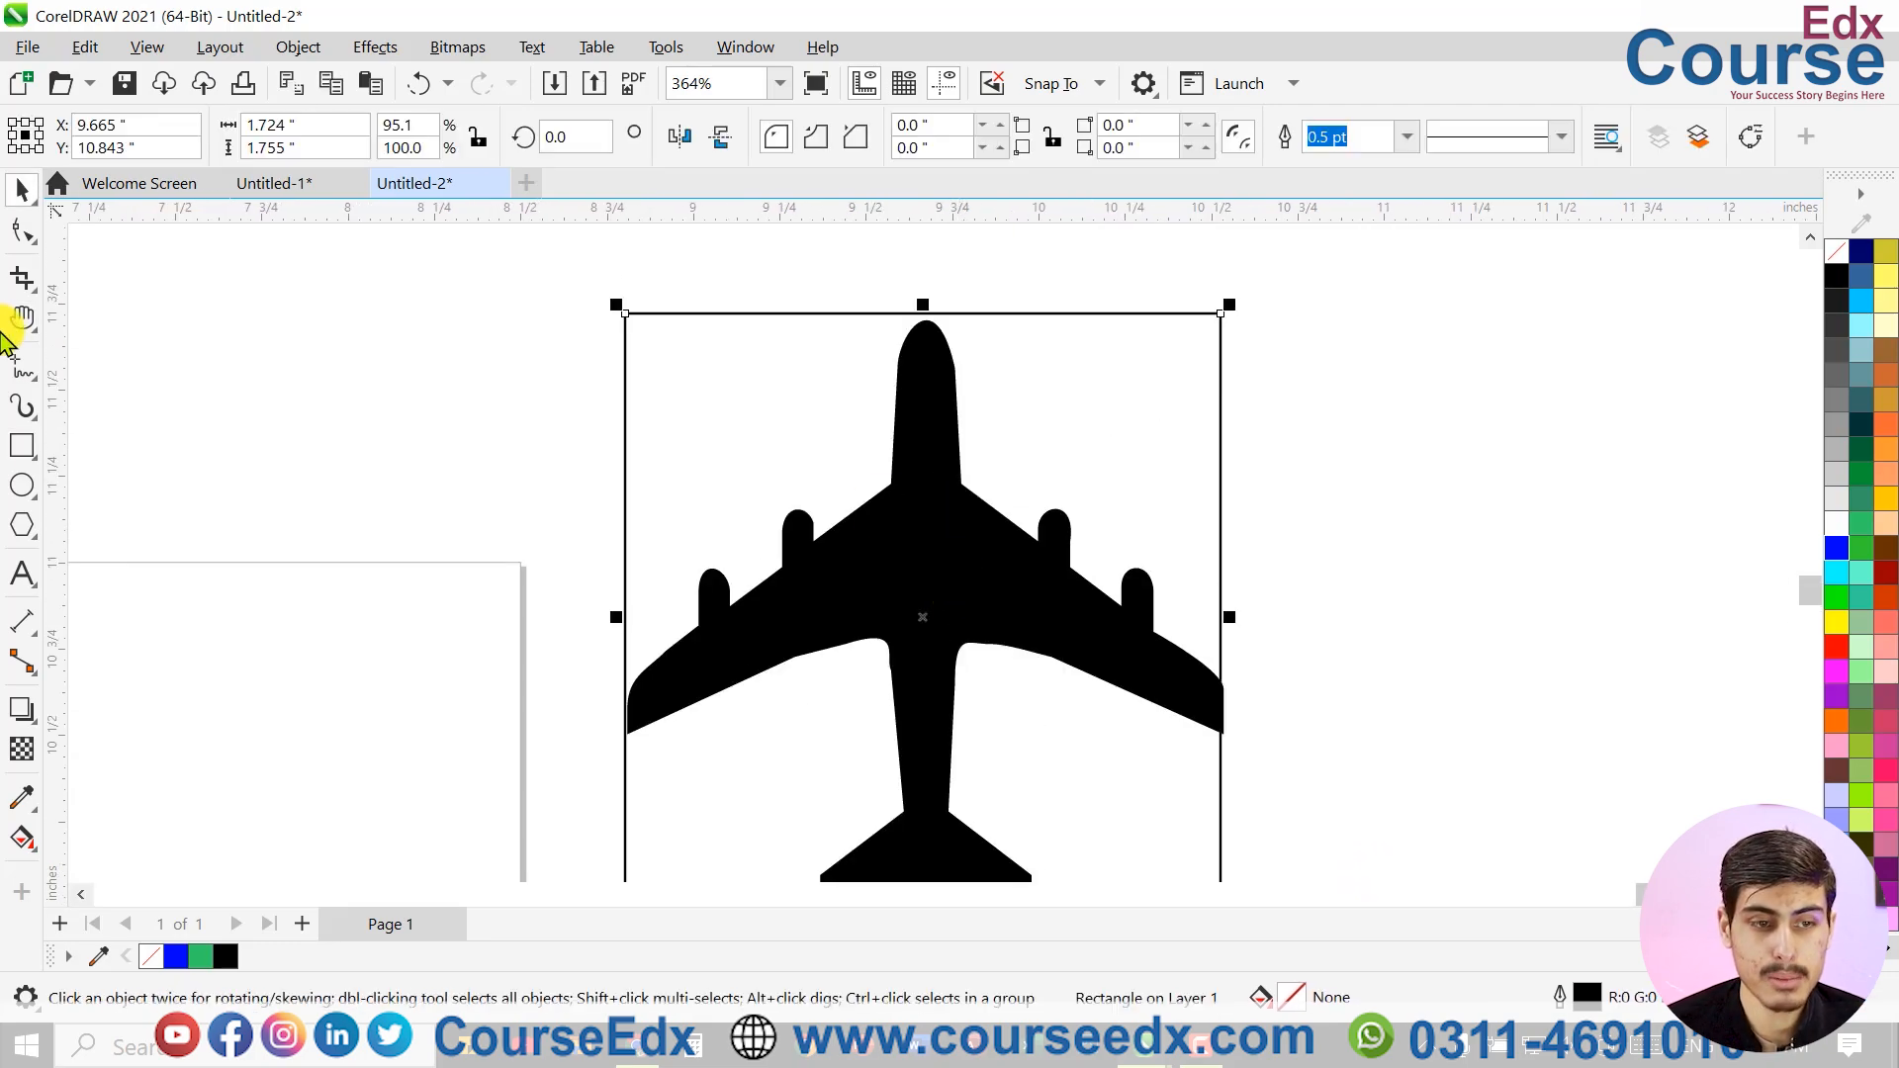
key(ctrl+q)
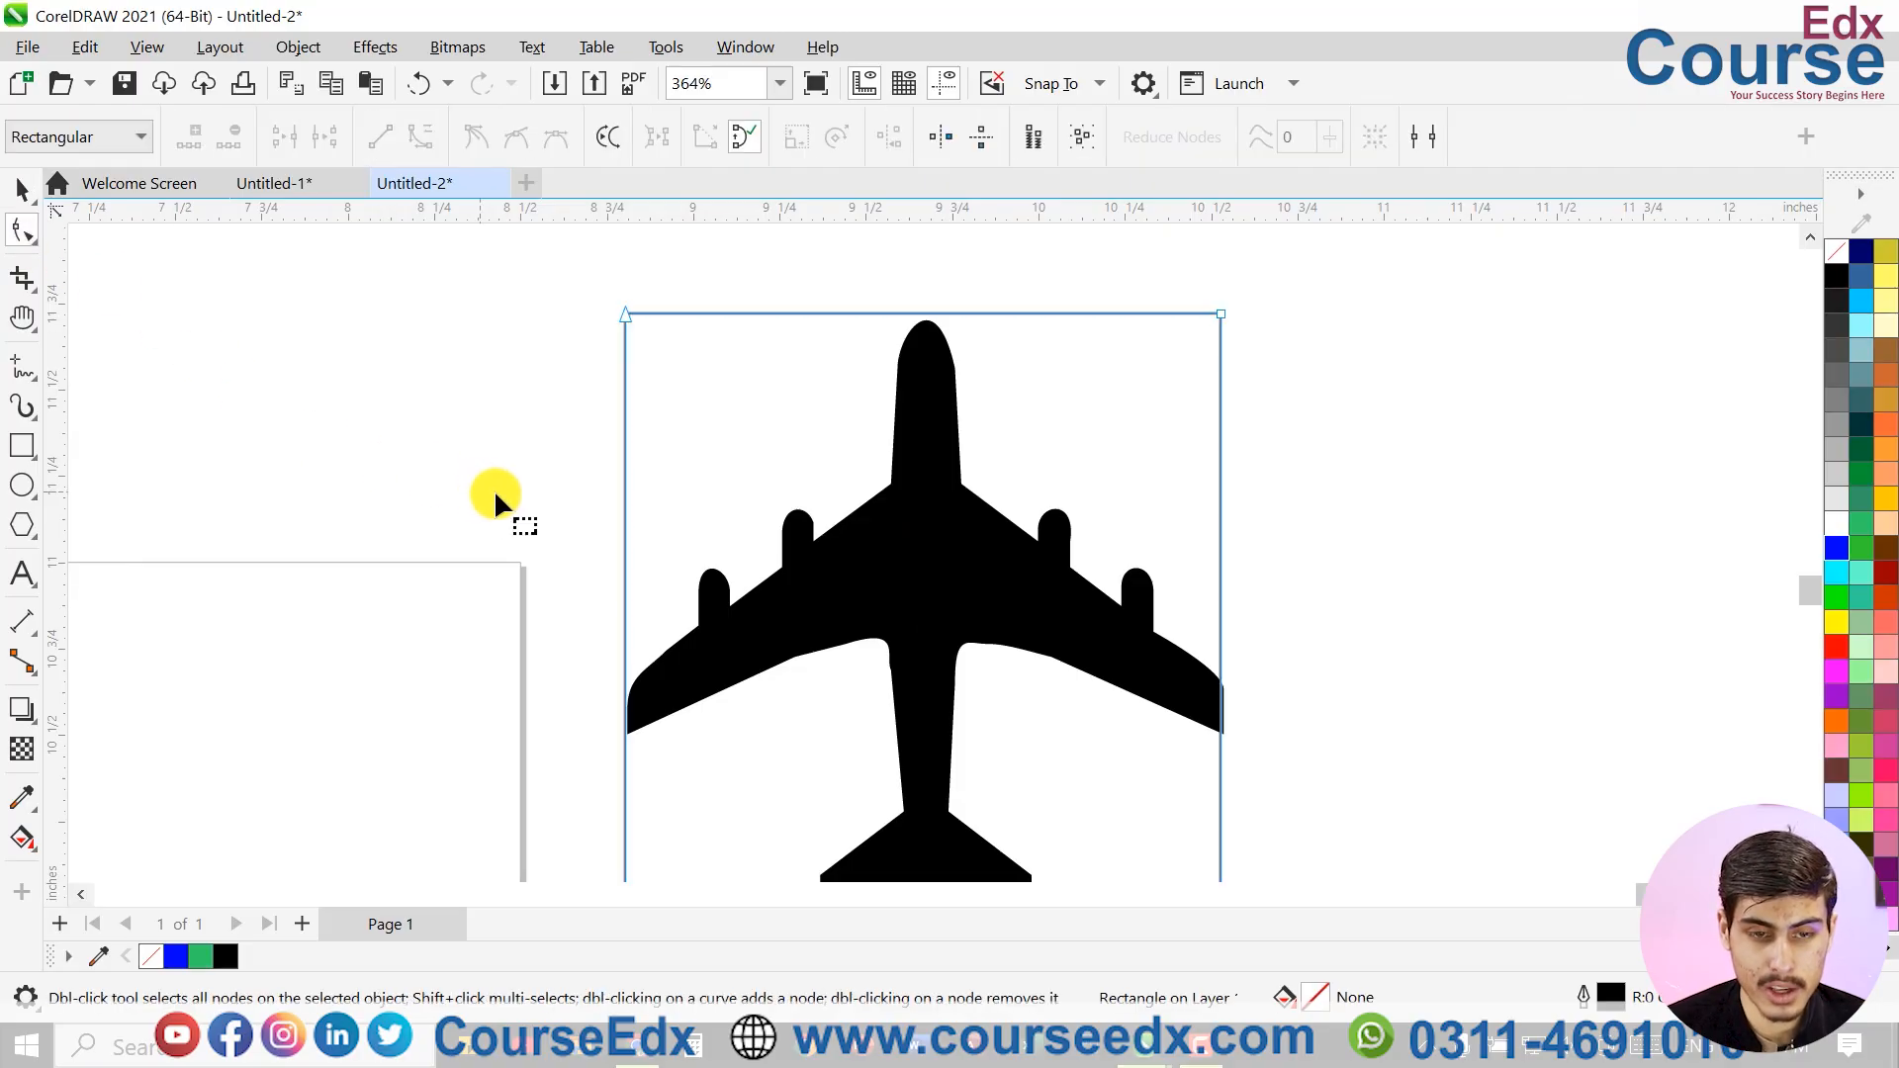
Add nodes at both sides of the nose base and move the rectangle's upper-right corner to the right wing root
scroll(860, 460, up, 1)
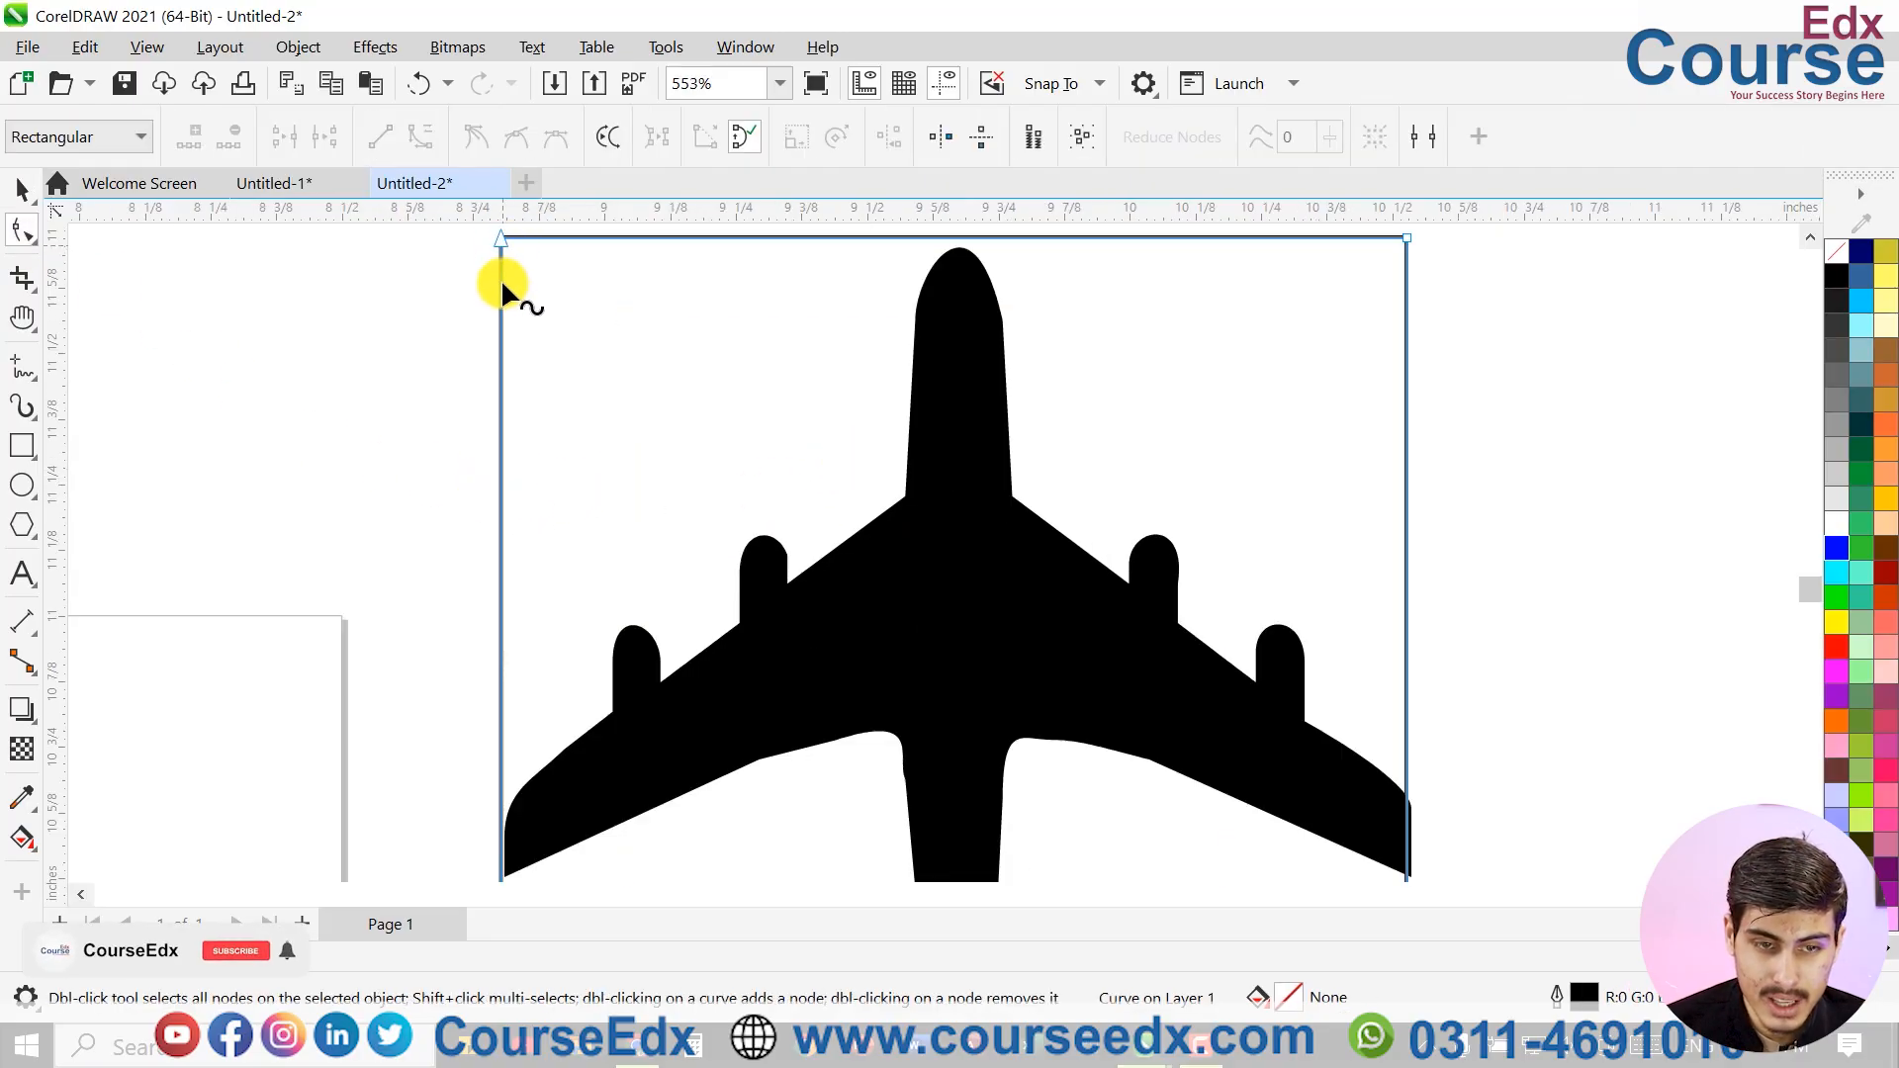
drag(648, 236, 913, 308)
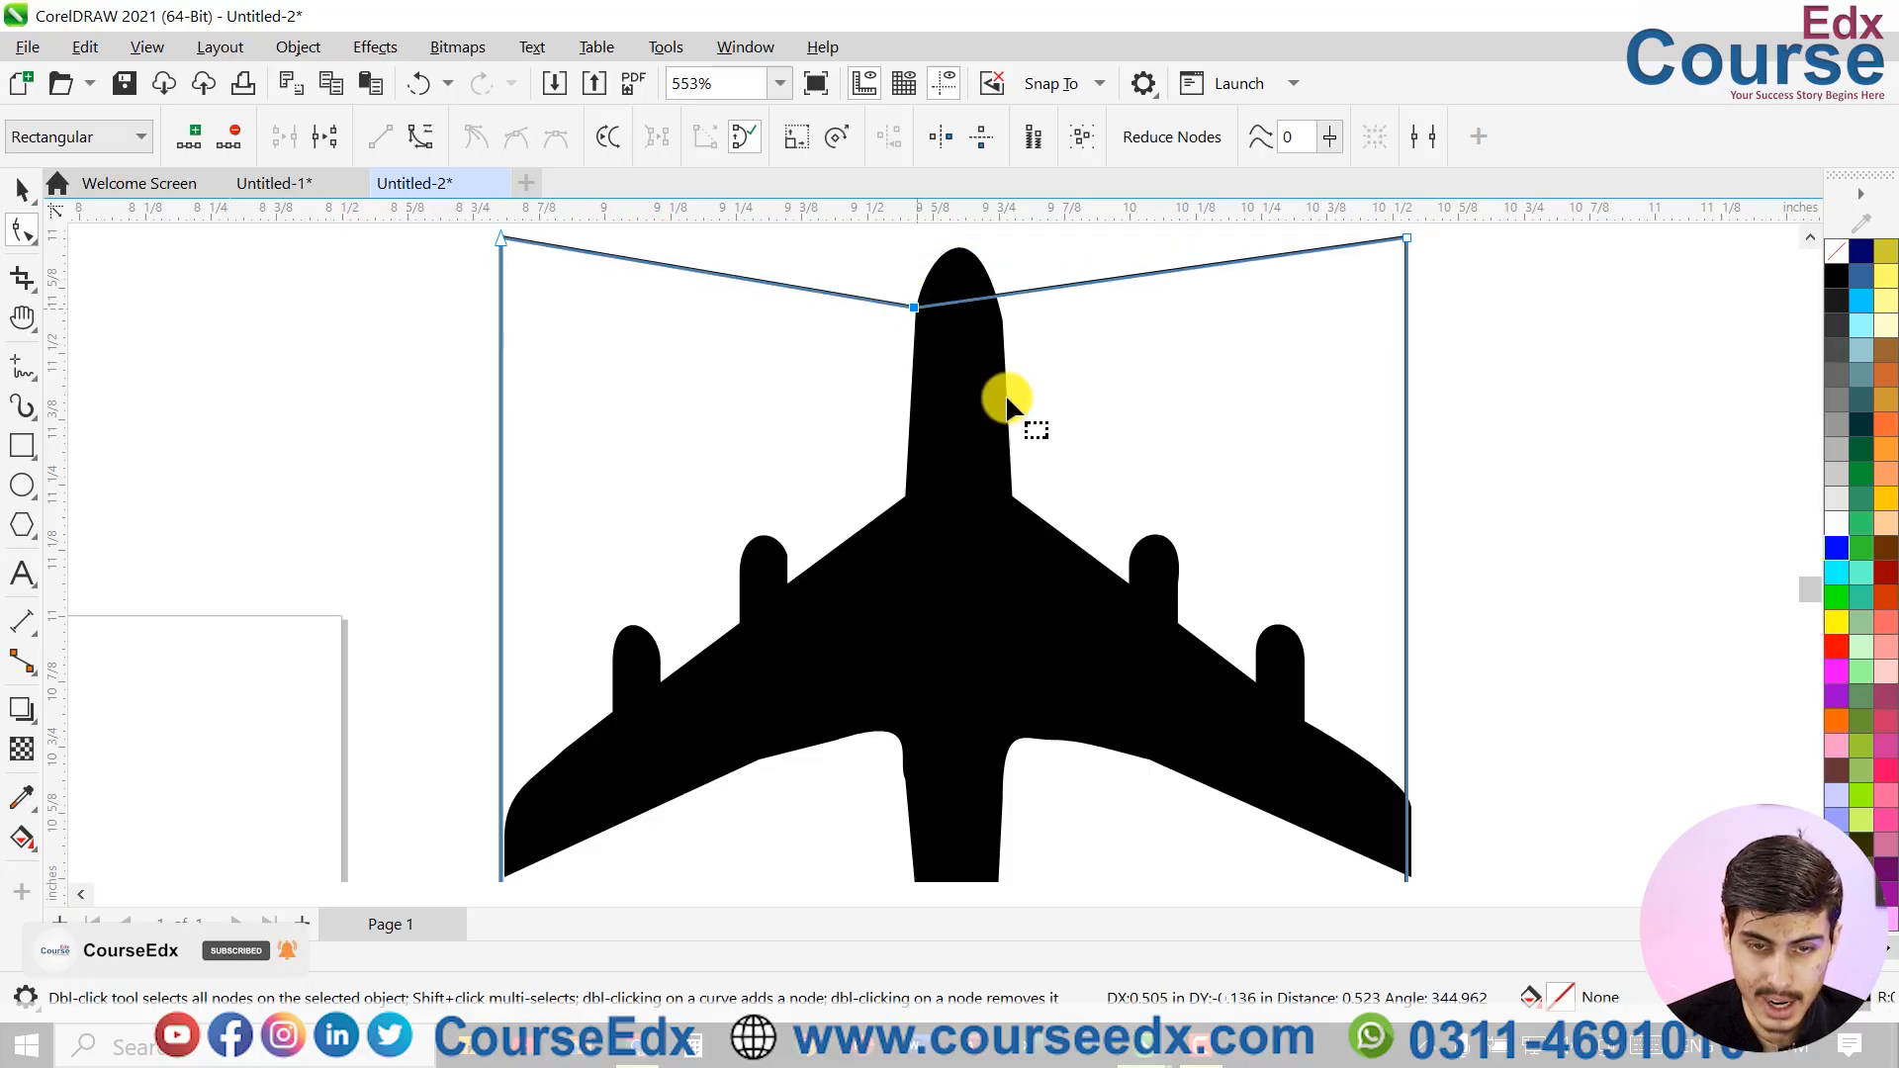
double_click(1005, 294)
drag(1006, 300, 1006, 310)
drag(1405, 237, 1010, 494)
Add nodes along the right wing's leading edge and up to both upper corners of the inner right engine
double_click(1084, 618)
drag(1086, 616, 1131, 585)
scroll(1131, 585, up, 5)
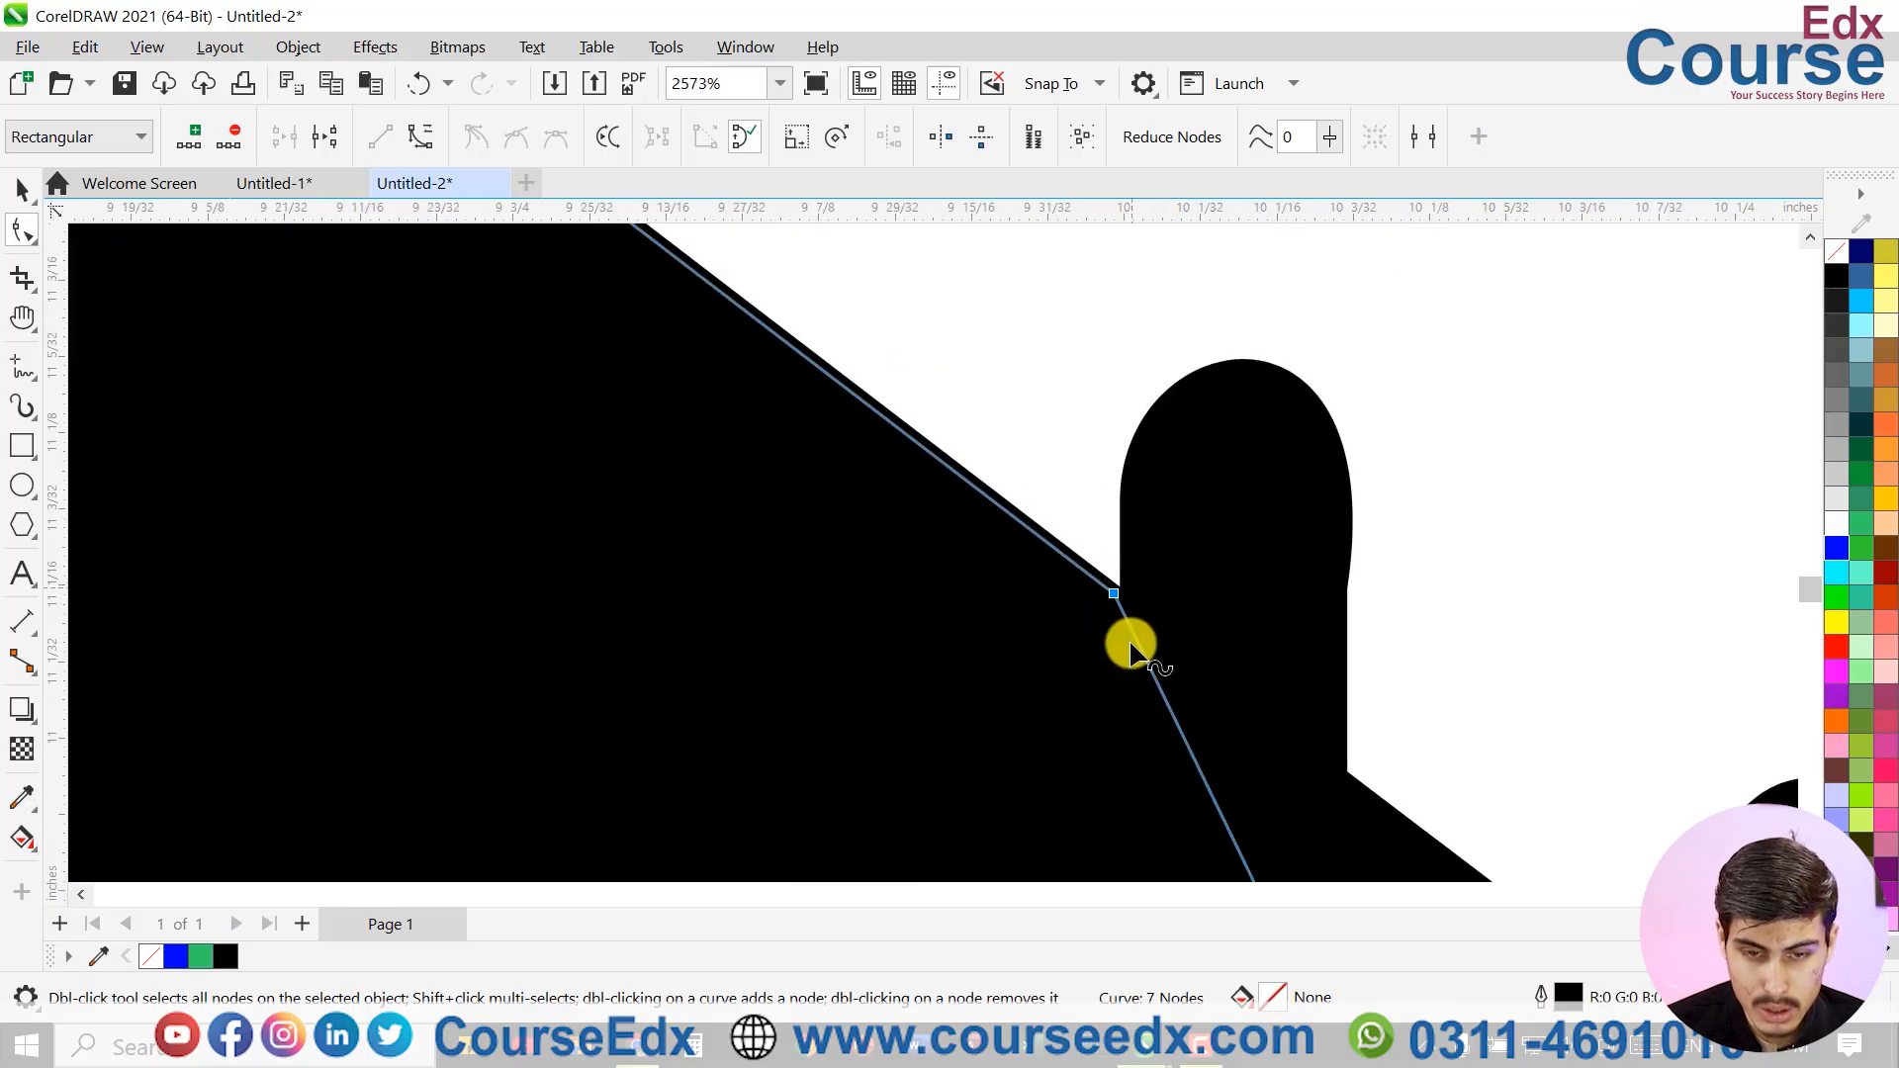
double_click(1138, 650)
drag(1138, 649, 1118, 479)
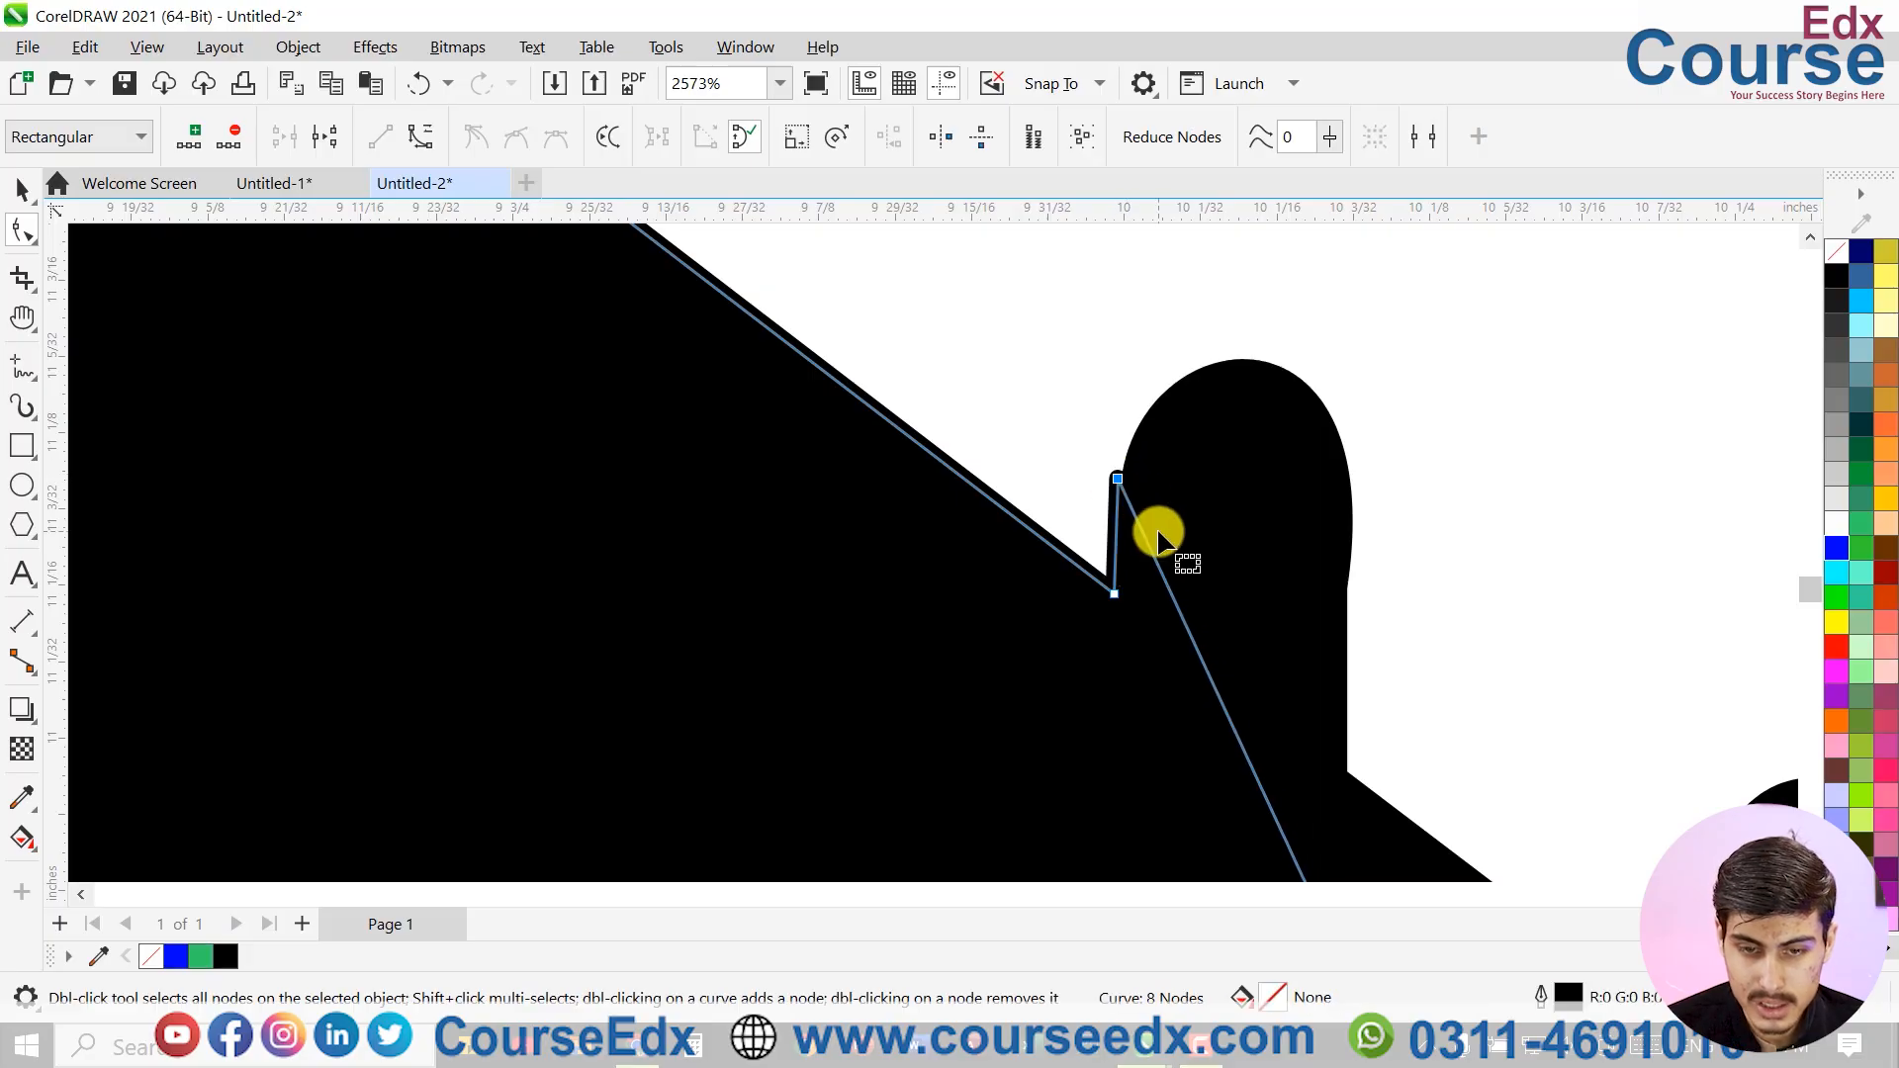
drag(1149, 546, 1294, 511)
key(ctrl+z)
drag(1150, 544, 1345, 523)
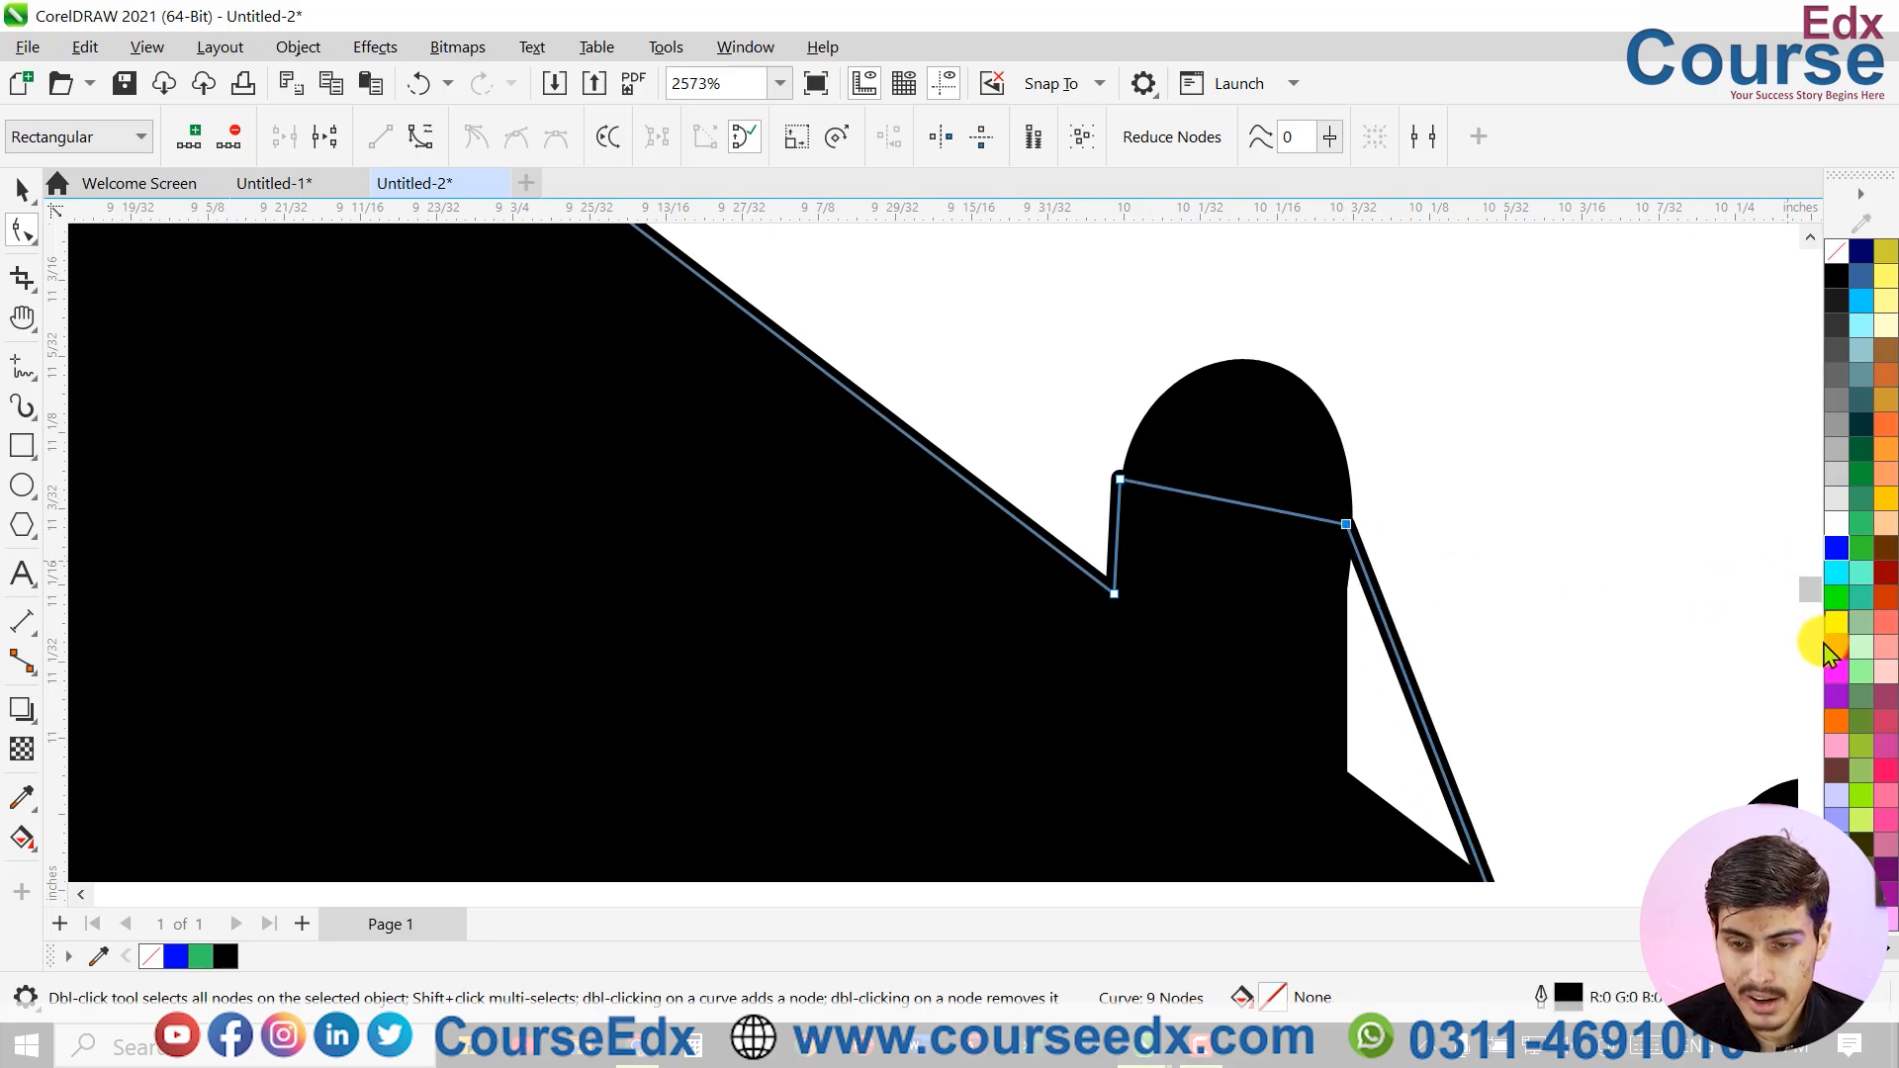
Color the tracing outline red and place a node at the inner right engine's outer base
right_click(1839, 653)
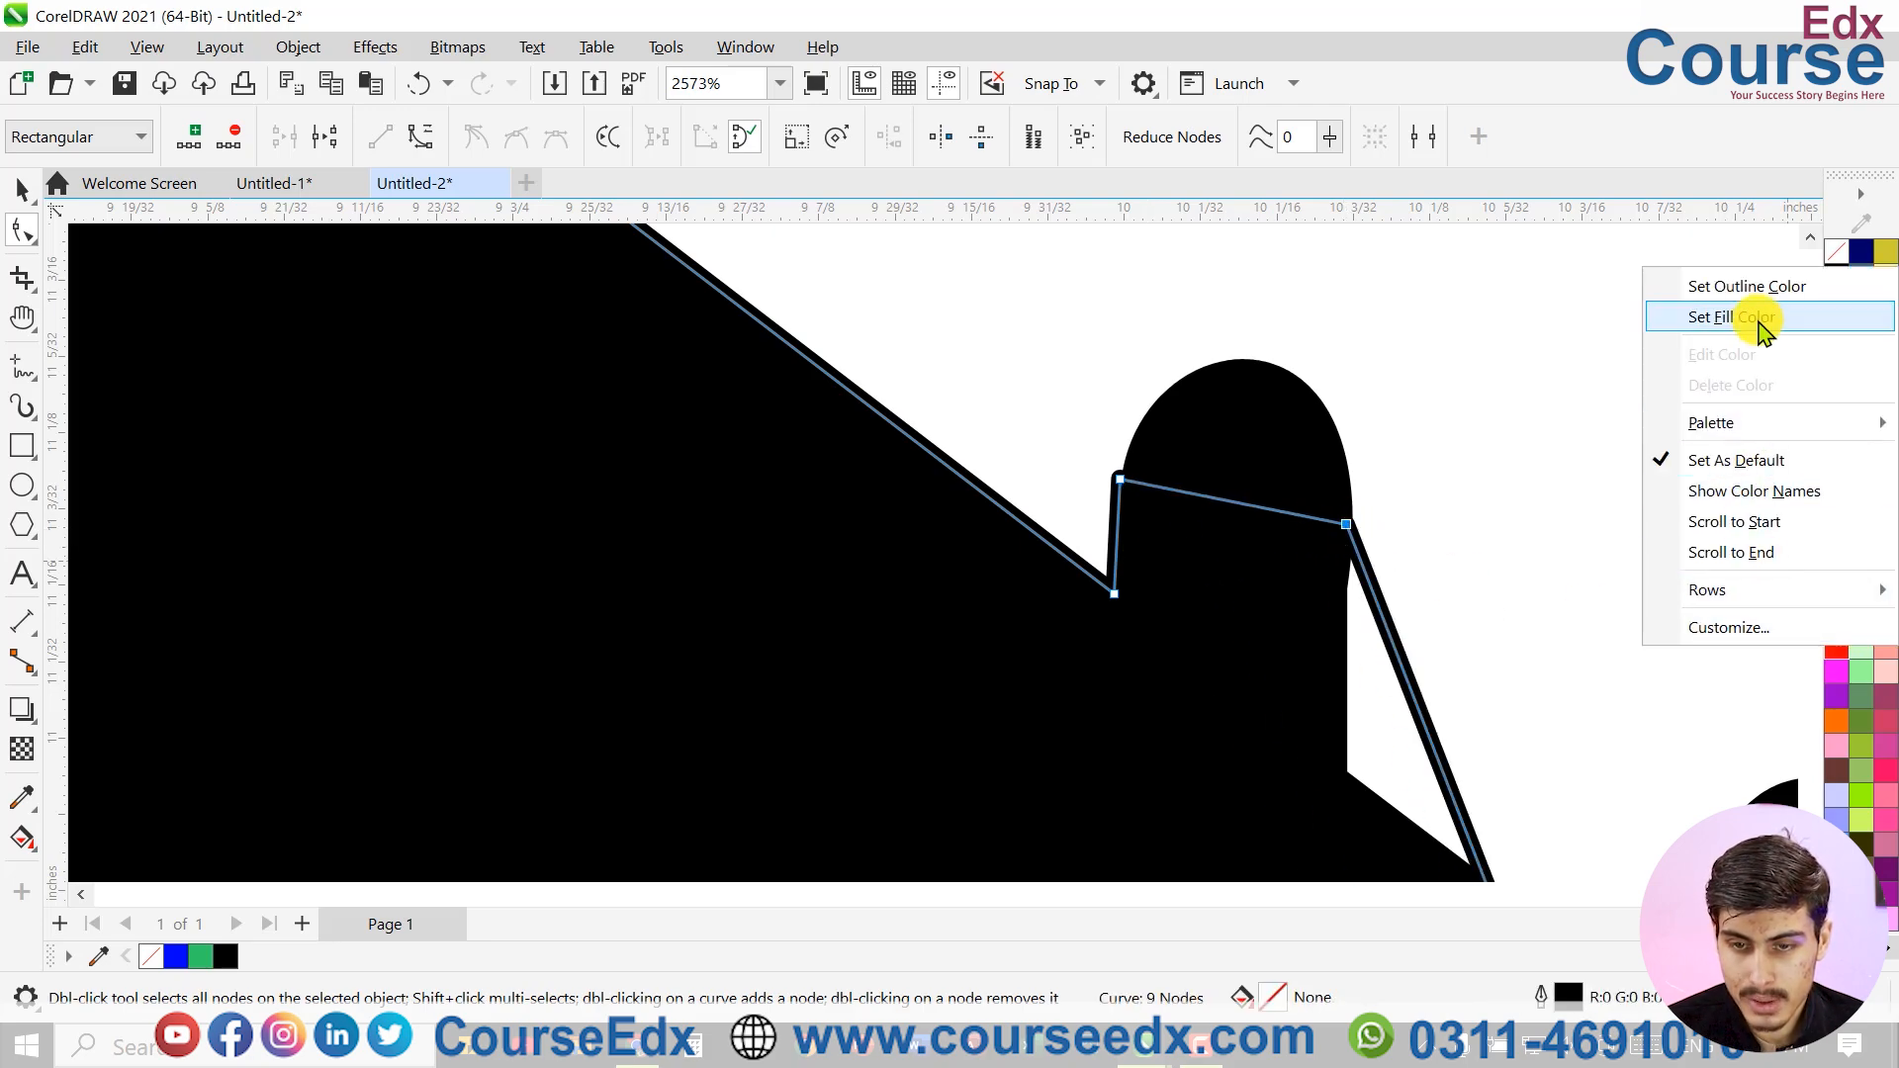
click(1760, 290)
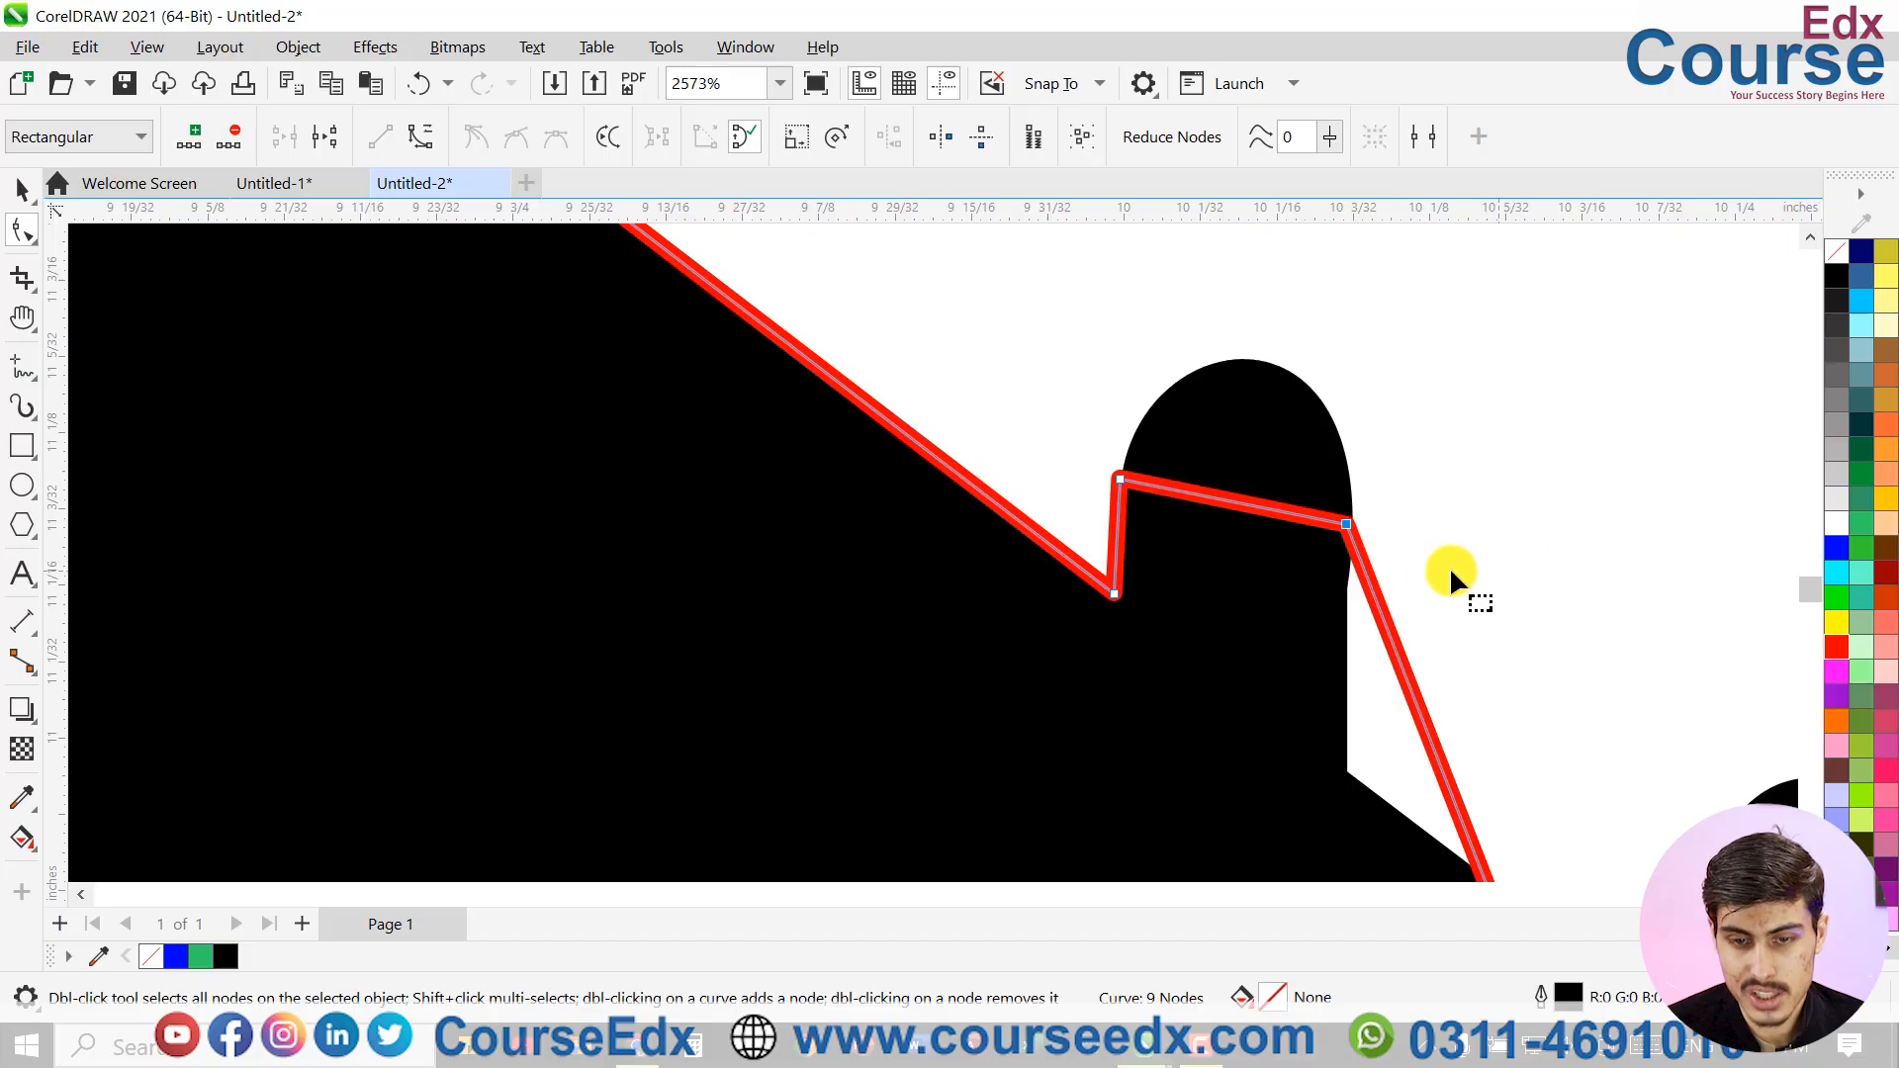
double_click(1401, 661)
drag(1400, 665, 1347, 782)
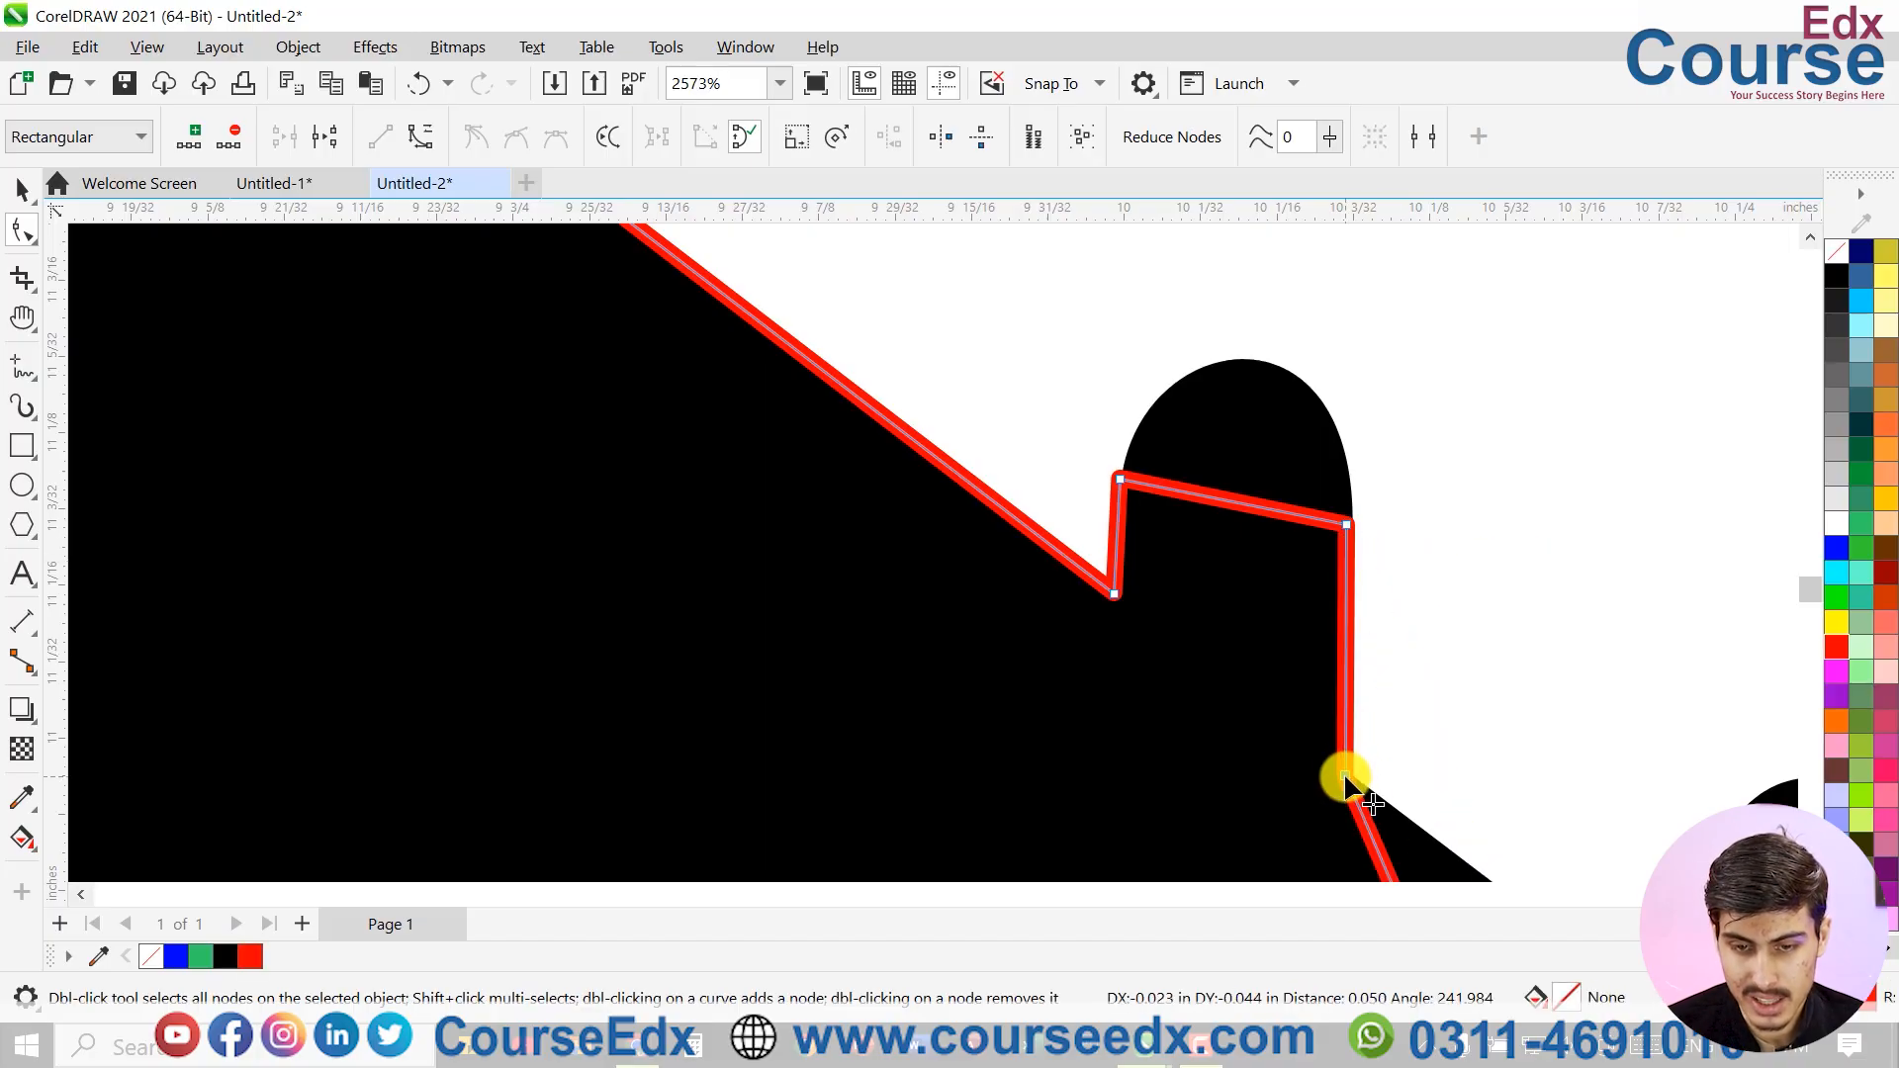
Add nodes tracing the outer right engine's inner base and both its upper corners
scroll(1362, 662, down, 2)
key(h)
drag(1144, 638, 853, 379)
key(space)
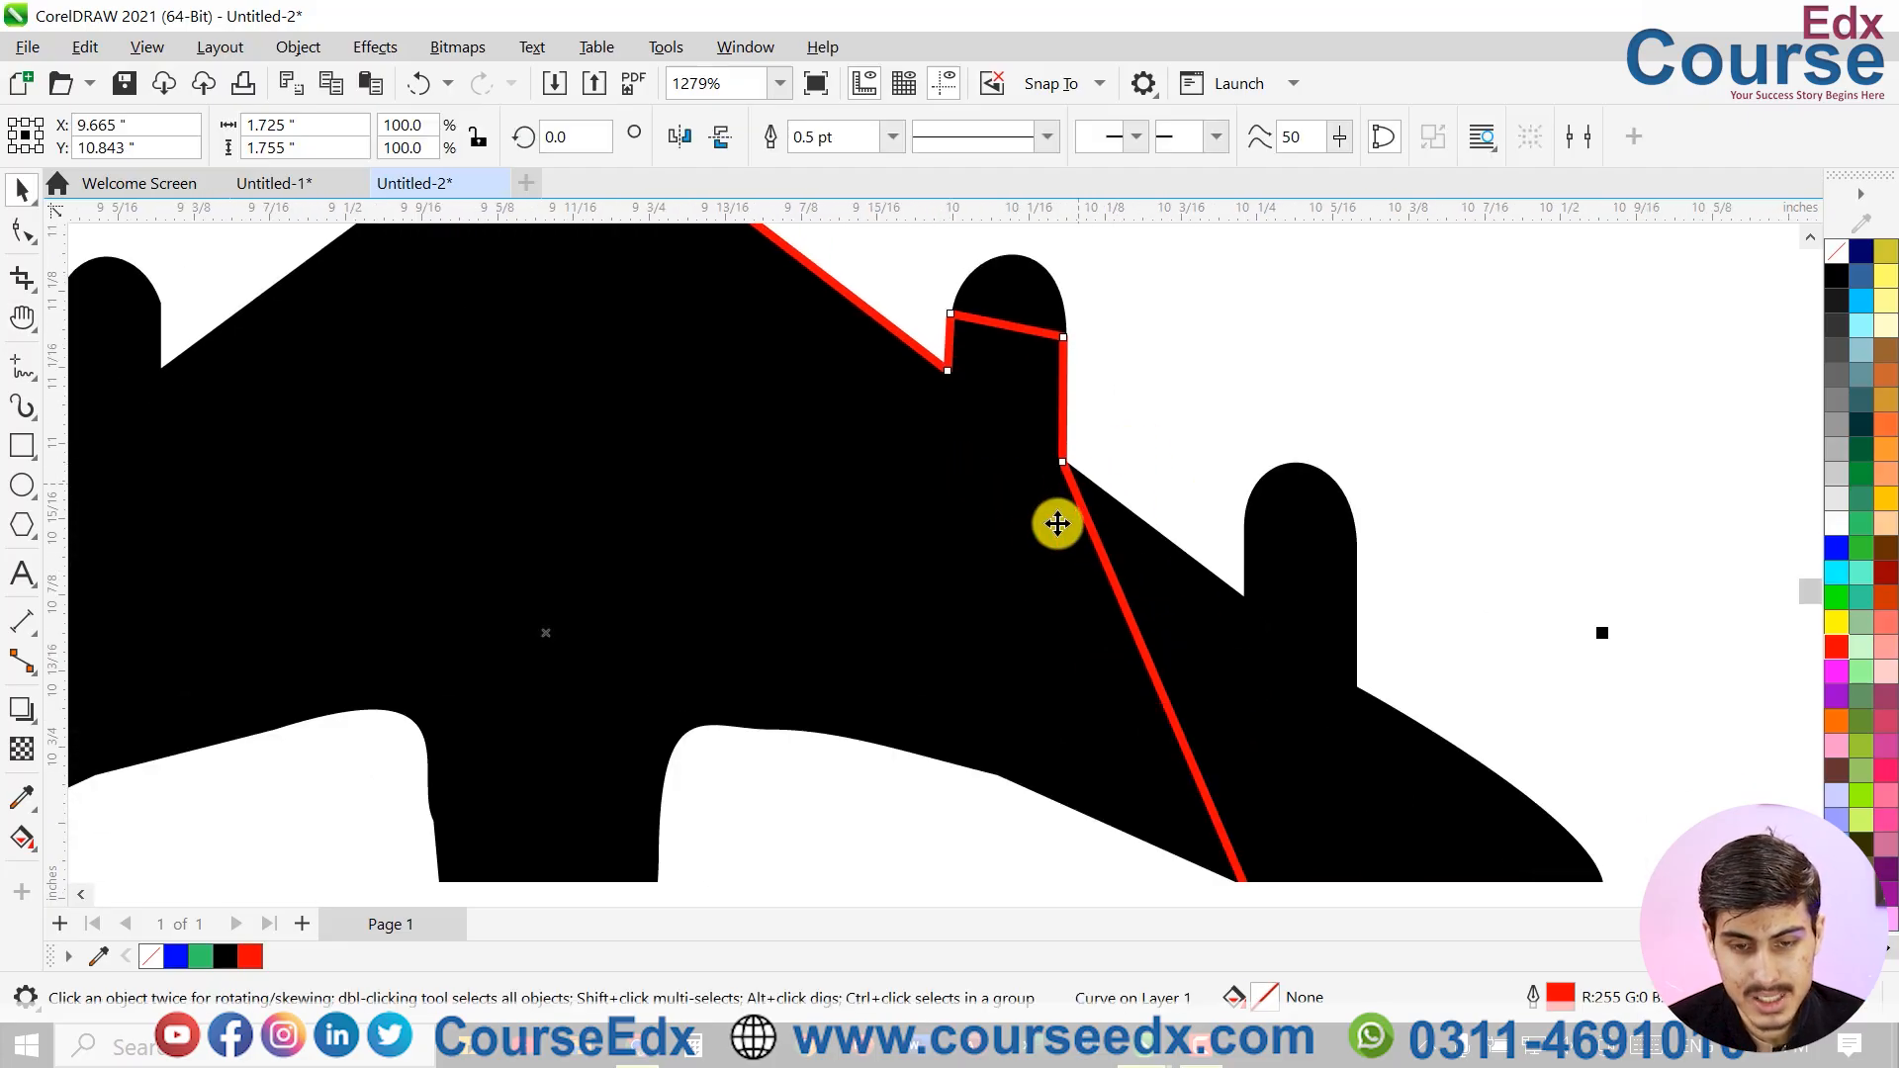
key(space)
key(space)
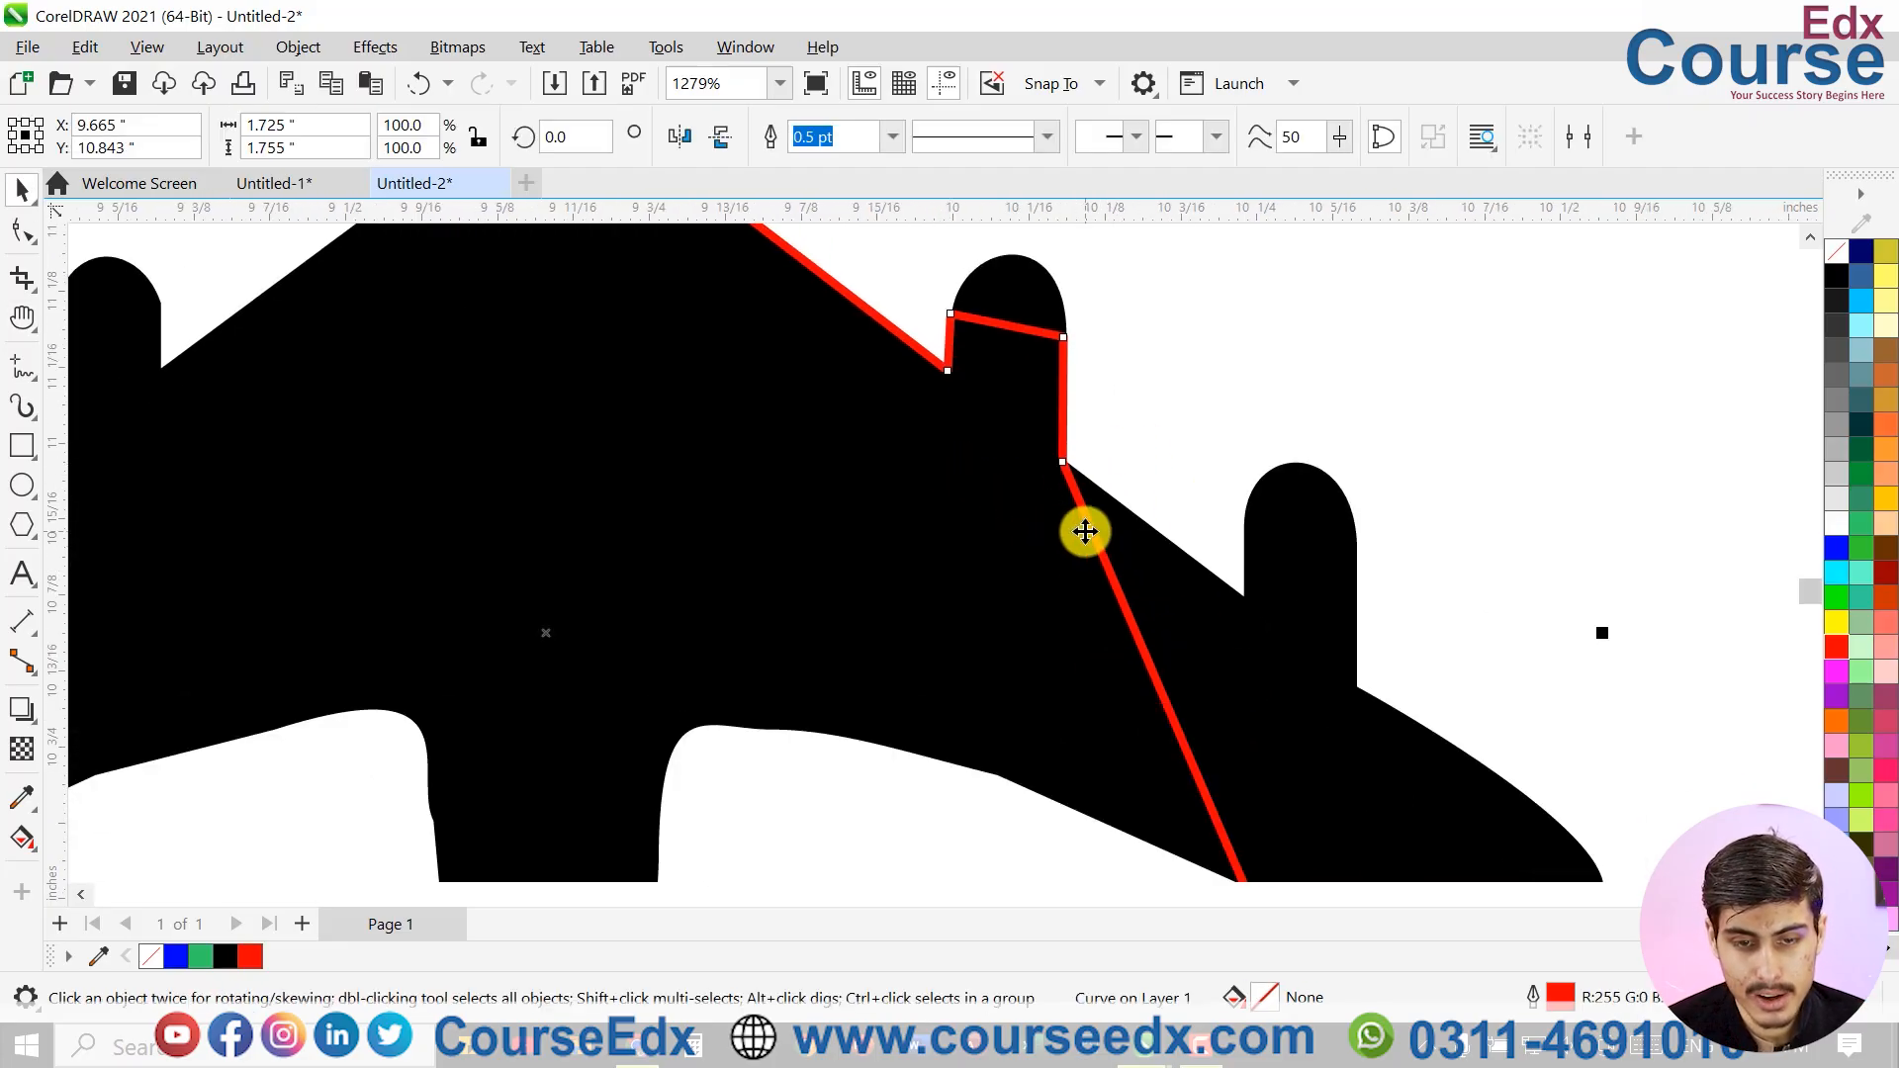
click(35, 245)
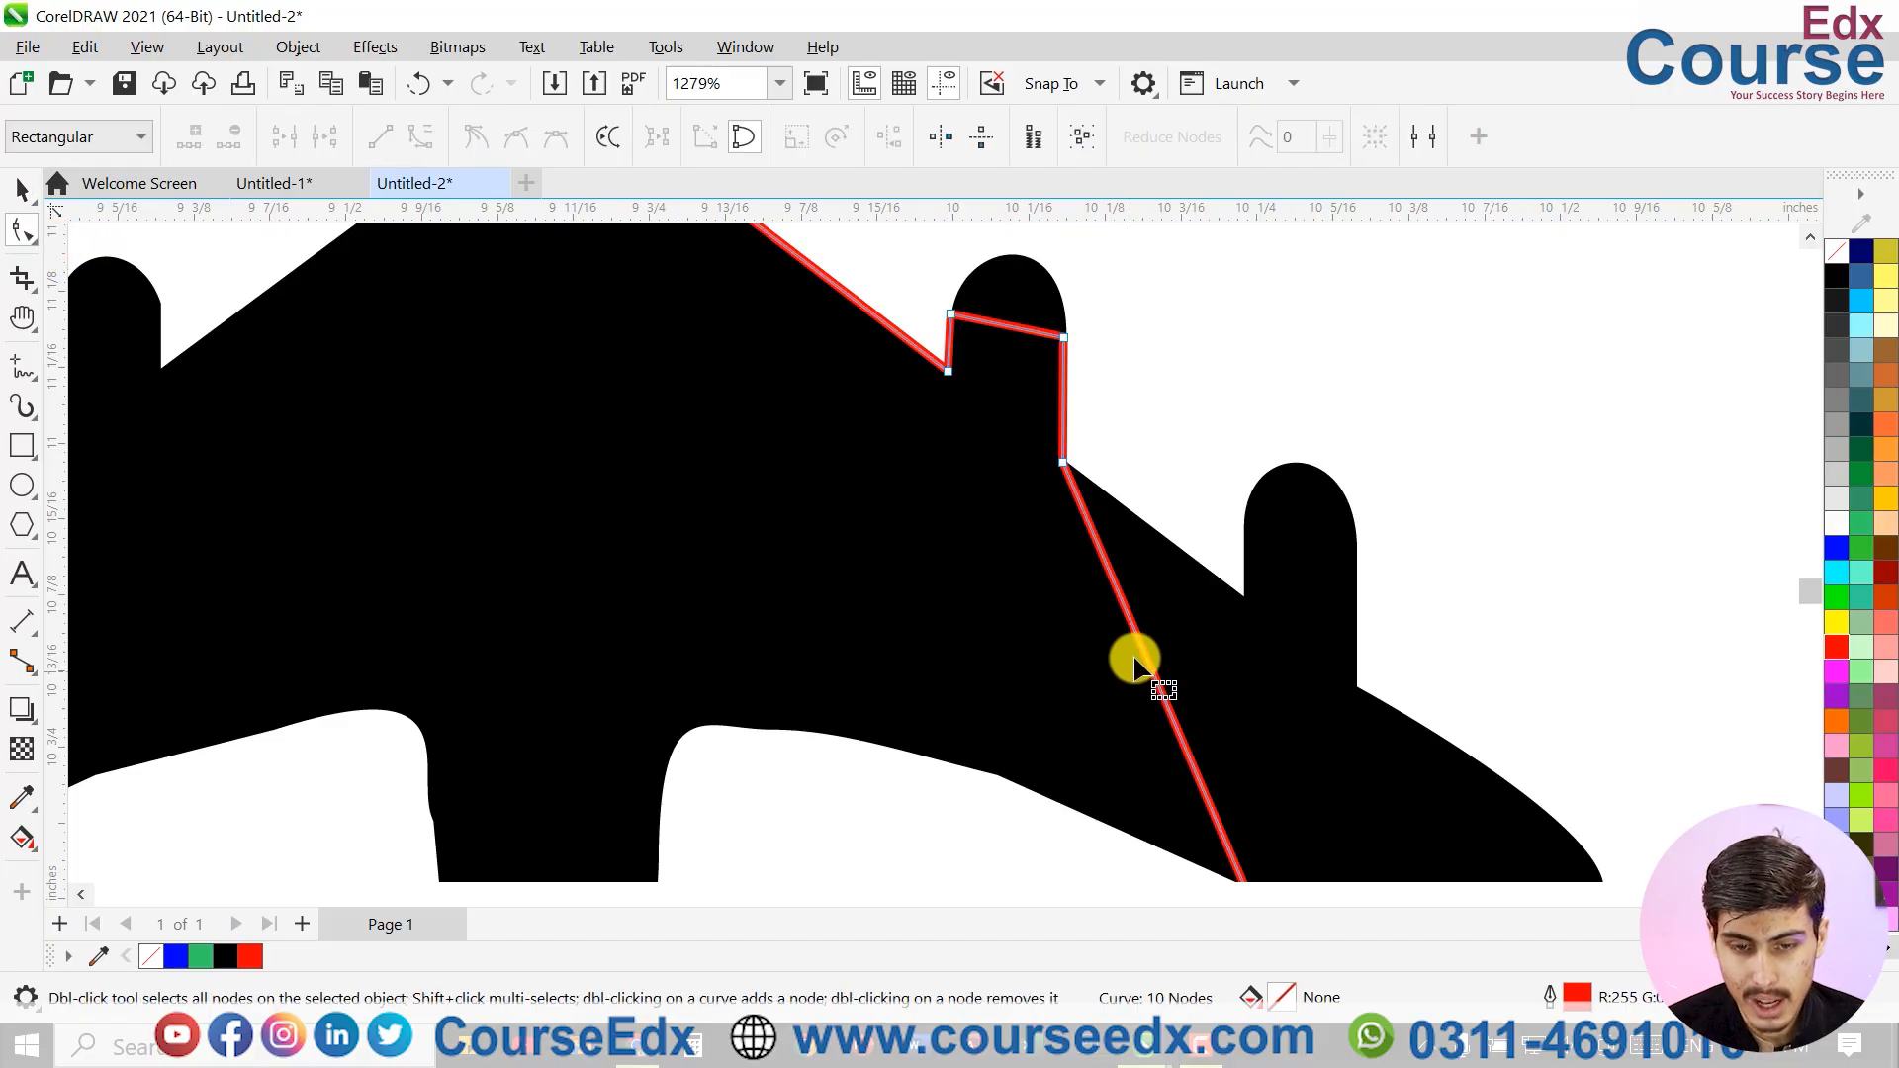
drag(1136, 644, 1251, 599)
double_click(1269, 658)
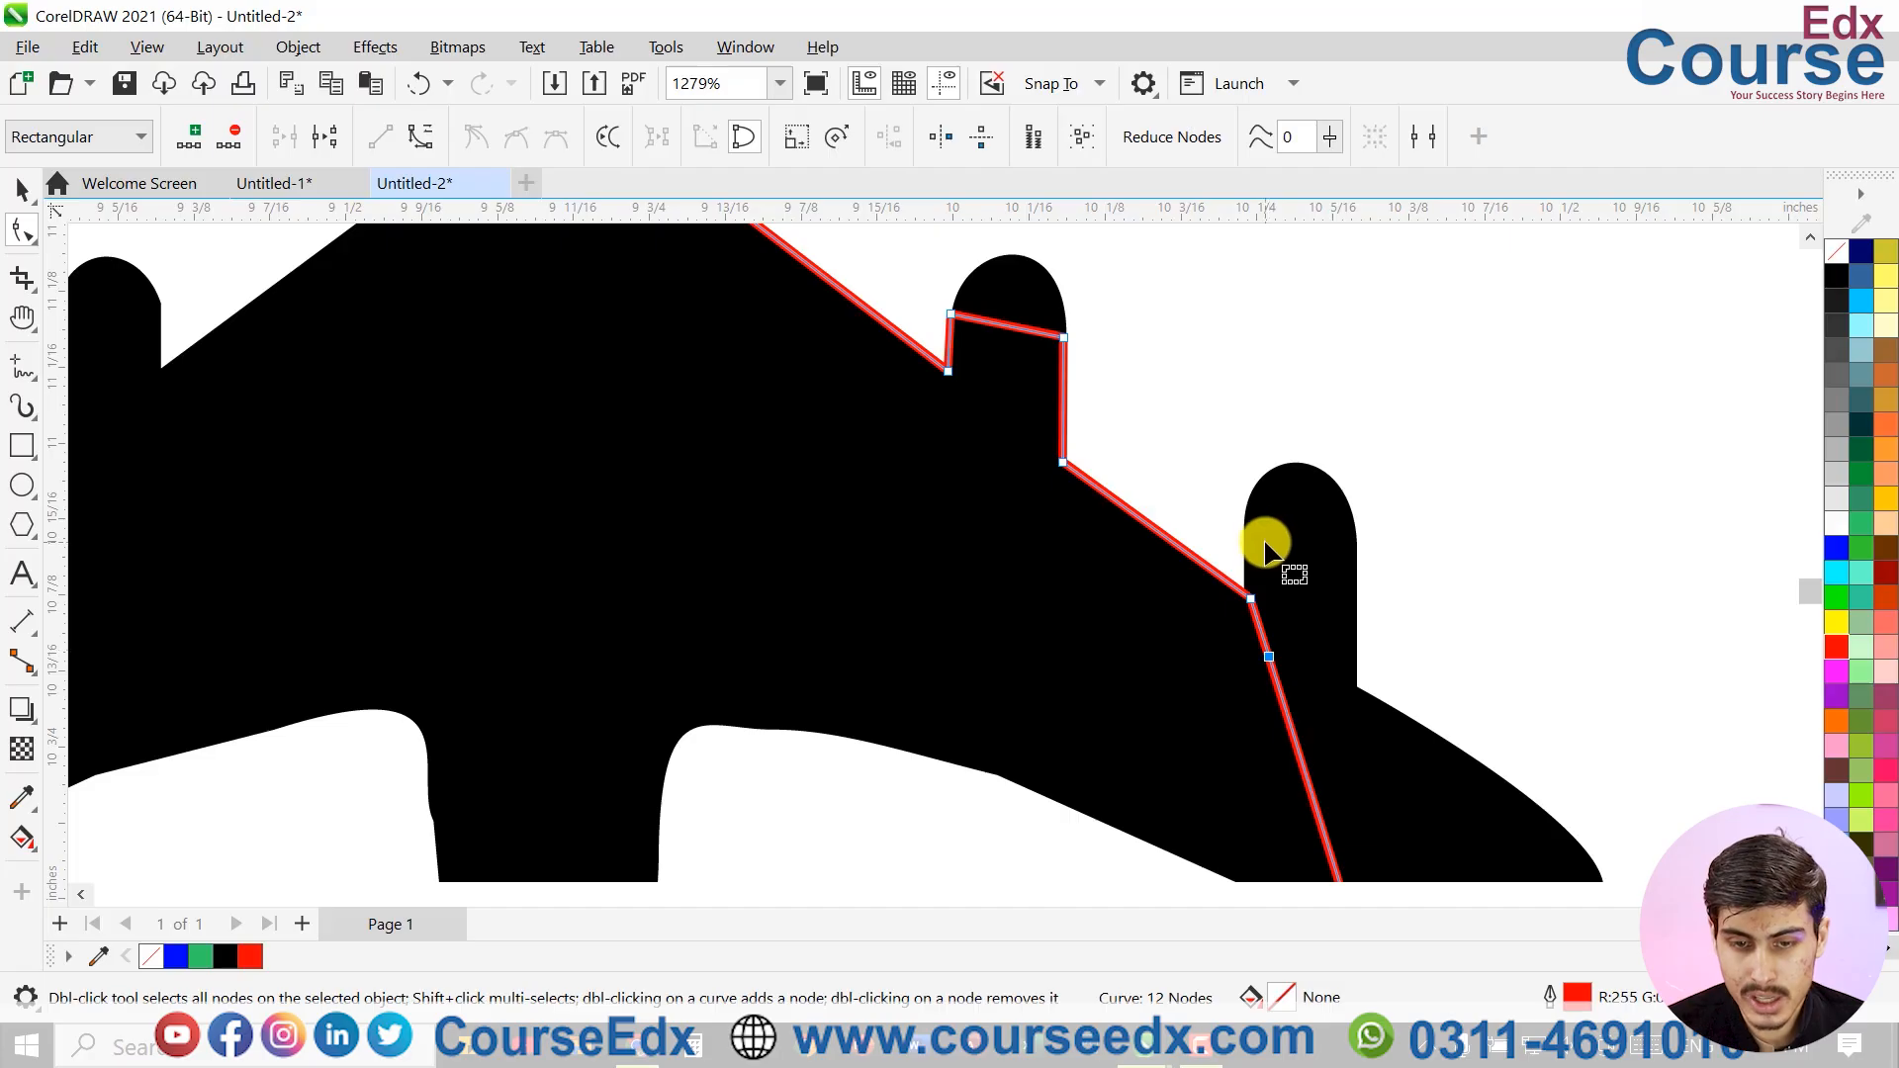
drag(1271, 659, 1244, 516)
double_click(1275, 622)
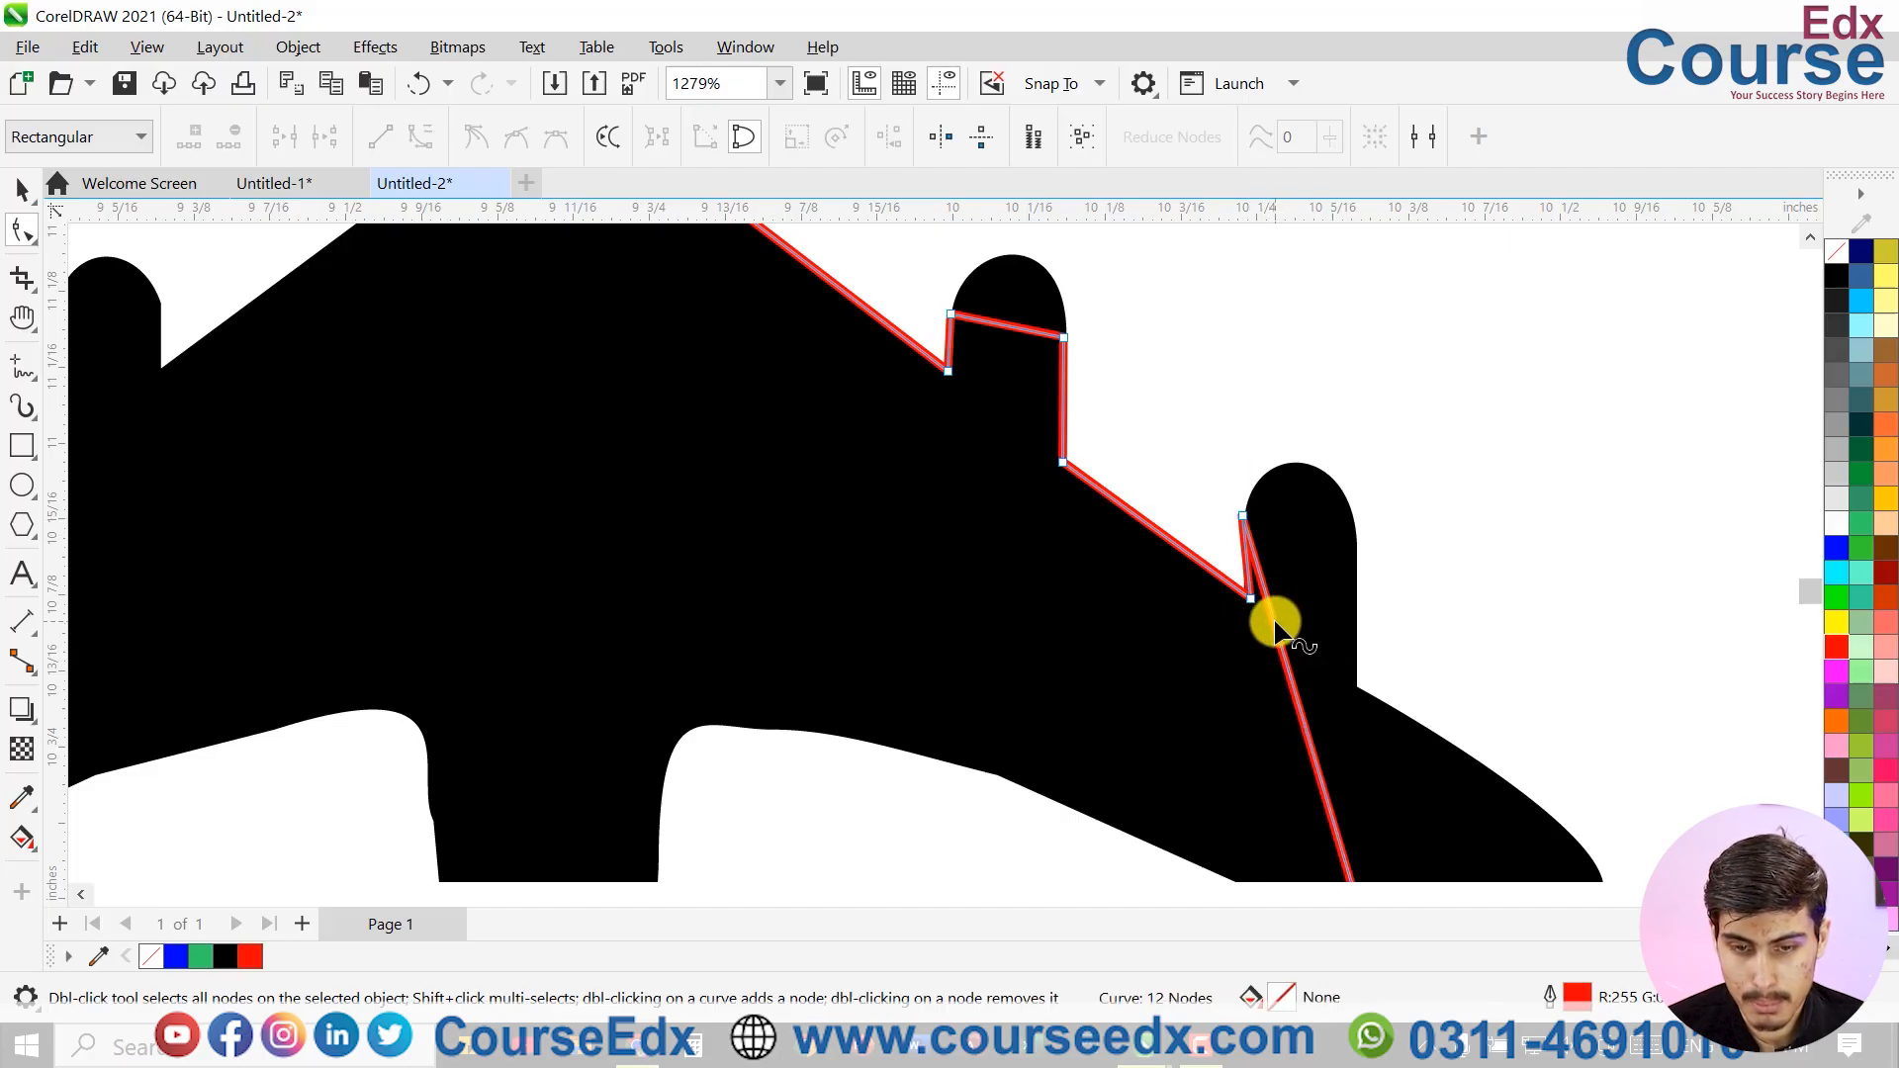
drag(1276, 621, 1362, 549)
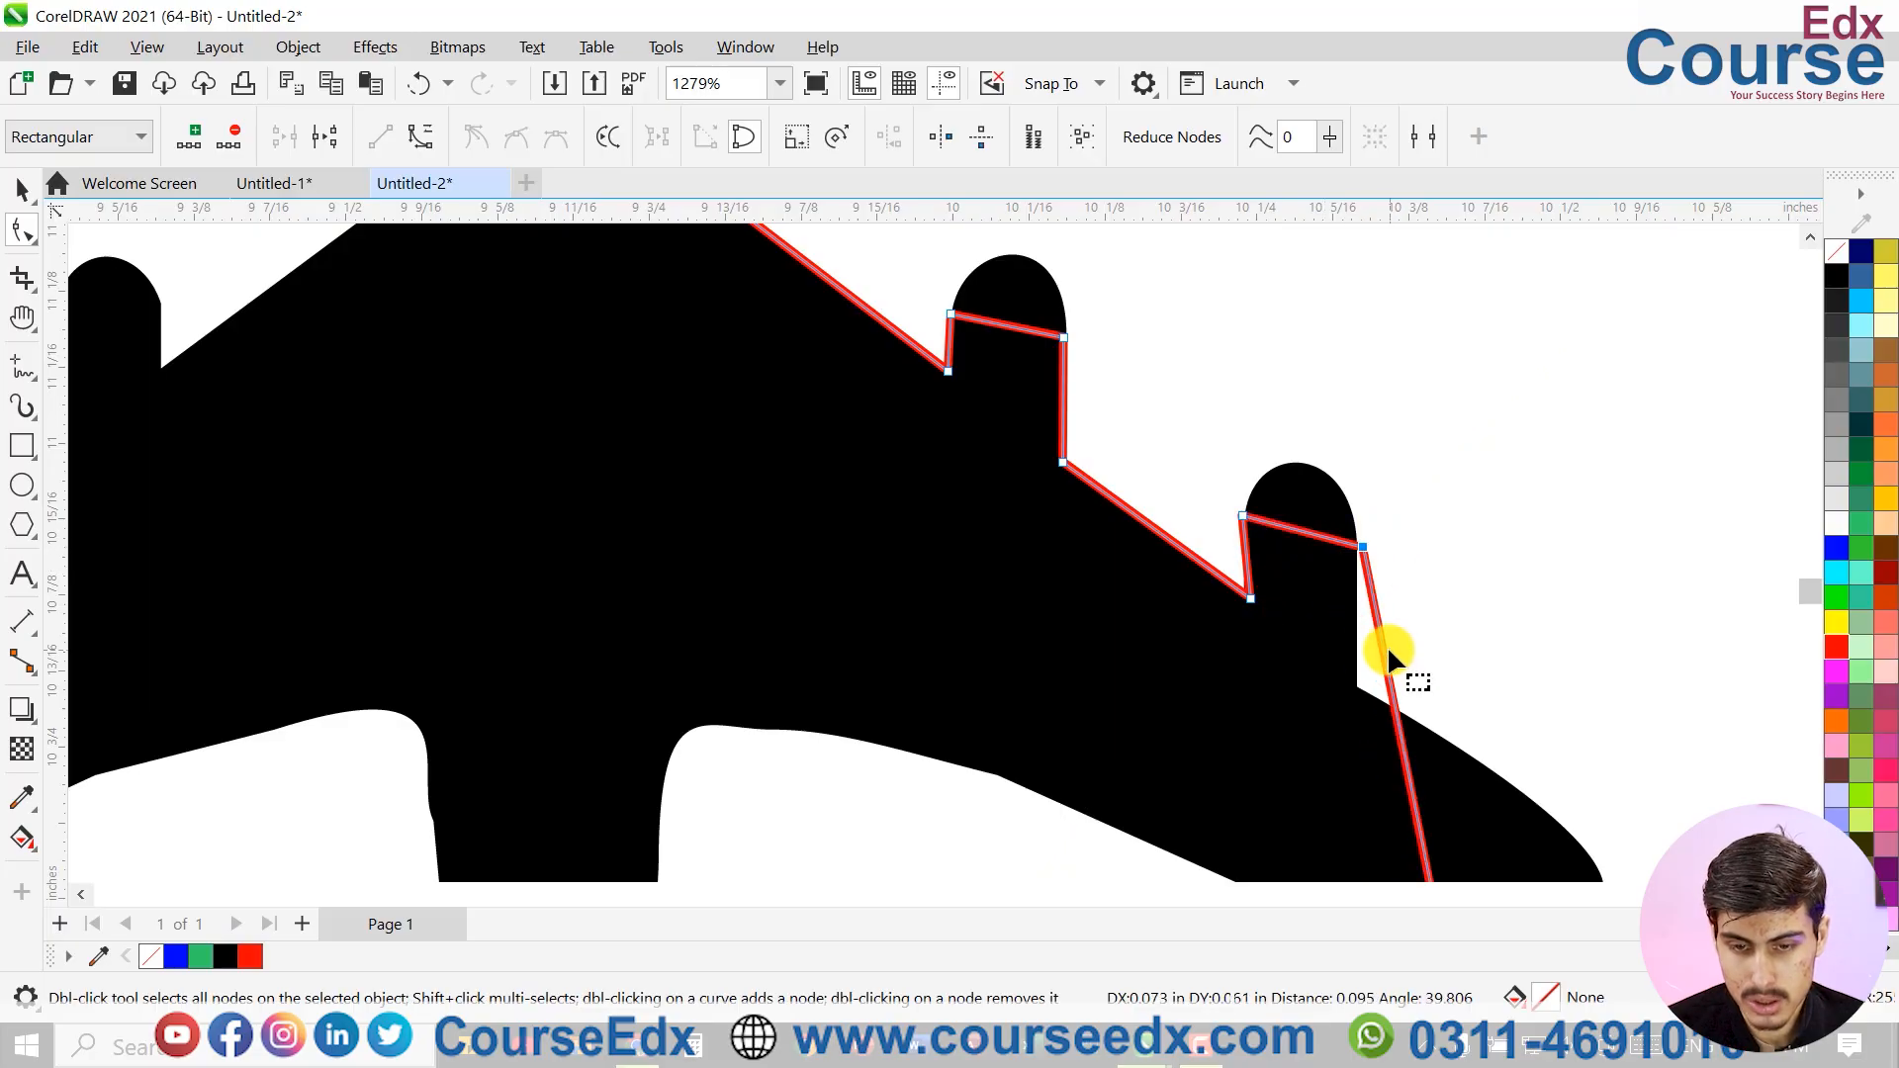
Continue the trace with nodes from the outer right engine's outer base along the leading edge to the right wingtip
scroll(1387, 645, down, 3)
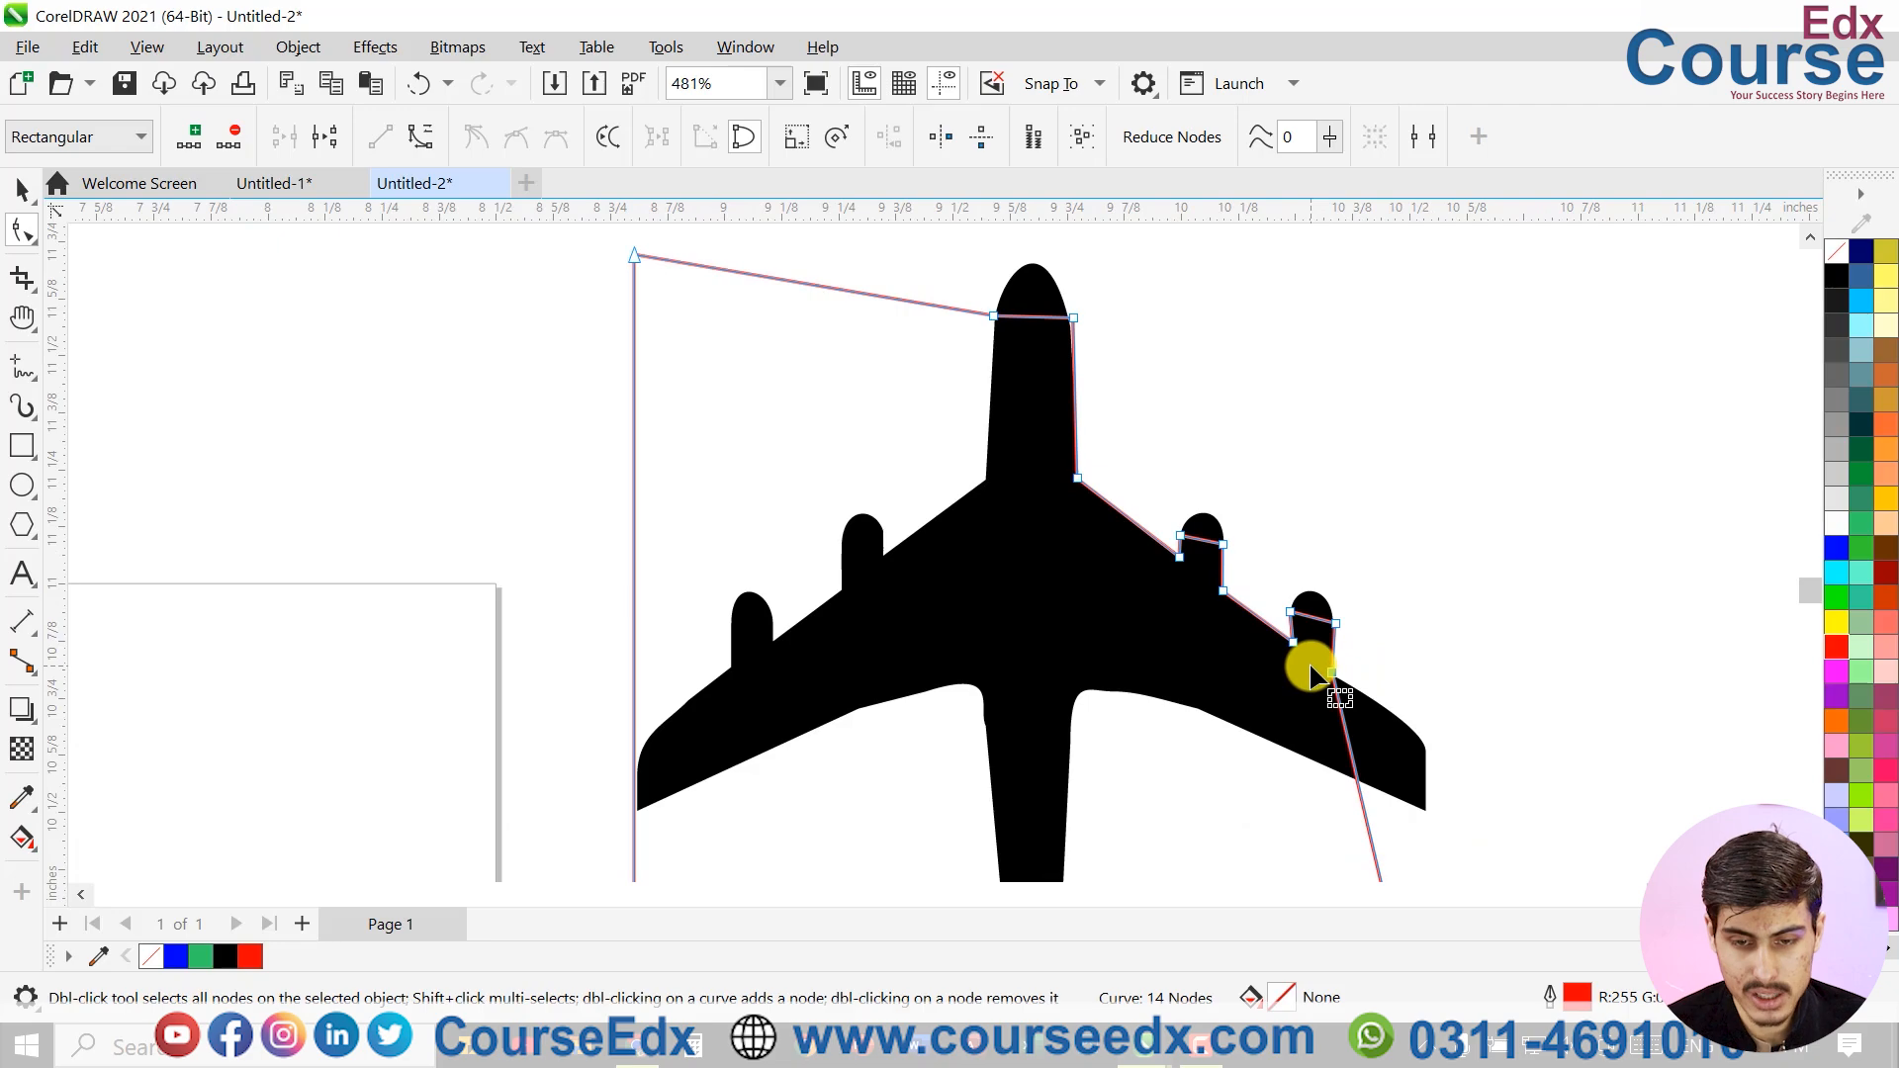
scroll(1425, 727, up, 2)
double_click(1098, 670)
scroll(1274, 766, up, 2)
drag(1098, 670, 1265, 711)
double_click(1190, 722)
Move the lower-right corner to the right wingtip's rear corner and add a node on that wing's trailing edge
scroll(1262, 841, down, 5)
key(space)
key(space)
drag(1199, 774, 1201, 566)
double_click(1073, 605)
drag(1073, 605, 1006, 472)
Add nodes down the right side of the rear fuselage to the right tailplane
double_click(926, 518)
drag(926, 518, 889, 507)
double_click(851, 536)
drag(850, 535, 888, 648)
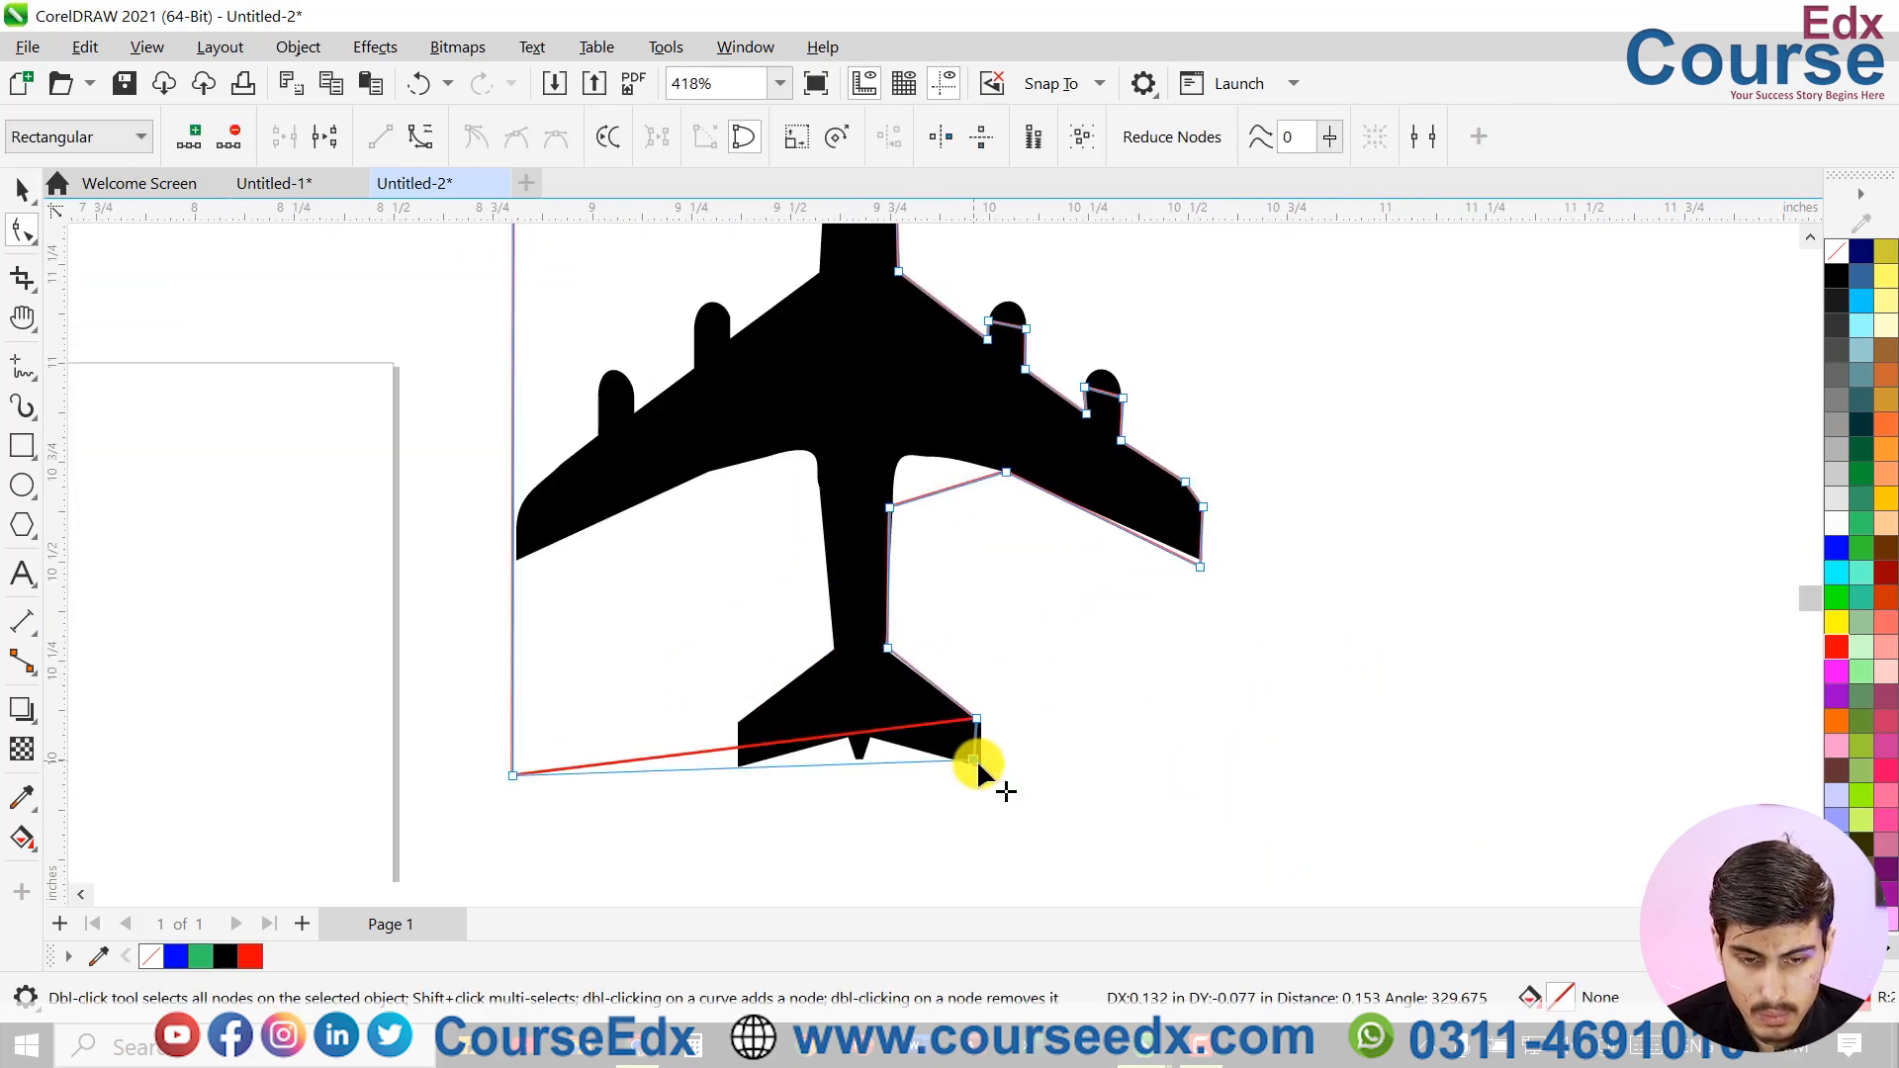
Trace the small pointed tail cone between the tailplanes with nodes at its base corners and tip
drag(879, 763, 881, 740)
scroll(866, 754, up, 5)
drag(1044, 593, 956, 576)
double_click(849, 589)
drag(848, 588, 869, 820)
double_click(782, 822)
double_click(645, 827)
drag(645, 827, 699, 567)
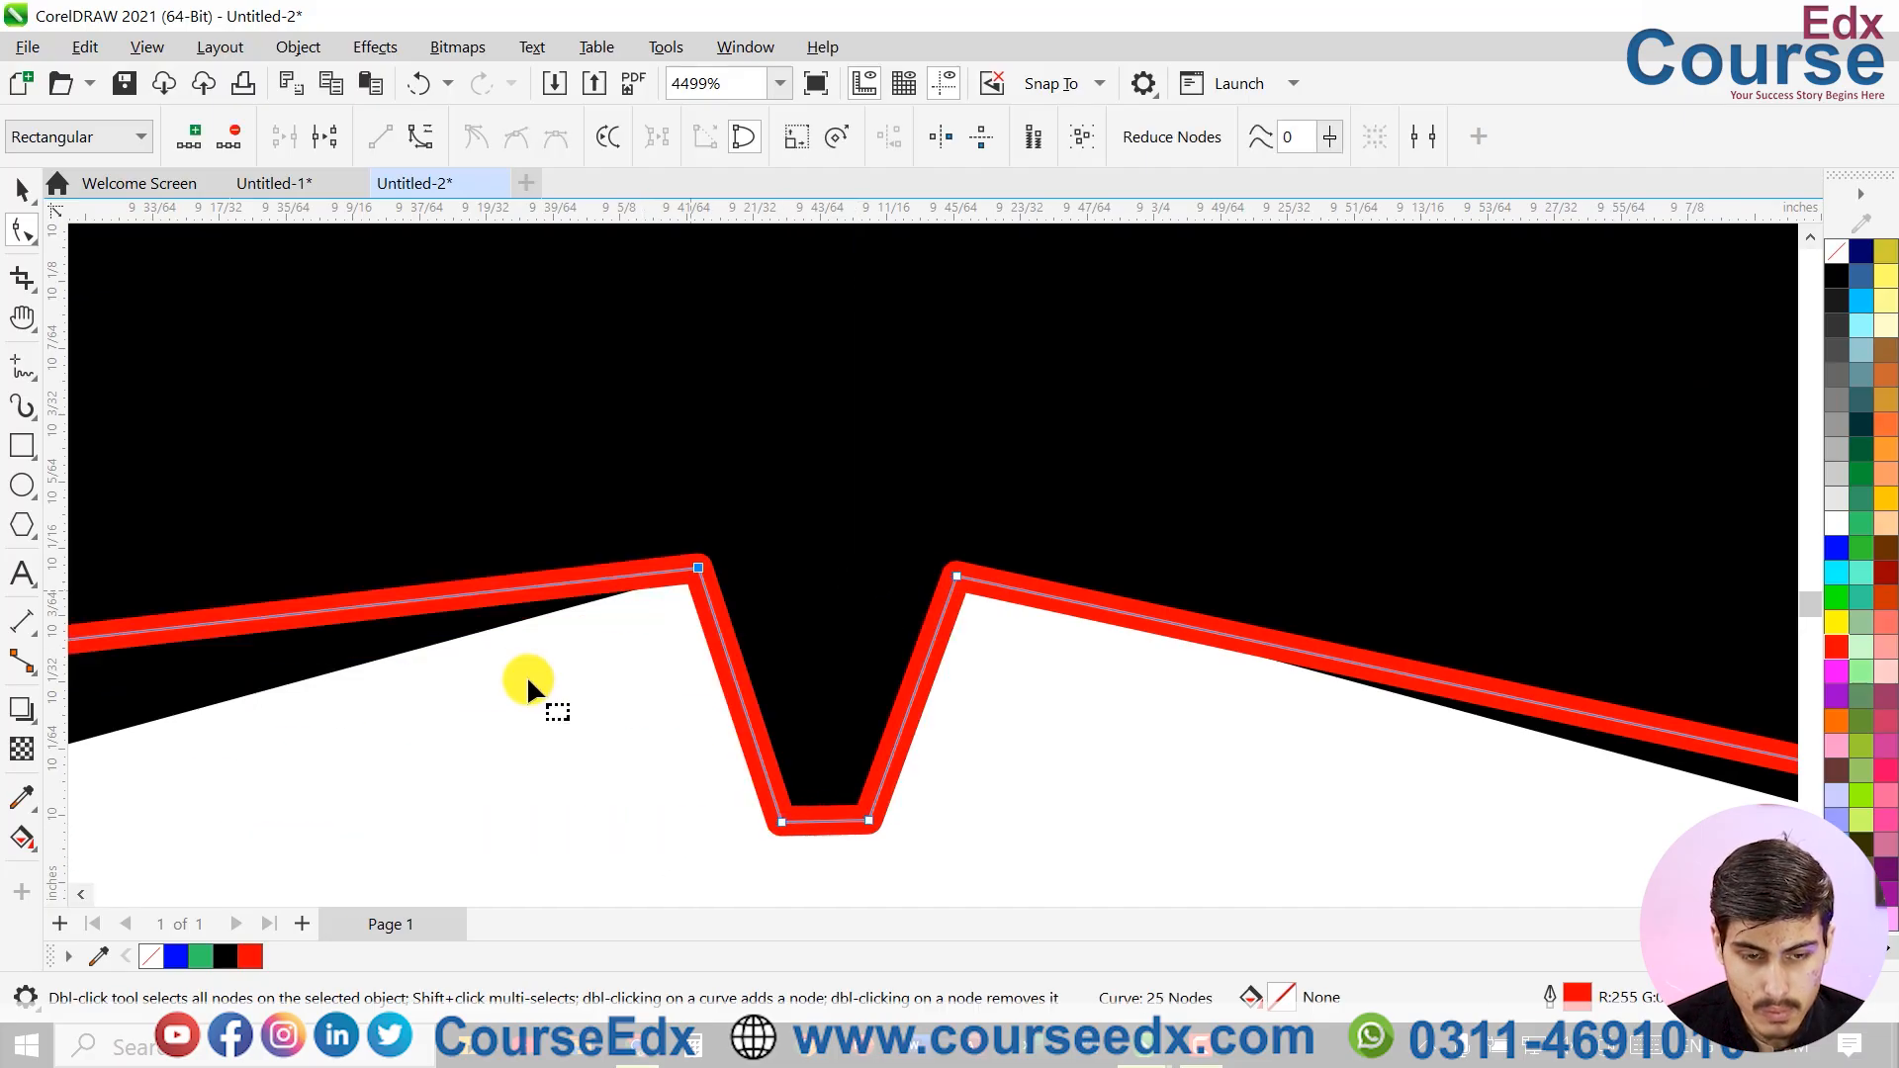
Move the lower-left corner to the left tailplane's rear tip and set the outline width to Hairline
scroll(272, 732, down, 6)
drag(128, 755, 243, 749)
scroll(243, 747, up, 5)
drag(272, 741, 228, 696)
key(space)
click(891, 137)
click(840, 188)
scroll(259, 645, up, 2)
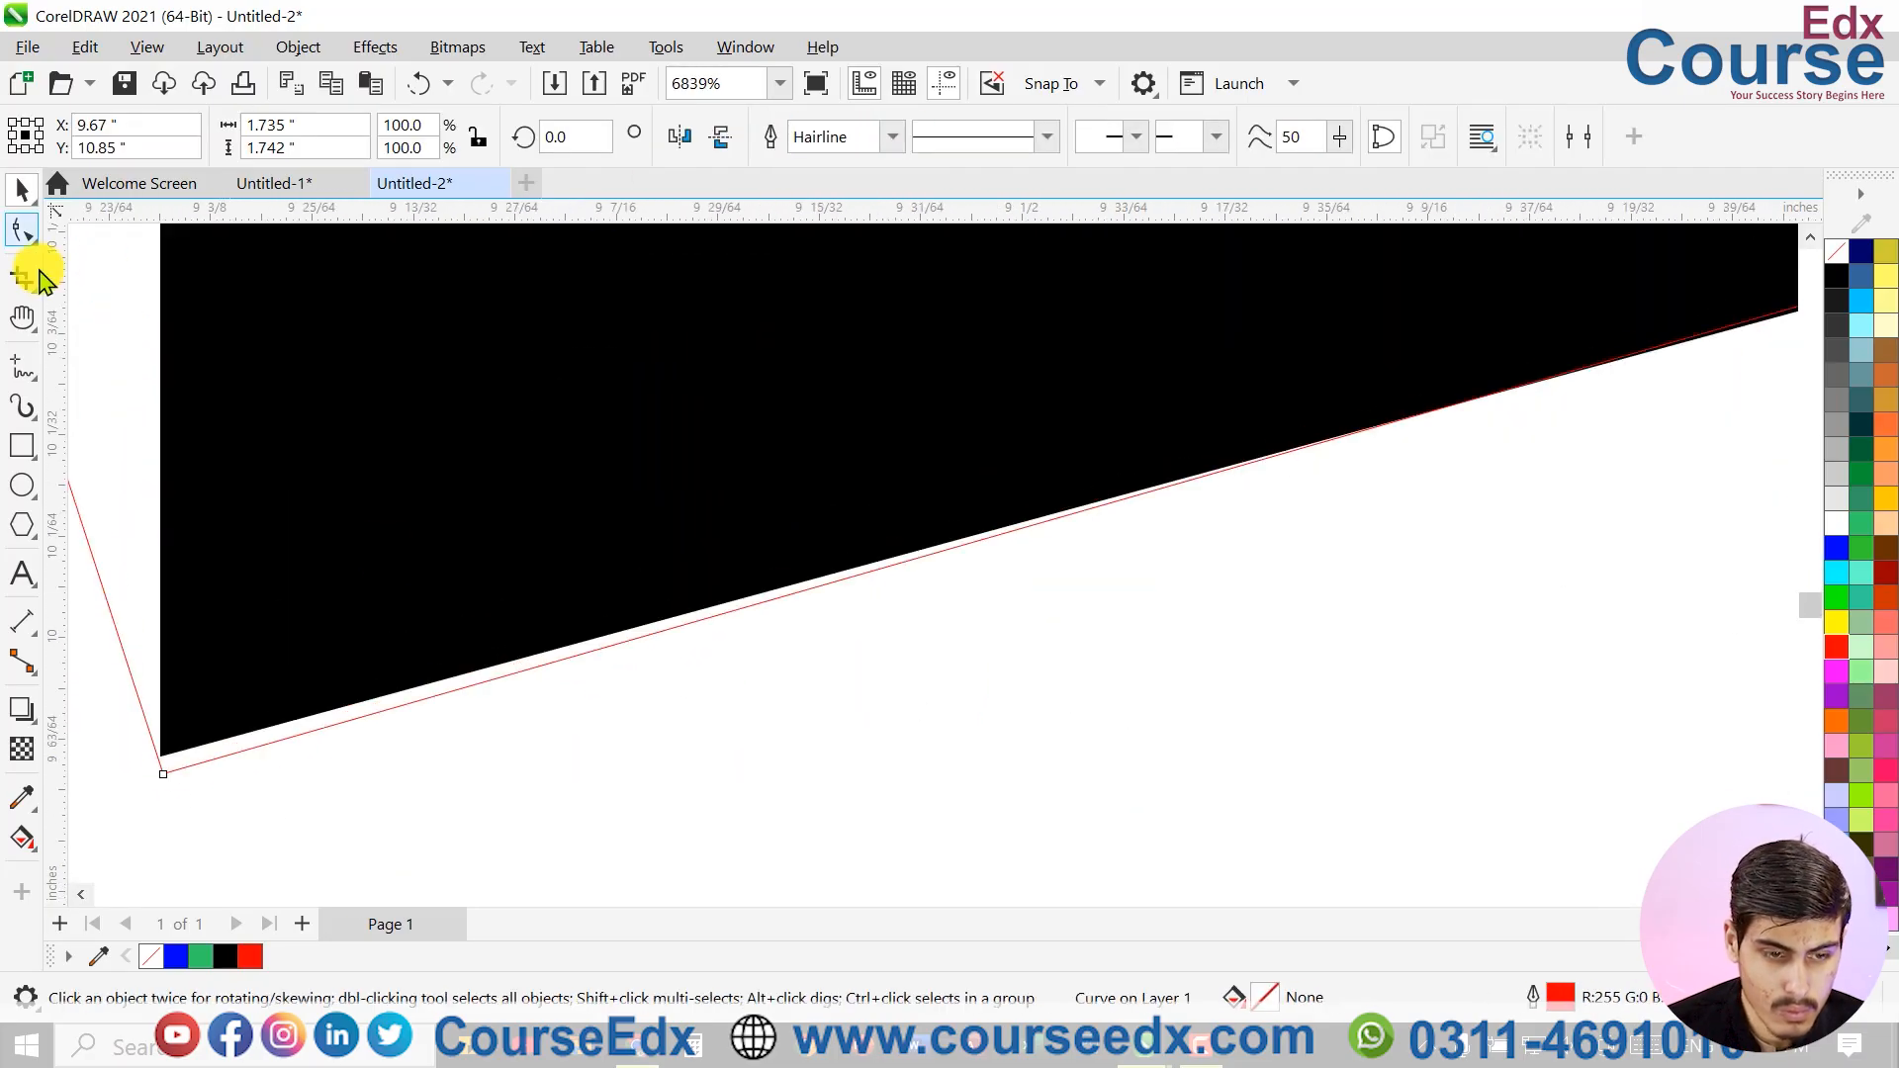
Add nodes along the left tailplane and up the left side of the rear fuselage to the wing
click(24, 233)
scroll(161, 669, down, 3)
drag(104, 519, 163, 513)
scroll(201, 501, down, 4)
drag(175, 441, 261, 444)
scroll(218, 364, up, 4)
double_click(202, 356)
drag(202, 356, 402, 380)
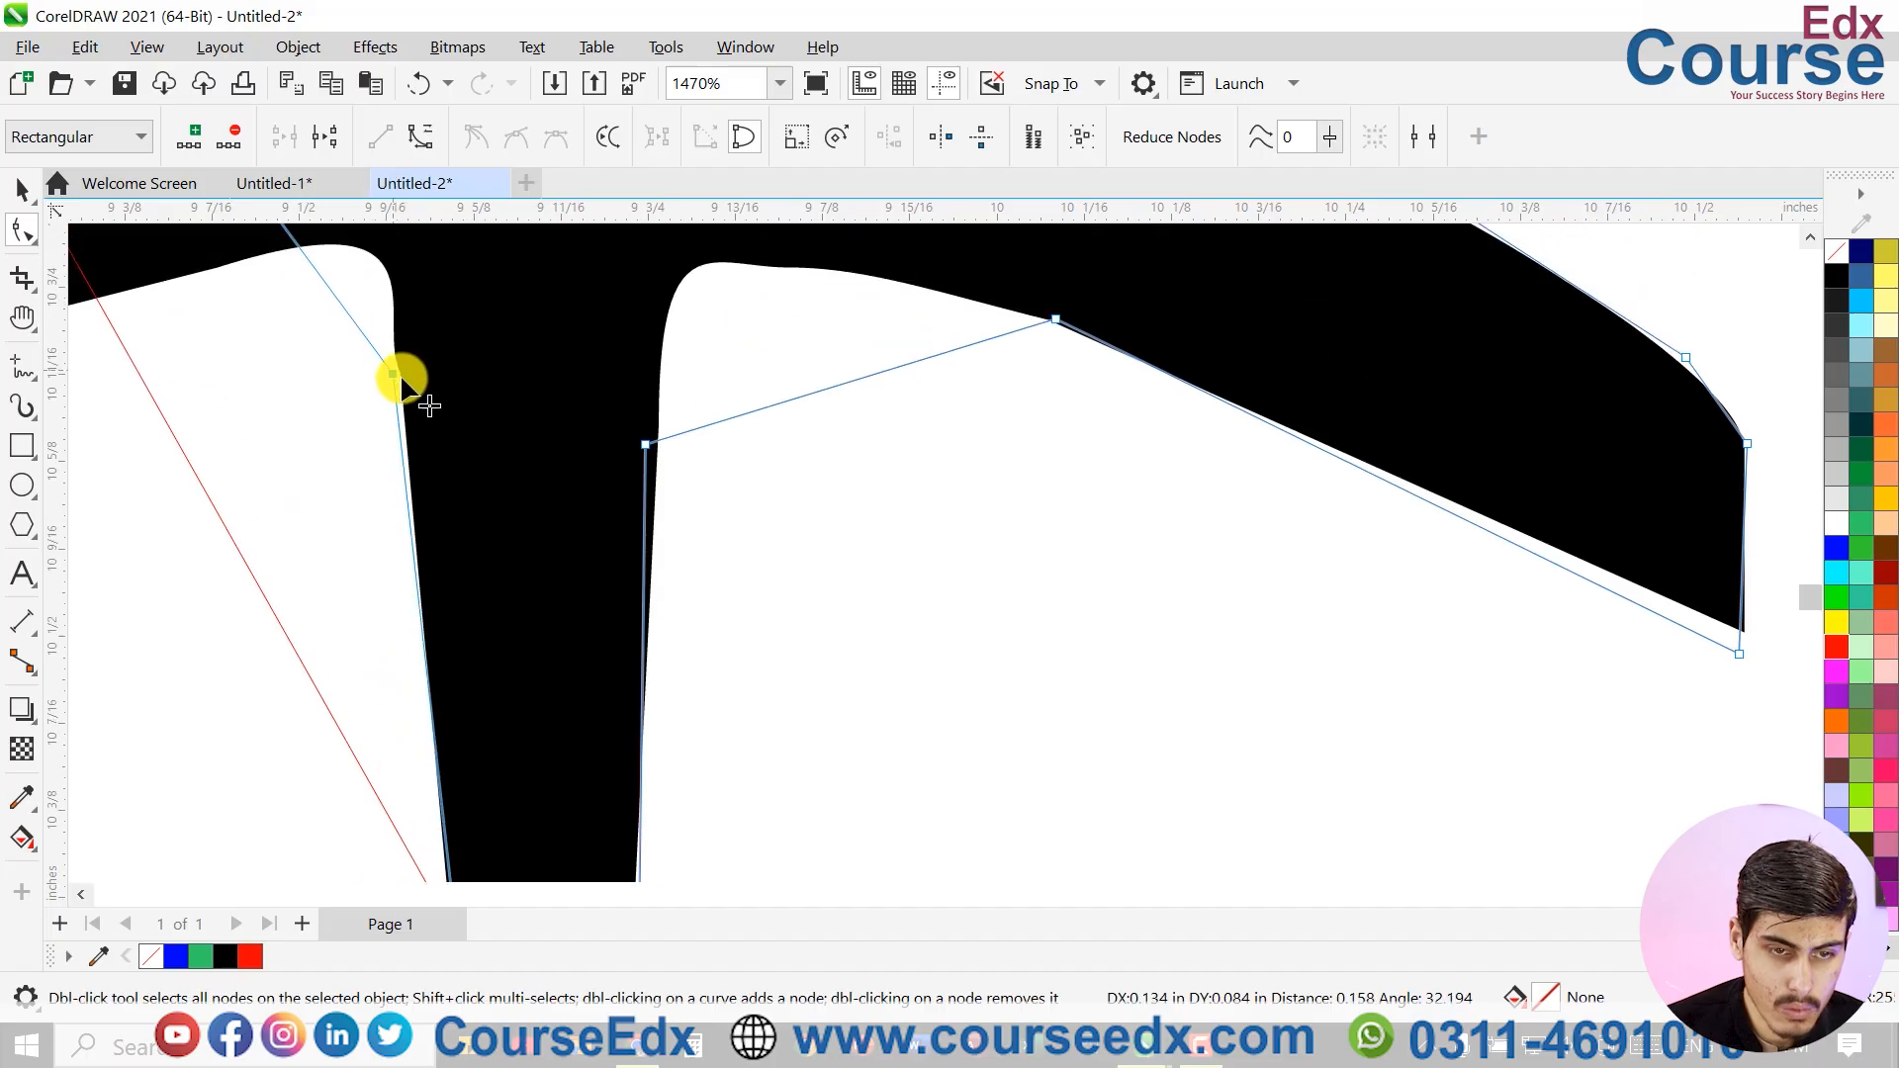
Trace the left wing's trailing edge and place nodes around the left wingtip
scroll(273, 279, down, 3)
scroll(495, 608, up, 1)
key(space)
click(24, 233)
drag(445, 455, 261, 707)
double_click(262, 641)
drag(263, 615, 273, 619)
Add nodes along the left wing's leading edge tracing the outer and inner left engines
double_click(269, 551)
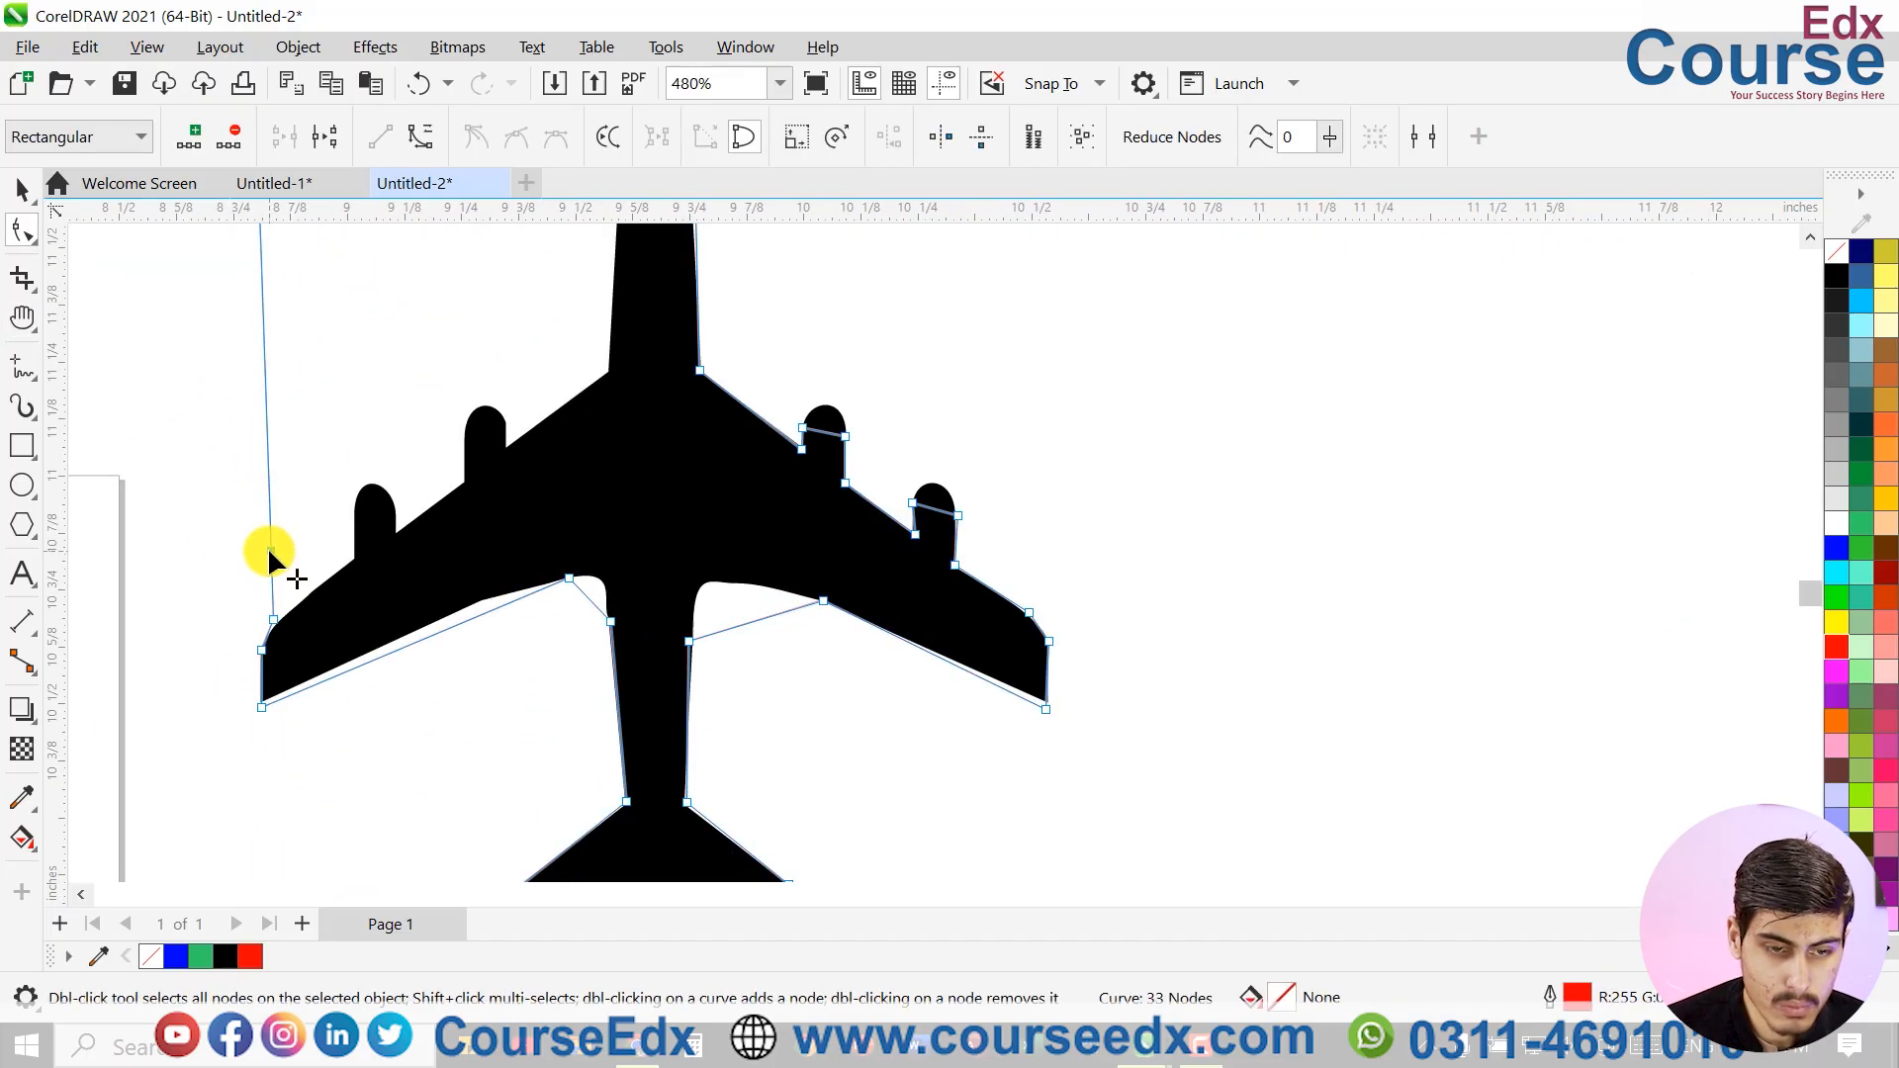
drag(269, 551, 353, 570)
scroll(356, 577, up, 3)
drag(311, 415, 331, 314)
drag(317, 266, 911, 327)
scroll(544, 262, down, 2)
scroll(544, 355, up, 3)
double_click(358, 270)
drag(772, 463, 559, 765)
Finish the left side of the trace with a node at the left wing root beside the fuselage
scroll(559, 765, down, 4)
click(22, 234)
double_click(542, 674)
scroll(590, 702, up, 2)
scroll(589, 707, up, 2)
drag(513, 562, 776, 709)
Fill the traced airplane shape with red and reselect it
scroll(811, 673, down, 6)
key(space)
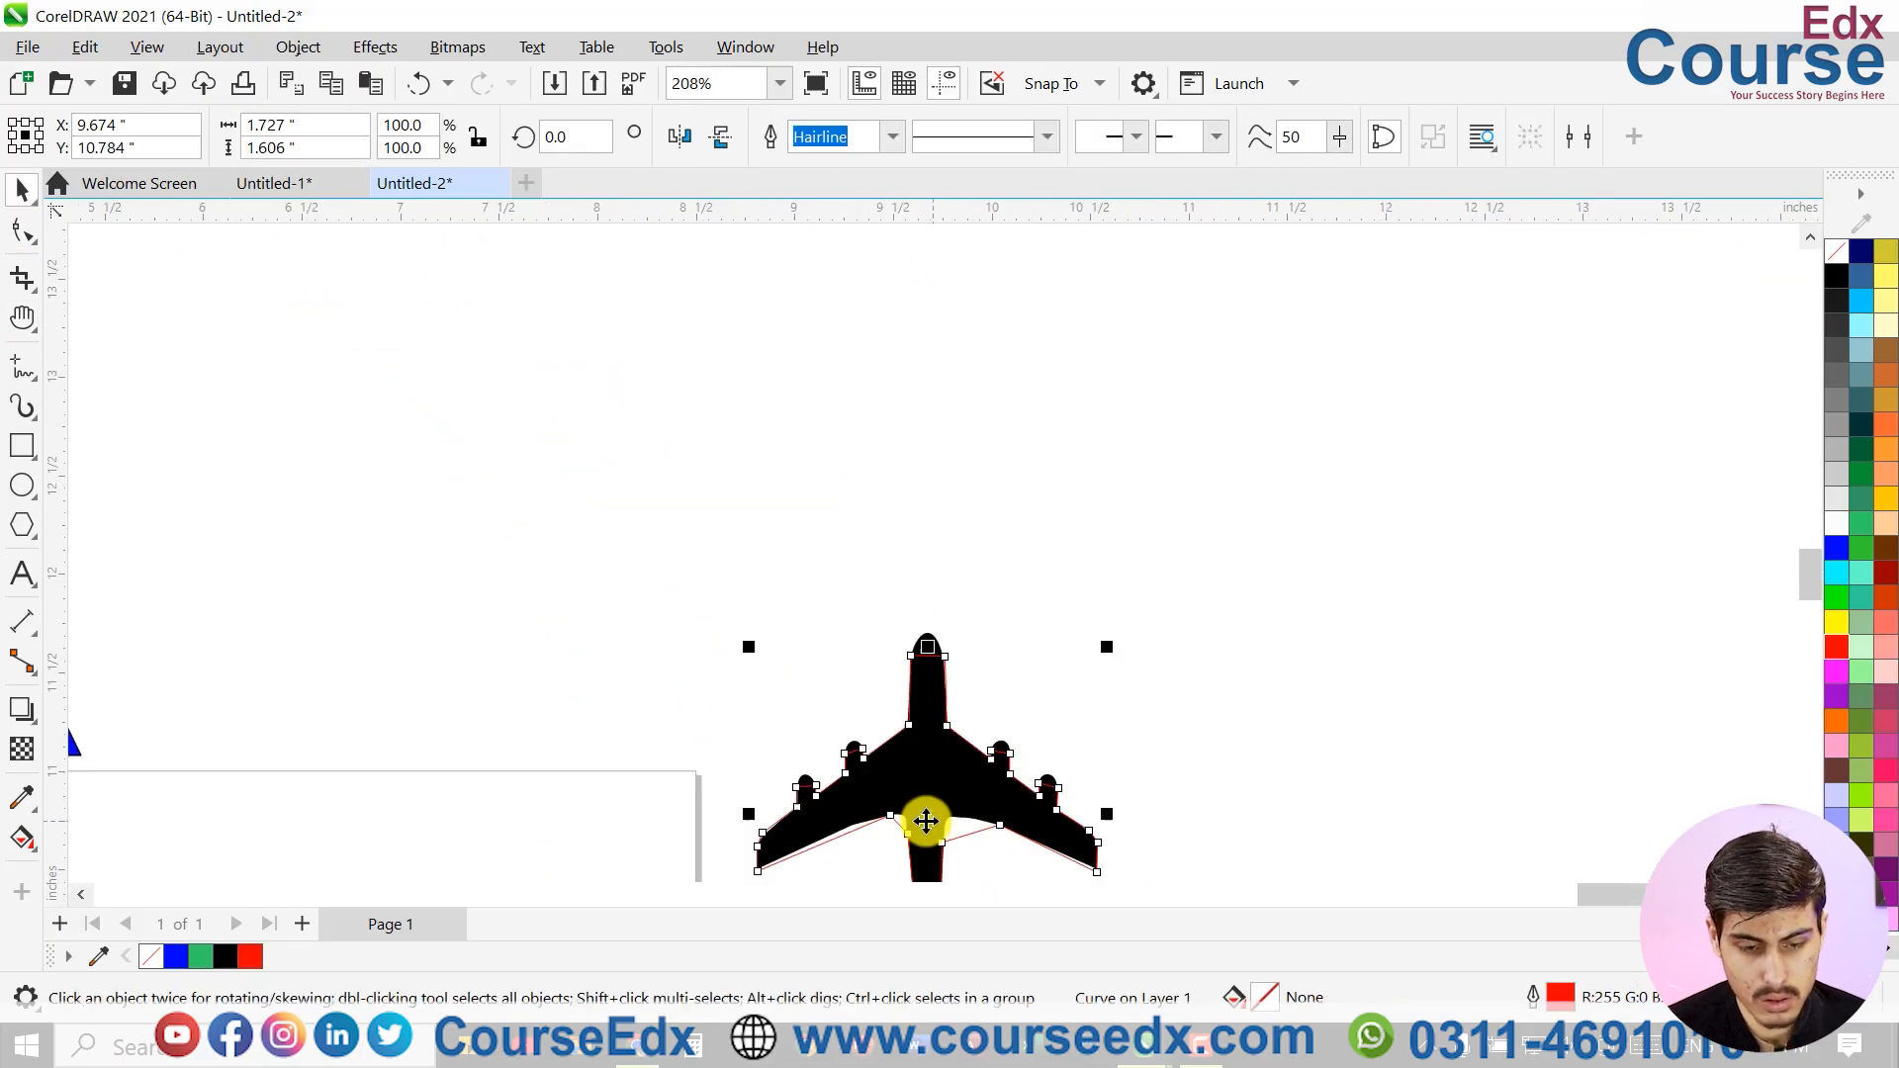
key(shift+F2)
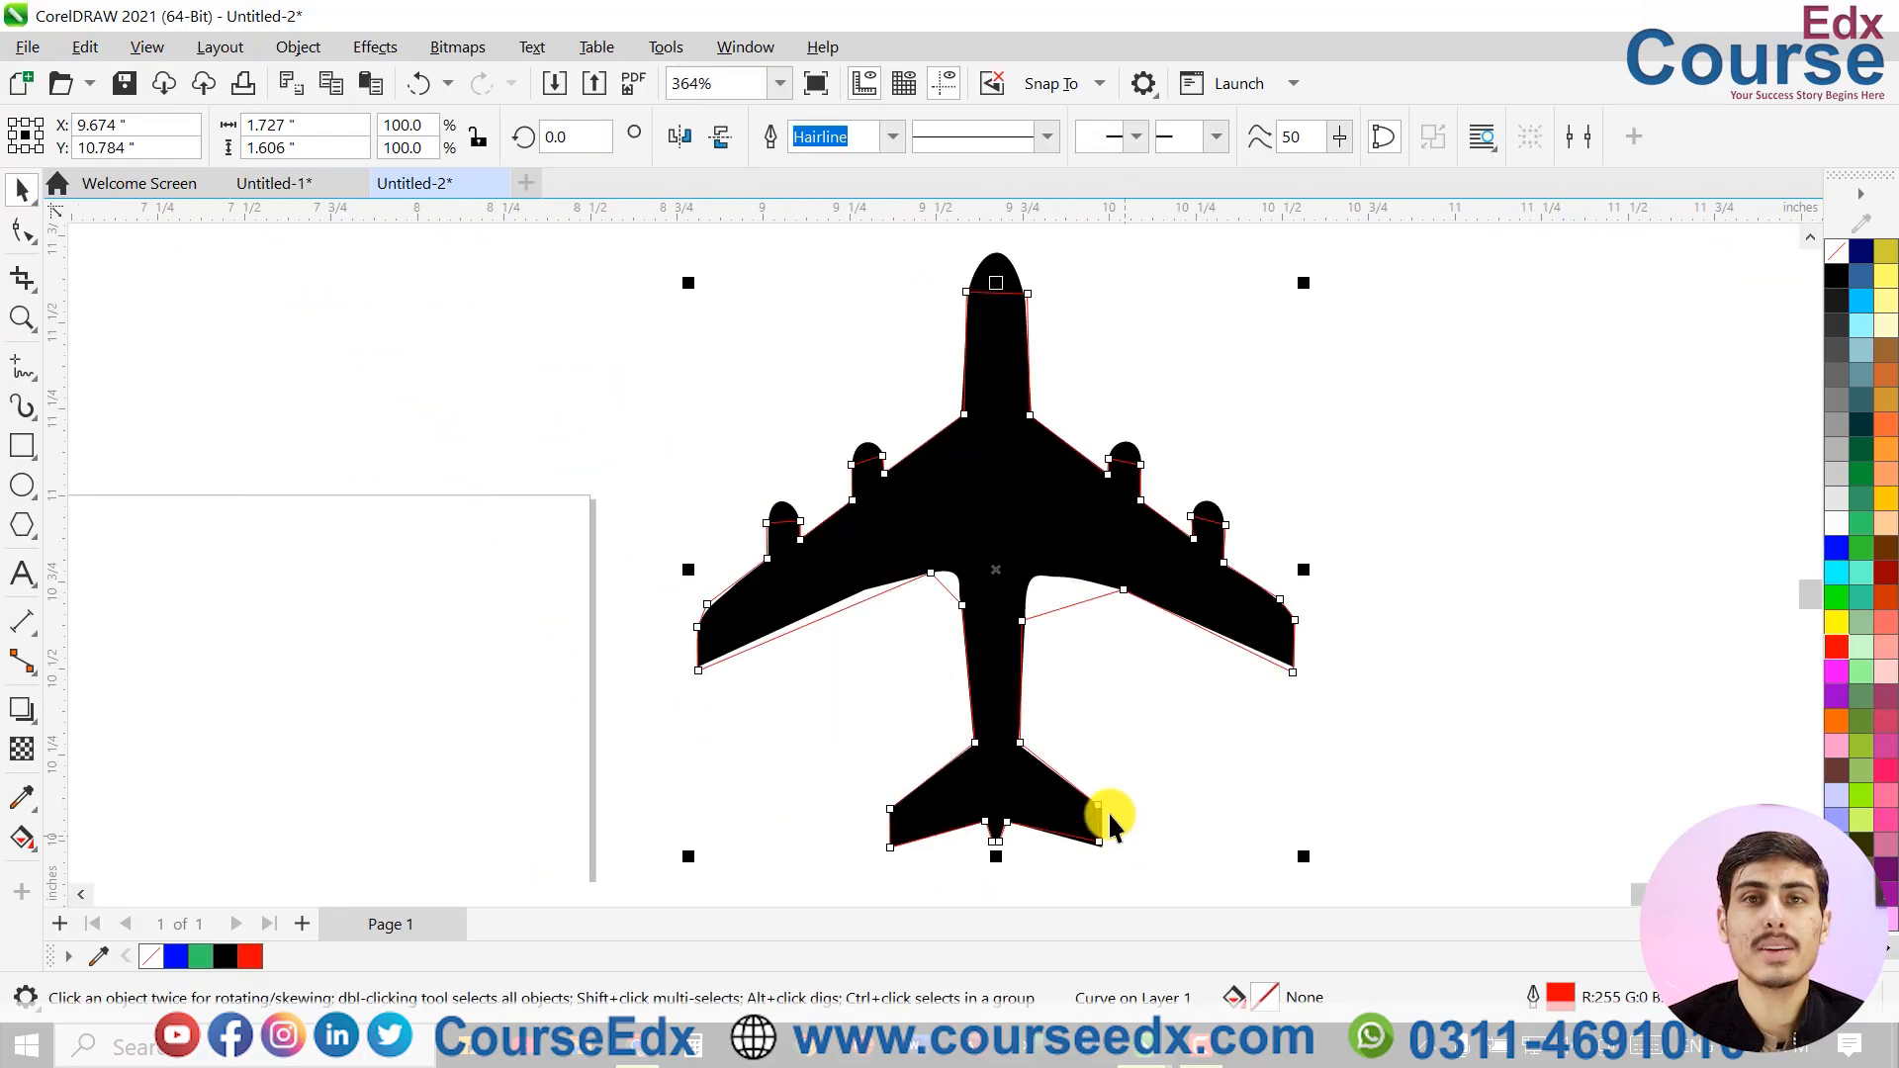
click(1836, 651)
click(1216, 440)
click(1028, 478)
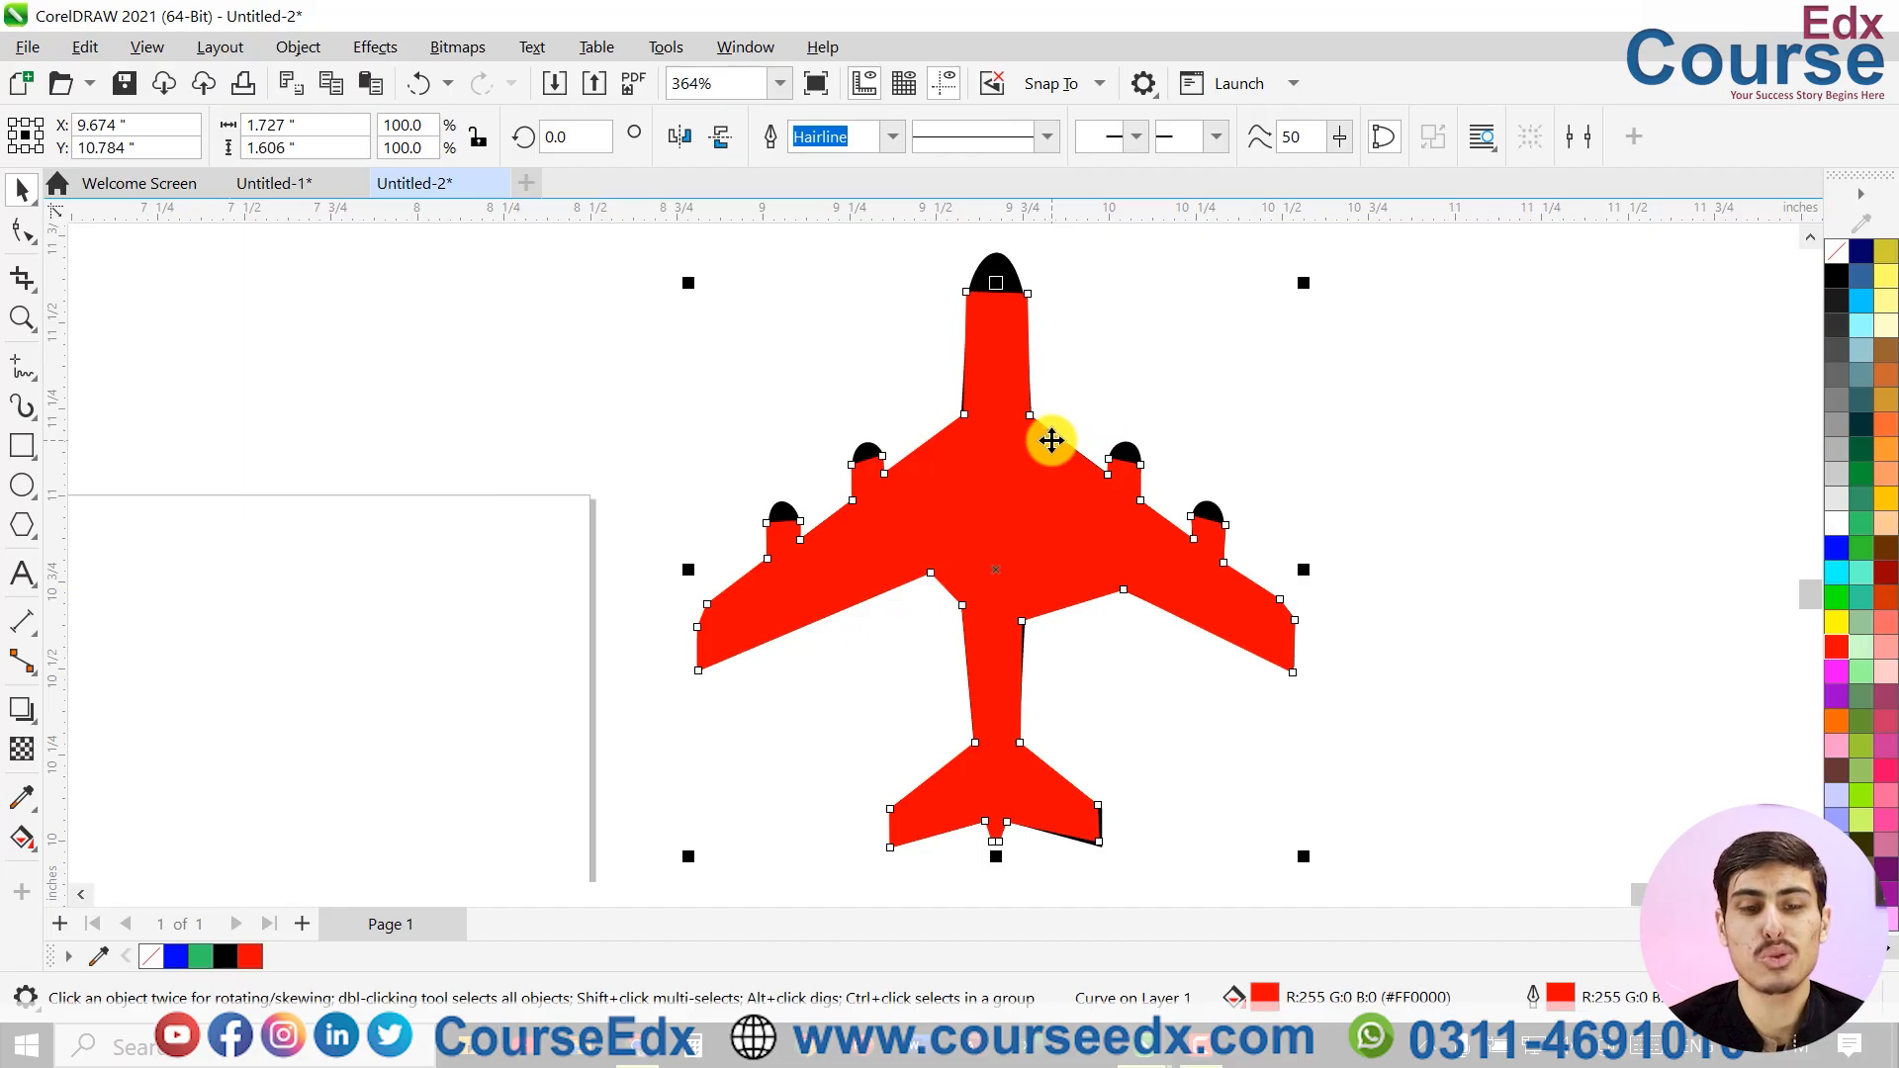
Examine how the red shape fits the airplane's nose and engine tips
key(z)
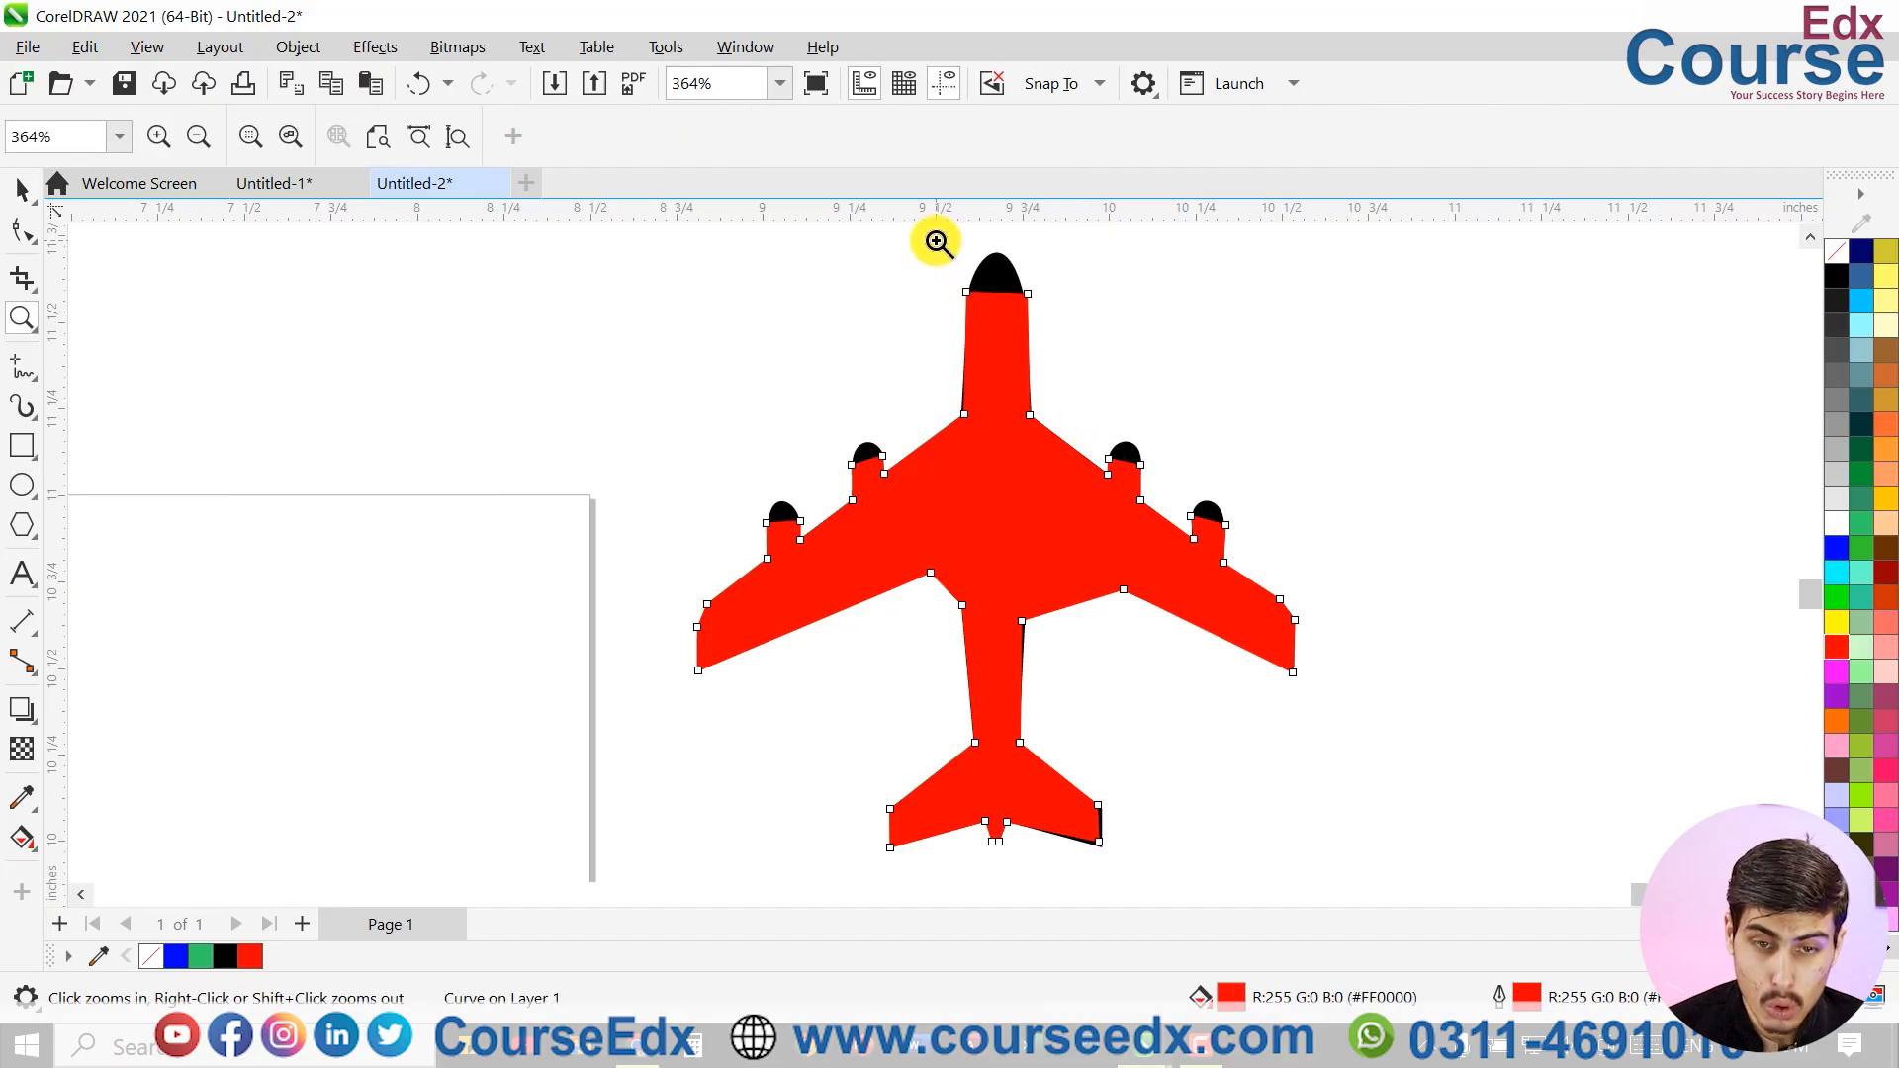
drag(1030, 295, 1027, 291)
key(space)
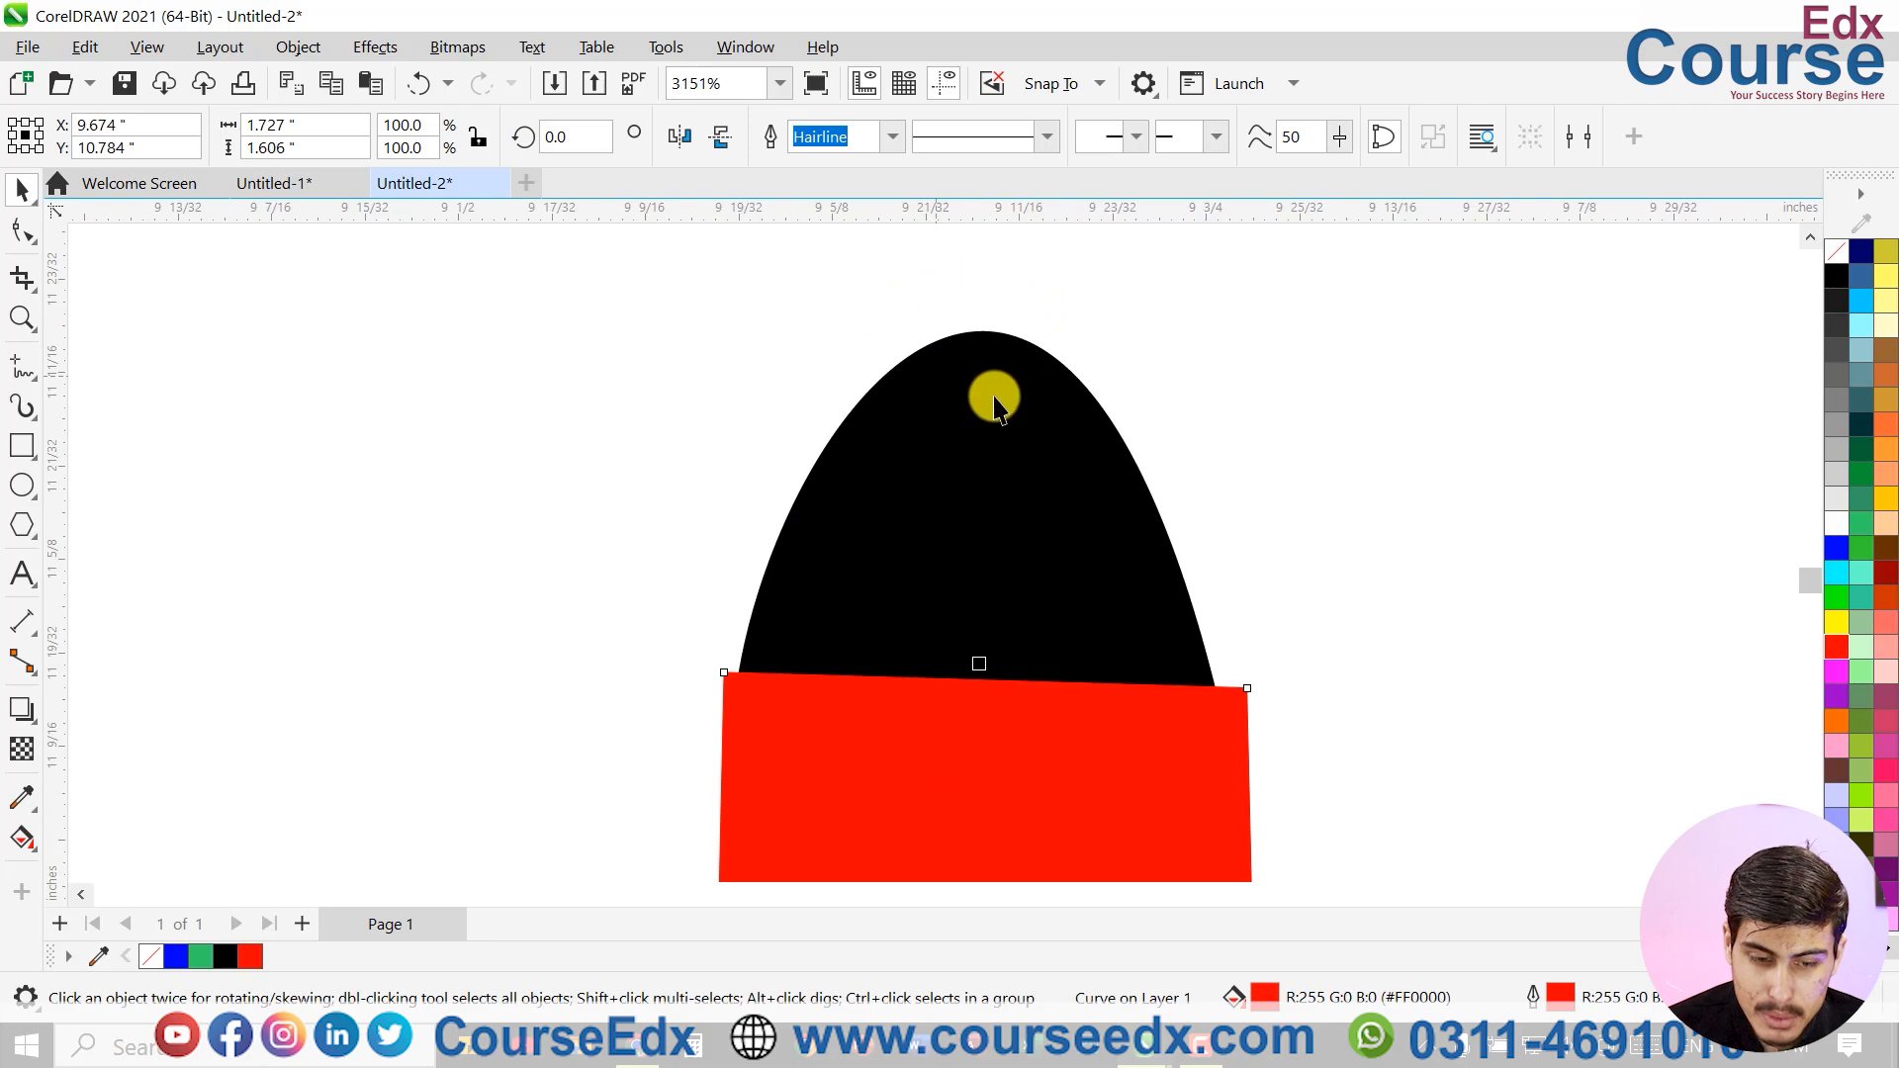
key(h)
scroll(1035, 534, down, 5)
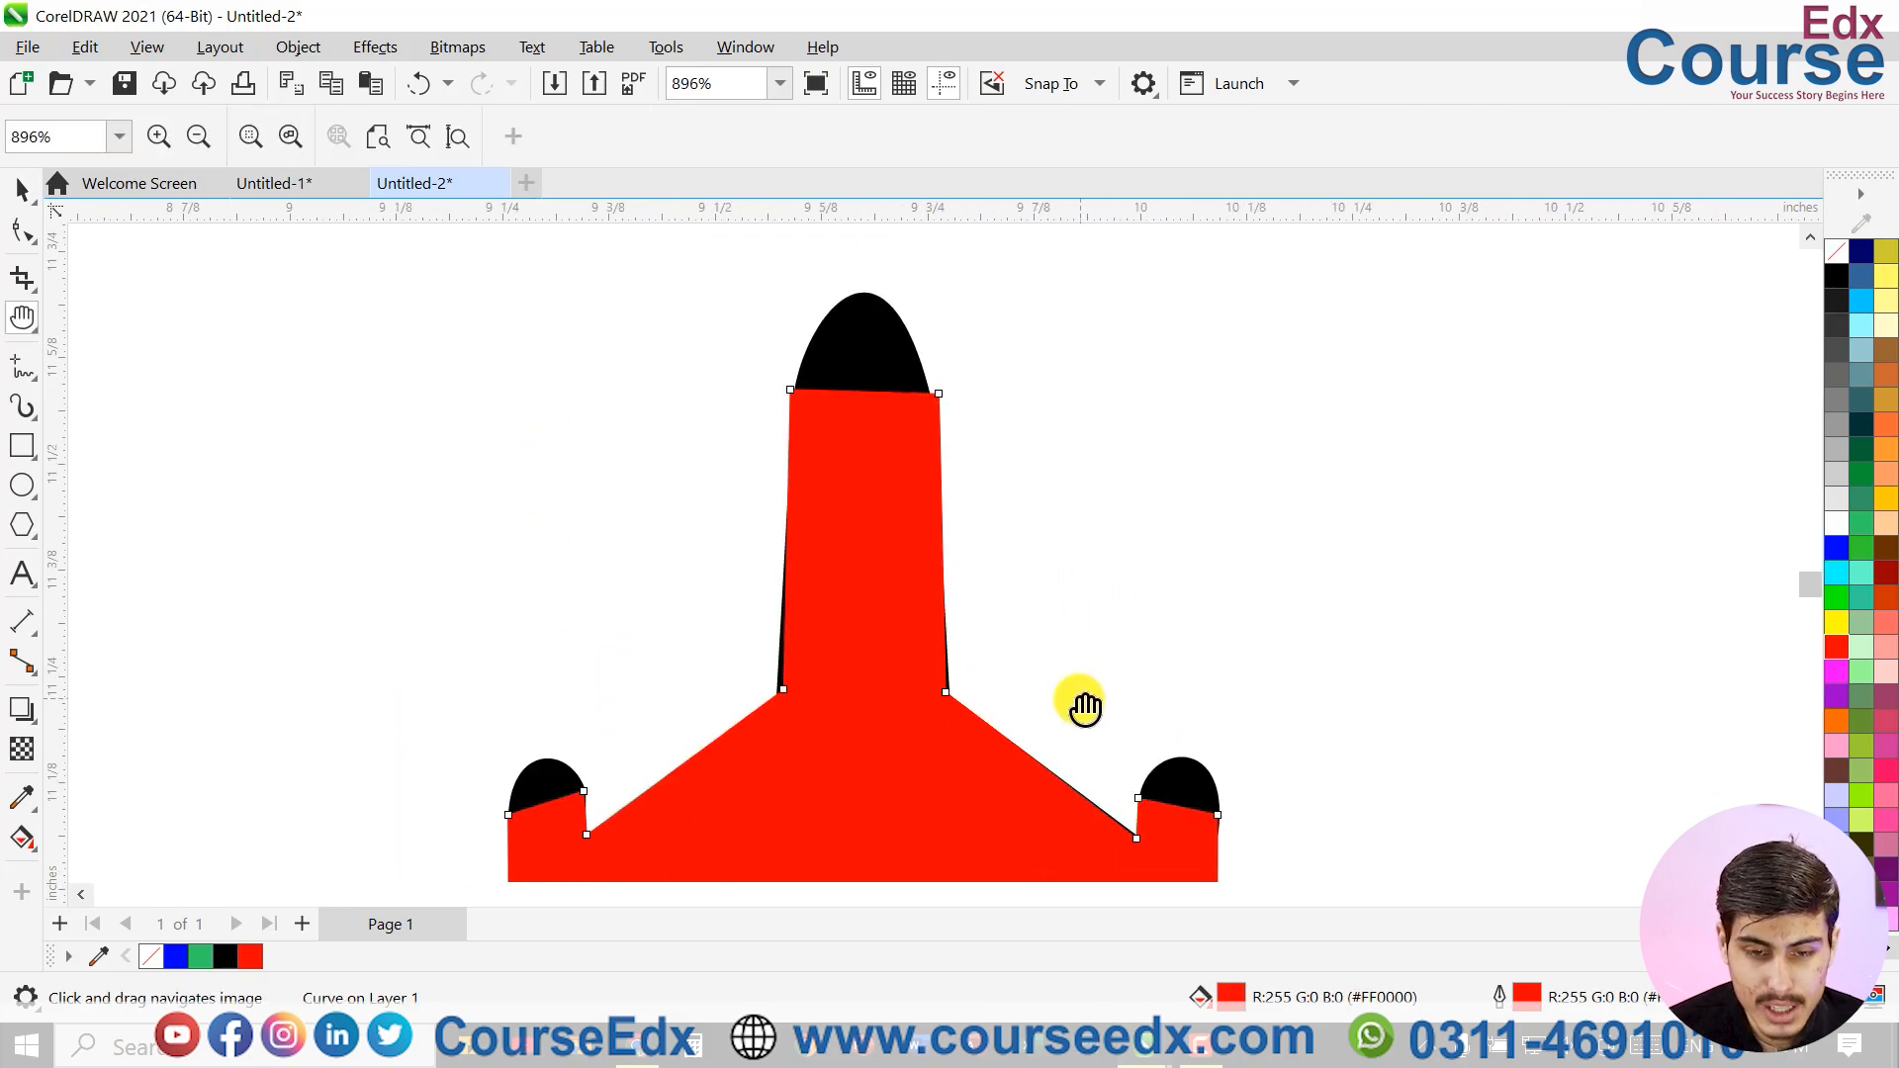
scroll(1049, 693, up, 4)
scroll(1029, 623, down, 4)
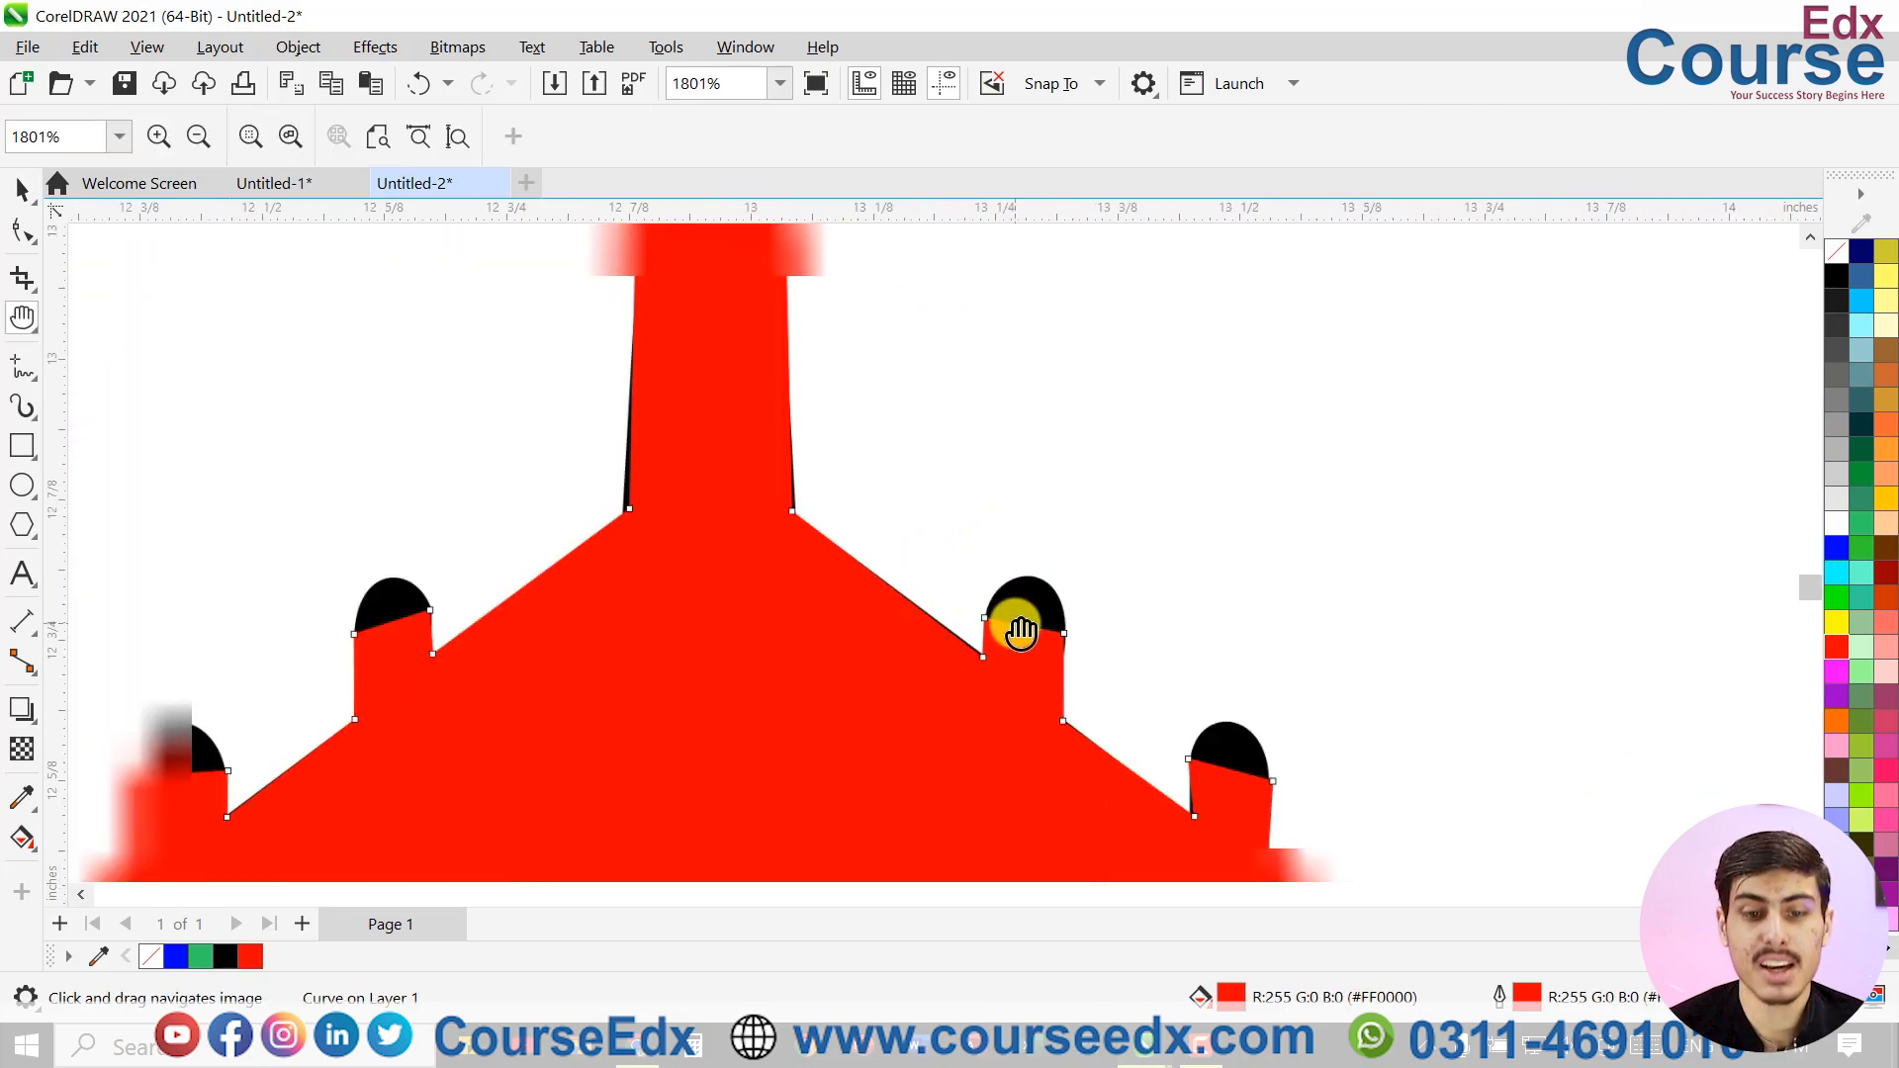
key(space)
key(h)
drag(746, 479, 908, 760)
key(space)
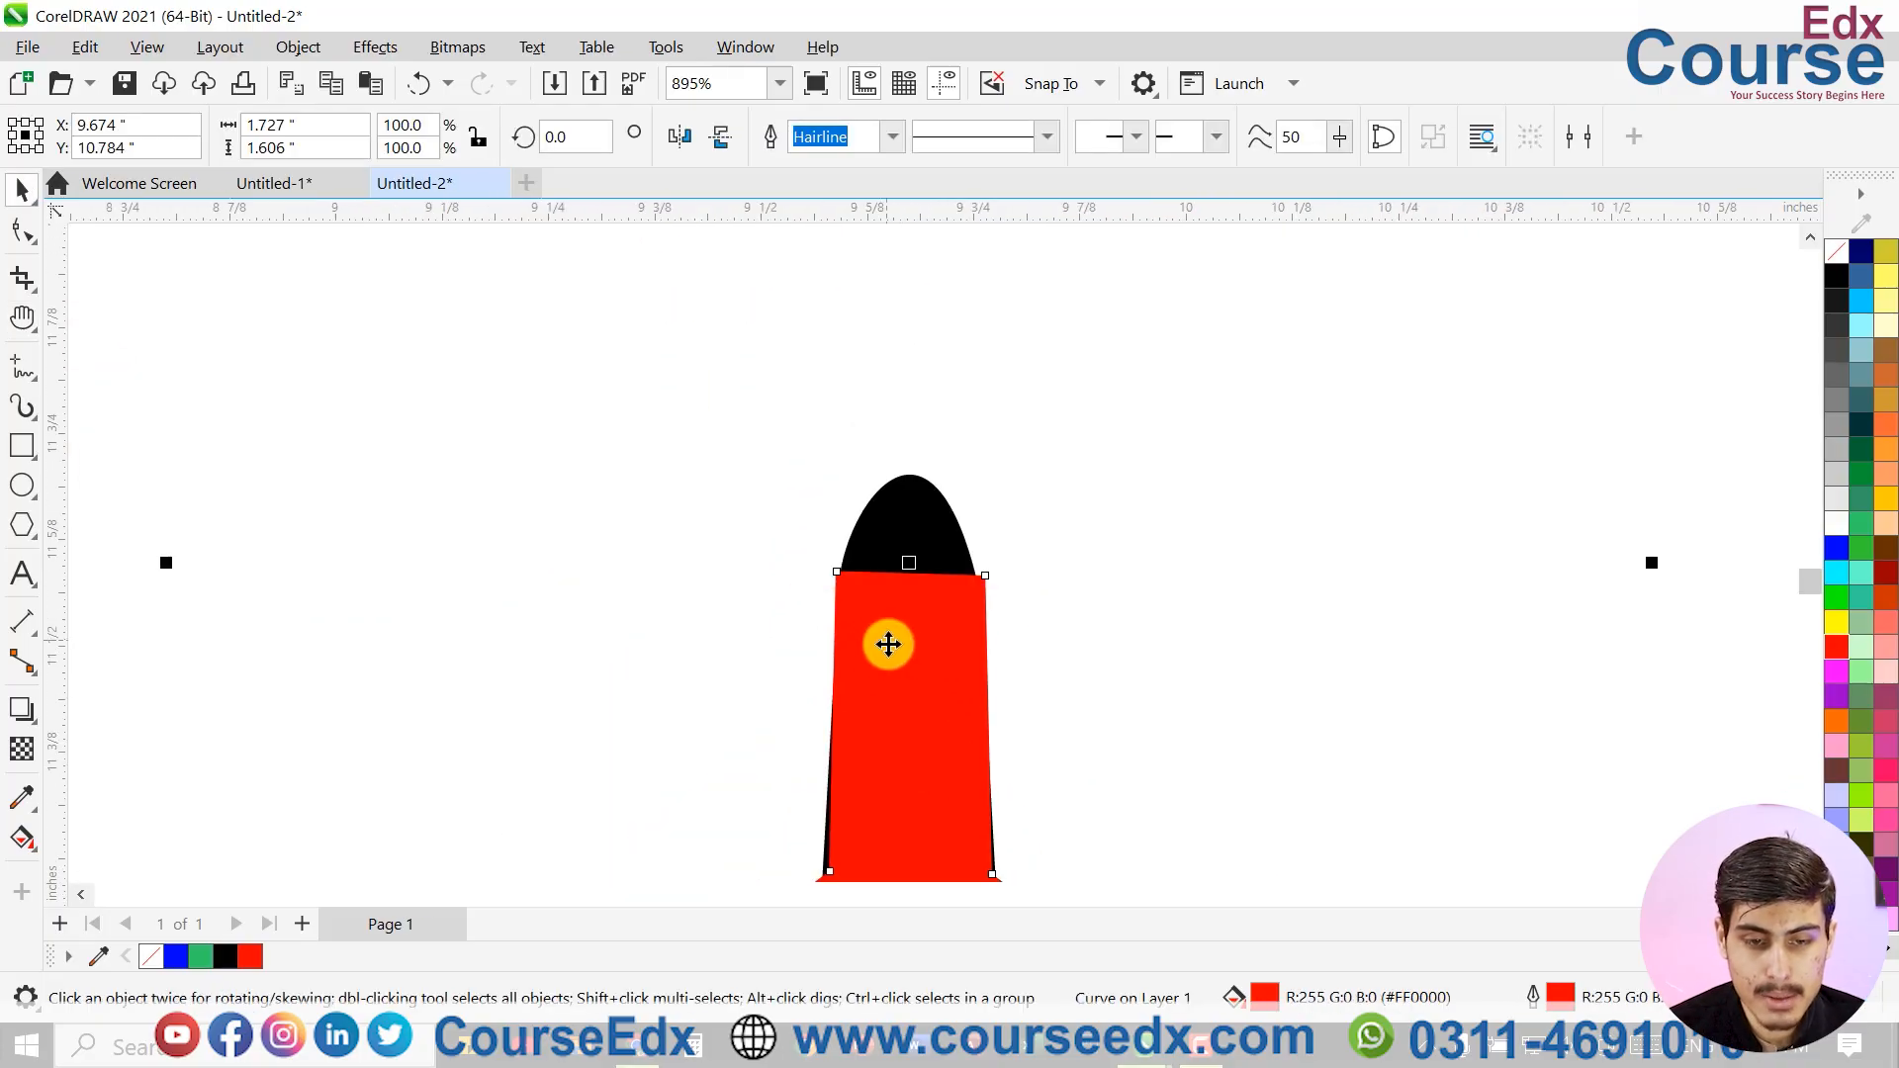
Convert the straight segment across the base of the airplane's nose to a curve
scroll(895, 645, up, 2)
click(20, 232)
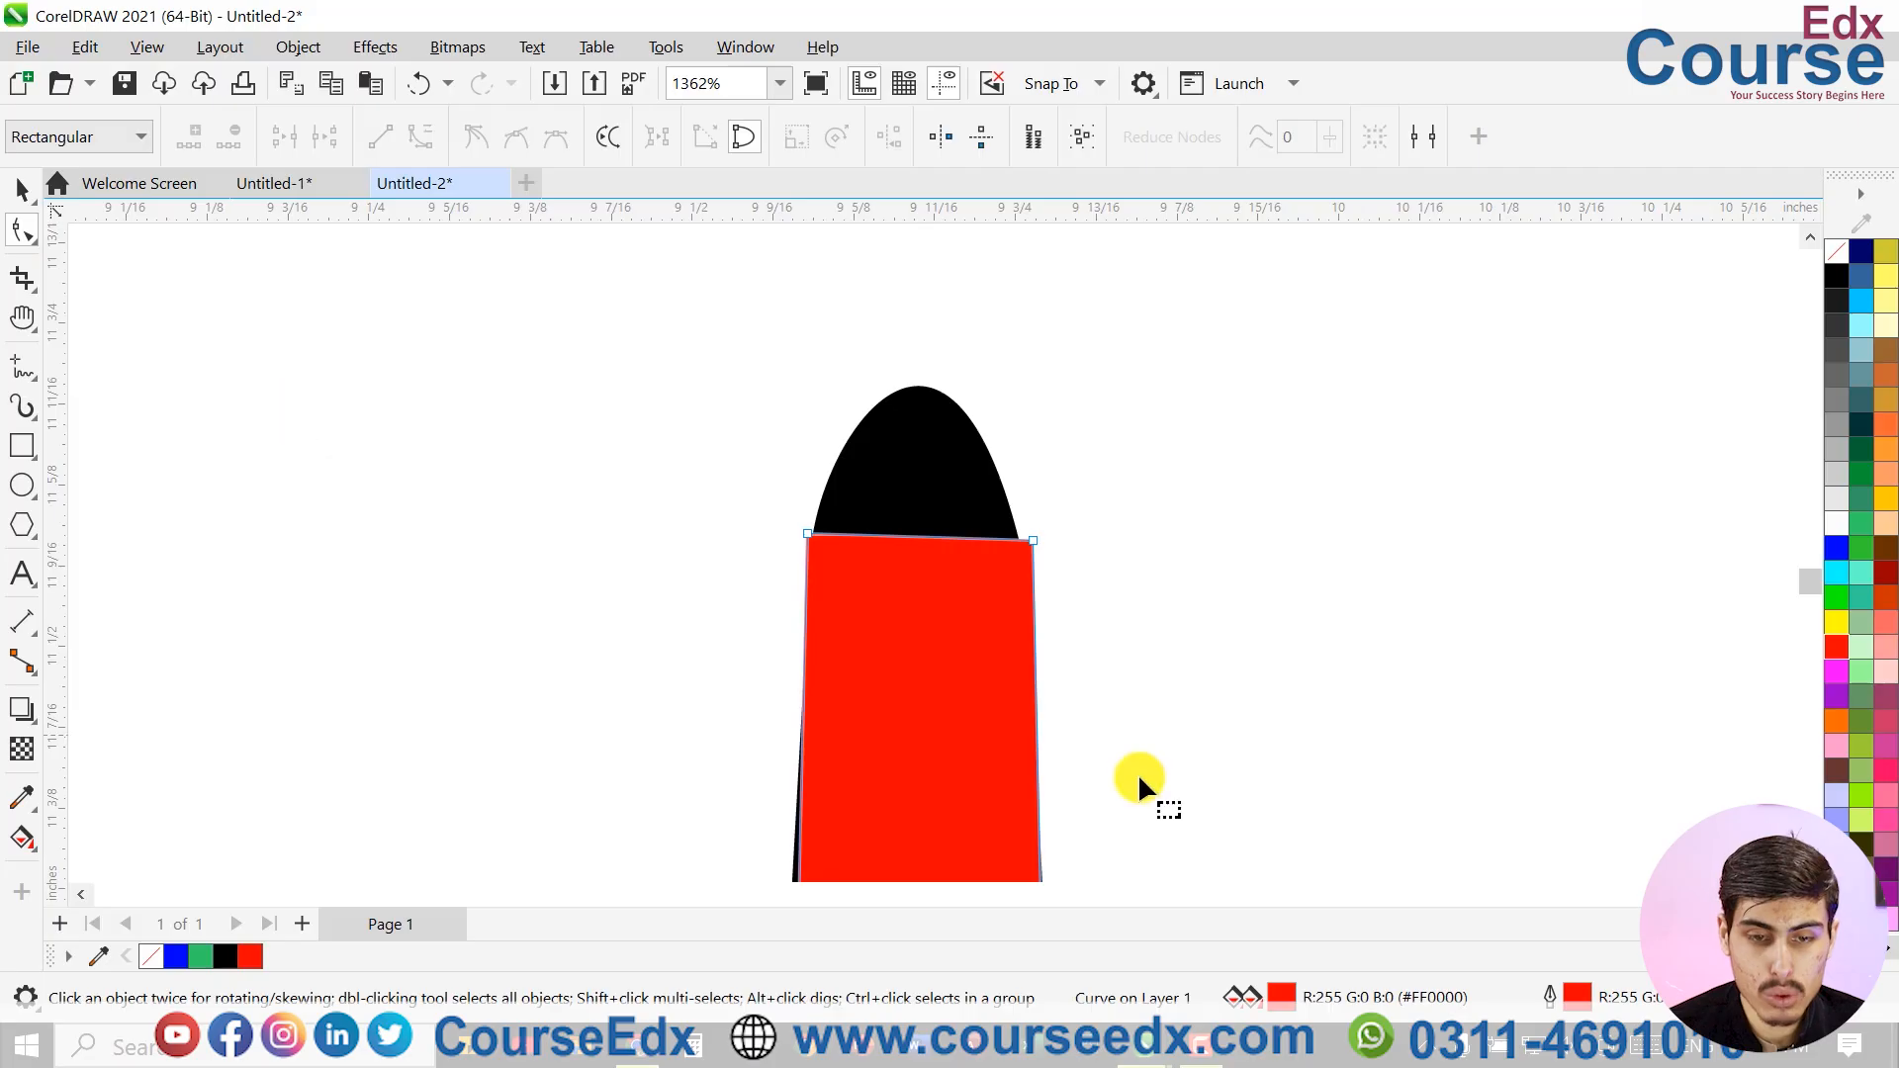
click(920, 547)
scroll(912, 537, up, 4)
click(914, 537)
scroll(914, 537, down, 3)
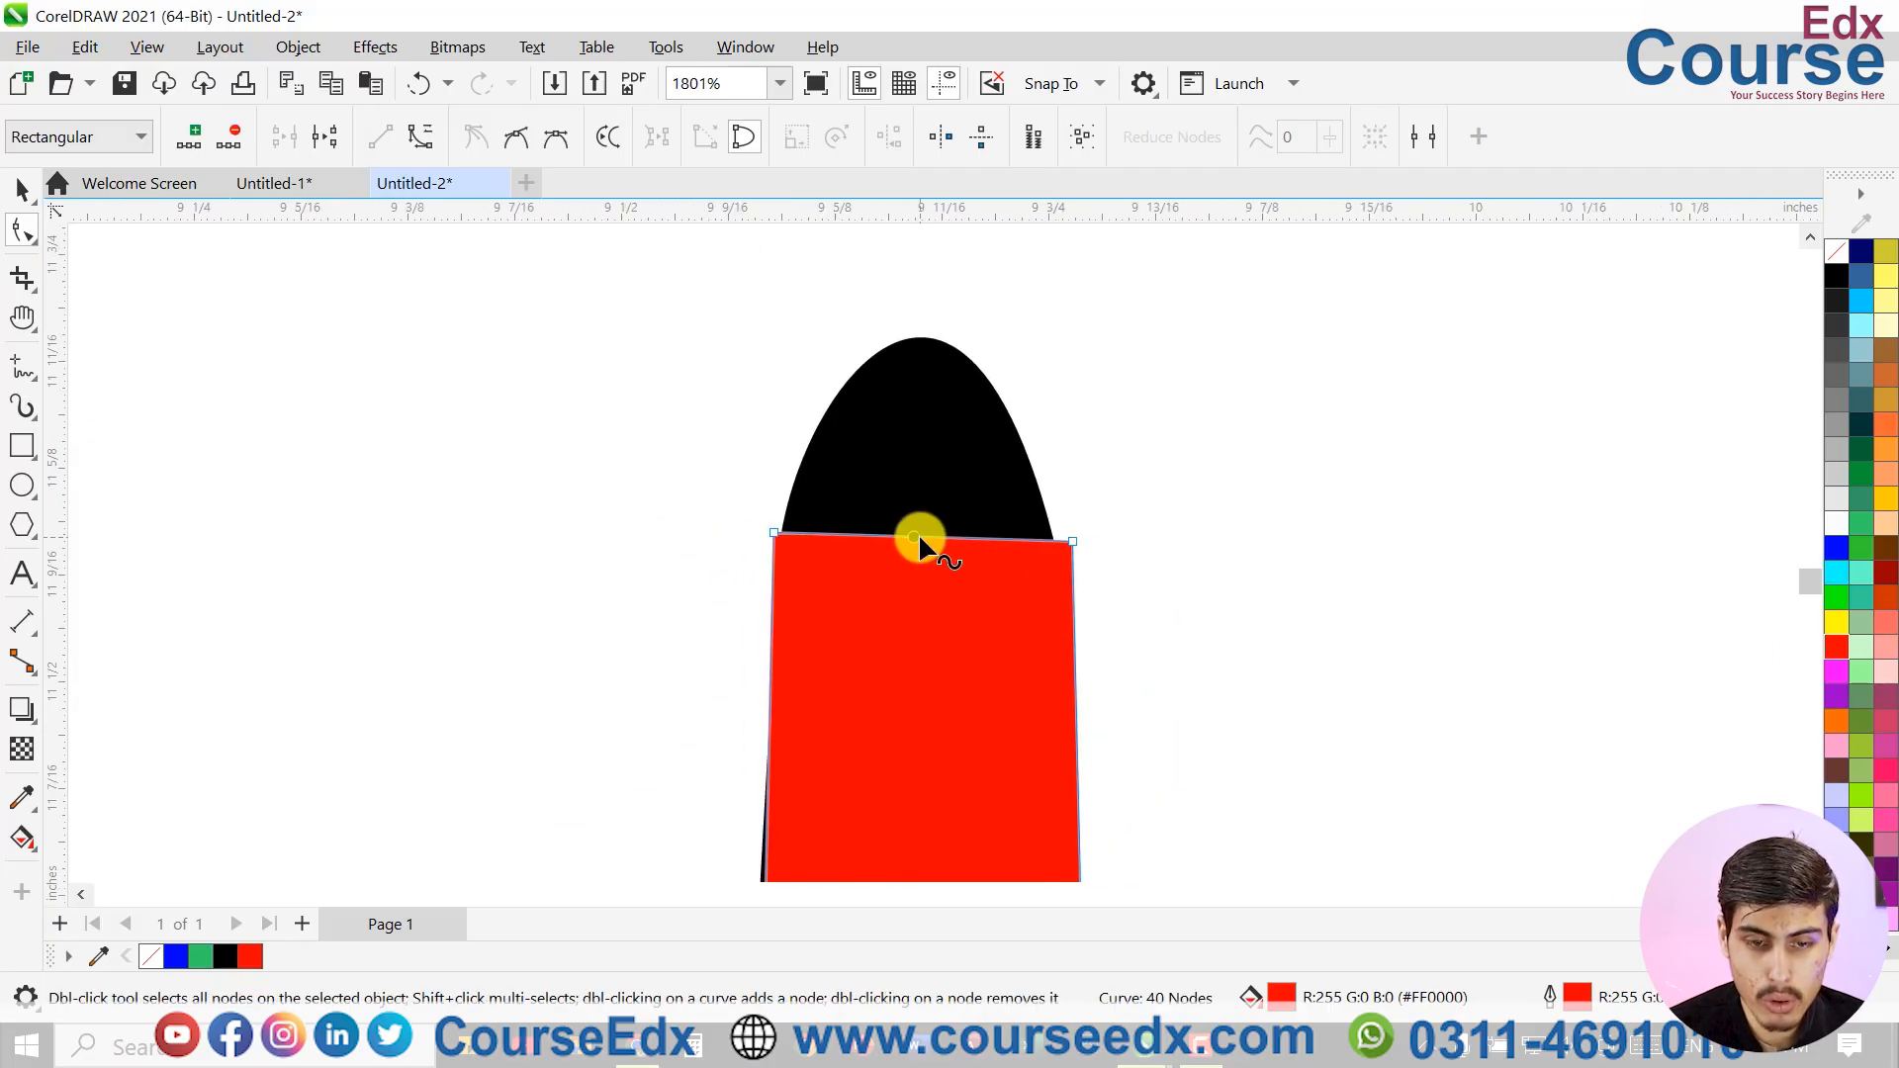
click(417, 138)
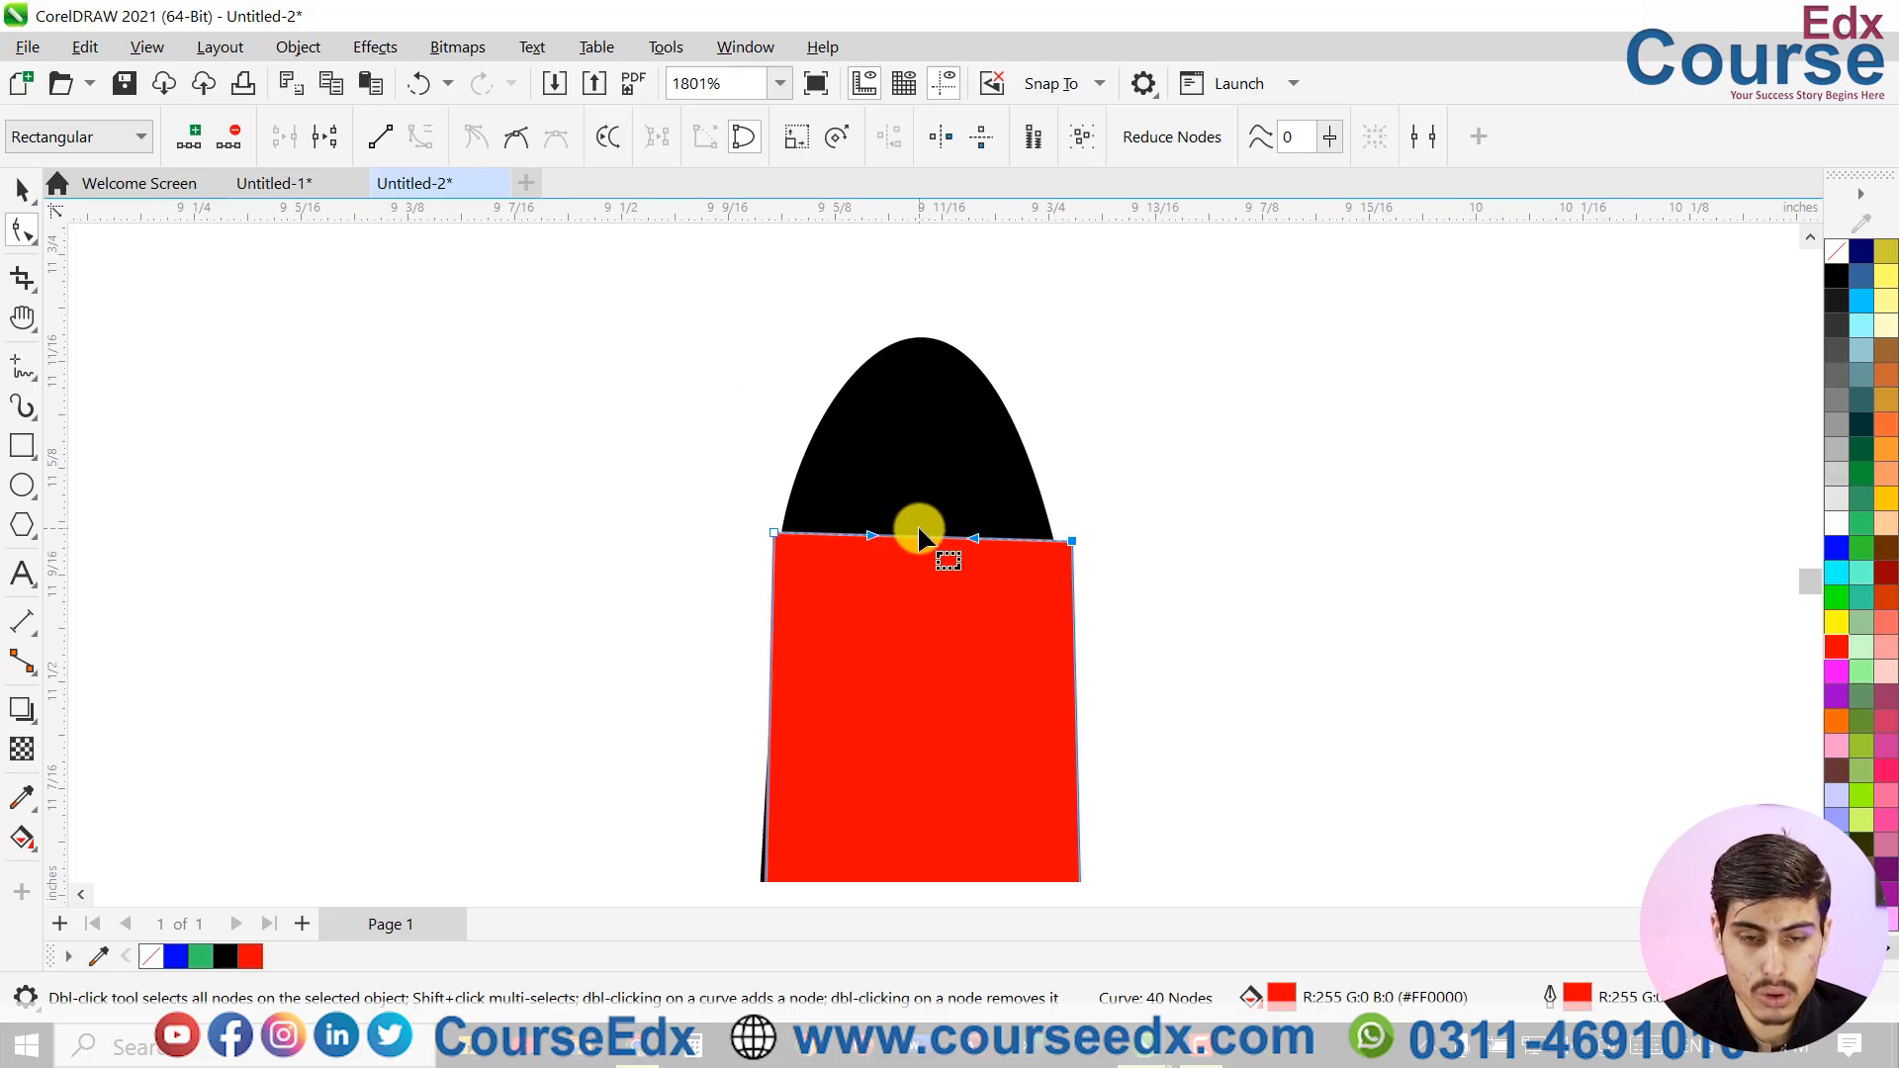
Bend the airplane nose's top segment upward and adjust its control handles to follow the black rounded nose
drag(916, 535, 917, 334)
scroll(985, 435, up, 2)
drag(1138, 613, 1116, 609)
scroll(1110, 595, down, 2)
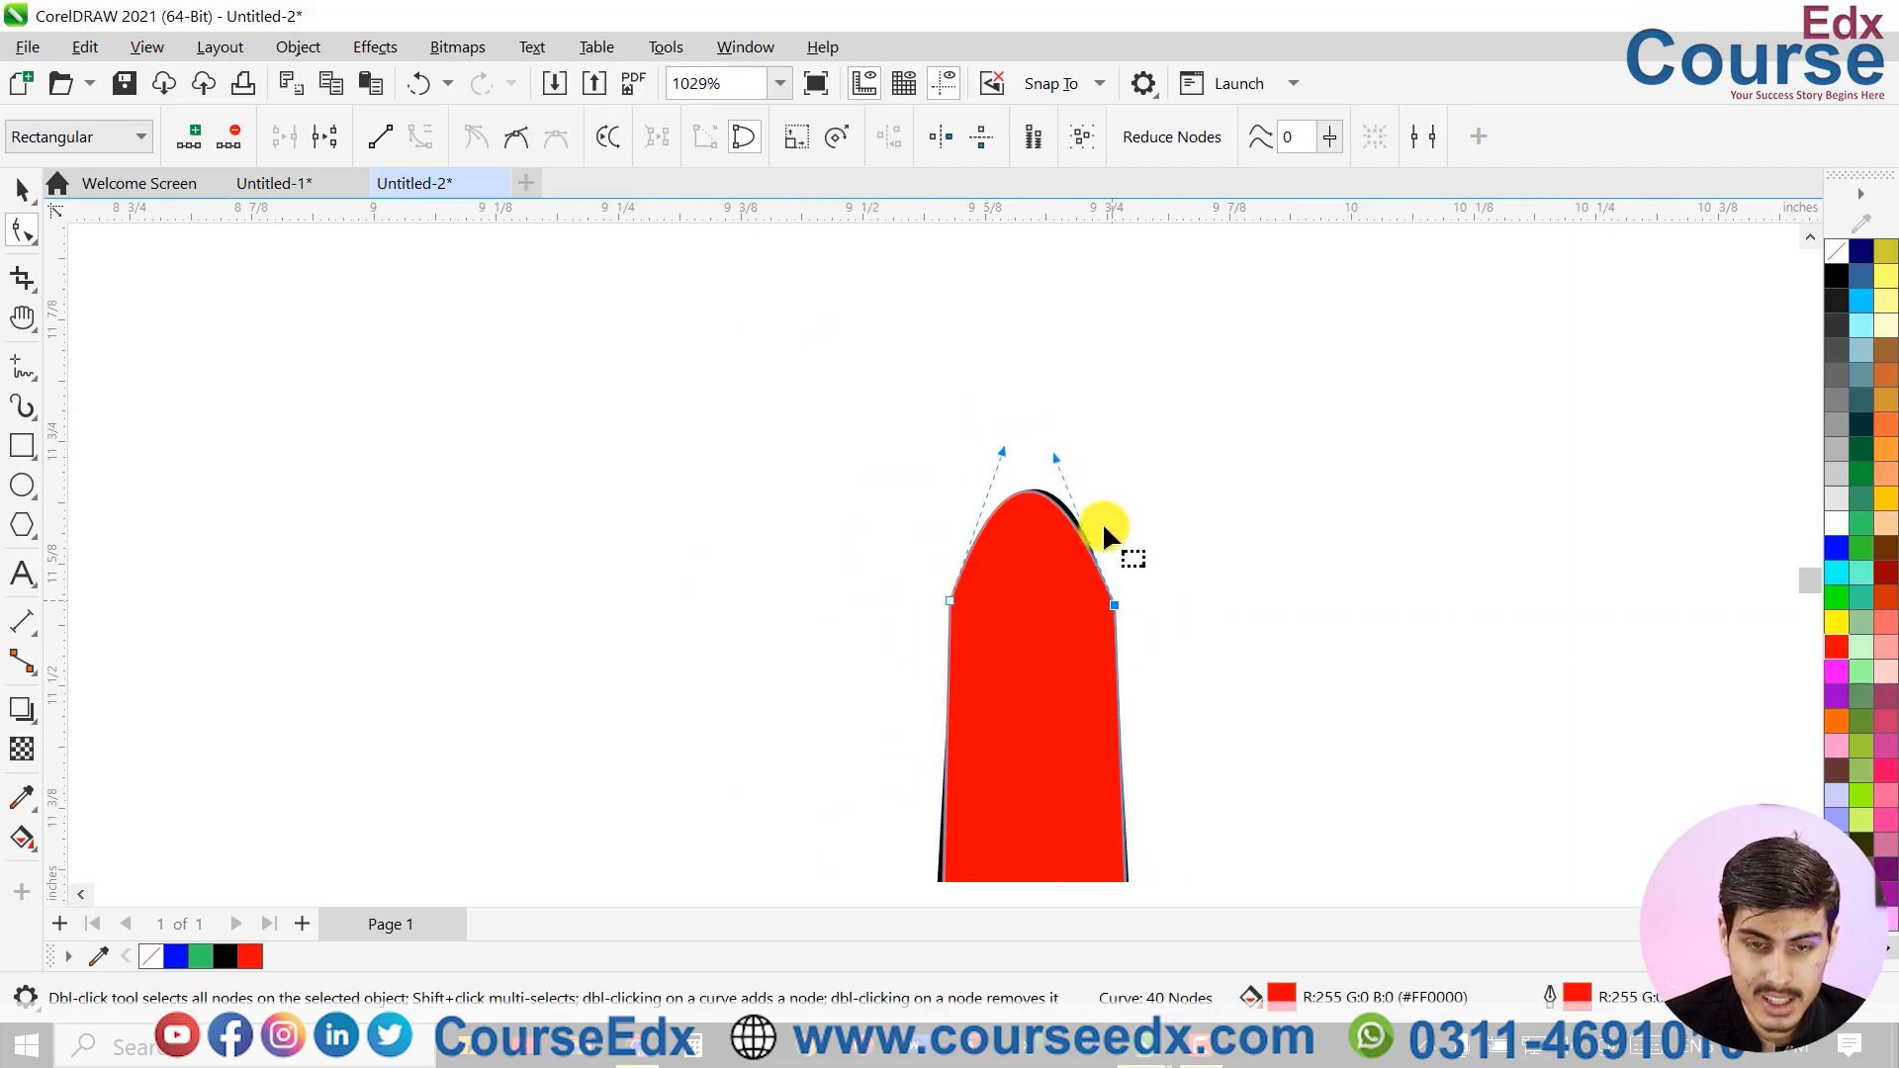
drag(1056, 457, 1066, 456)
scroll(1015, 614, down, 1)
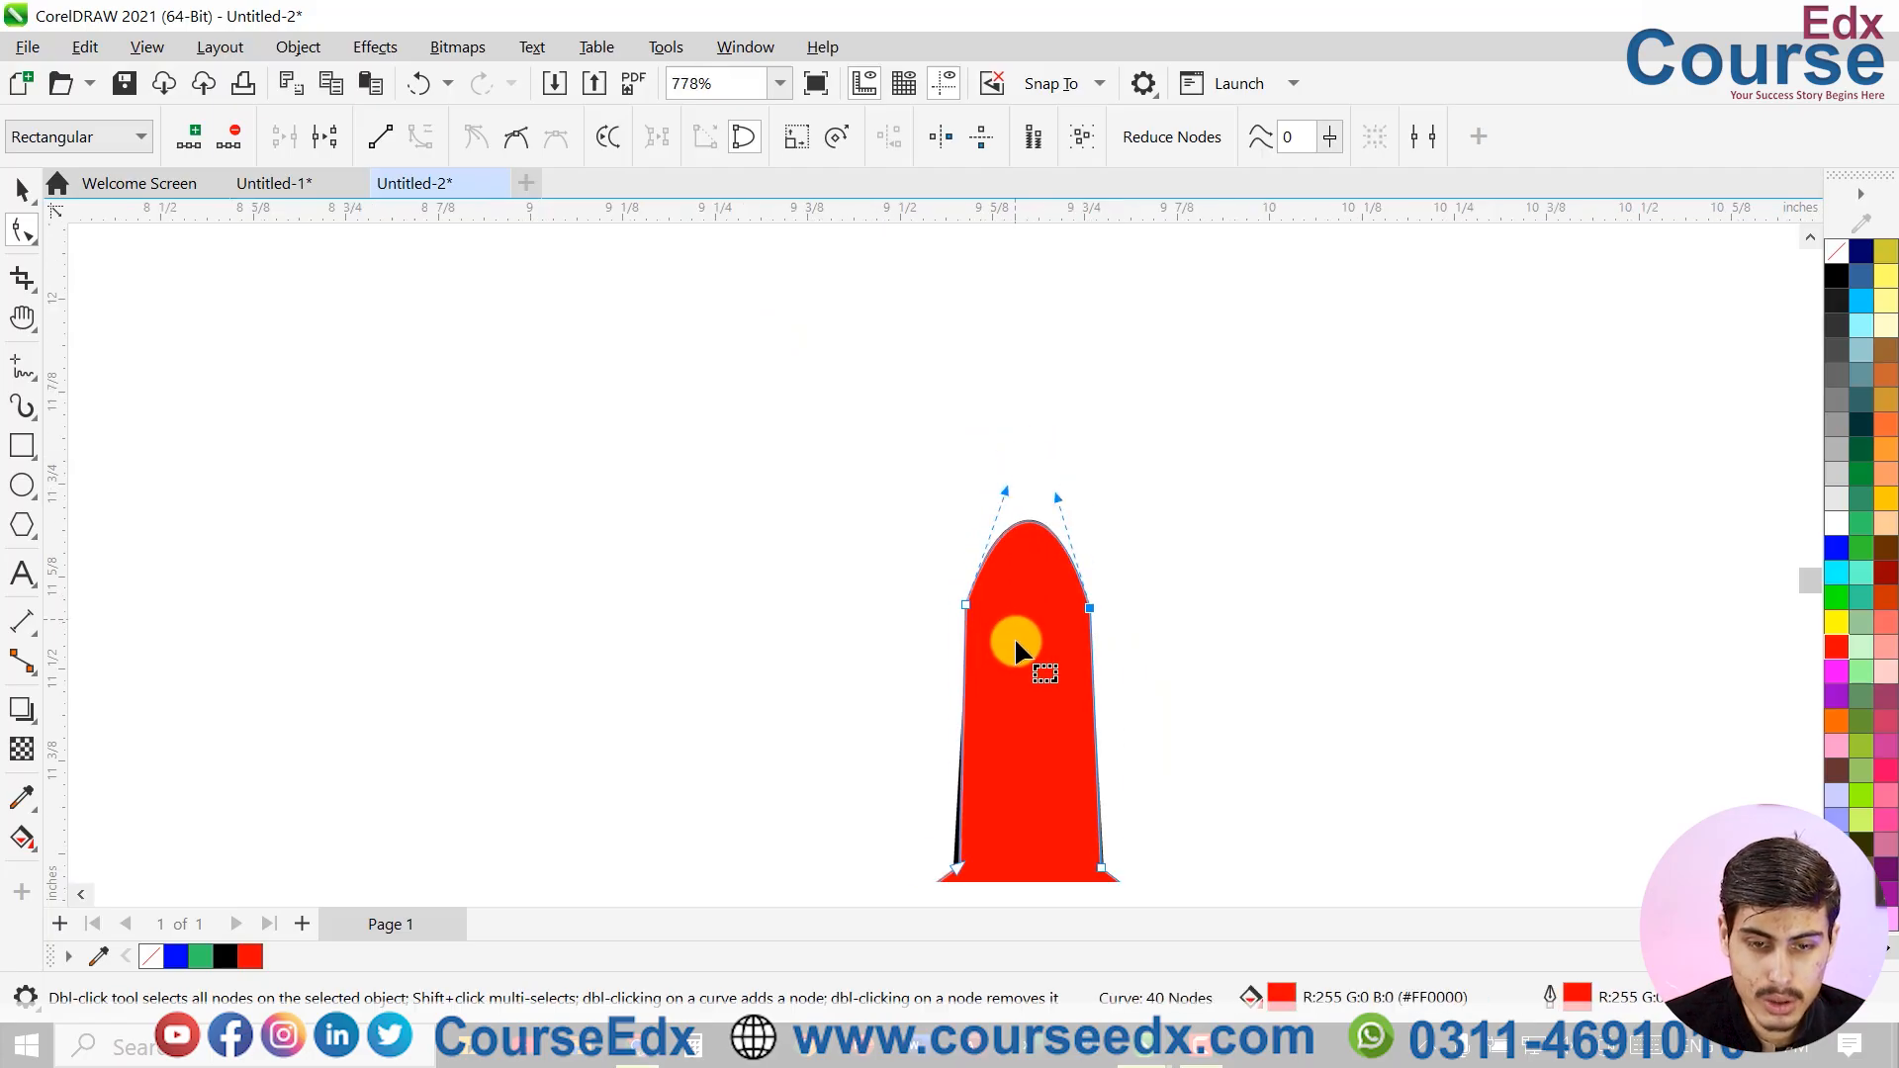
Move the two nodes where the front fuselage meets the wings onto the corners of the black silhouette
scroll(994, 778, up, 4)
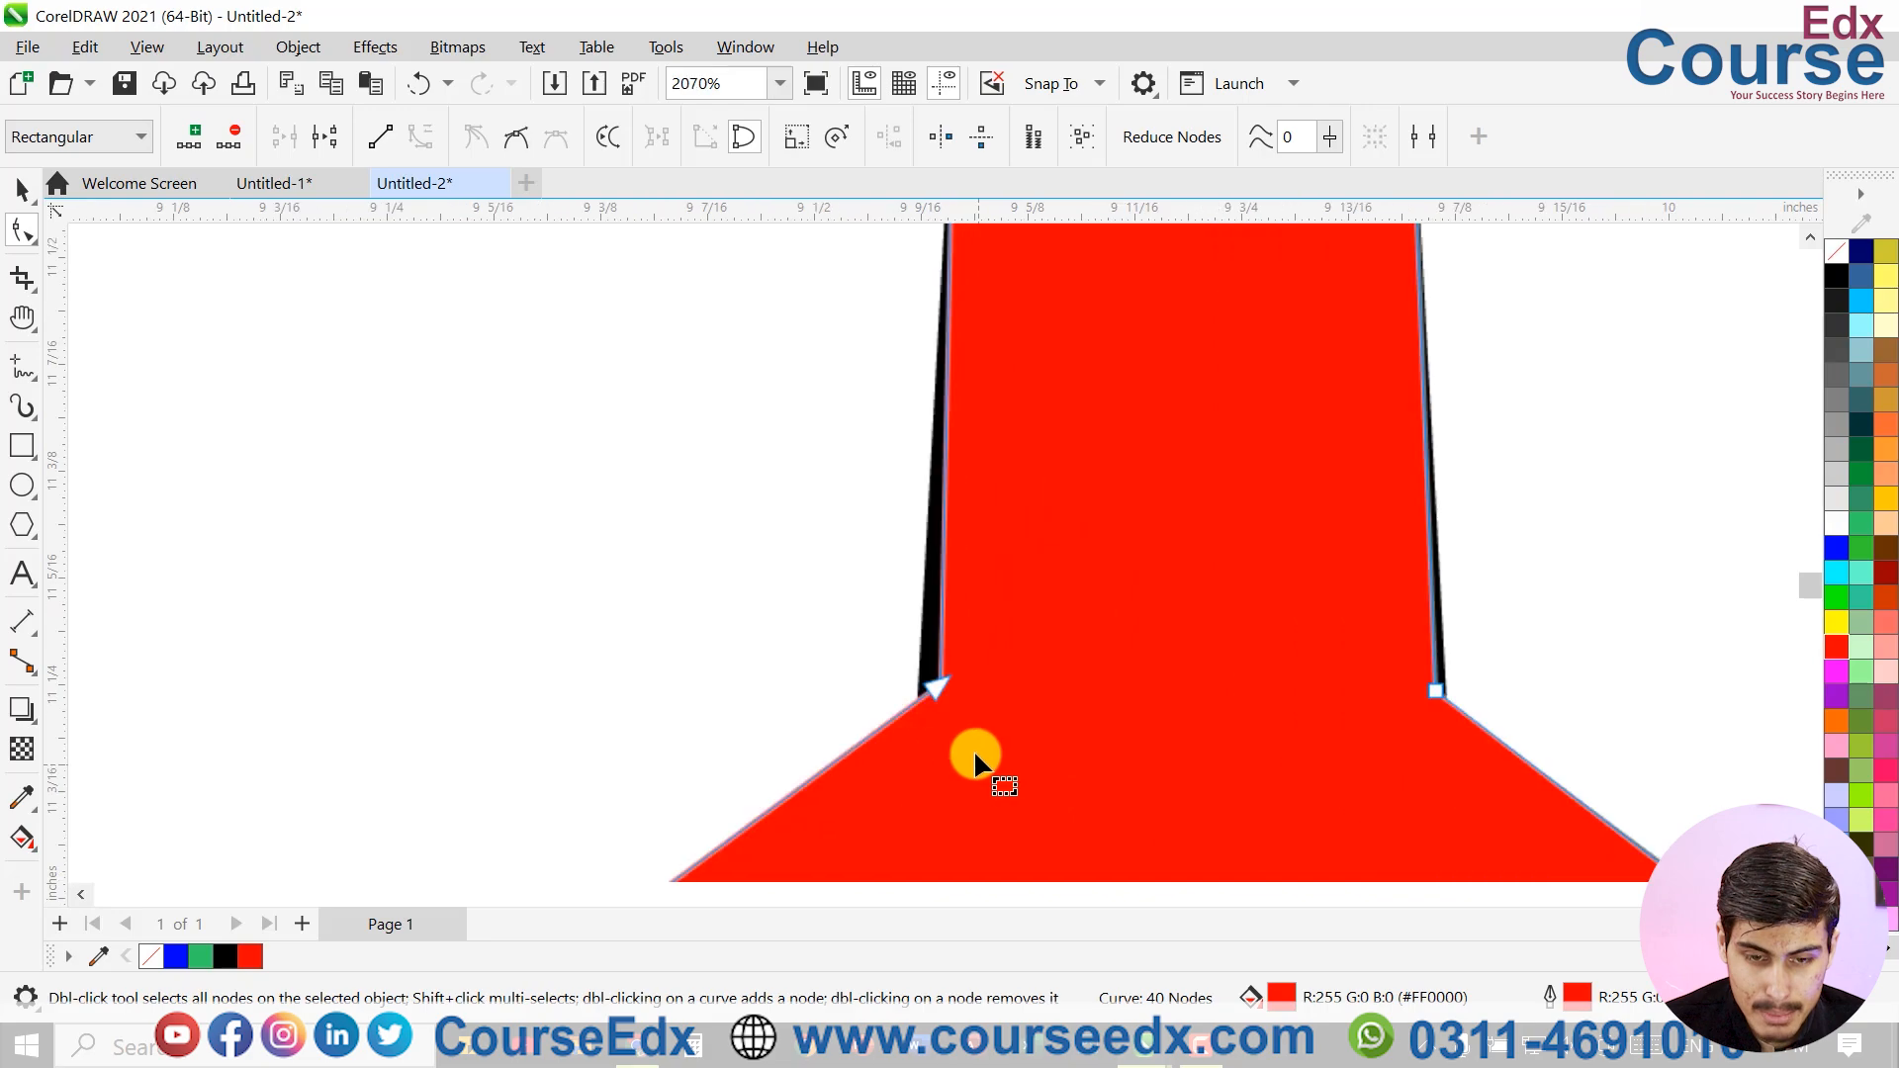
drag(927, 669, 906, 697)
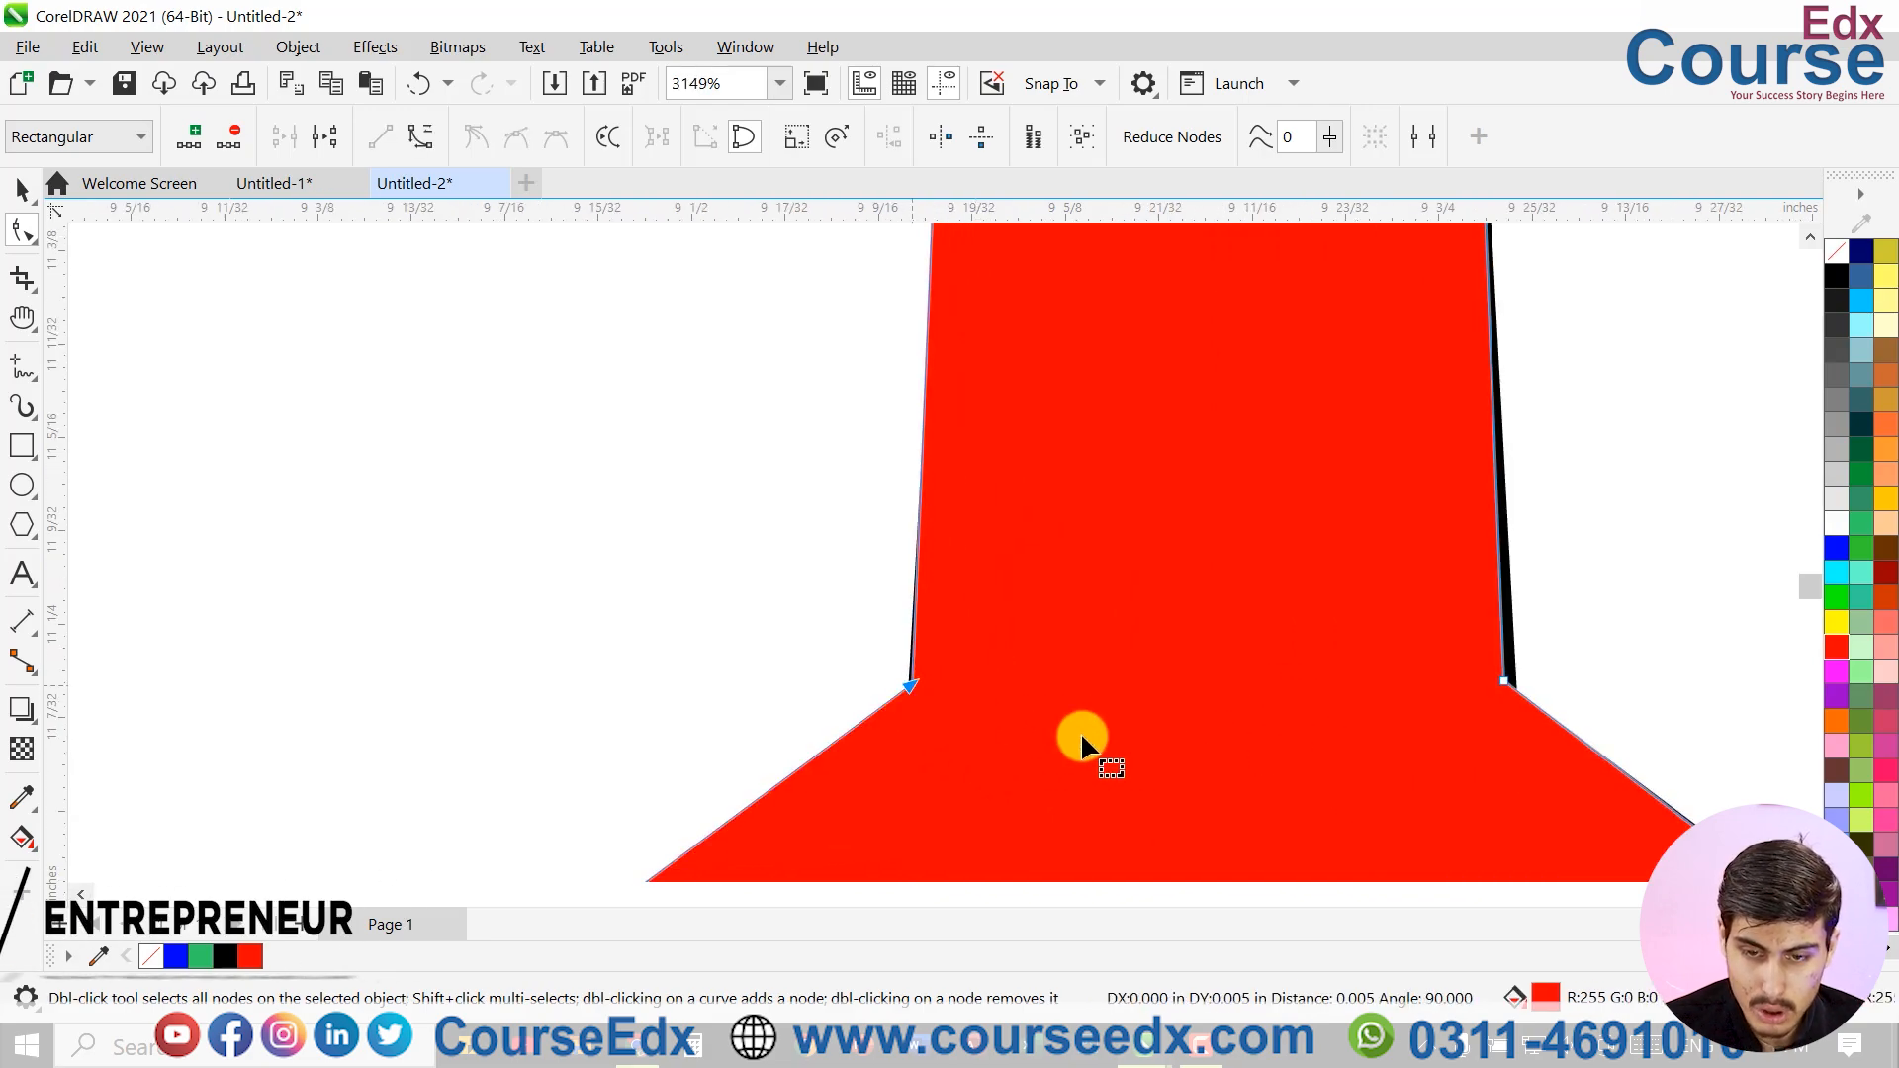
drag(1488, 669, 1514, 690)
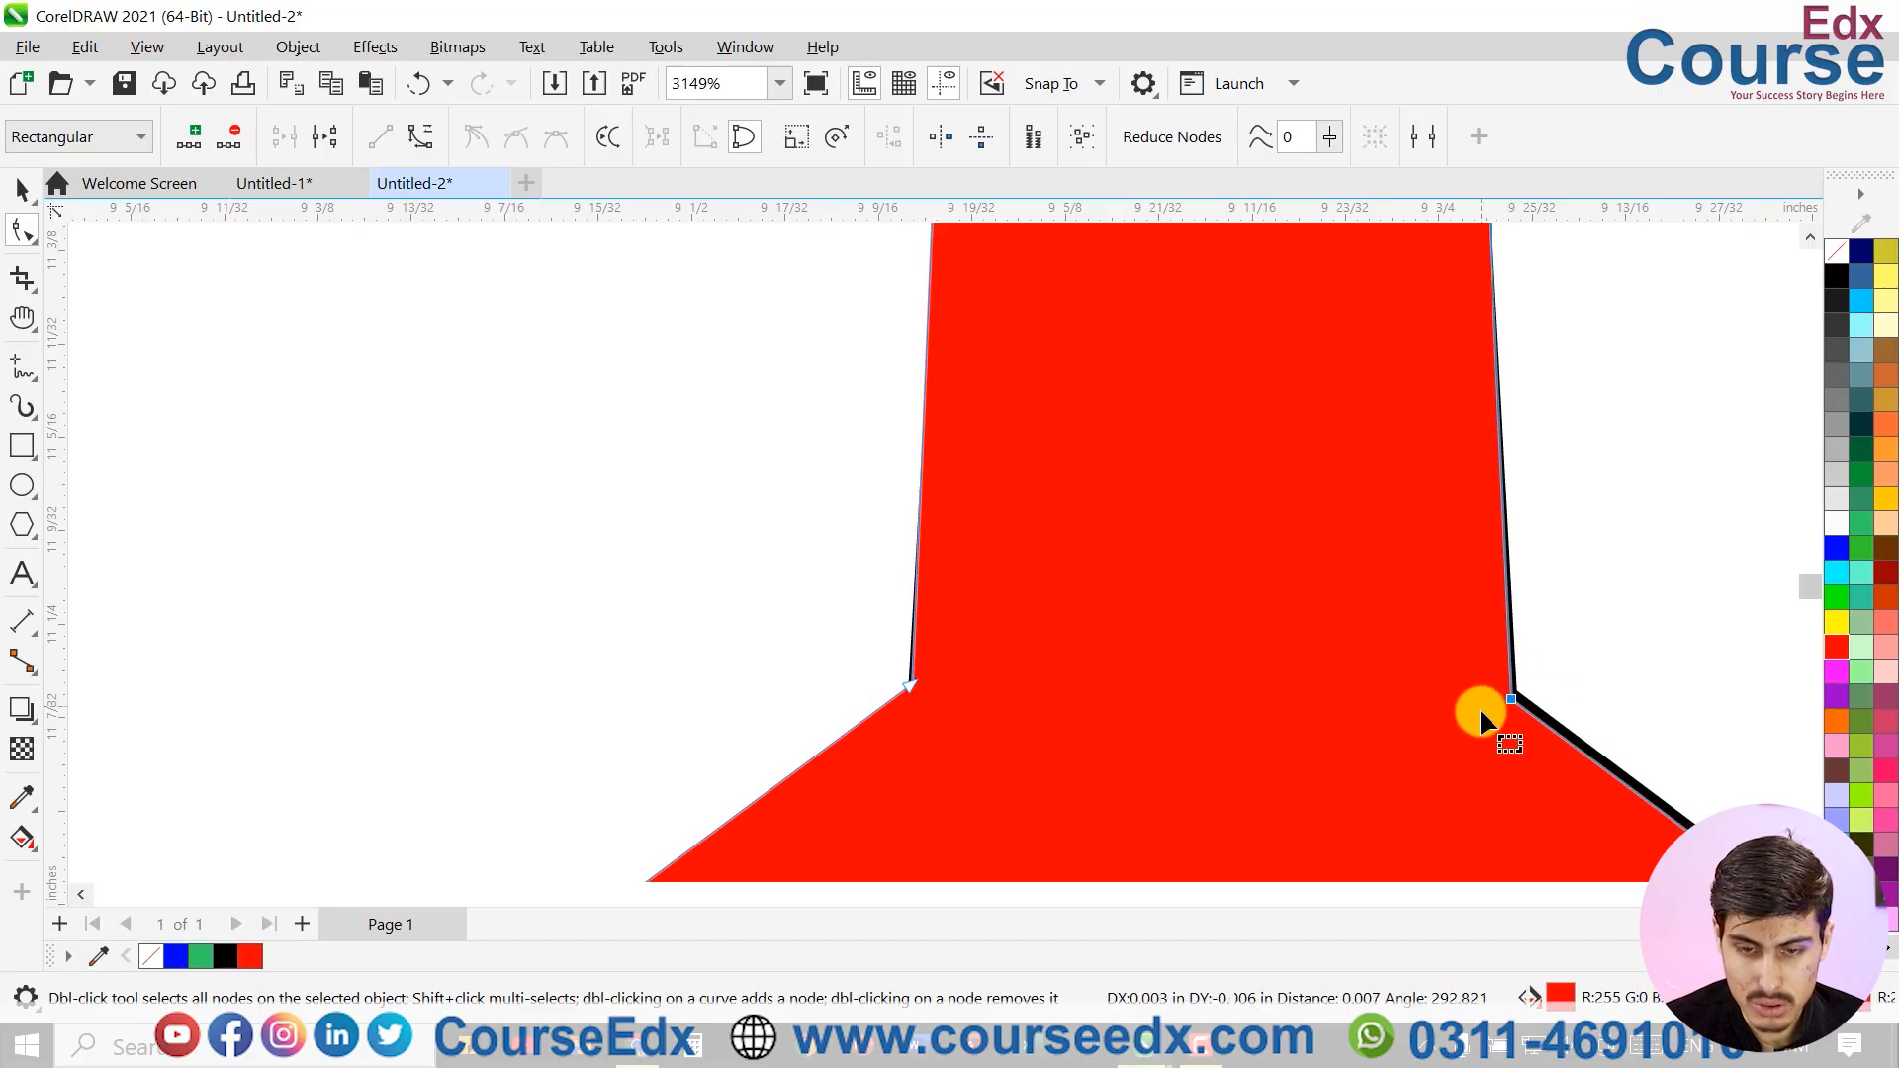
scroll(1483, 709, down, 1)
scroll(1489, 718, down, 1)
Convert the inner left engine's straight tip segment to a curve and bend it up over the black rounded tip
scroll(1259, 801, up, 4)
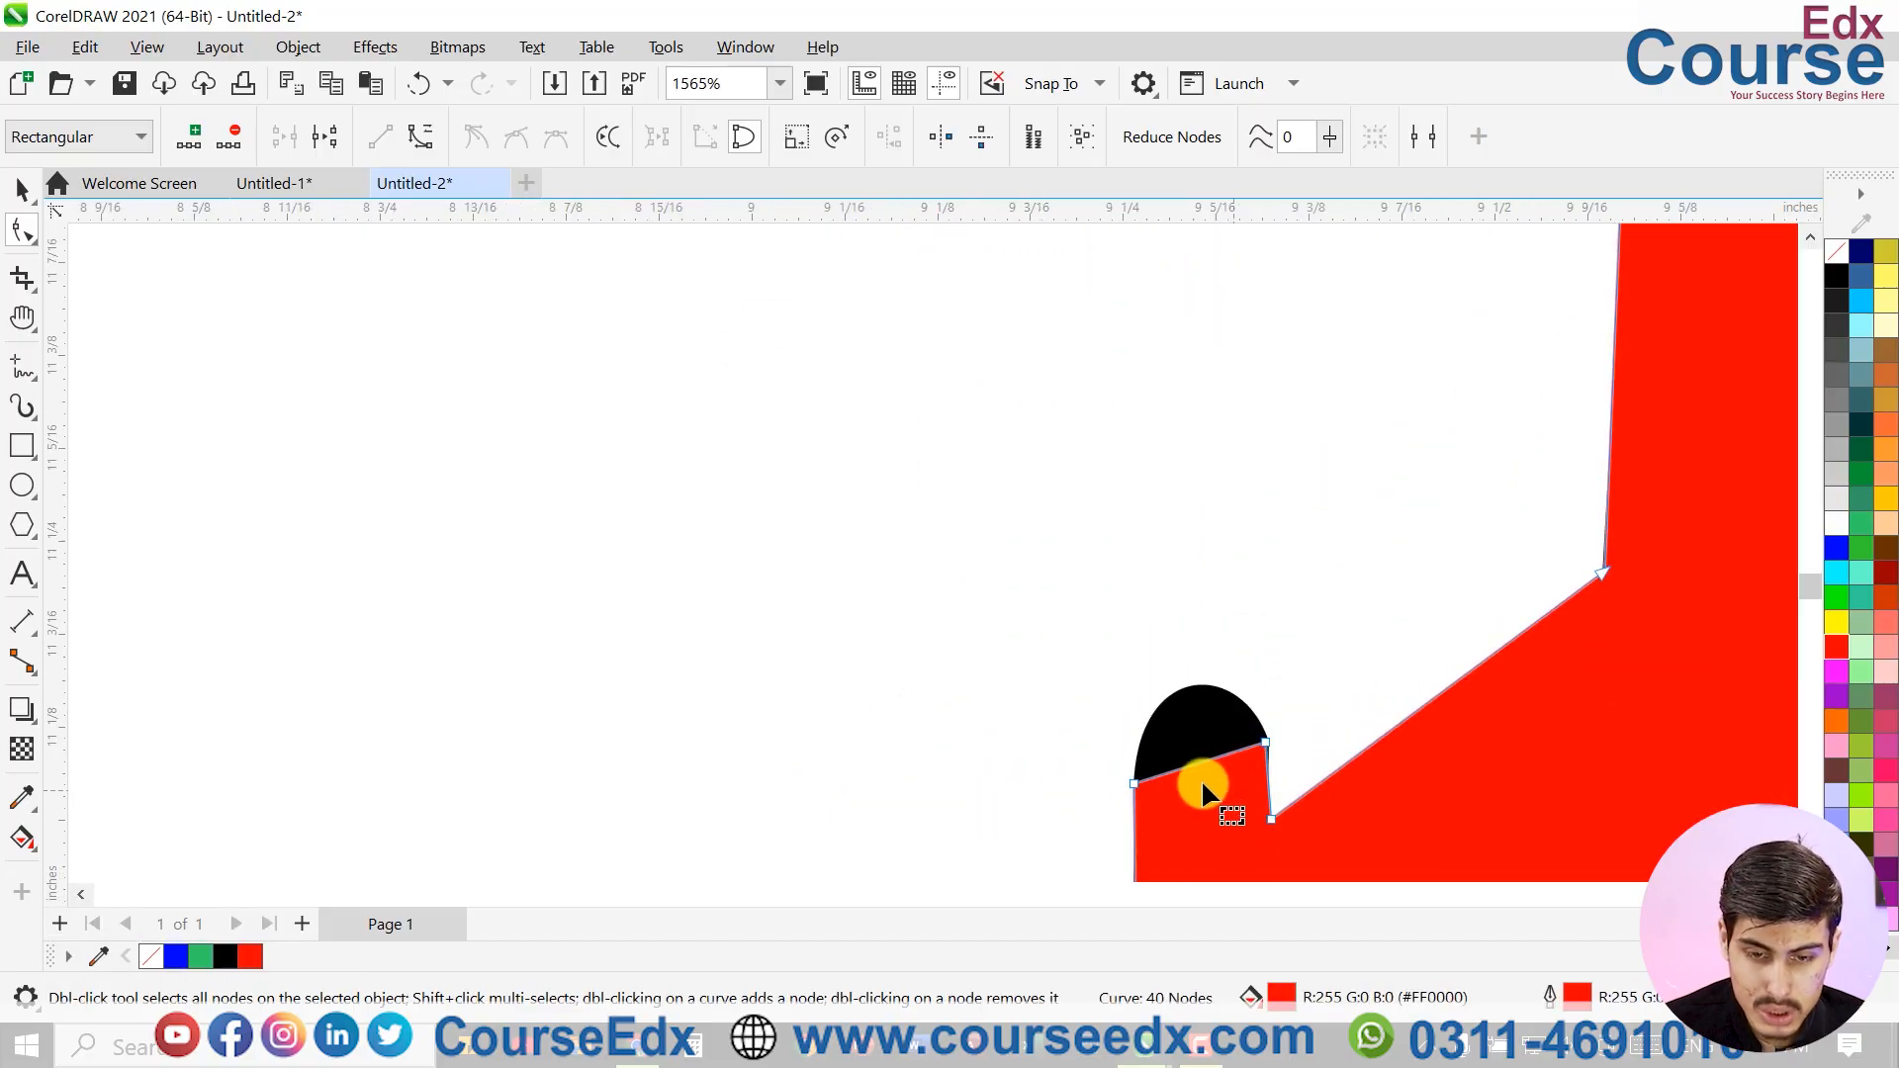
drag(1485, 635, 1504, 626)
click(1238, 706)
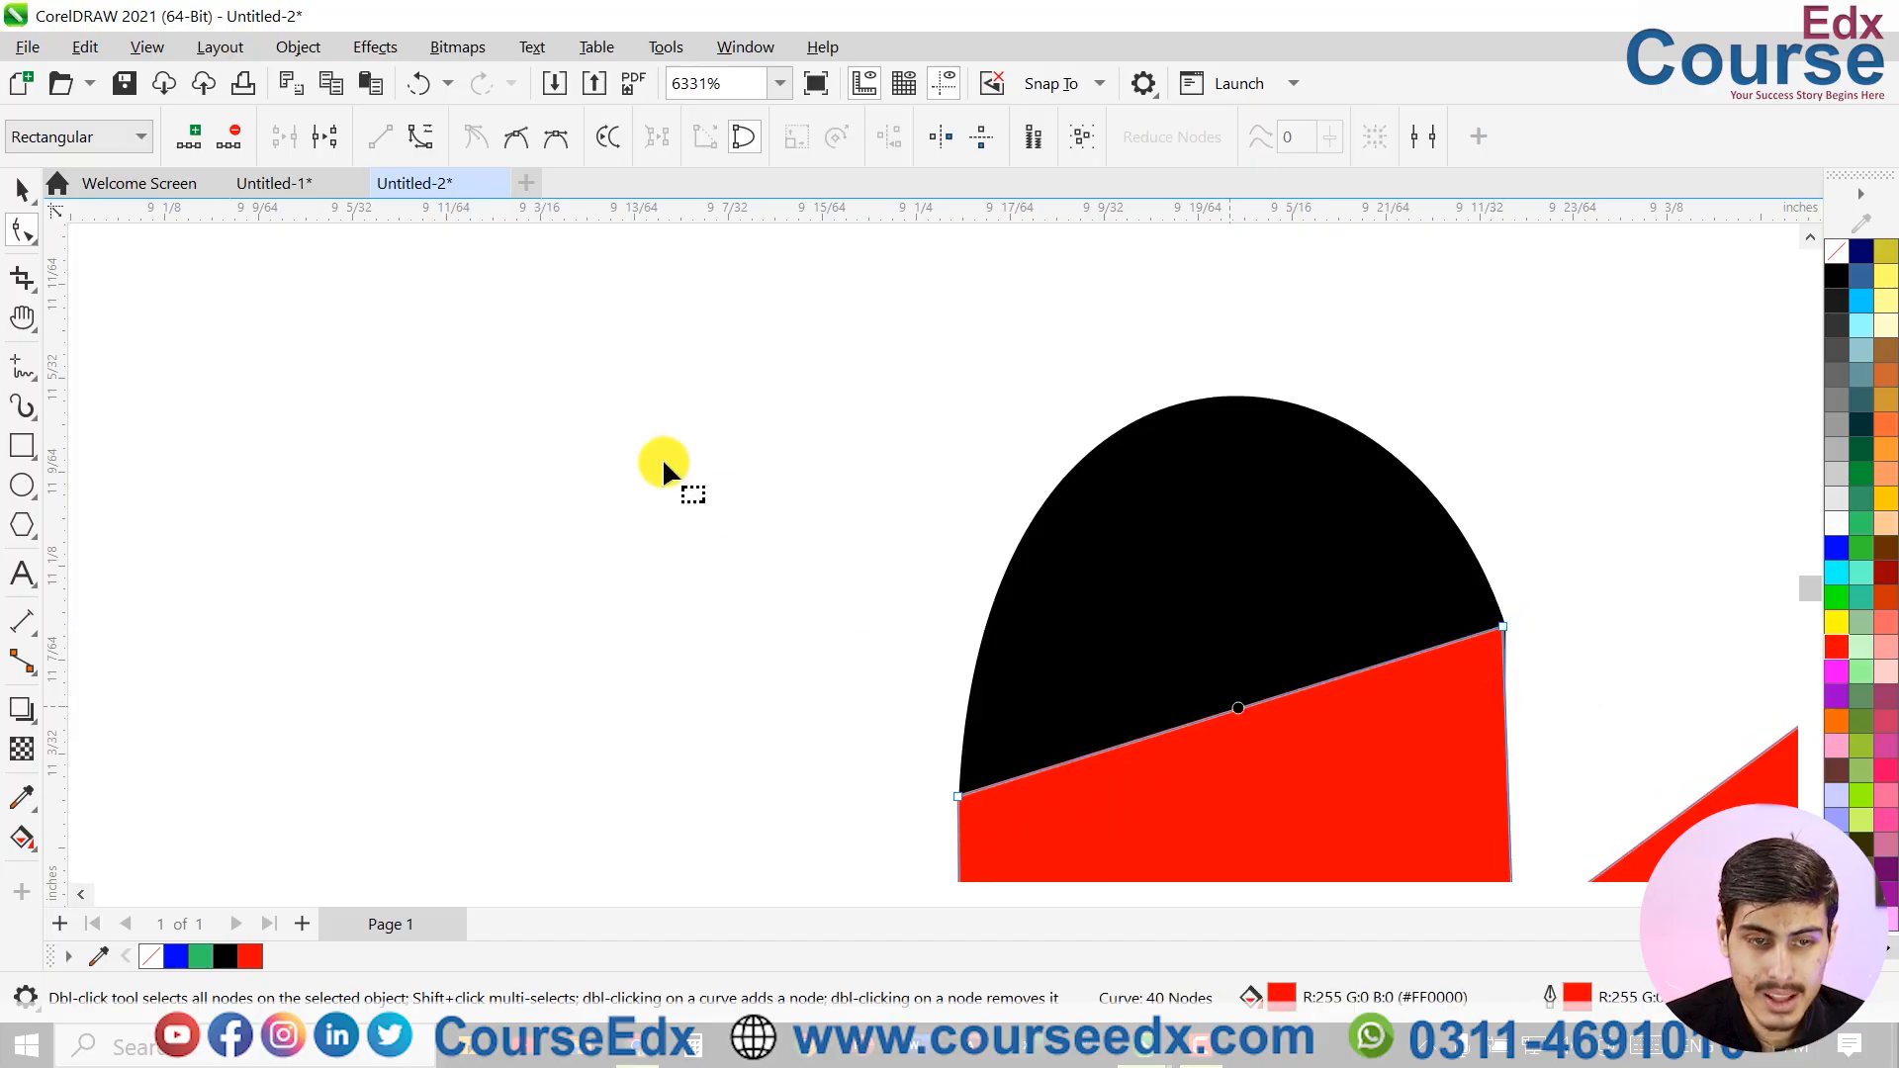
click(421, 141)
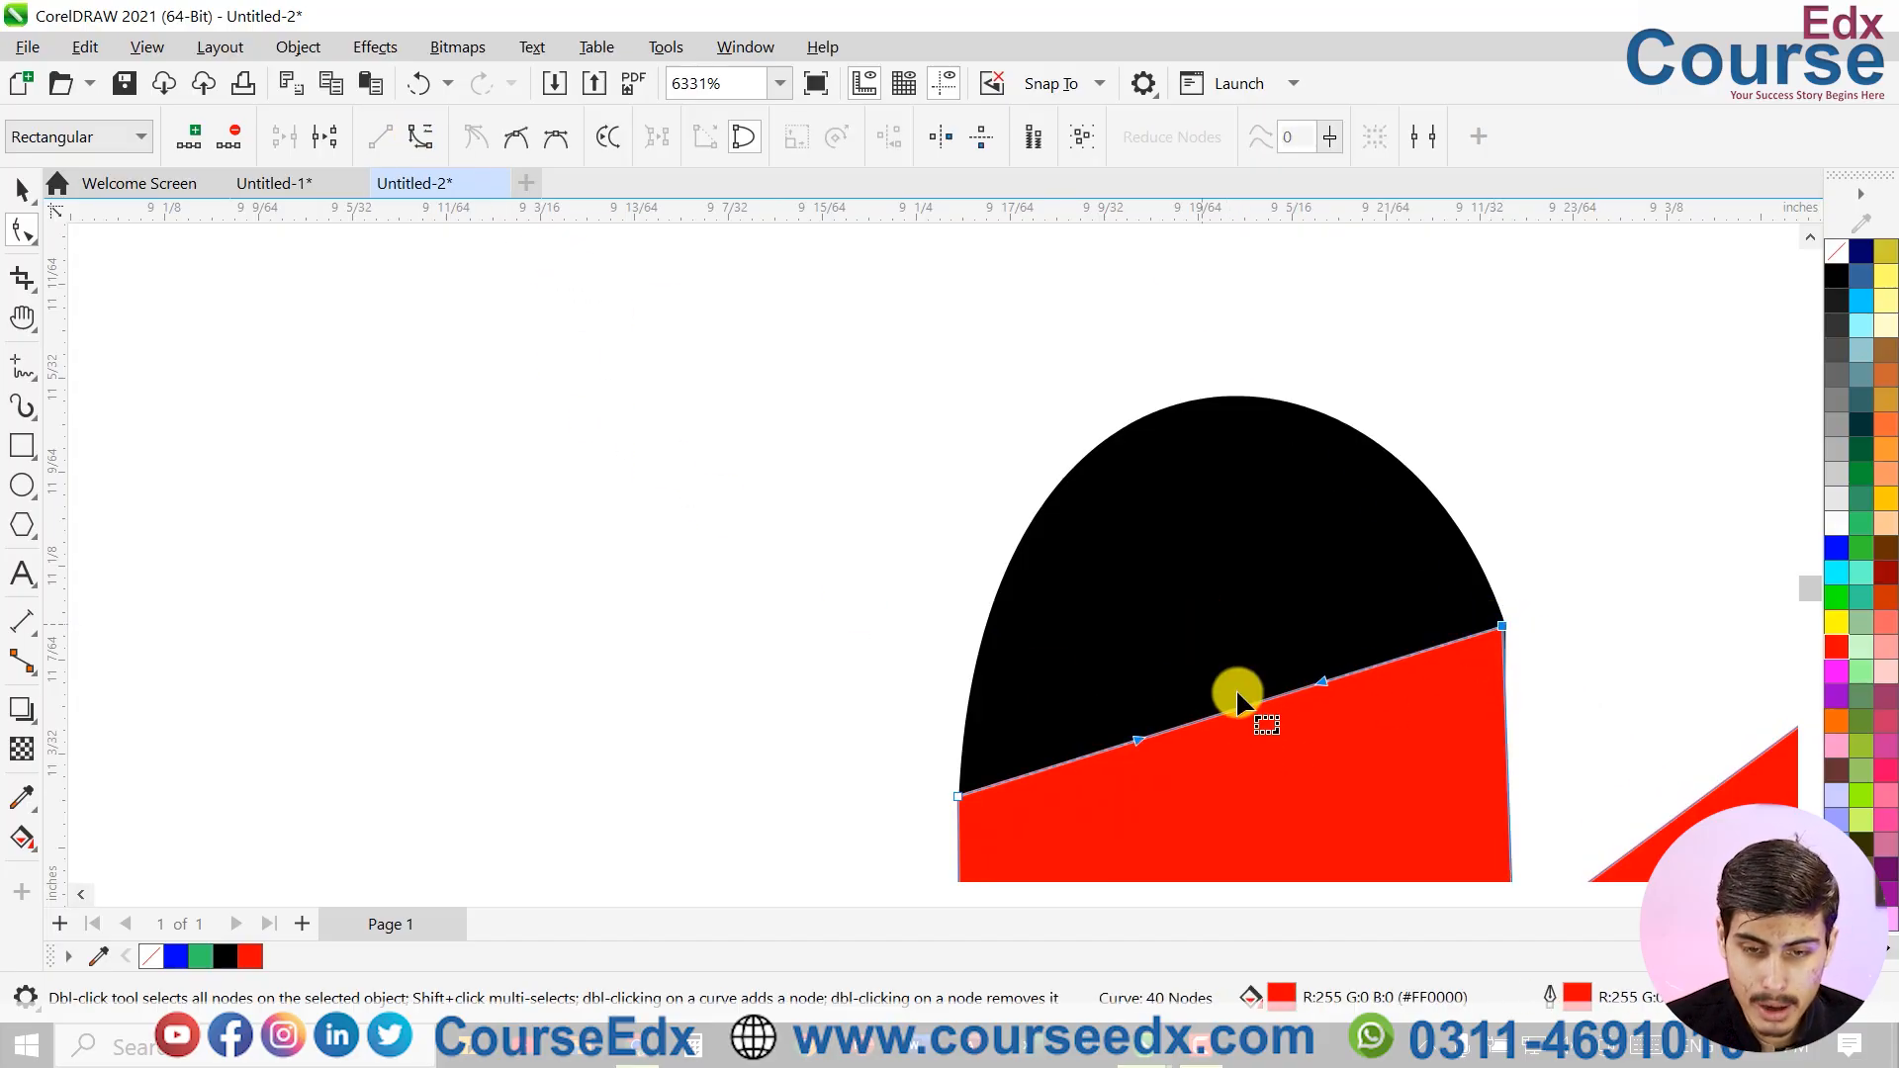
drag(1237, 704, 1186, 409)
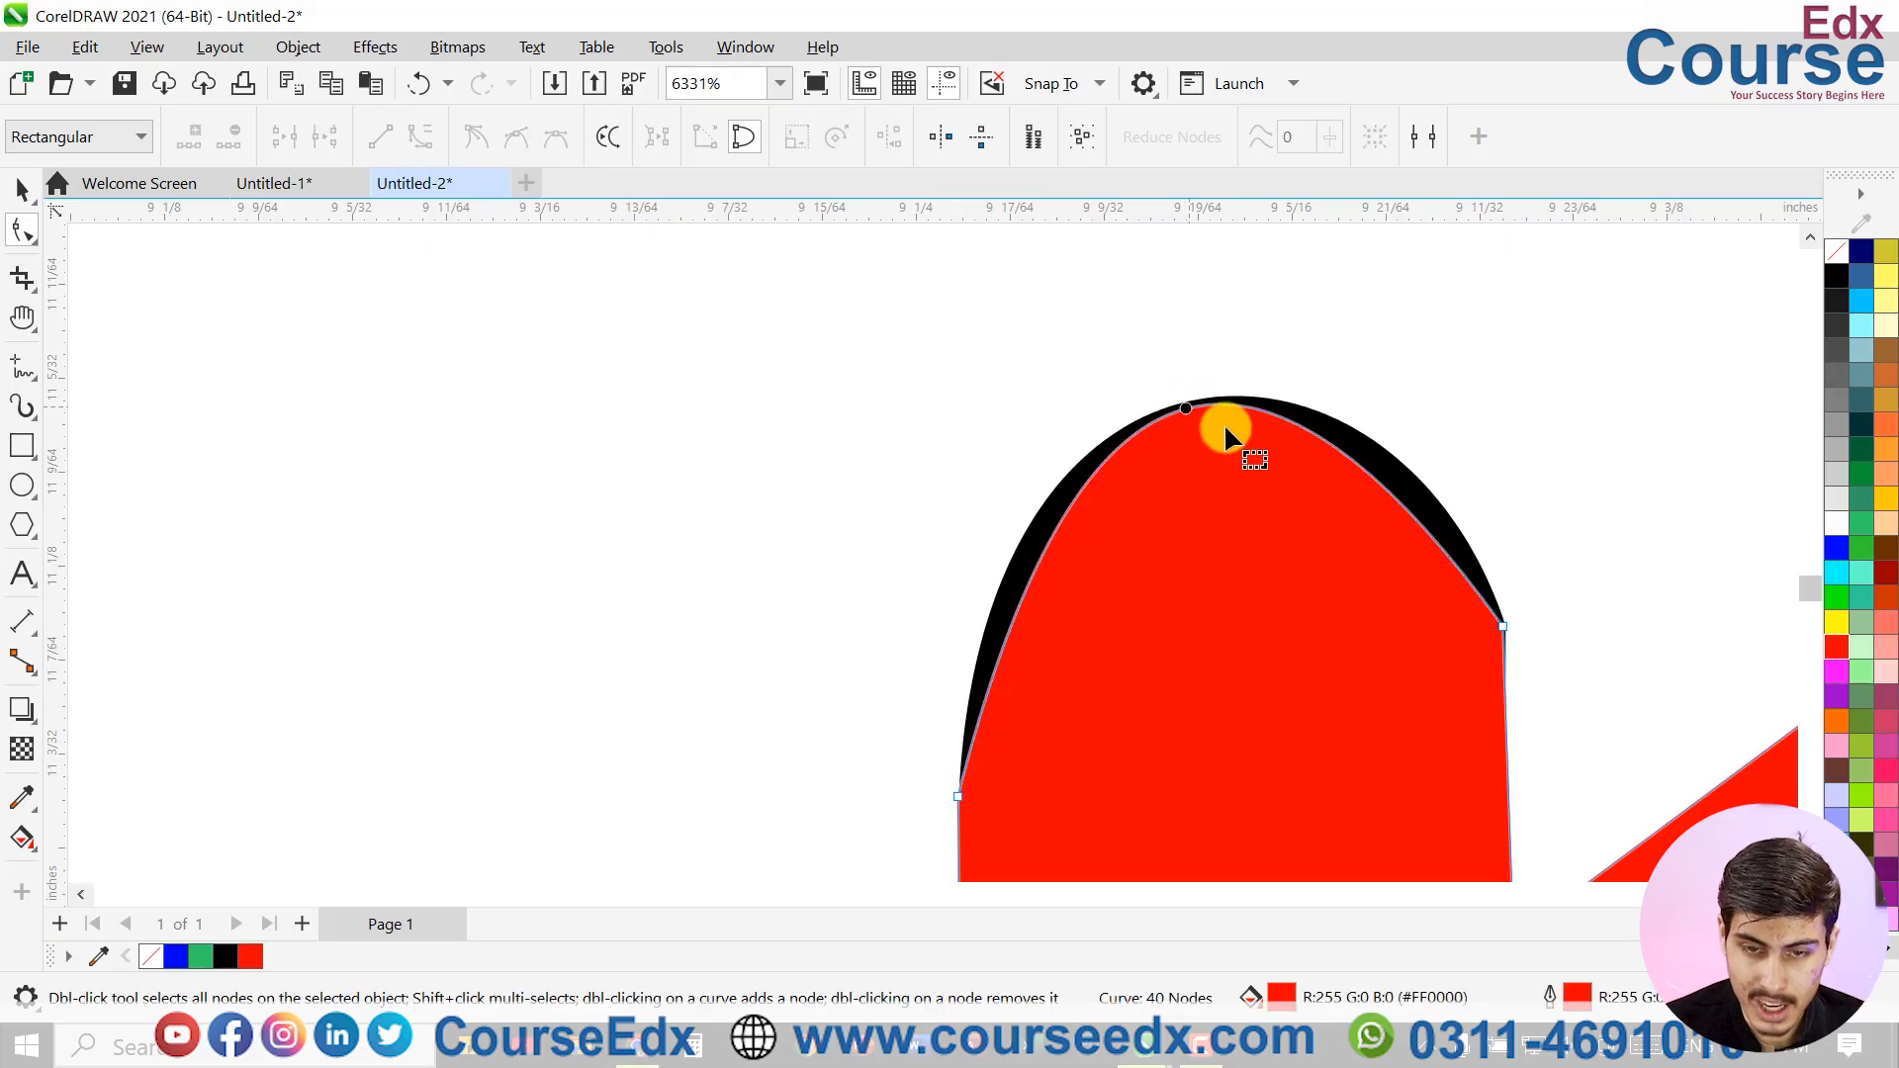
Adjust both control handles of the inner left engine's curve to match the black outline
click(1505, 625)
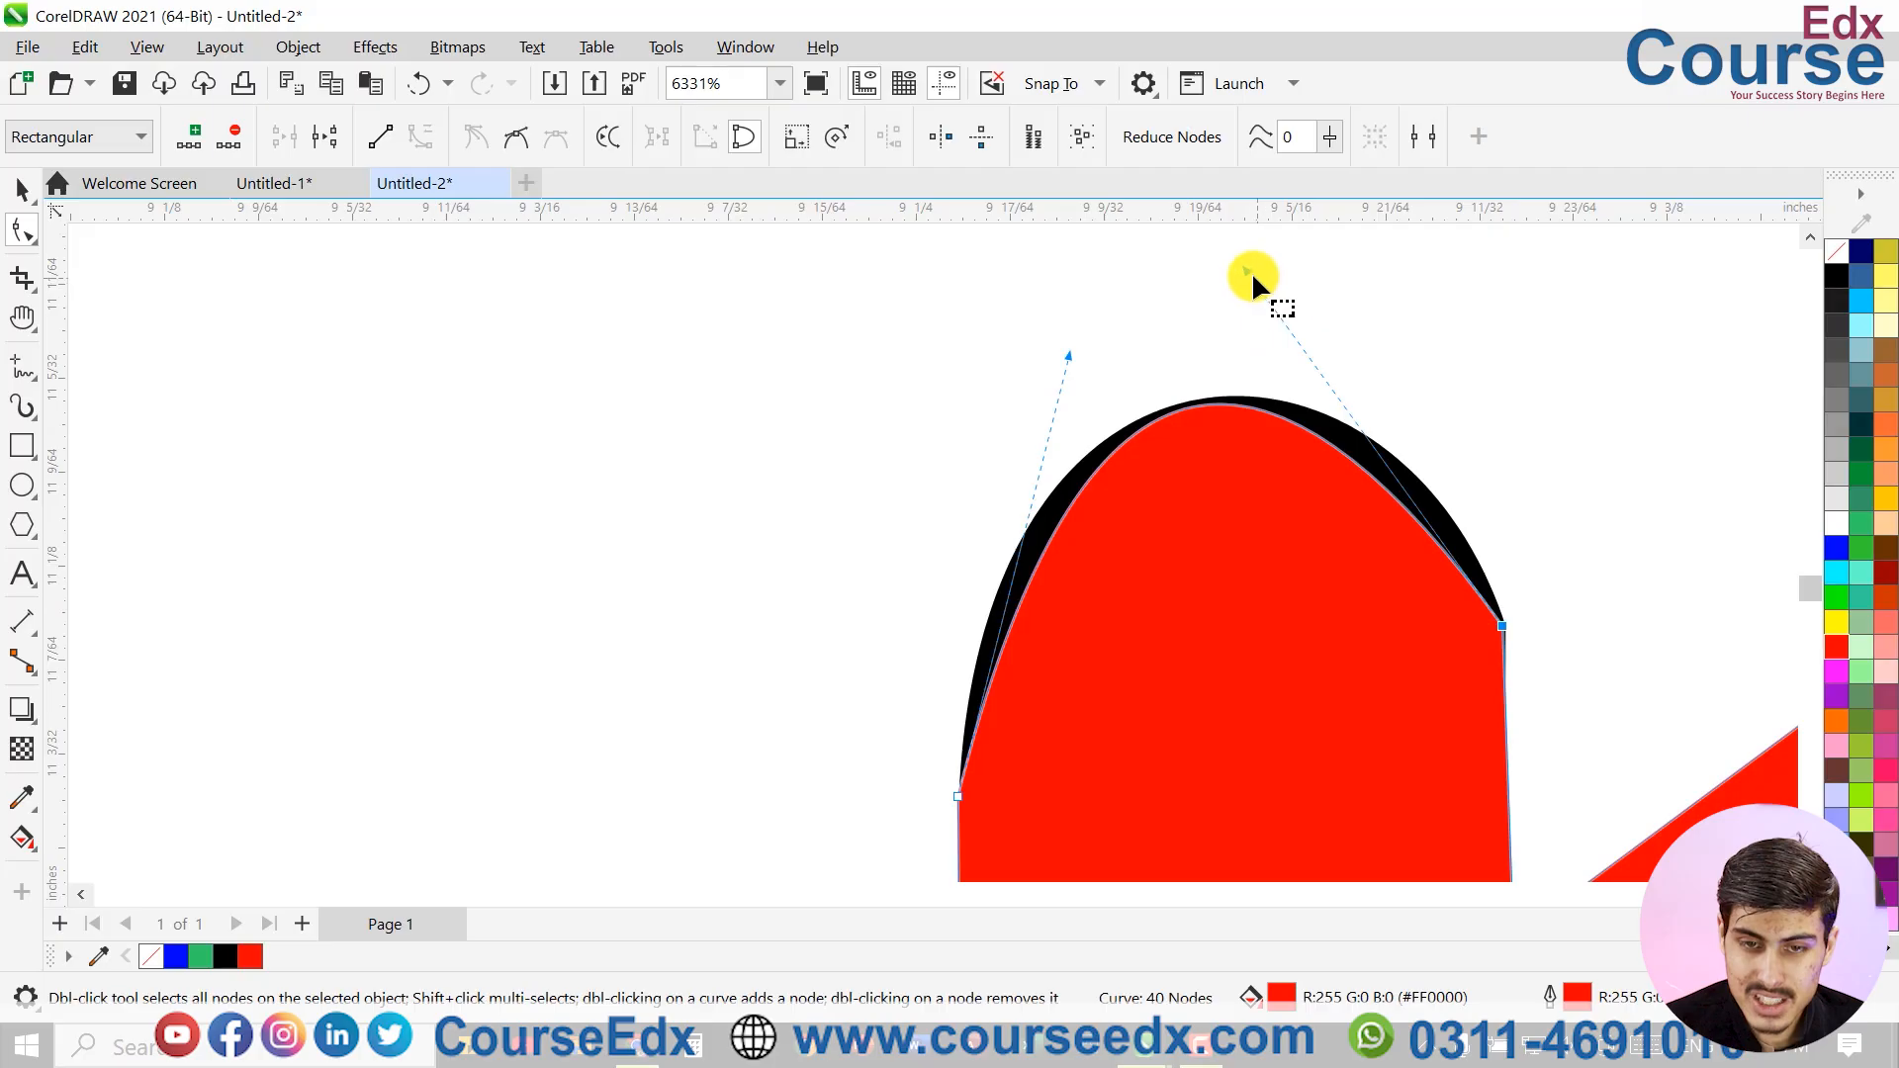
drag(1252, 277, 1193, 322)
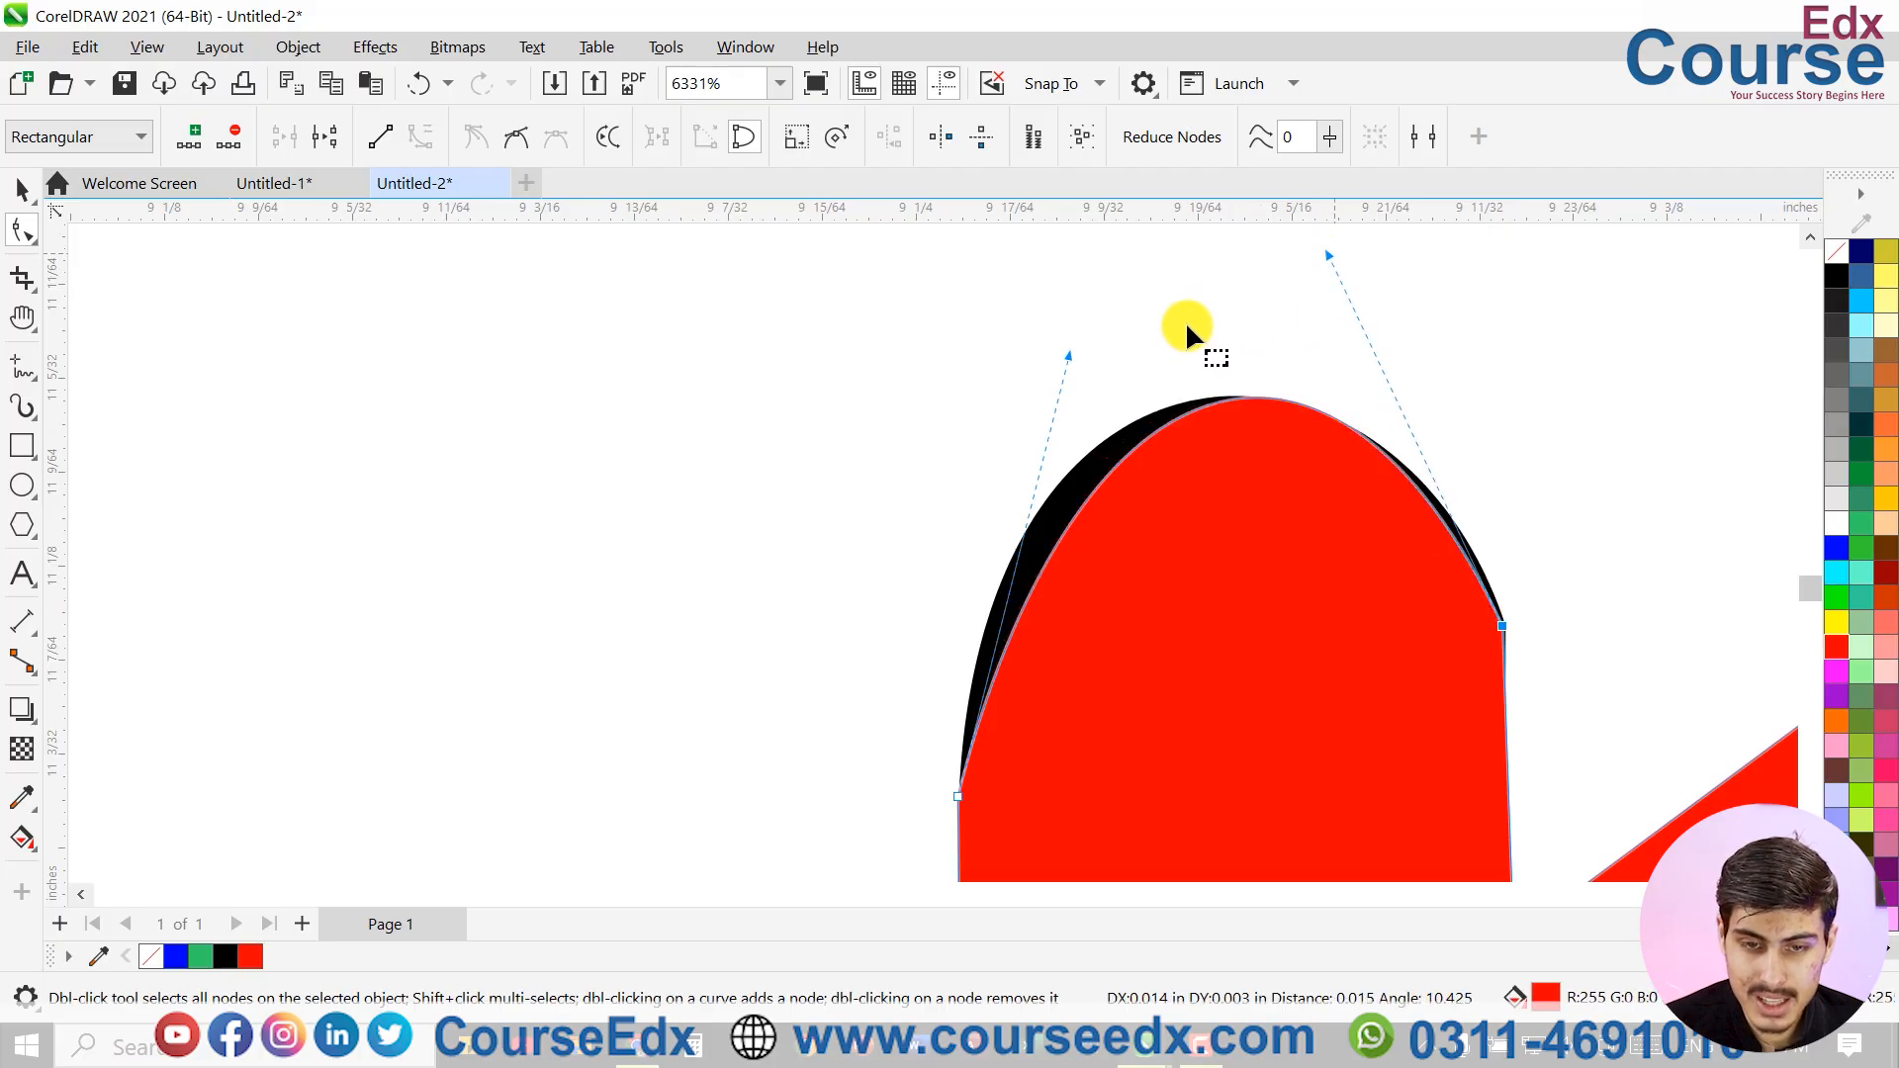
drag(1068, 354, 986, 342)
drag(1326, 255, 1371, 241)
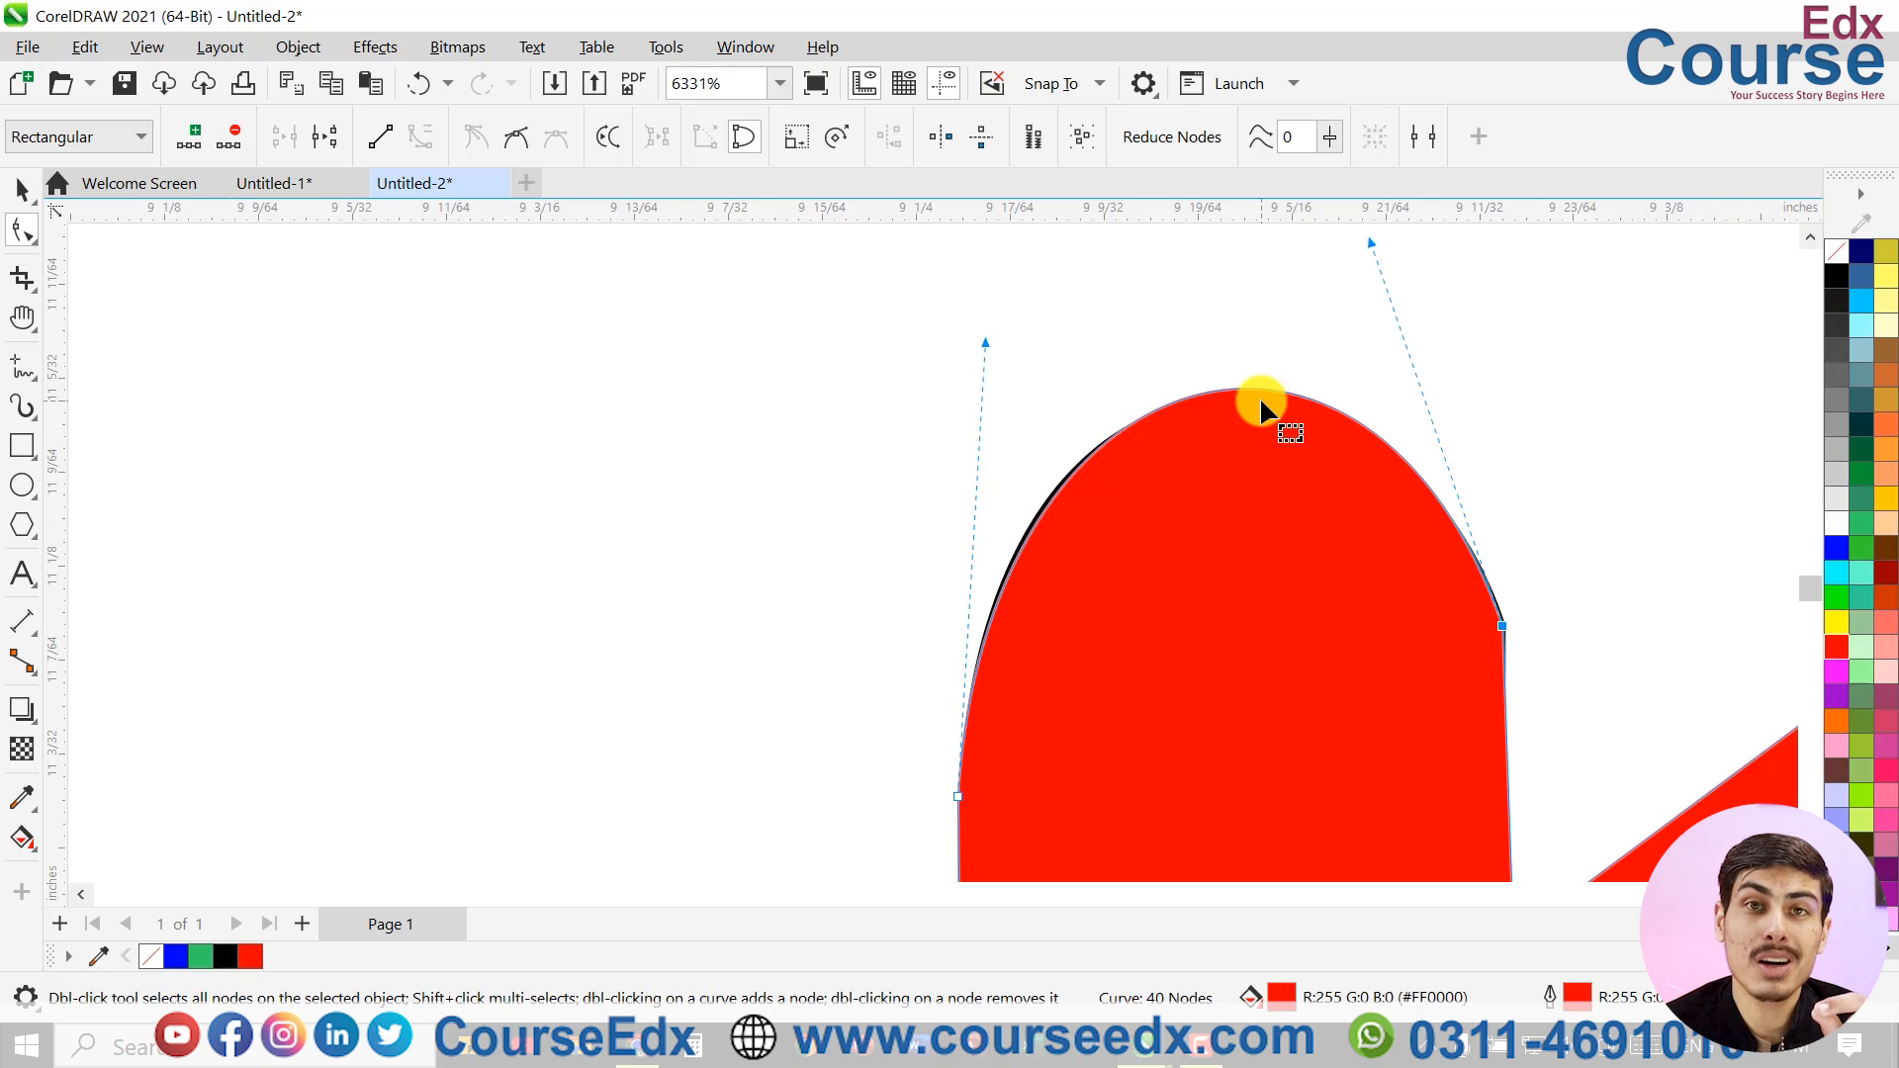
Move the outer left engine's two tip nodes inward onto the edges of the black silhouette
key(h)
drag(1272, 627, 1119, 335)
scroll(1045, 518, down, 3)
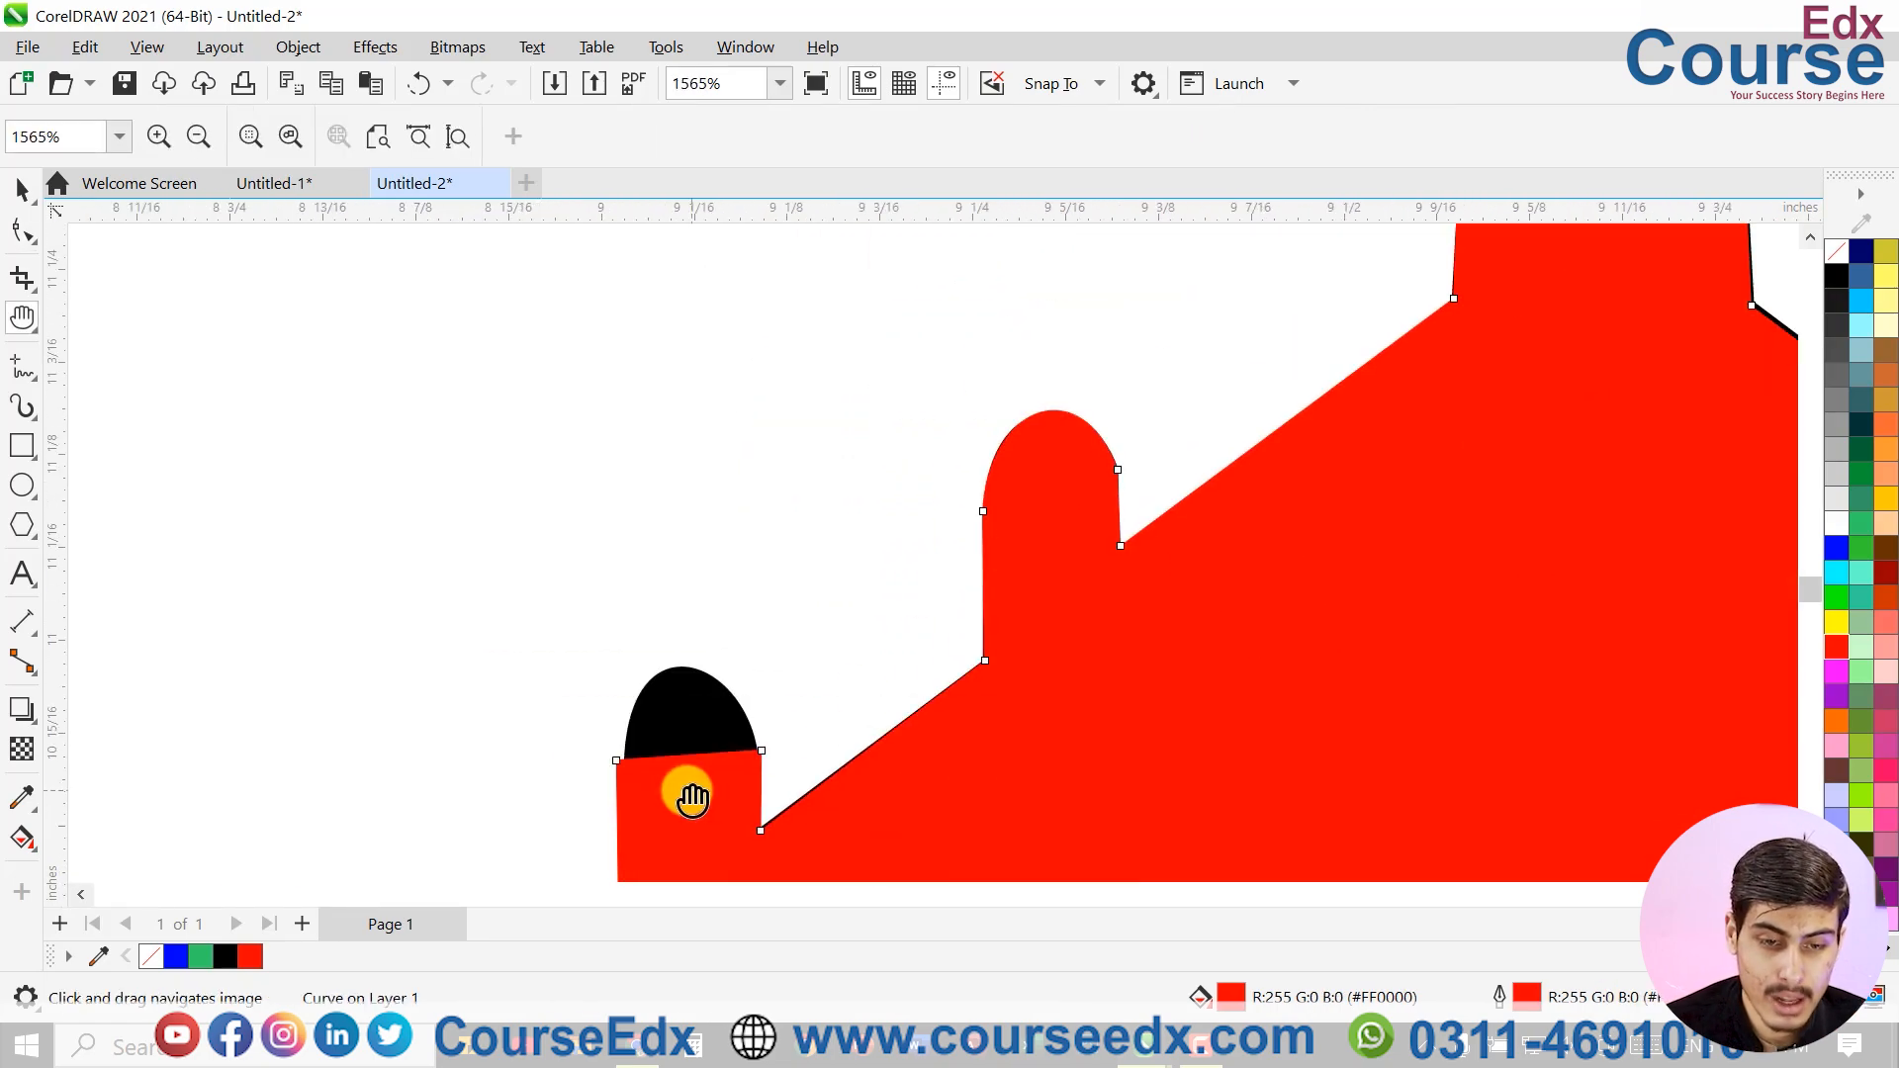
scroll(687, 792, up, 4)
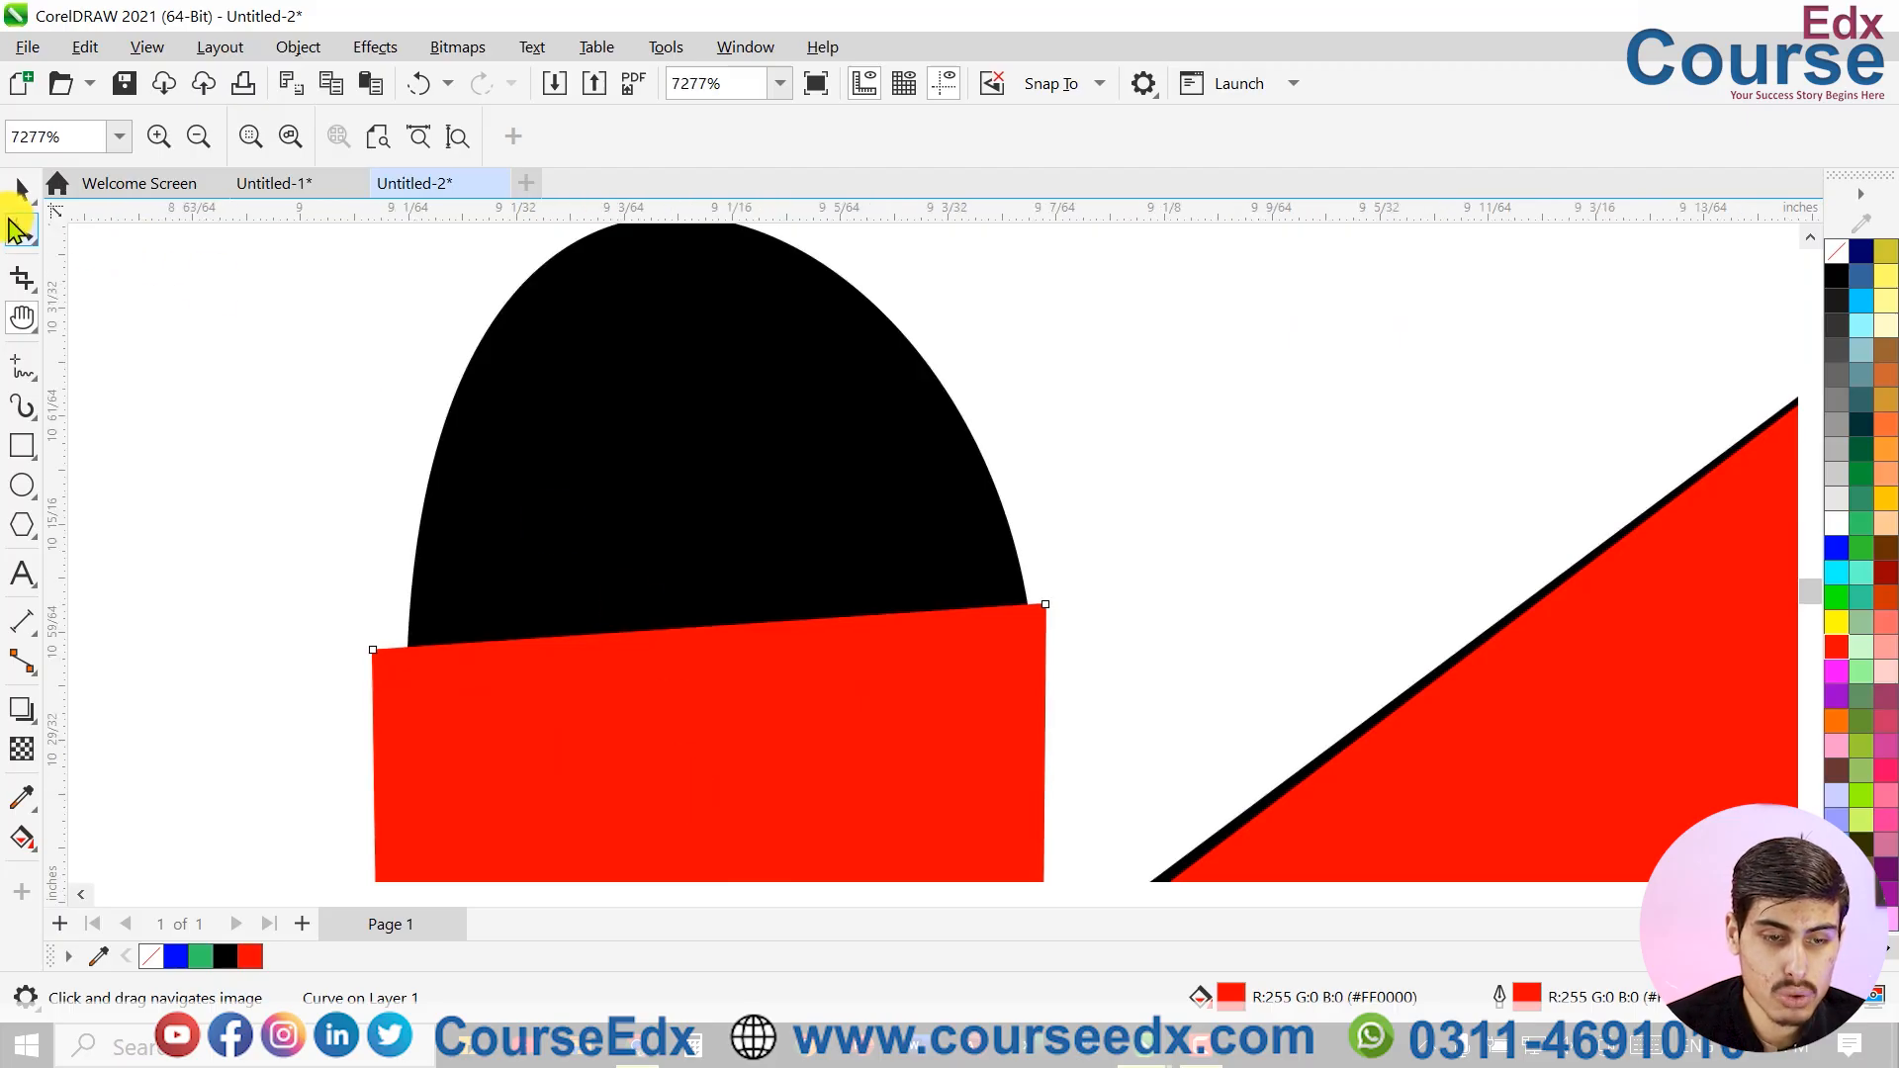
click(18, 230)
drag(372, 650, 411, 652)
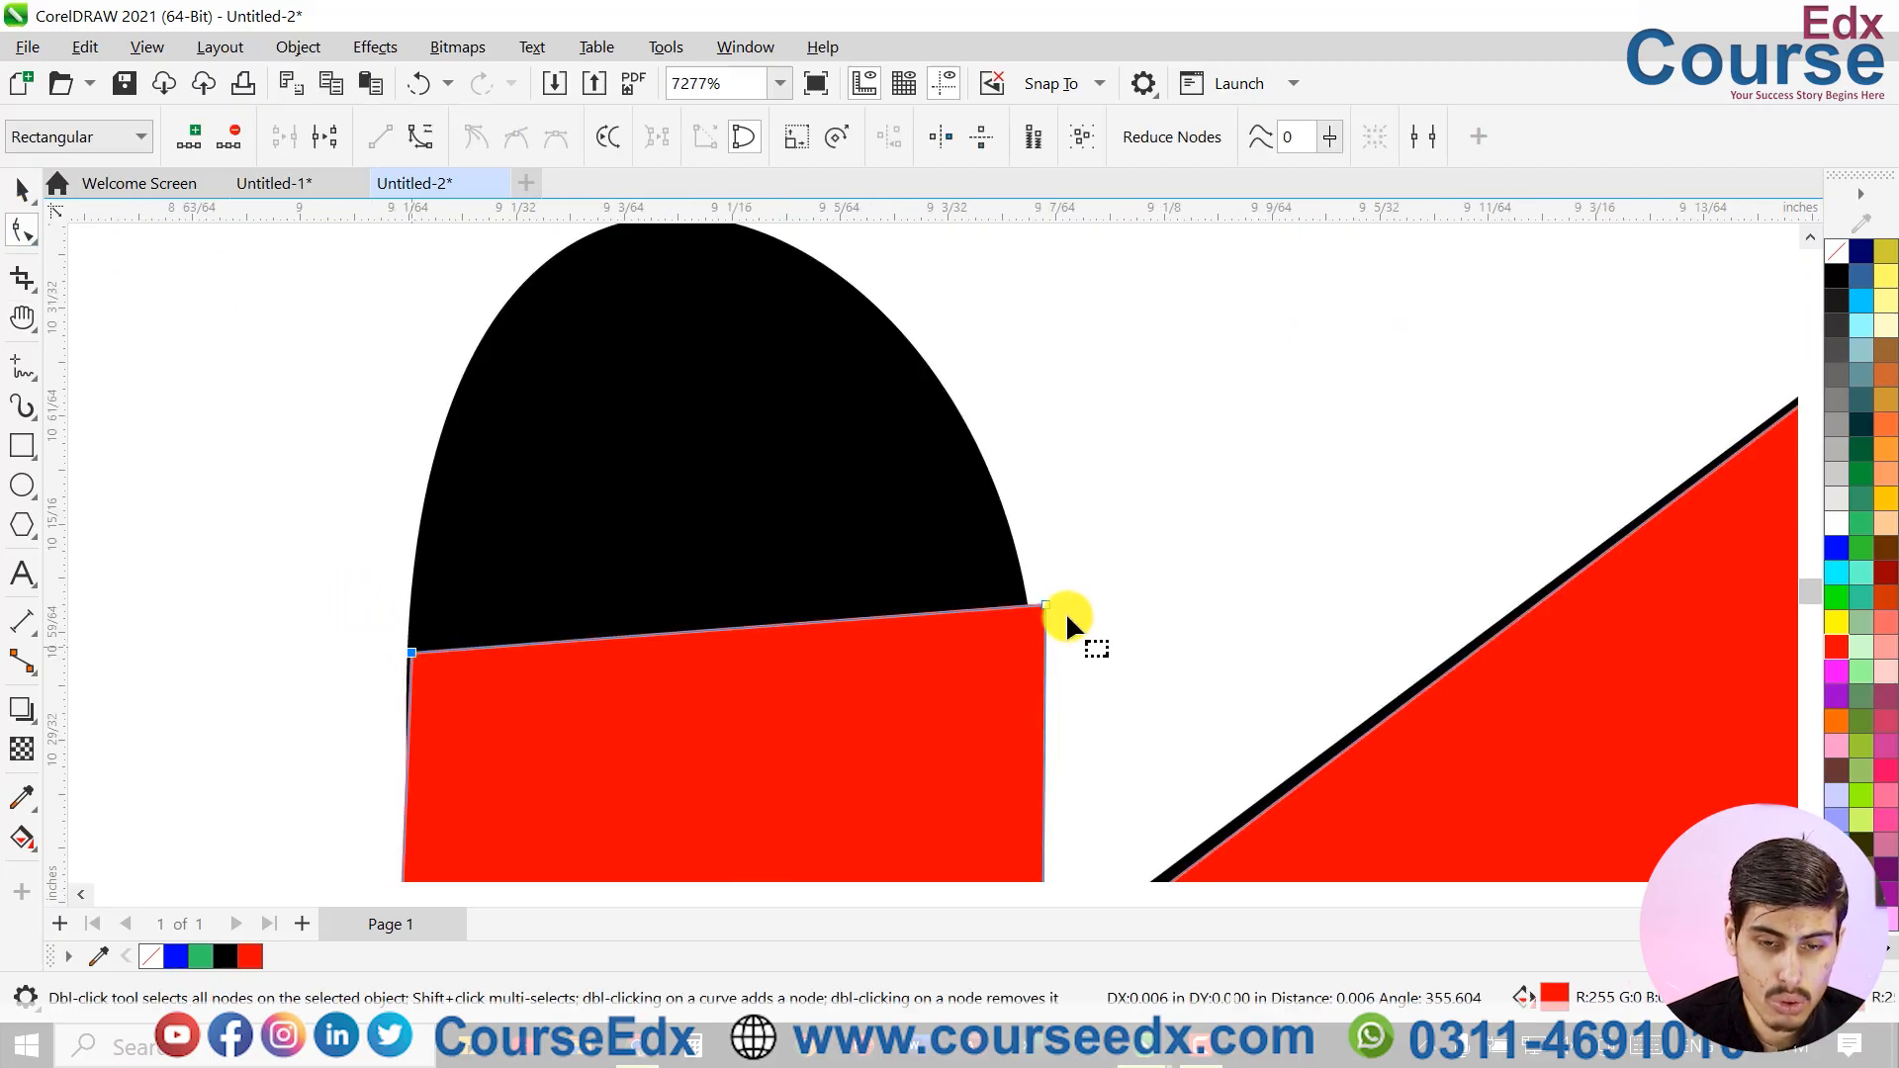
drag(1031, 604, 1018, 606)
Convert the outer left engine's straight tip segment to a curve and bend it up to the black tip
click(732, 628)
click(420, 136)
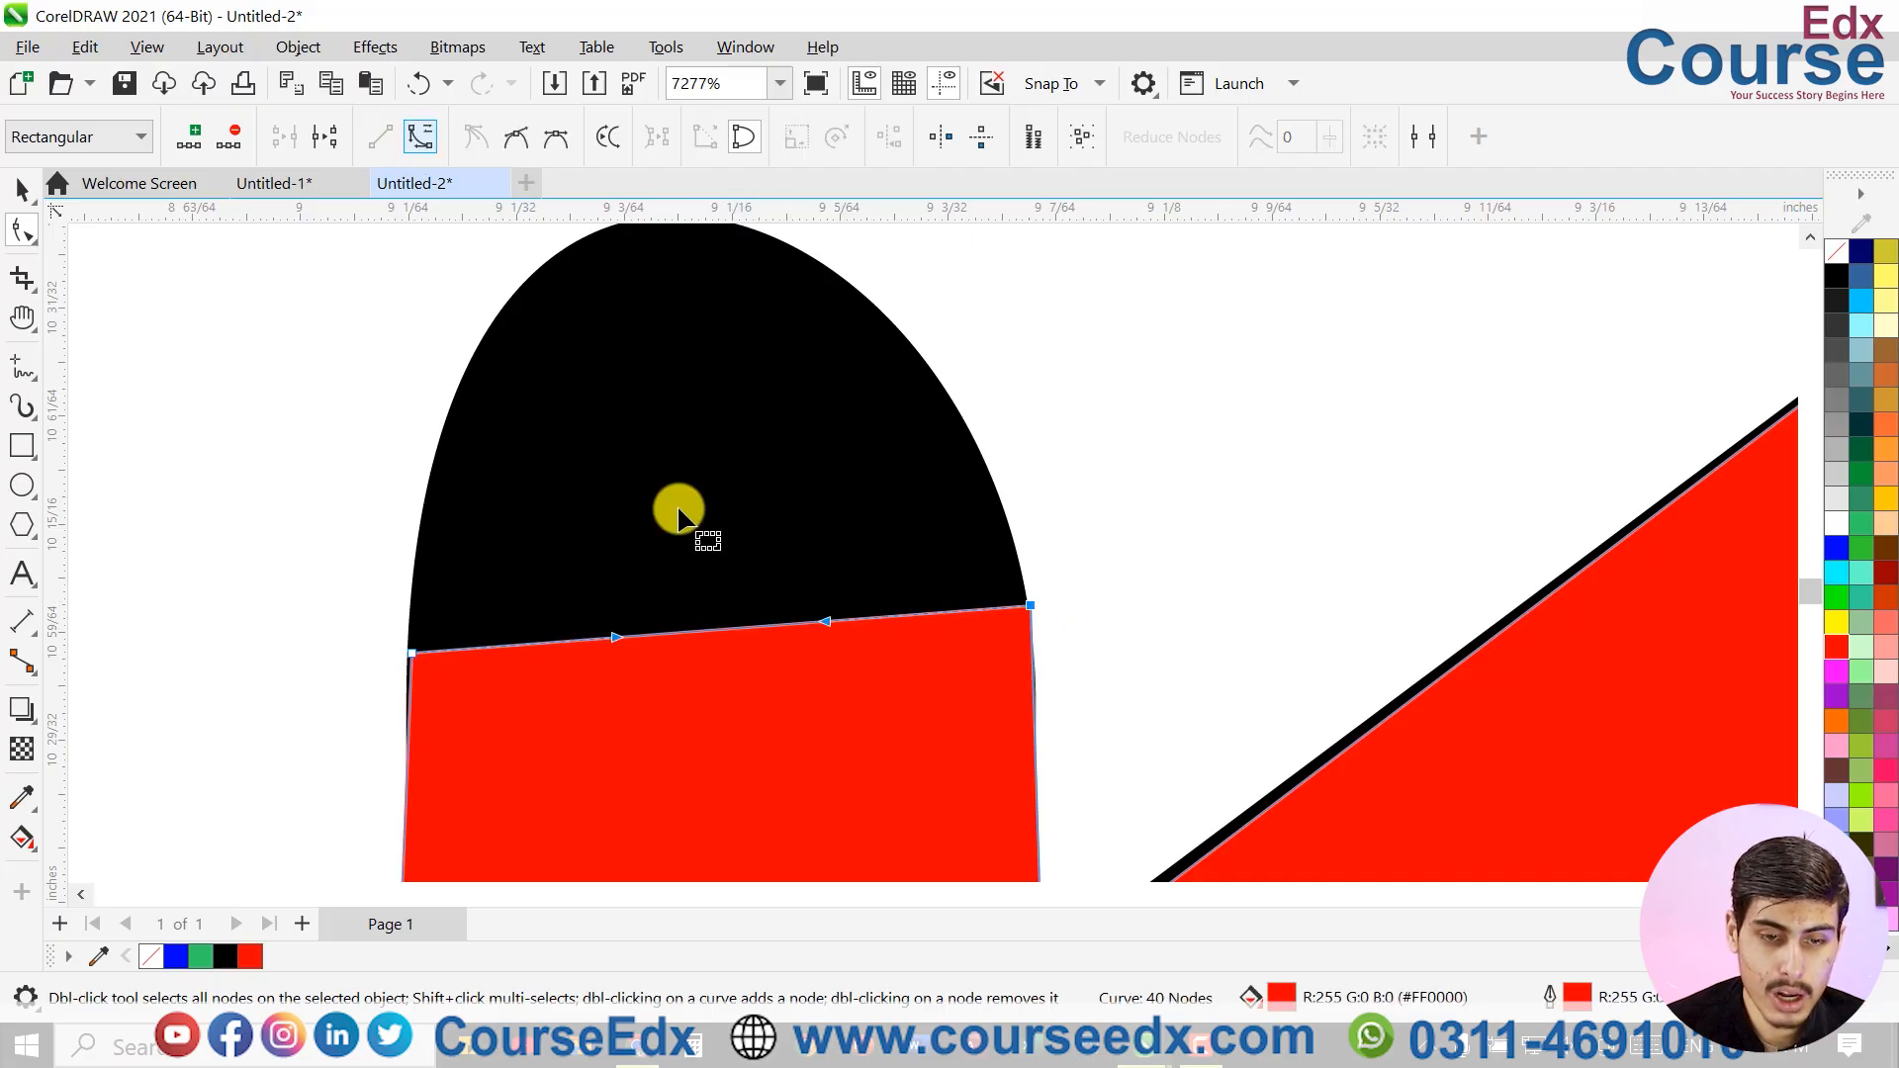
drag(721, 627, 654, 297)
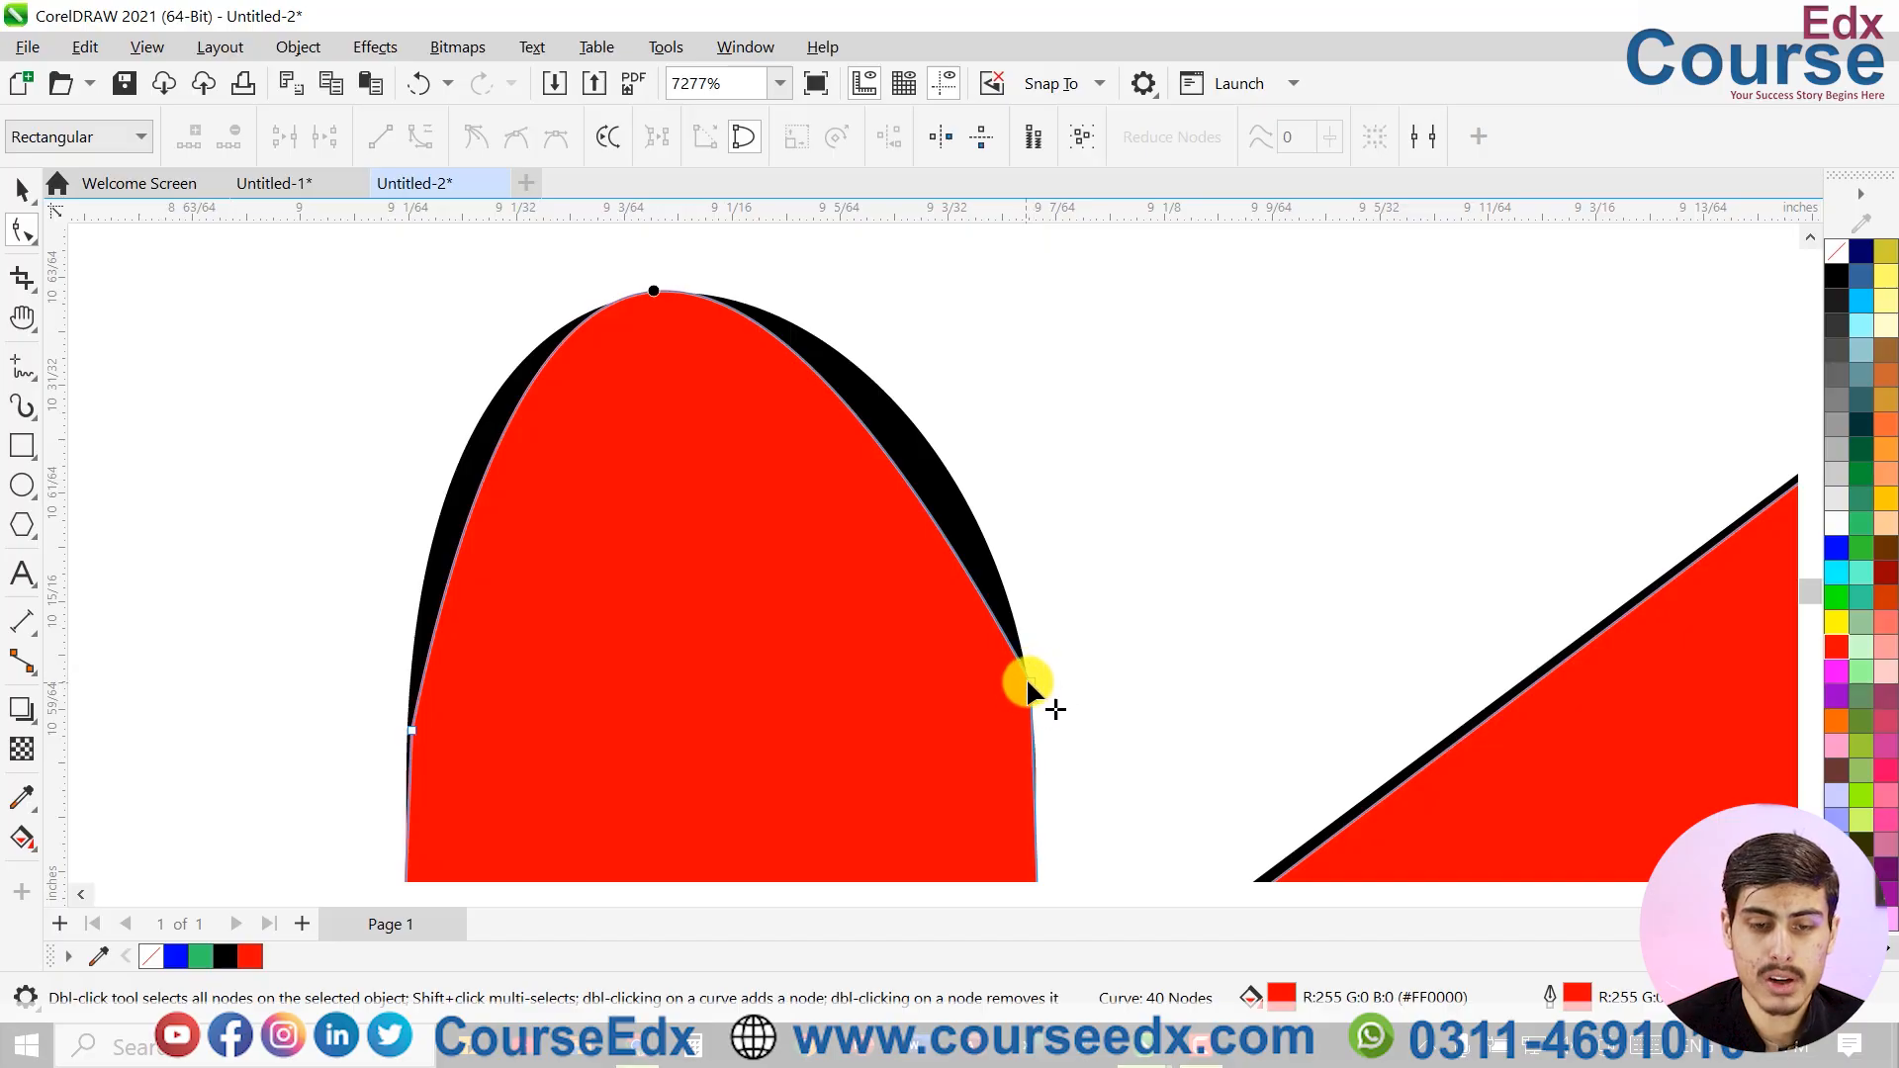
Adjust both control handles of the outer left engine's curve to fit the black rounded tip
click(1026, 678)
scroll(875, 346, down, 1)
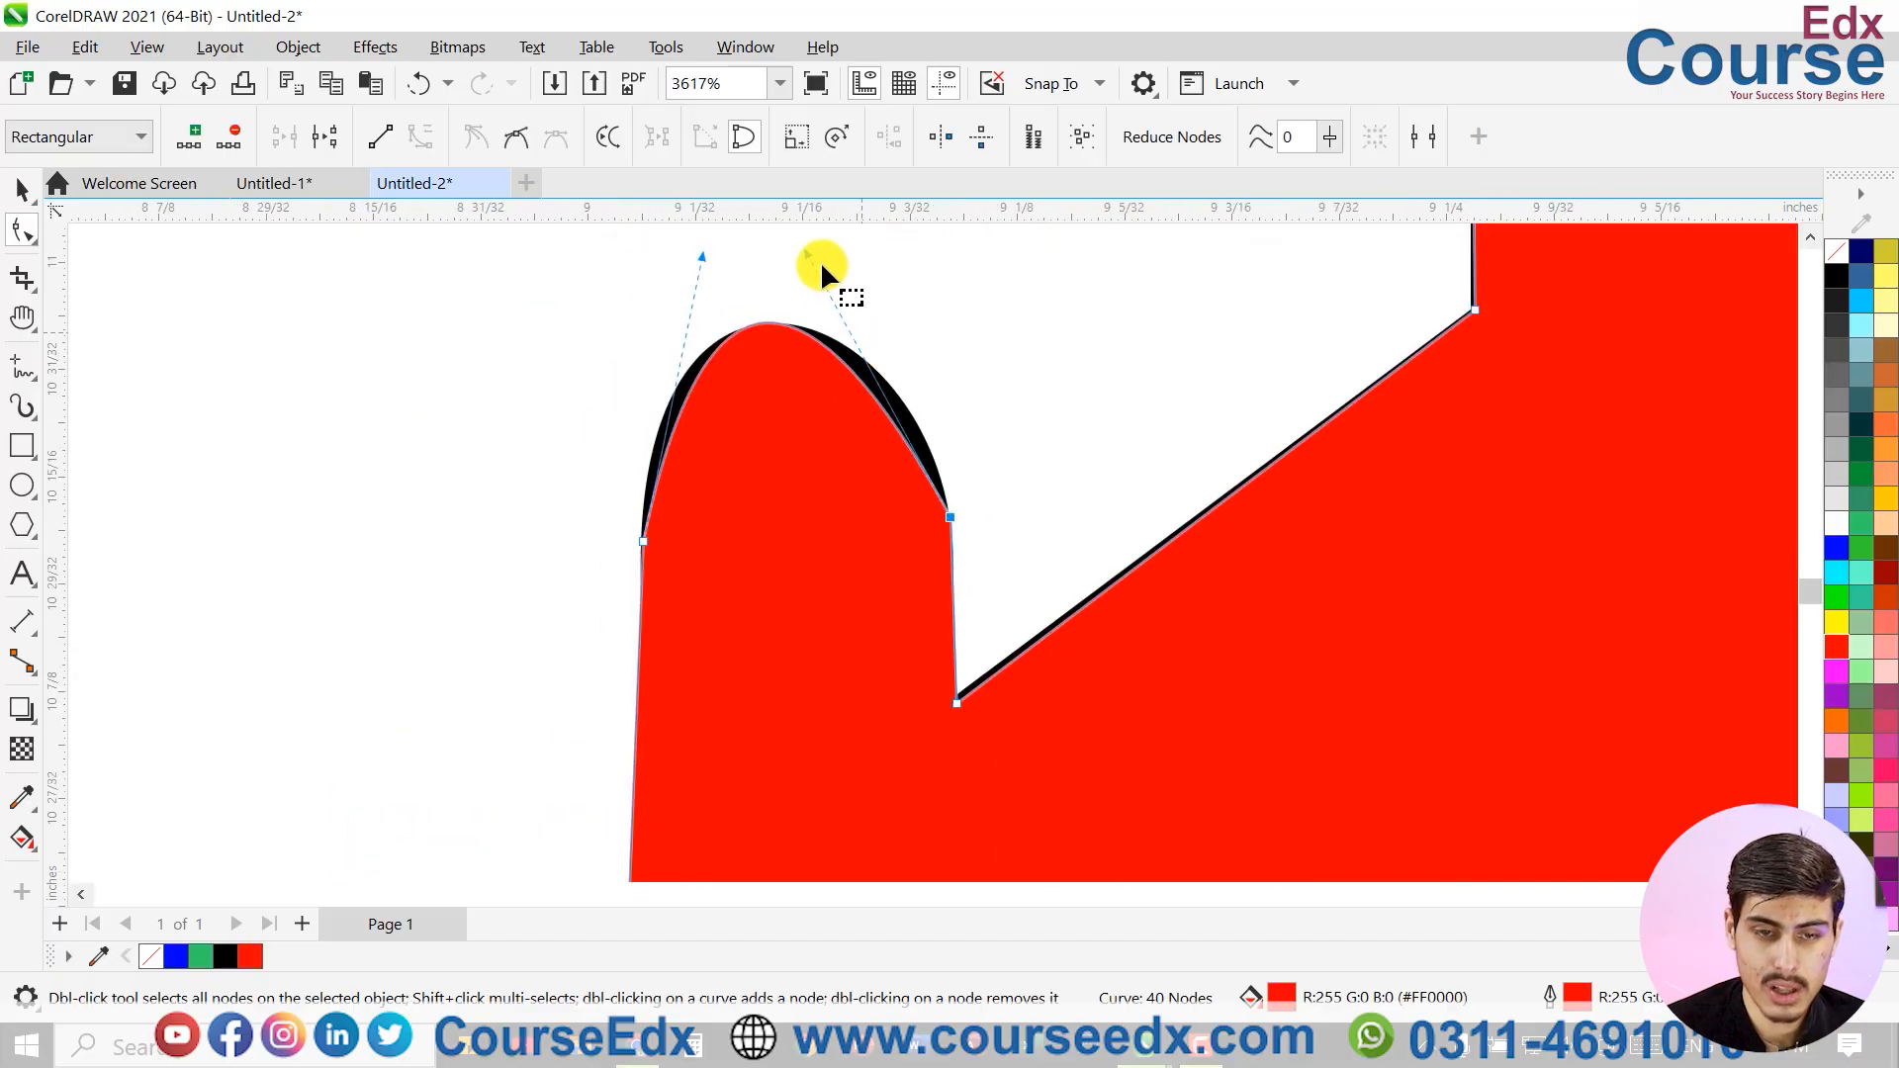
drag(809, 259, 857, 247)
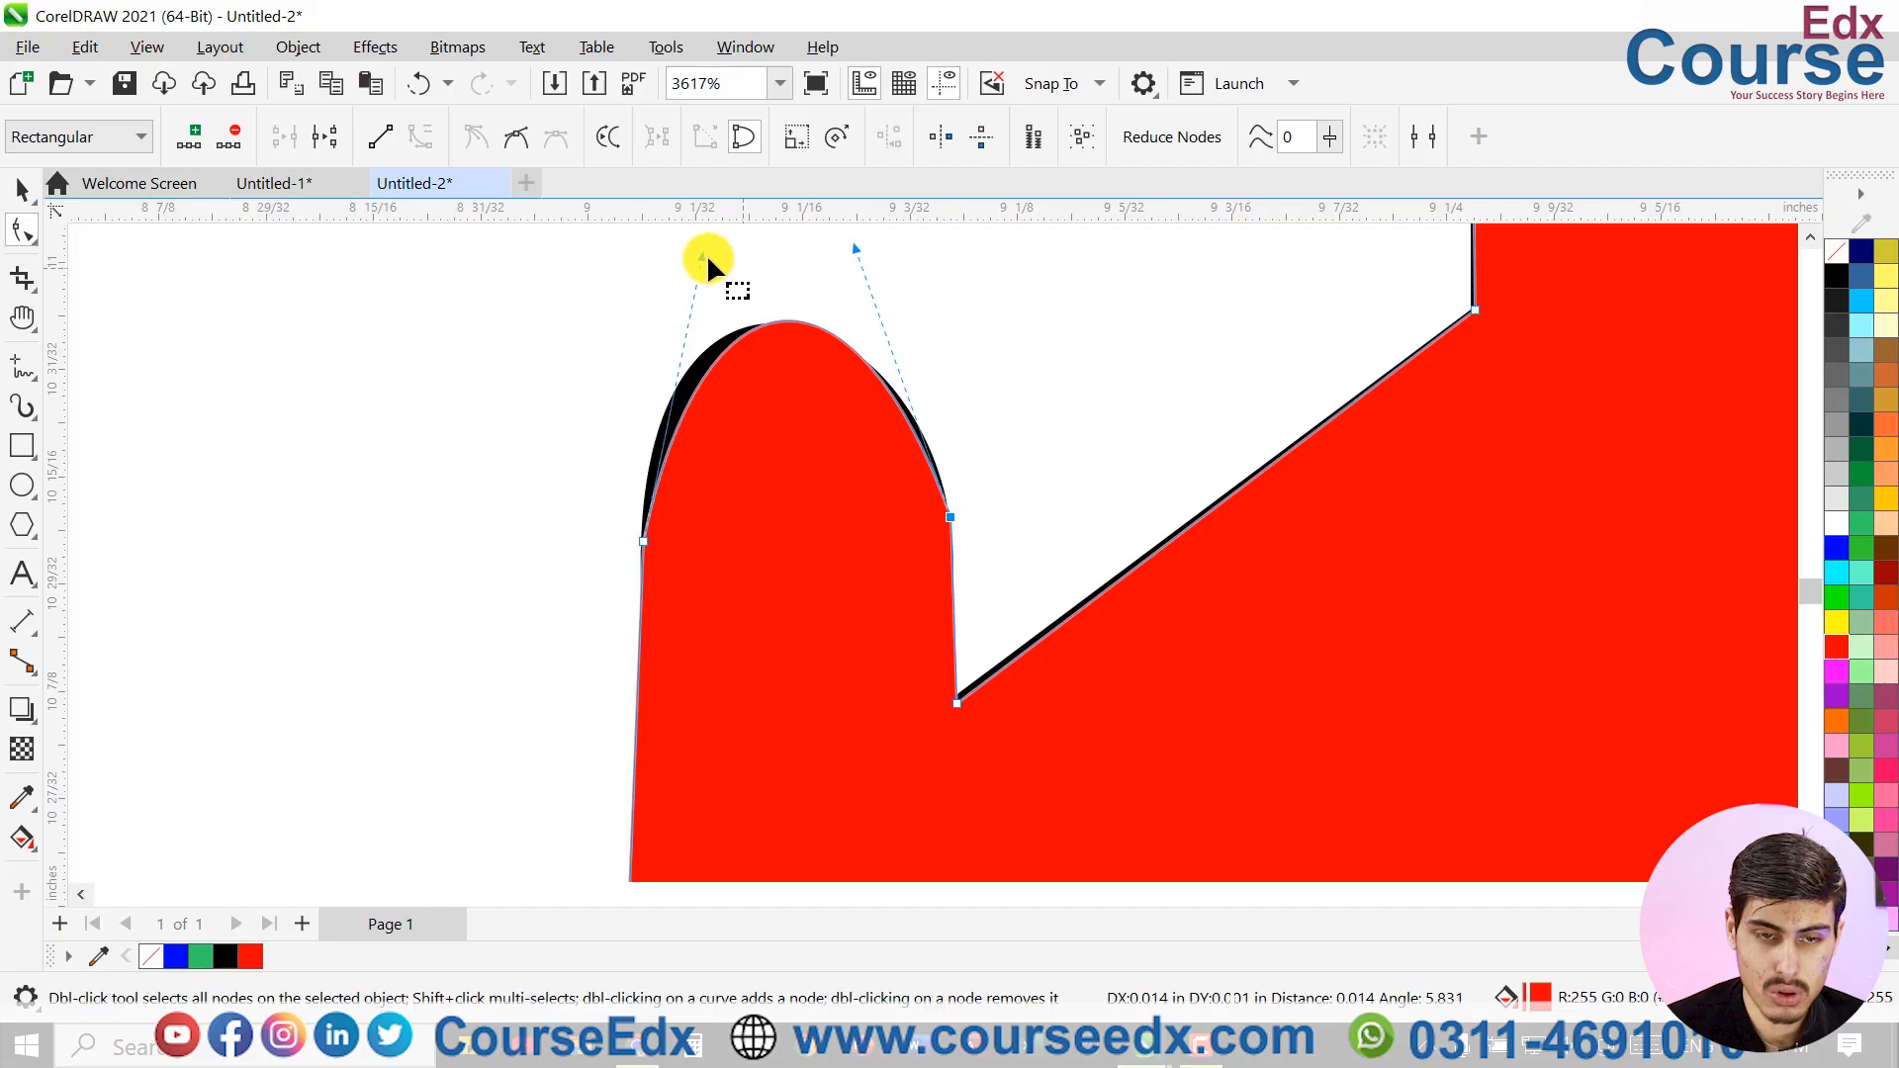
click(643, 542)
drag(700, 259, 663, 247)
click(866, 253)
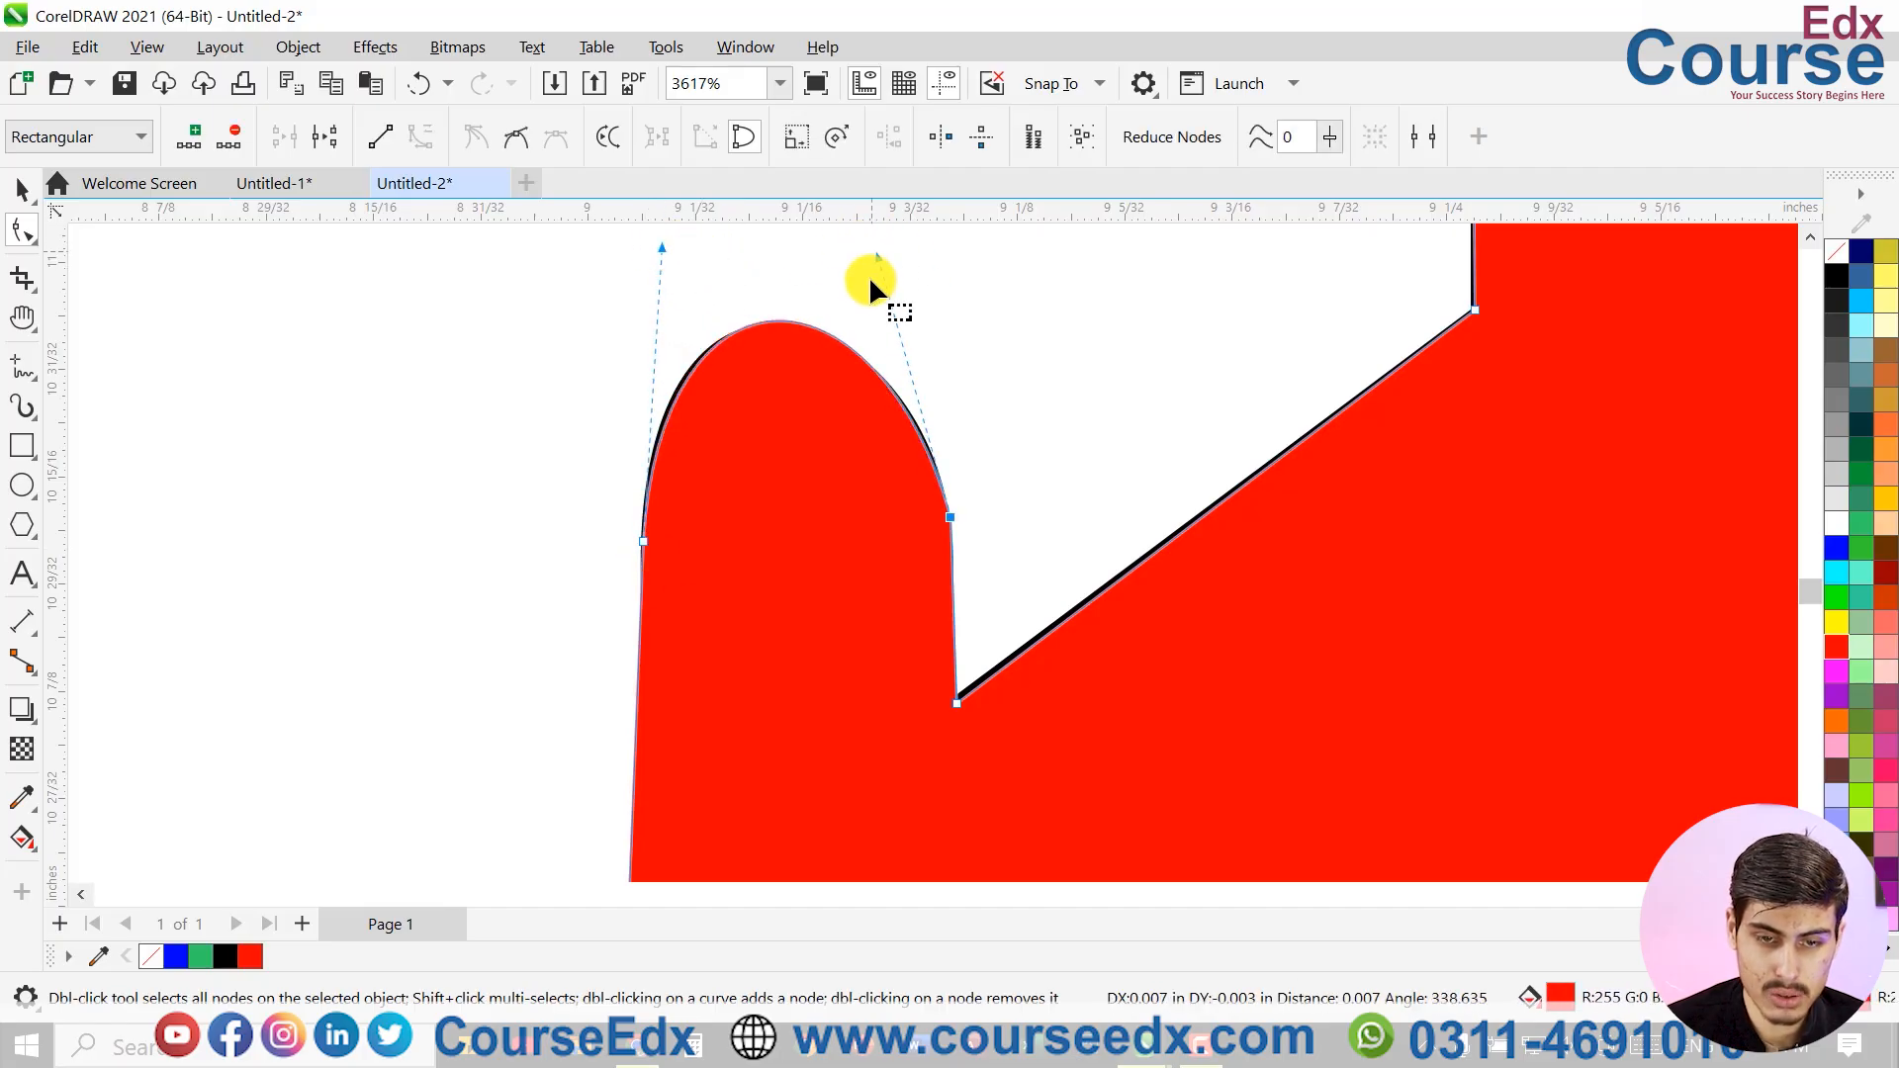
scroll(872, 286, down, 3)
scroll(877, 540, down, 3)
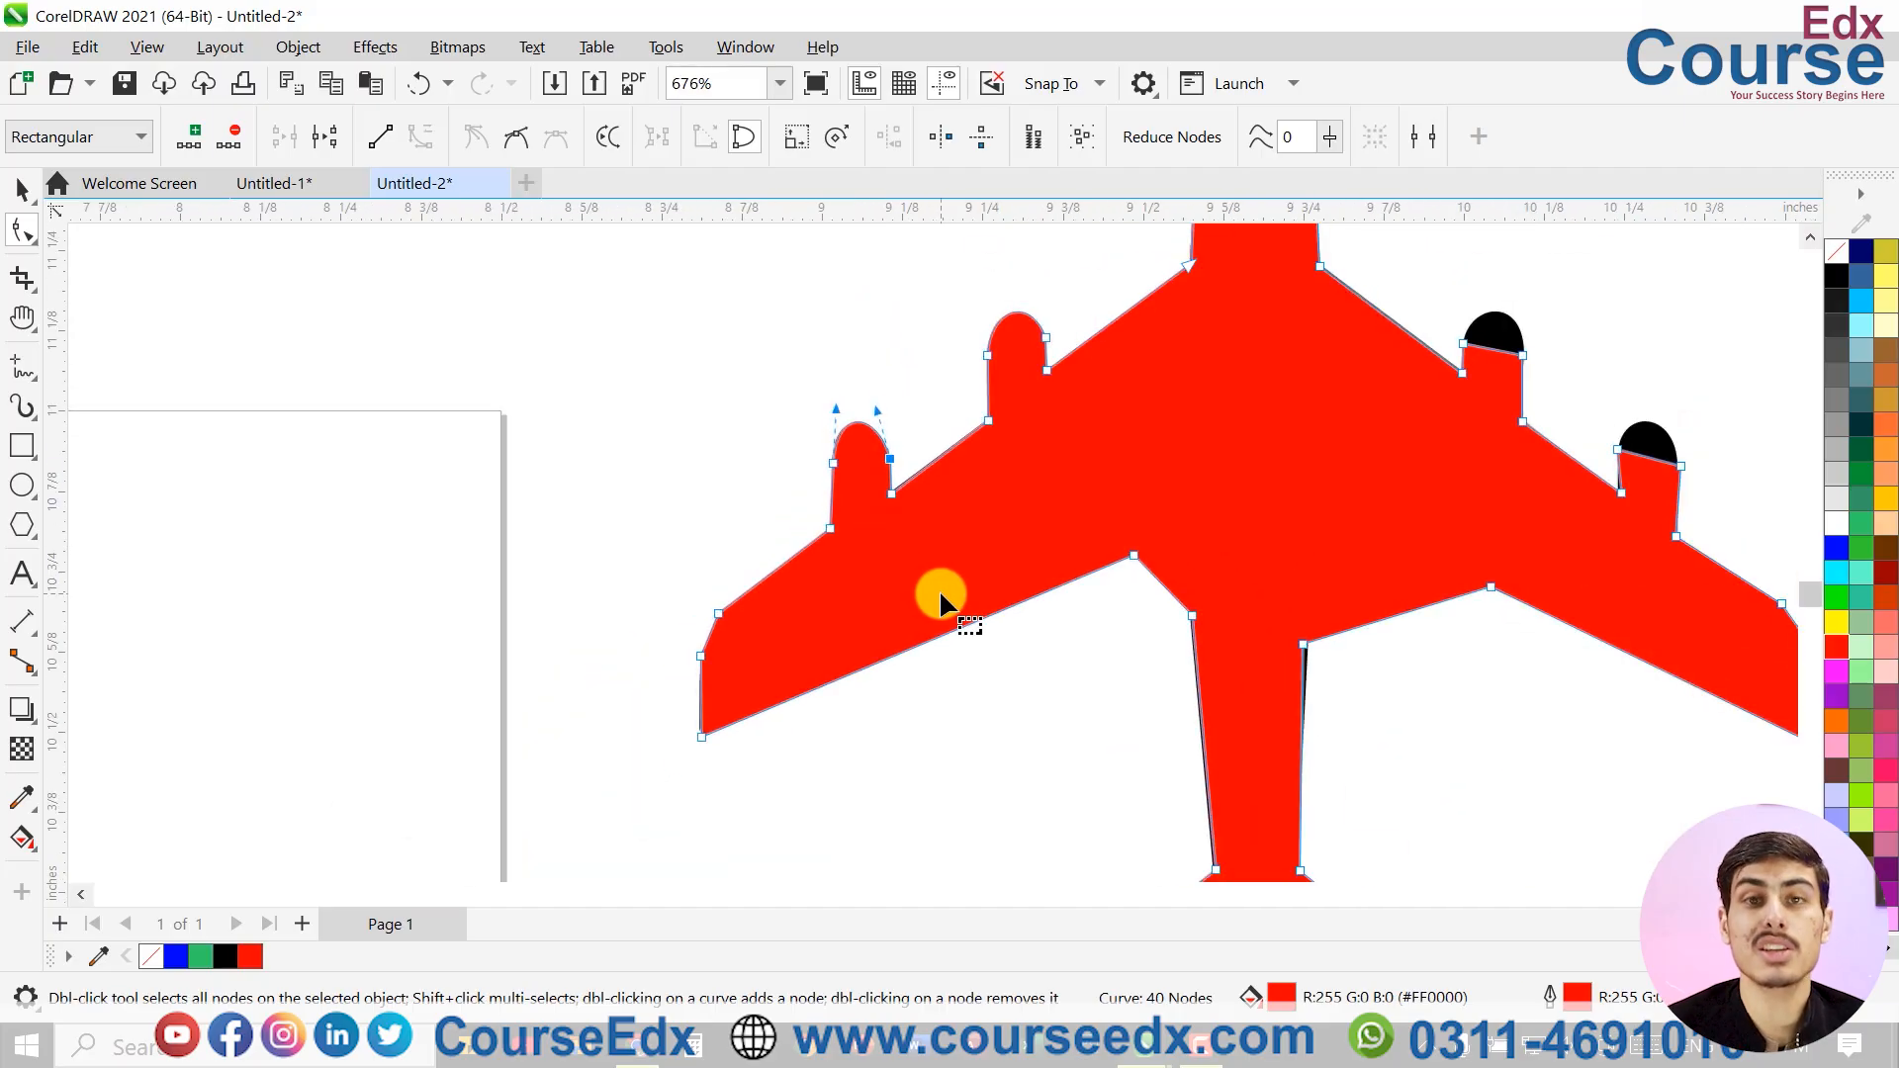
Round the right wing's rear junction with the fuselage by converting its segment to a curve, bending it and moving its fuselage node
scroll(1315, 585, up, 3)
click(1308, 563)
click(421, 136)
drag(1307, 563, 1215, 406)
drag(1005, 653, 1030, 662)
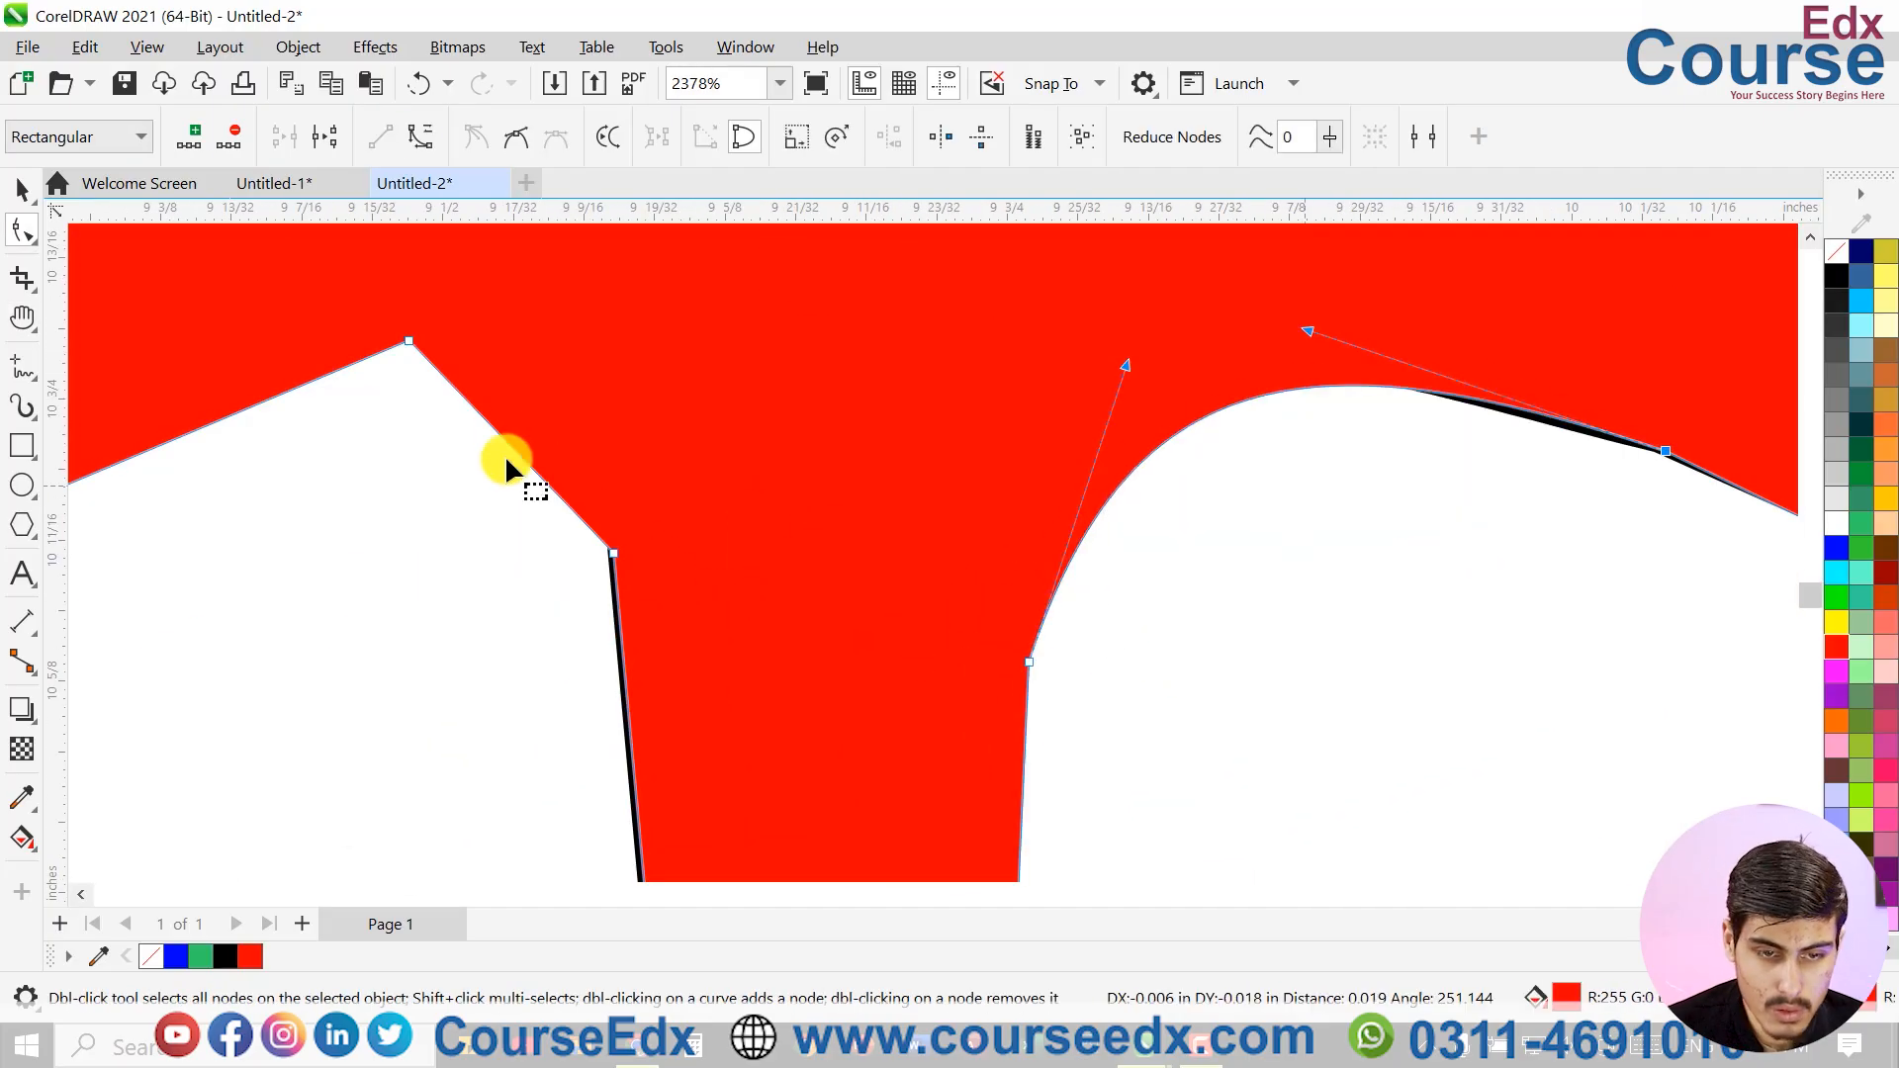
Move the left wing's rear node outward and convert the segment joining it to the fuselage to a curve
drag(411, 340, 226, 420)
click(420, 137)
scroll(593, 514, down, 3)
scroll(792, 865, up, 3)
Convert one right-wing engine's tip segment to a curve, bend it over the black tip and adjust its handle
scroll(1195, 697, down, 5)
drag(1286, 475, 1098, 693)
scroll(1172, 615, up, 4)
click(1171, 612)
click(420, 137)
drag(1168, 608, 1172, 455)
drag(1208, 411, 1223, 423)
Round the remaining right-wing engine tip by converting its segment to a curve and shaping it to the silhouette
scroll(744, 382, up, 4)
click(421, 137)
drag(656, 358, 692, 284)
drag(801, 224, 874, 261)
Move the finished red airplane trace off the black original to its right side
scroll(568, 384, down, 4)
scroll(1271, 554, down, 2)
key(space)
click(1272, 649)
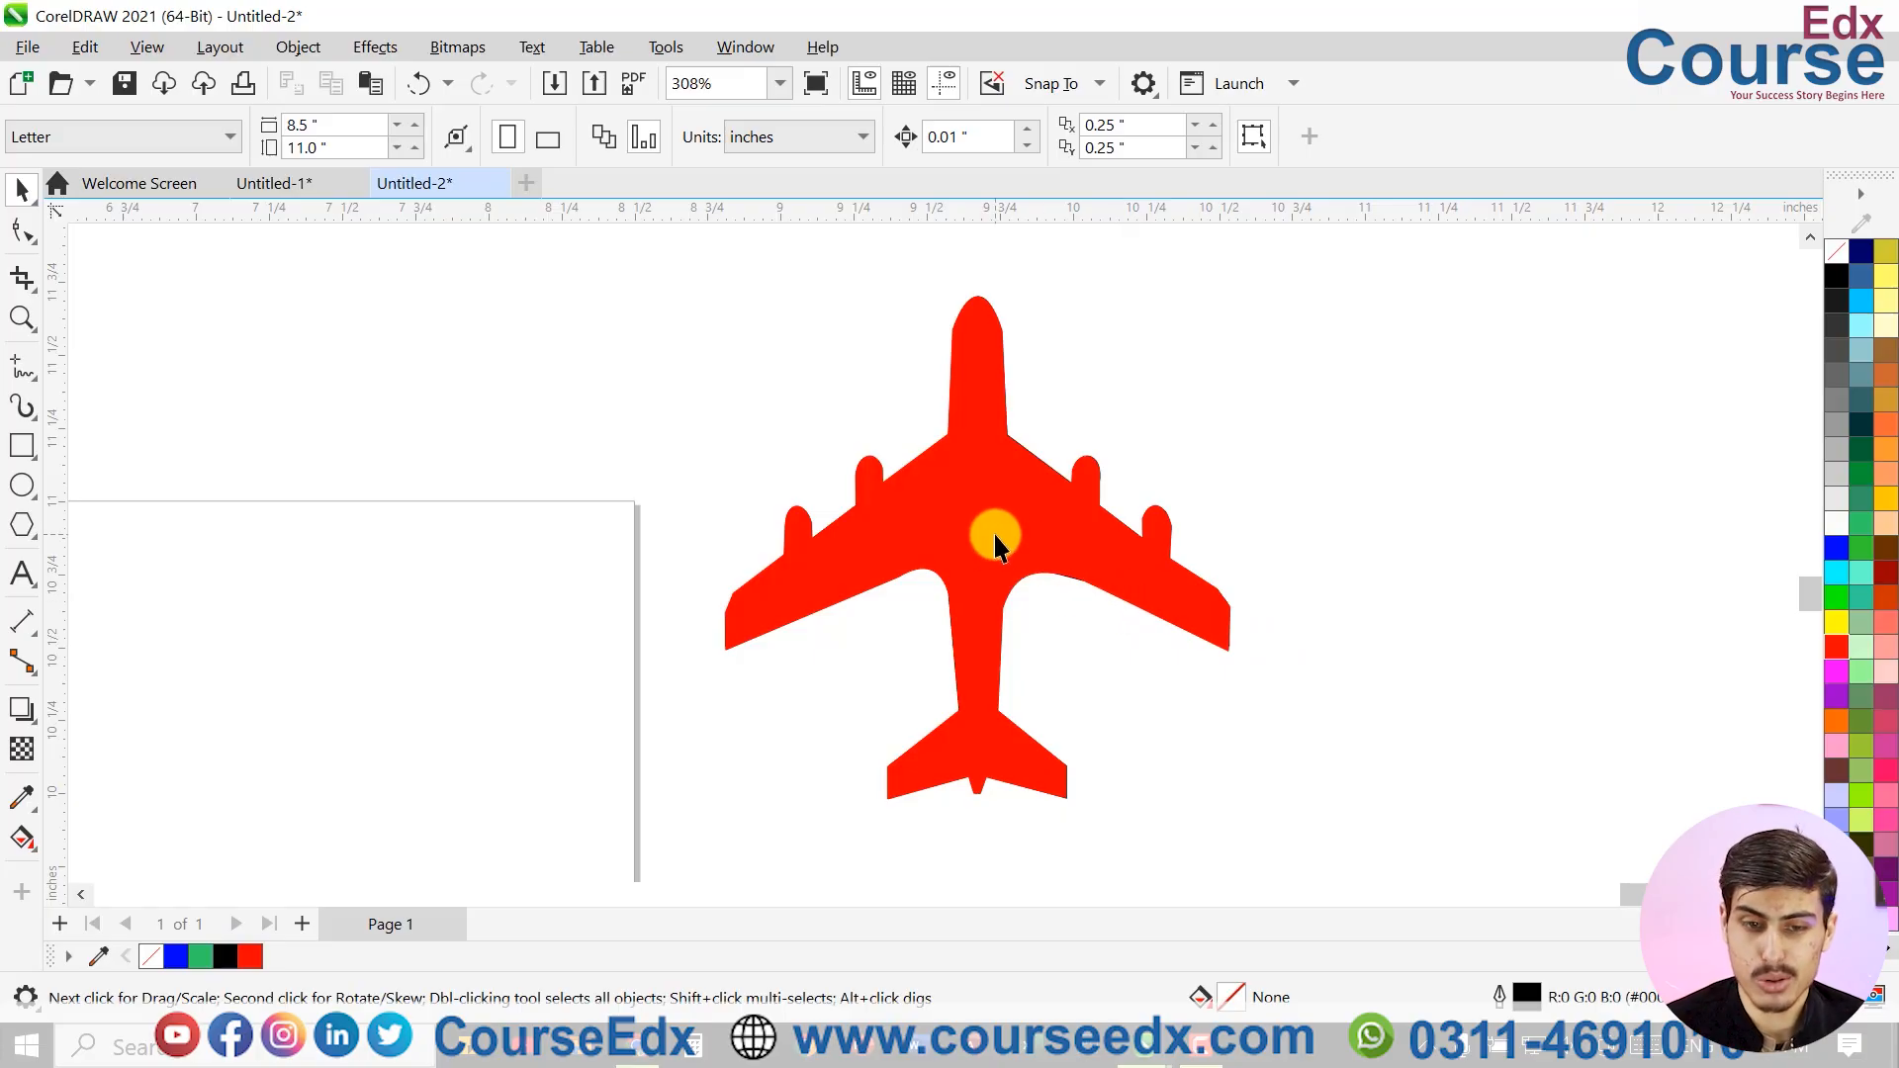
drag(979, 530, 1420, 564)
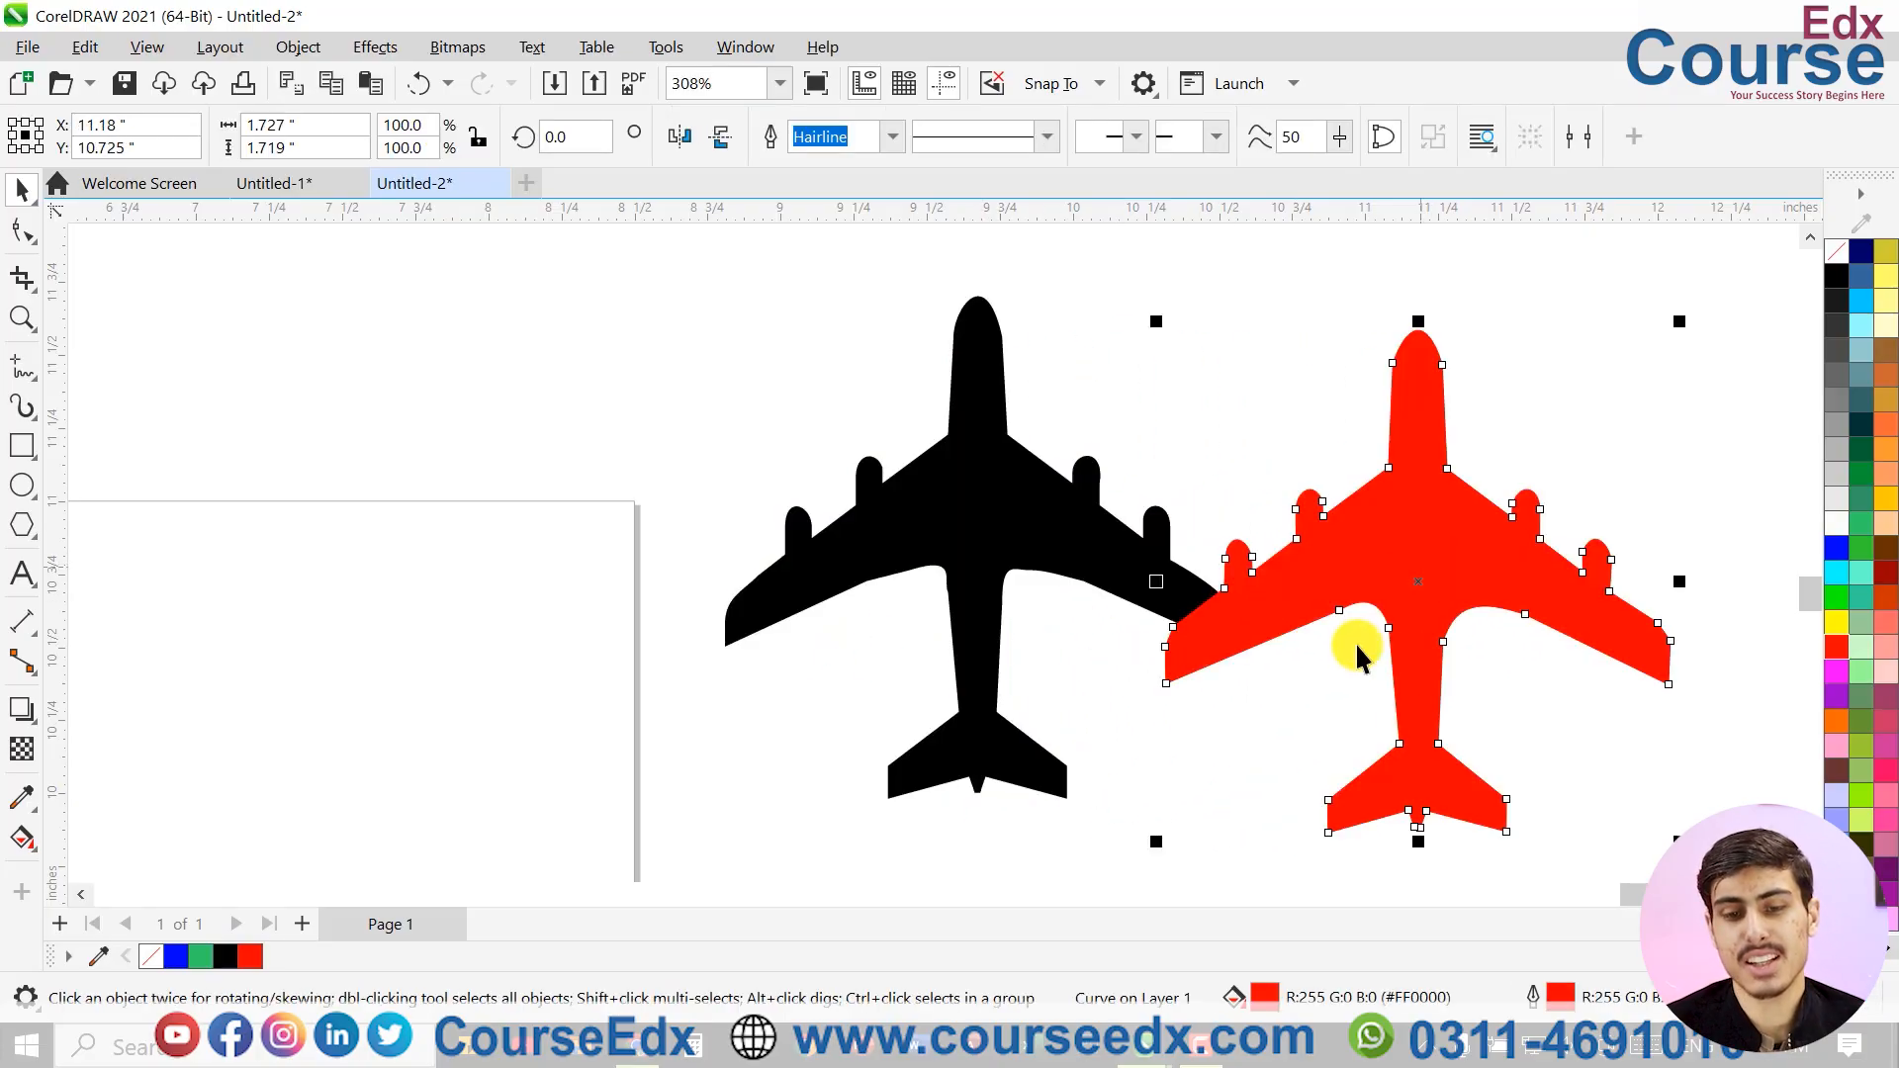
Try cyan and white fills on the traced airplane, and settle on amber (#FFCC00)
click(1835, 572)
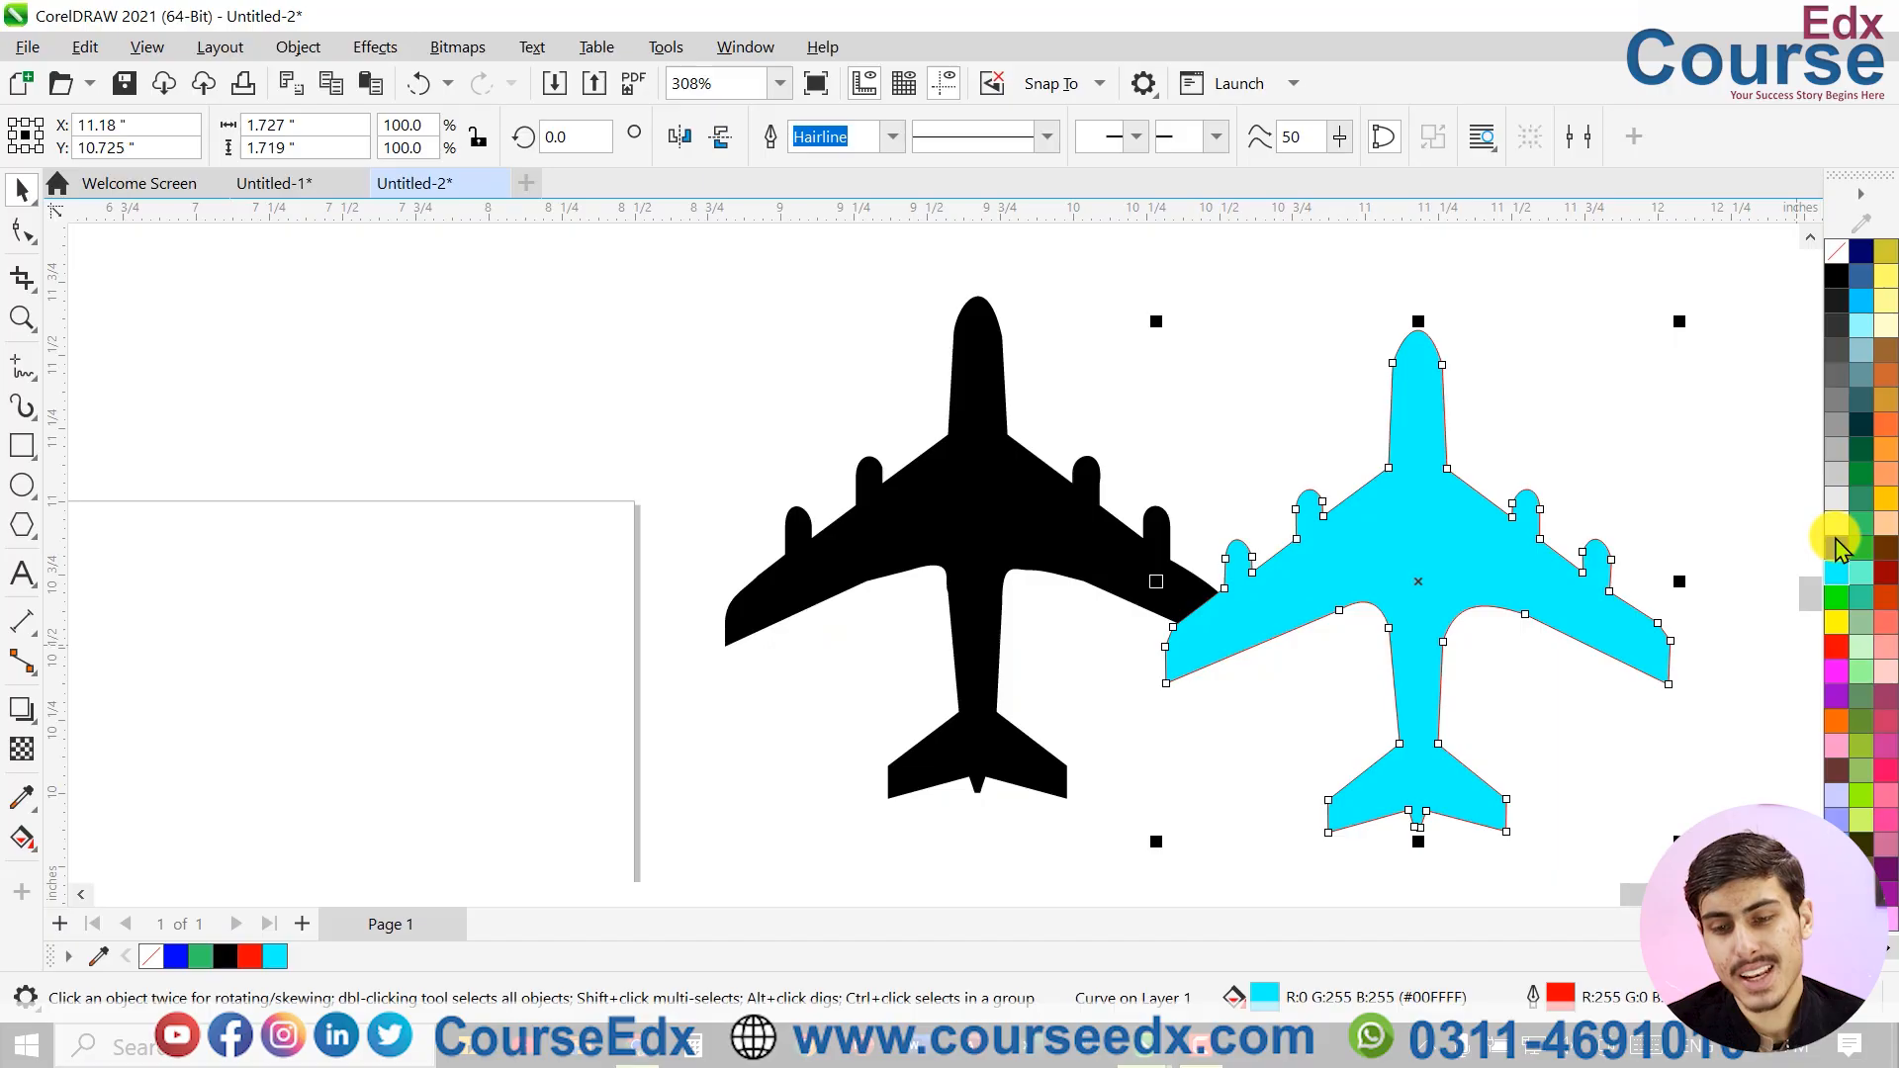
click(1837, 547)
click(1879, 492)
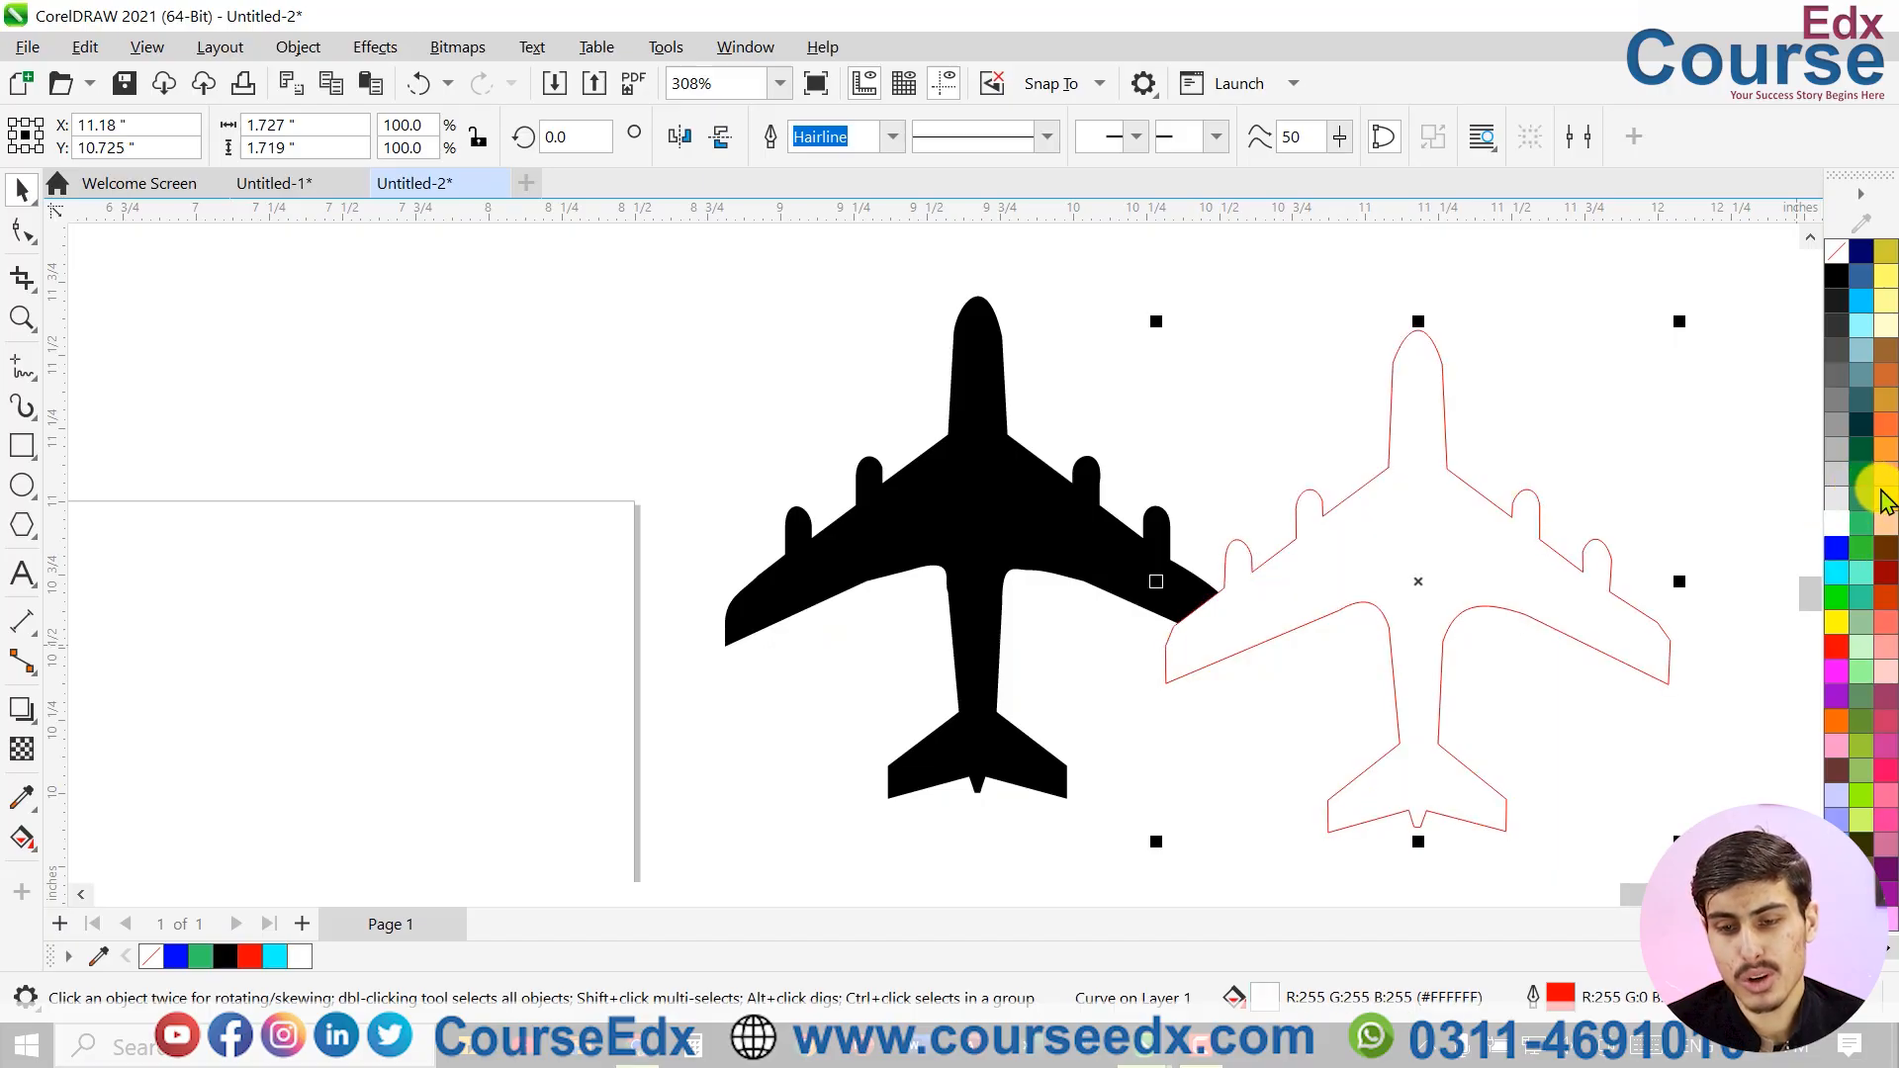
click(1886, 503)
Duplicate the amber airplane to the other side of the black original and enlarge the copy to 634.7%
drag(1437, 560, 556, 572)
key(F4)
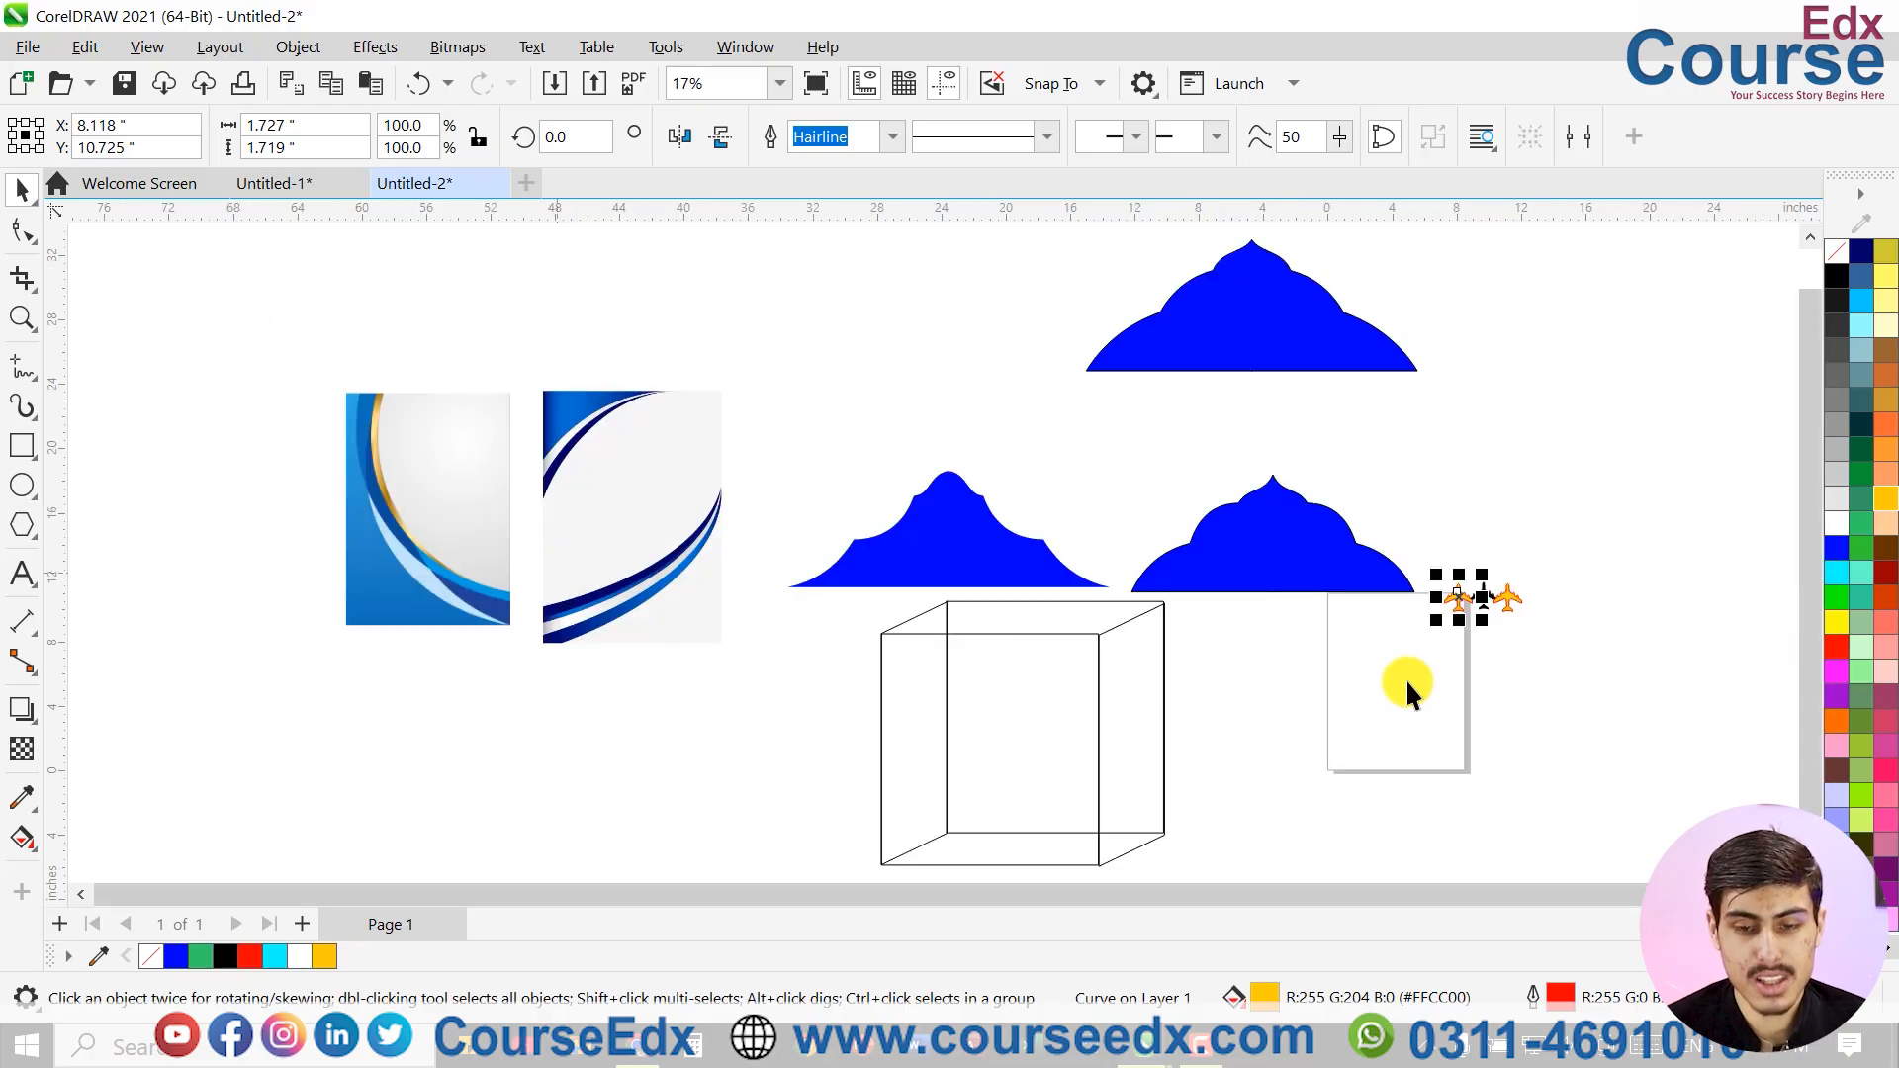
drag(1482, 574, 1631, 428)
Stamp multiple copies of the enlarged amber airplane across the drawing around the domes, cube and page
mouse_move(1541, 516)
mouse_down()
mouse_move(1137, 586)
mouse_move(865, 478)
mouse_move(650, 489)
mouse_move(408, 595)
mouse_move(239, 577)
mouse_move(246, 325)
mouse_move(694, 337)
mouse_move(906, 402)
mouse_move(674, 719)
mouse_move(902, 749)
mouse_move(1478, 771)
mouse_move(1584, 664)
mouse_move(1594, 493)
mouse_move(1632, 348)
mouse_up()
key(space)
key(space)
key(space)
key(space)
key(space)
key(space)
key(space)
key(space)
key(space)
key(space)
key(space)
key(space)
key(space)
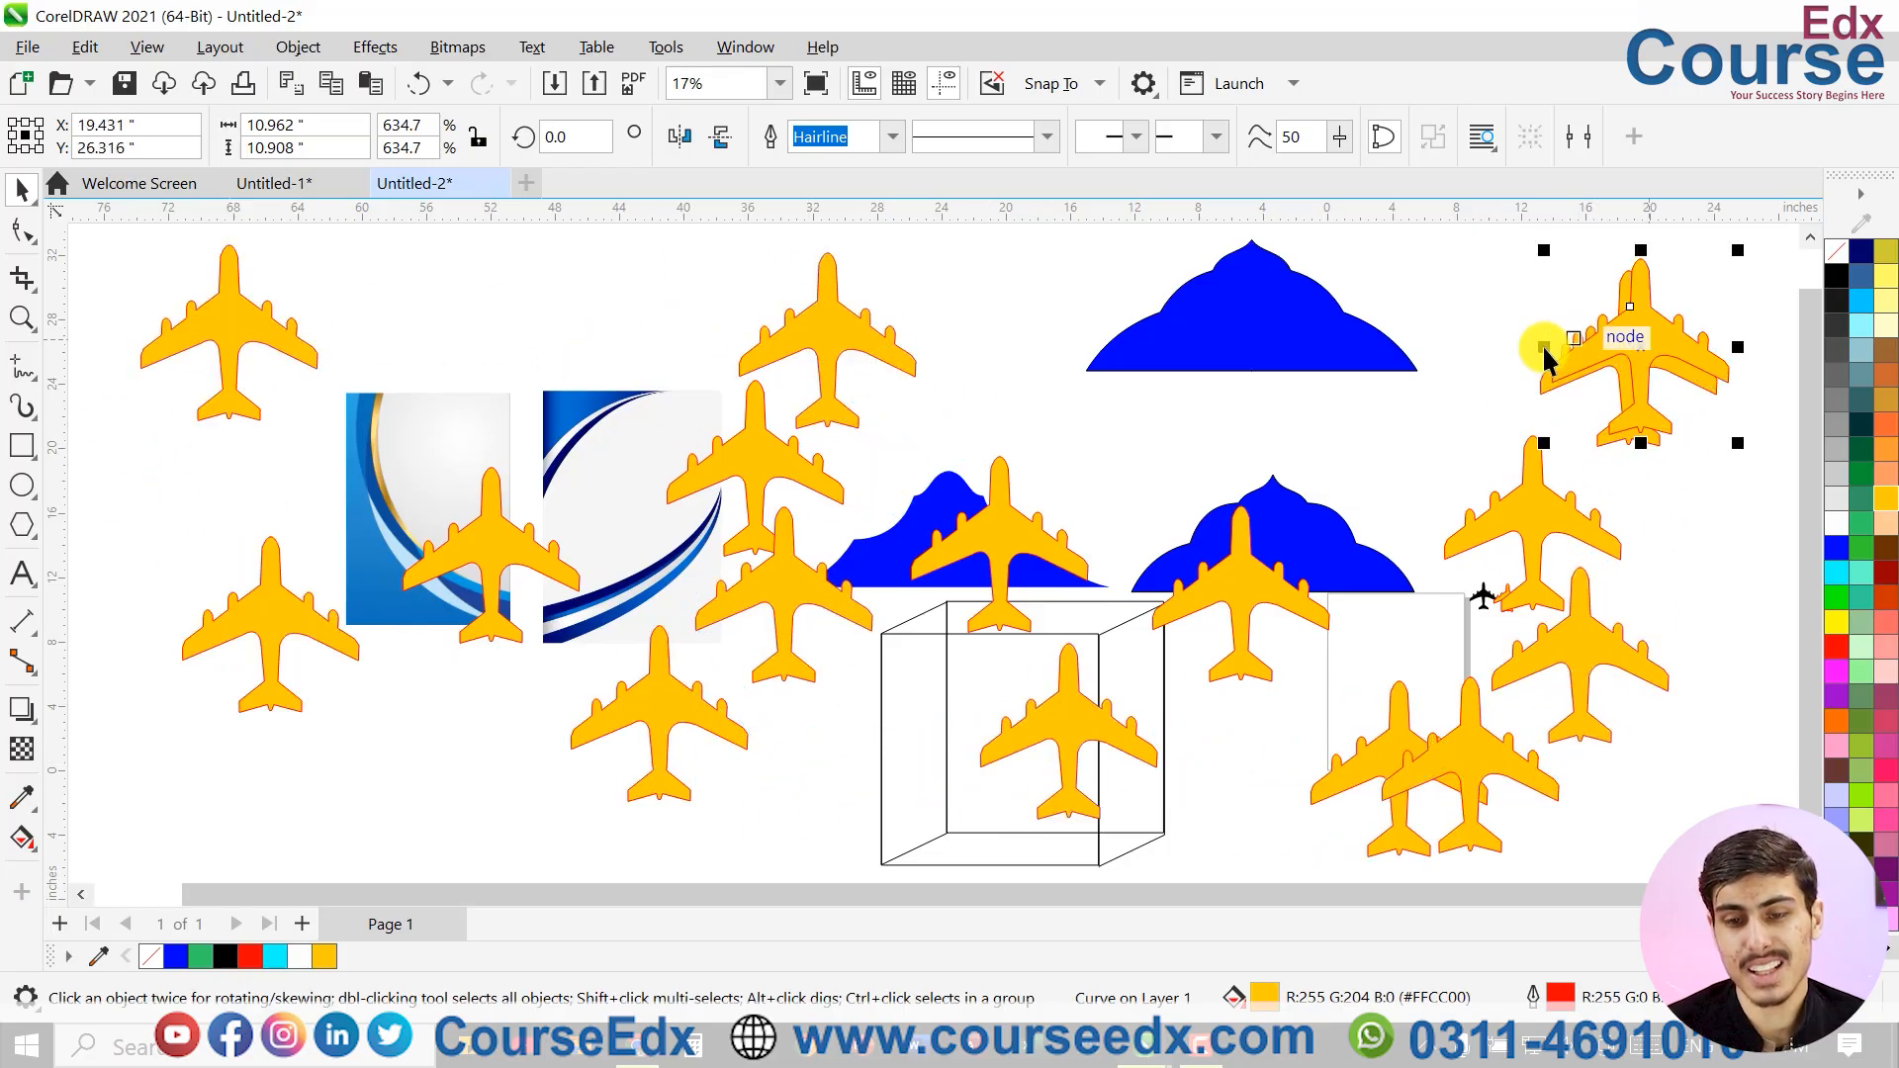
Separate the two overlapping airplane copies beside the uppermost blue dome
scroll(1517, 463, up, 2)
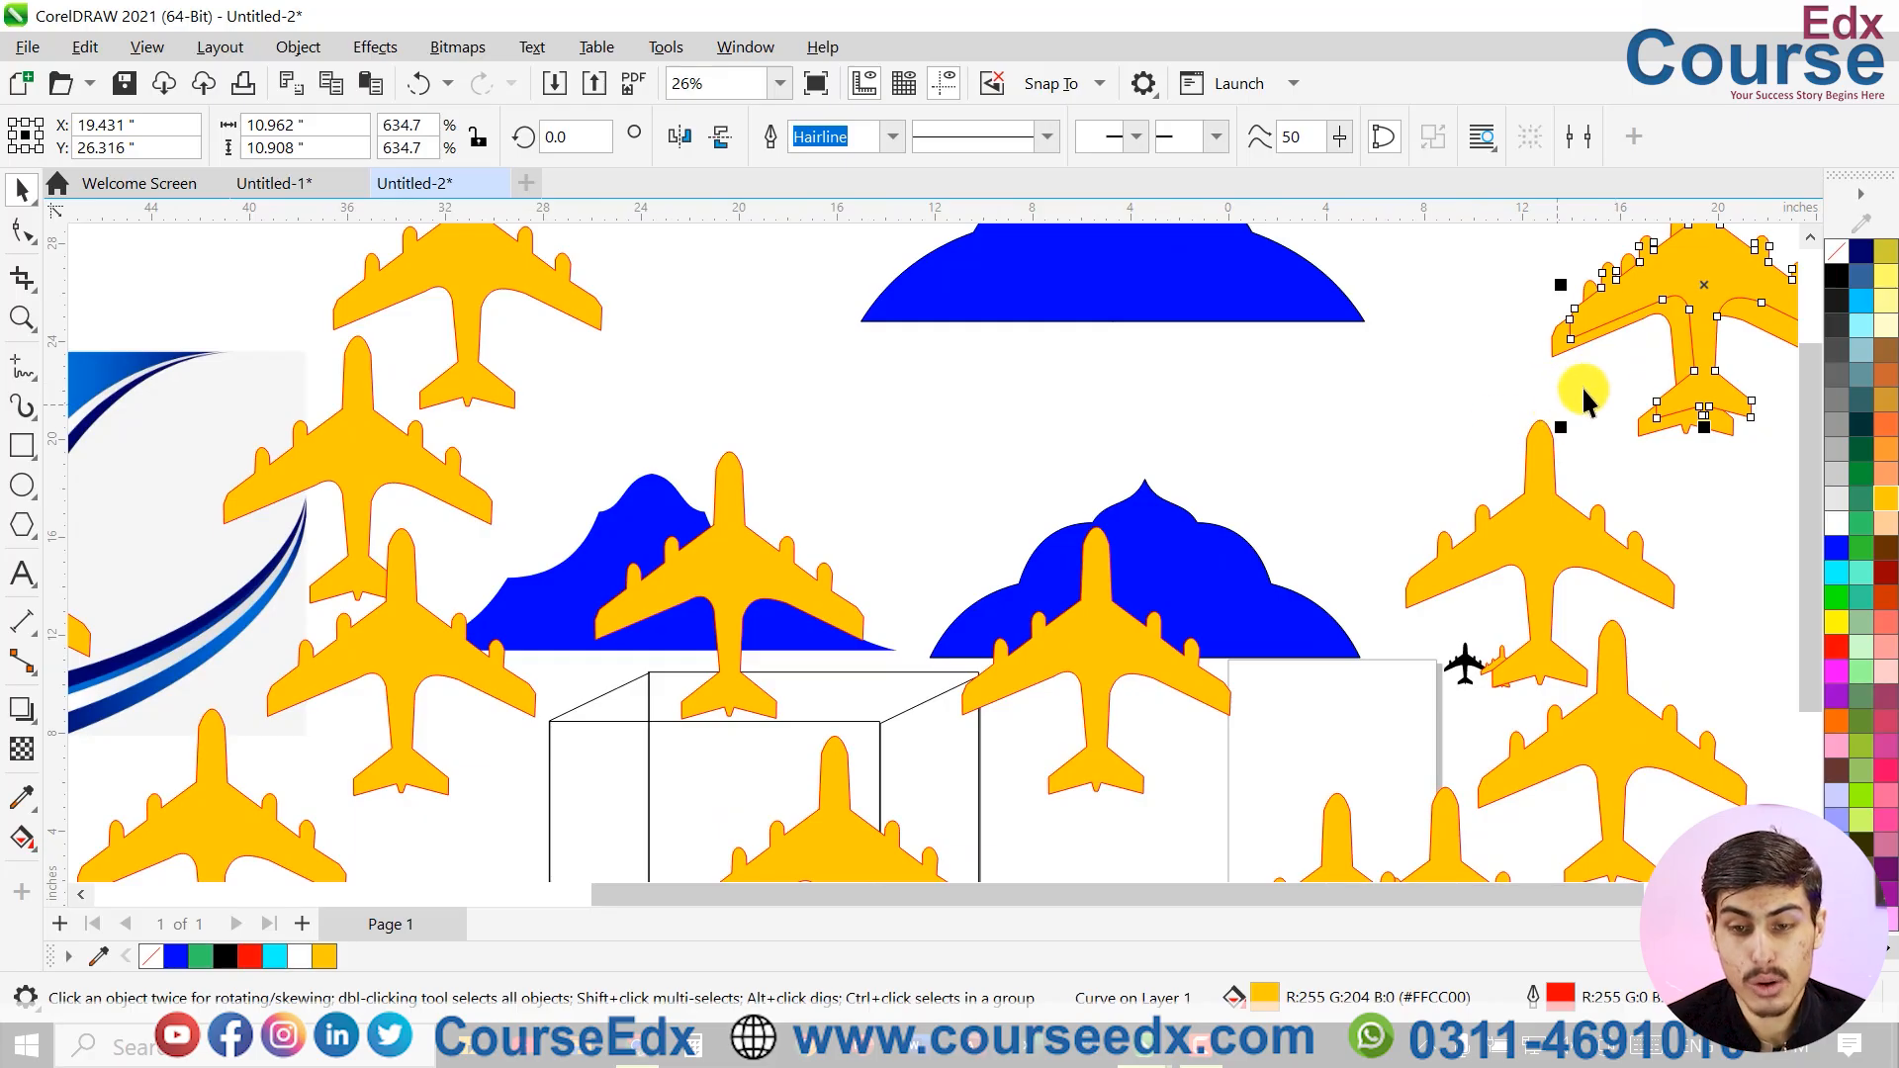
key(h)
drag(1662, 302, 1416, 455)
key(space)
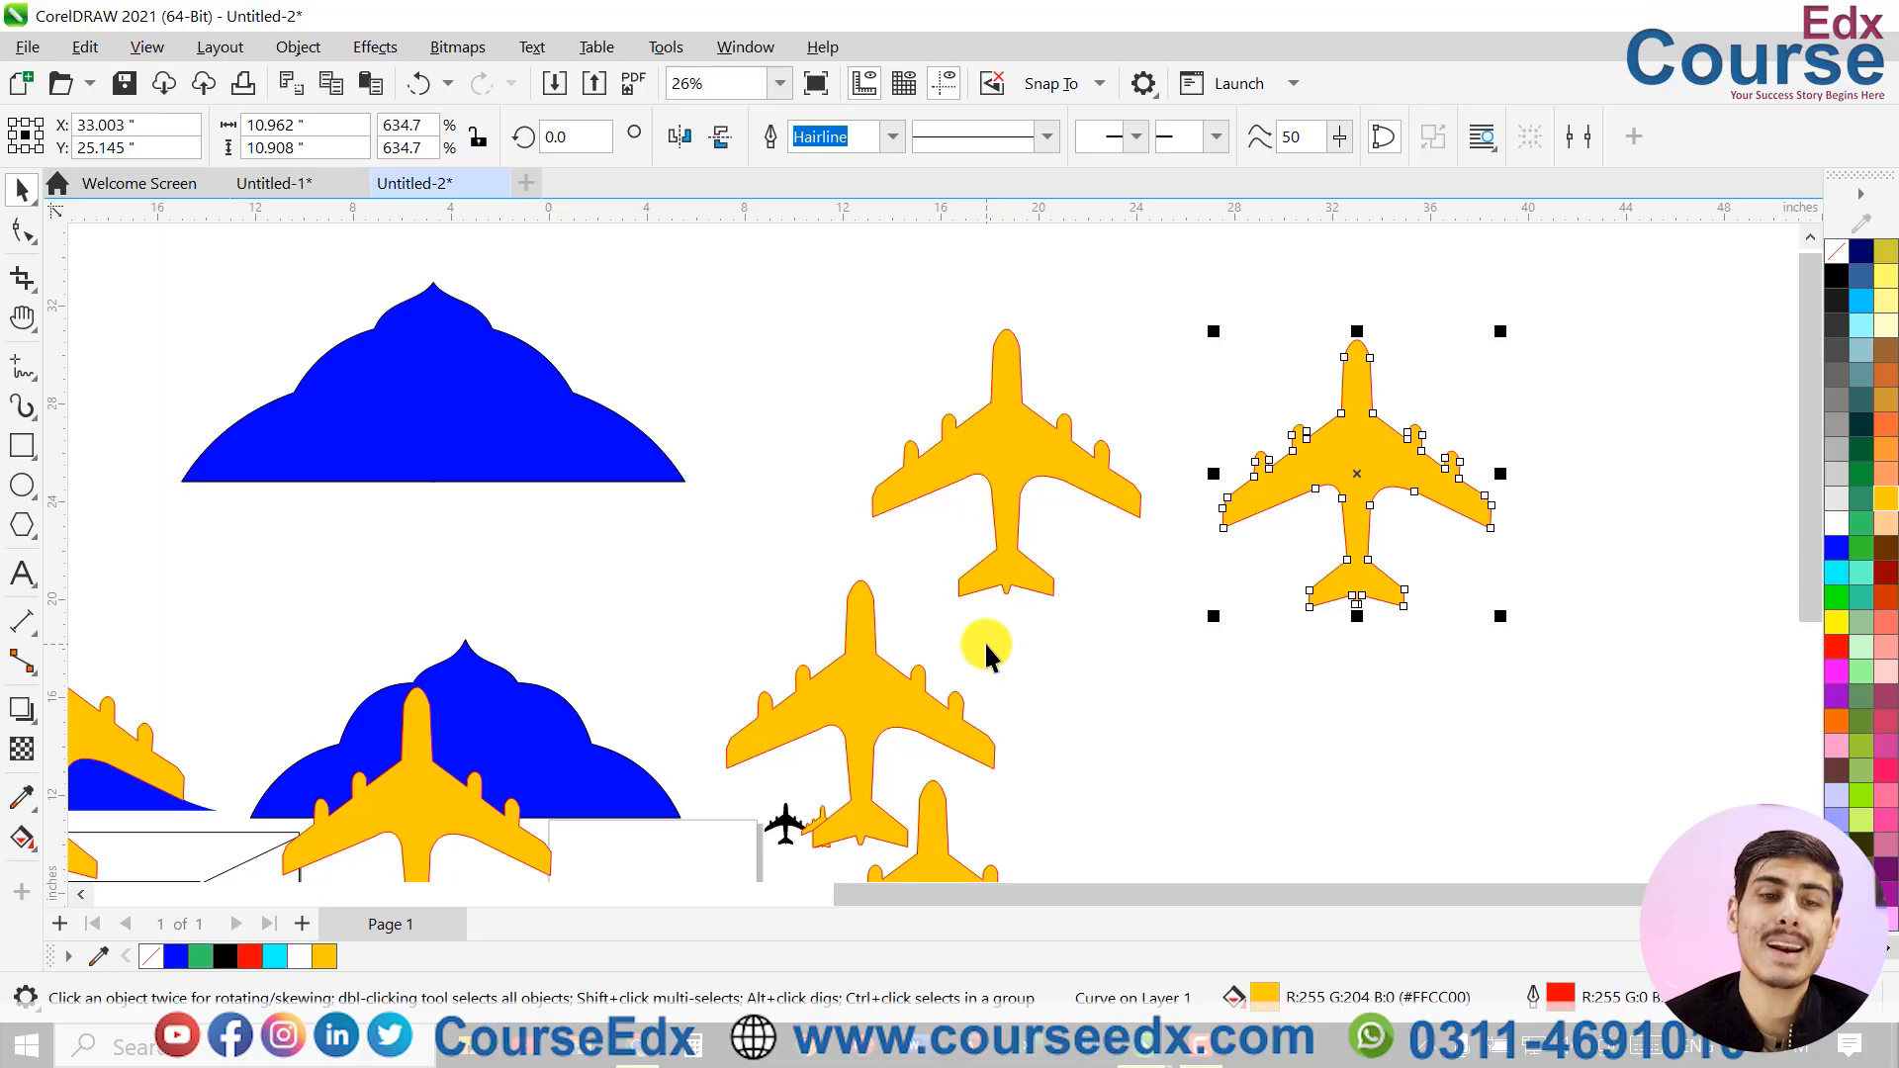
Move the airplane copies off the wireframe cube and the blue domes into other spots, and deselect
key(h)
drag(294, 700, 1250, 591)
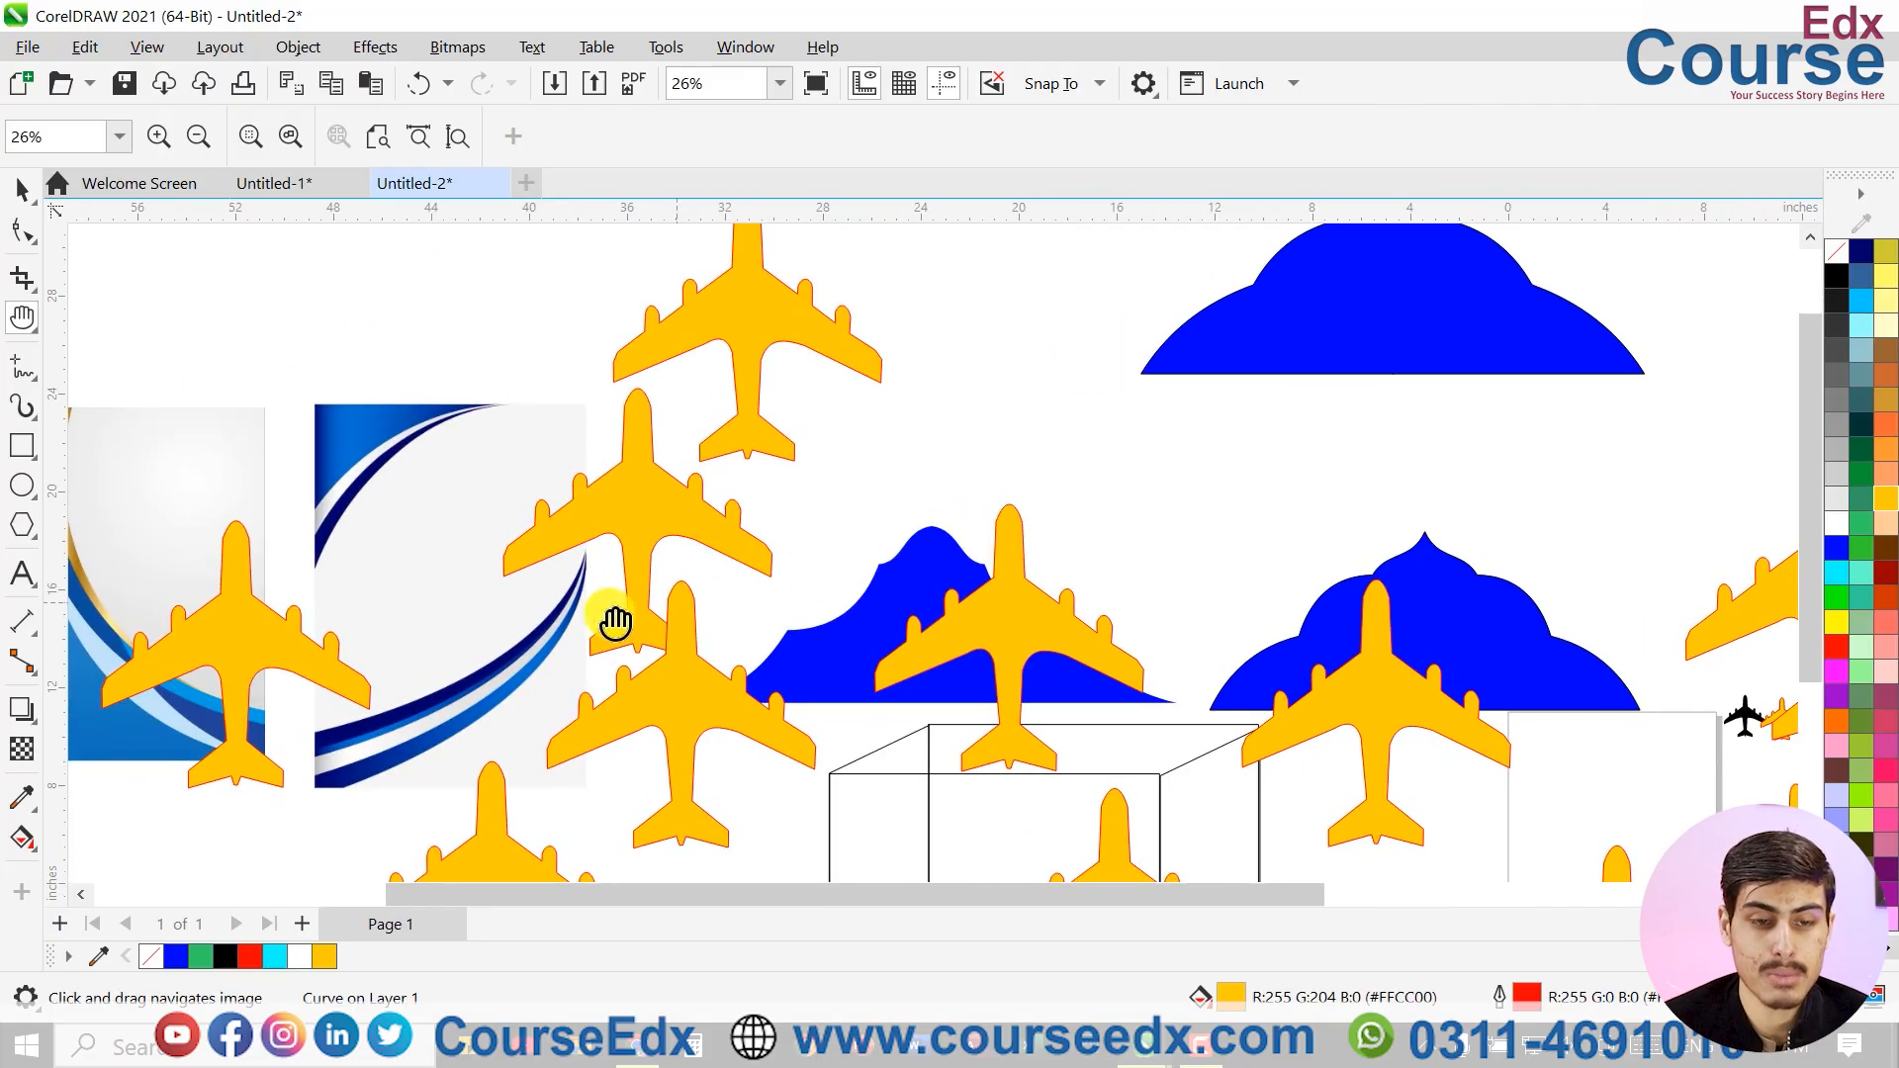
drag(610, 617, 959, 581)
drag(1089, 614, 835, 555)
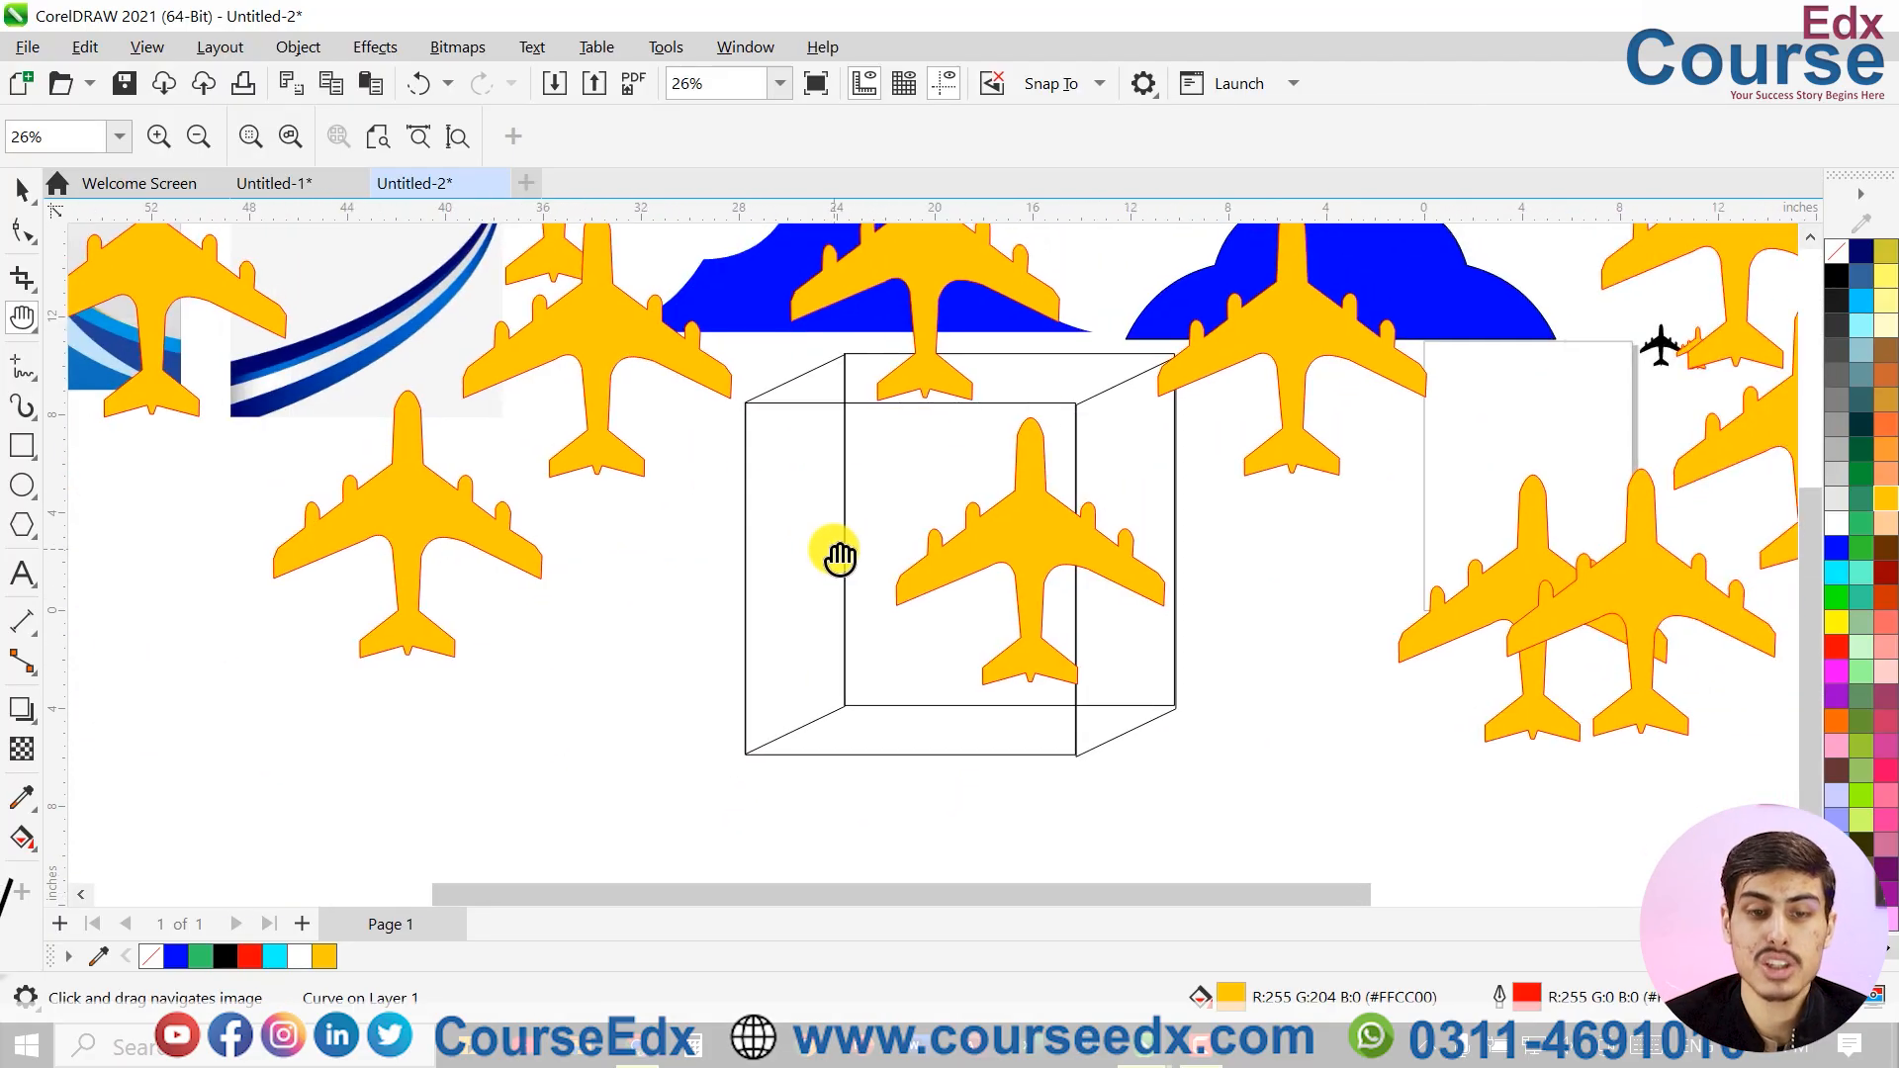
key(space)
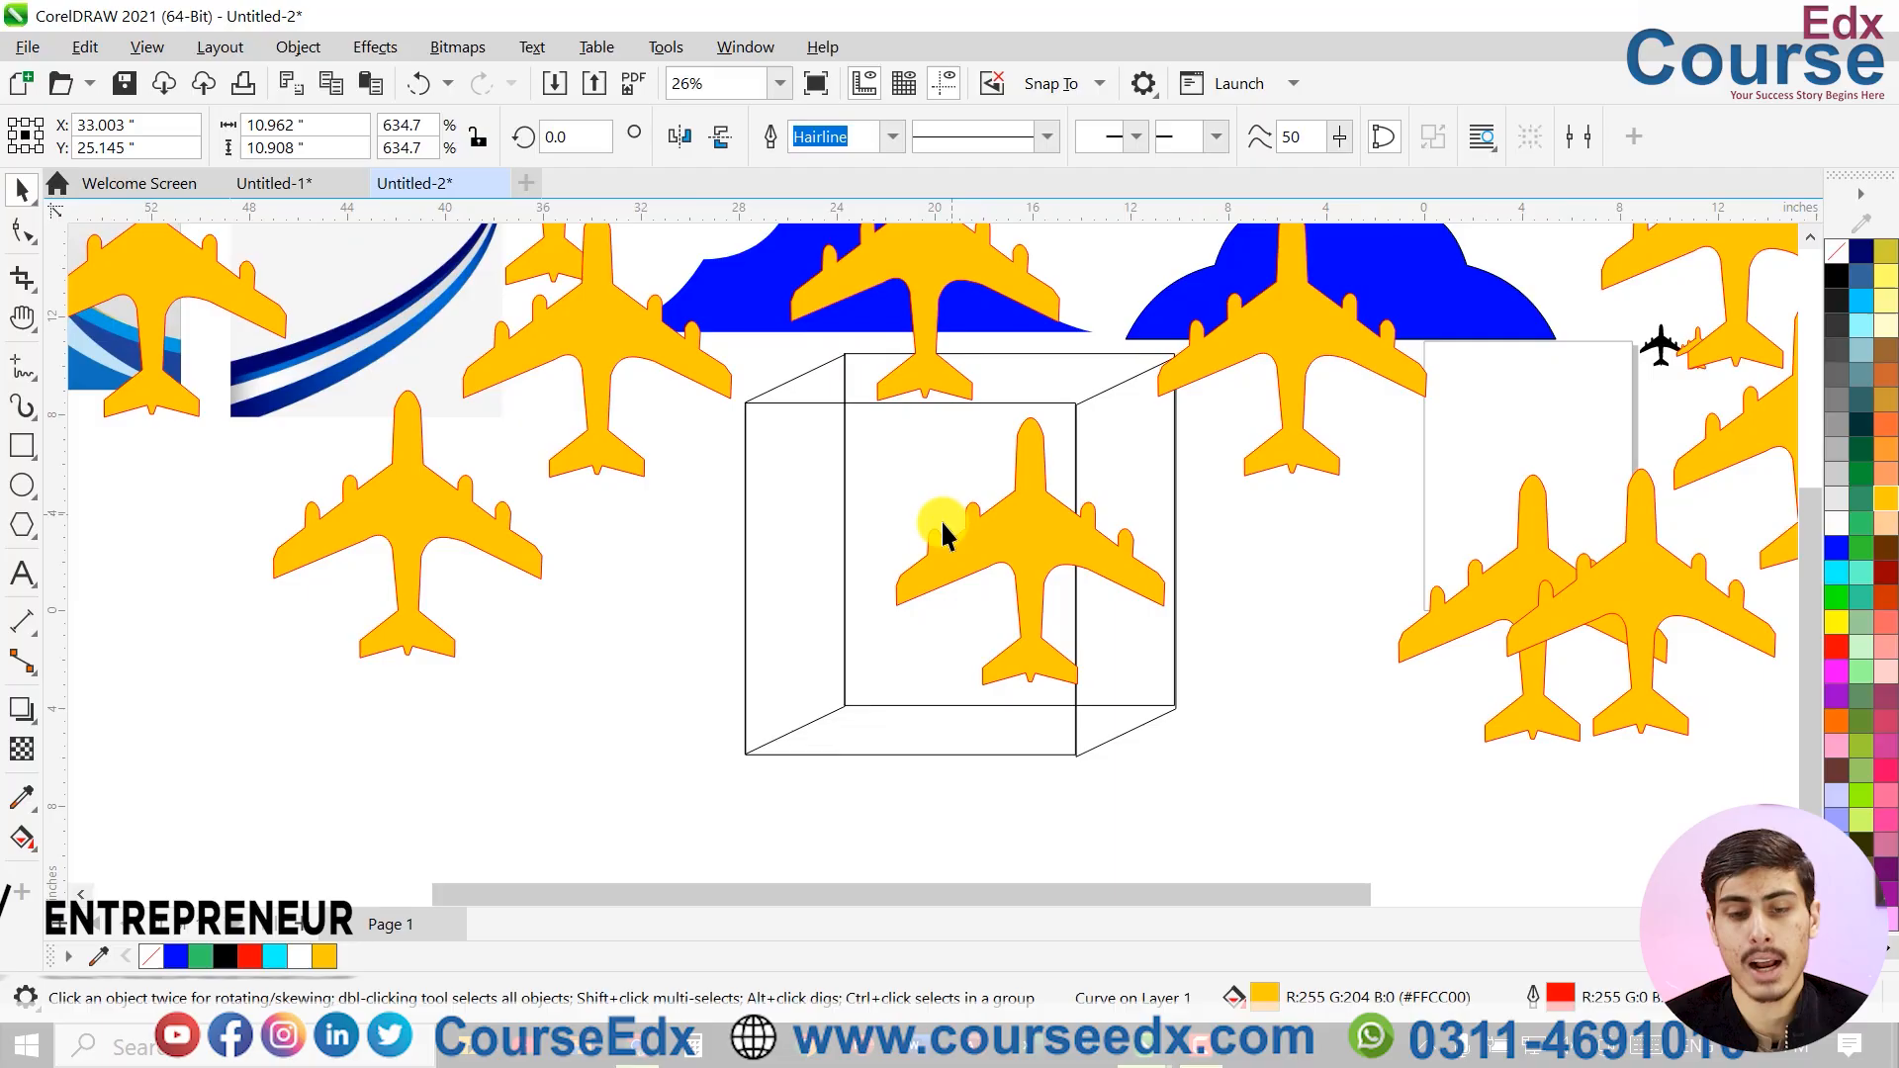
scroll(898, 617, down, 2)
drag(957, 633, 1276, 683)
drag(1209, 450, 1355, 431)
drag(915, 376, 1063, 286)
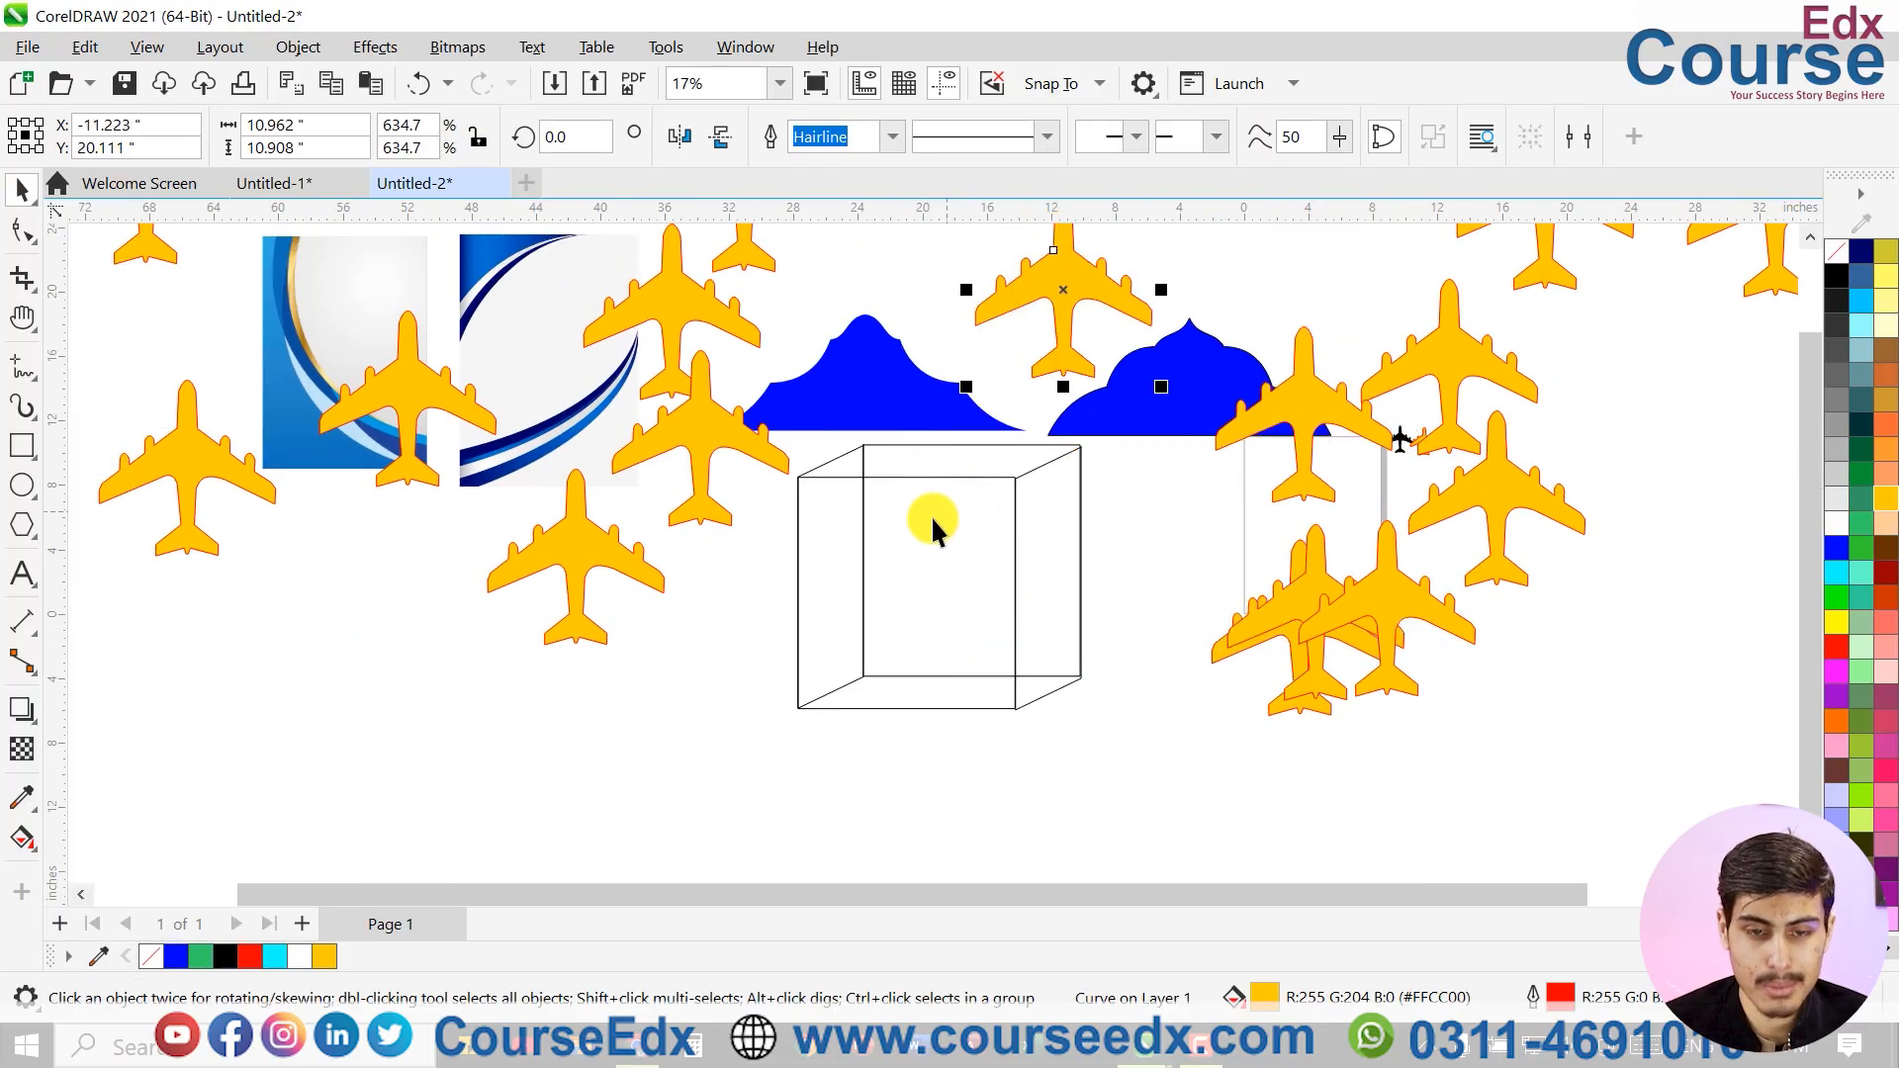
click(788, 752)
scroll(801, 740, down, 3)
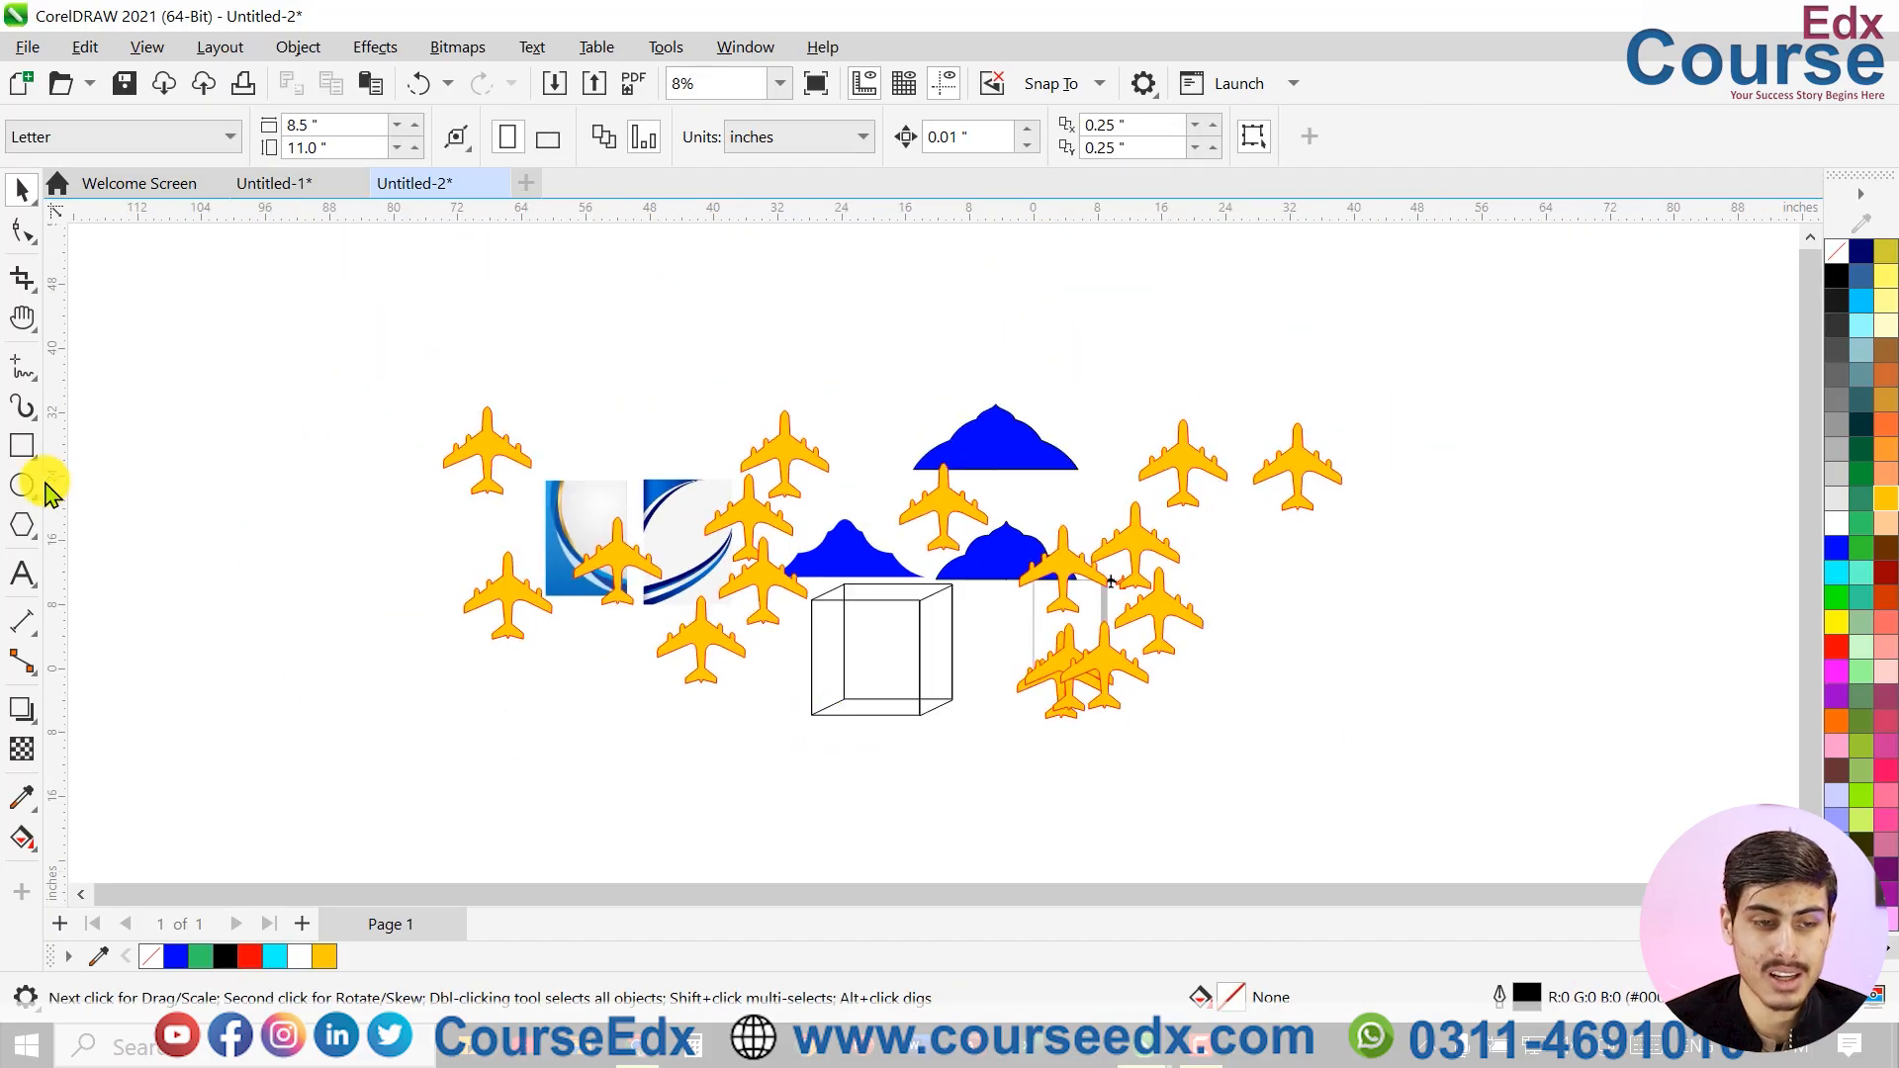
Draw a rectangle about 27.6 by 29.8 inches in the empty area beyond the sample images, and delete the airplane copy near it
click(22, 446)
mouse_move(205, 282)
mouse_down()
mouse_move(373, 555)
mouse_move(634, 467)
mouse_up()
key(space)
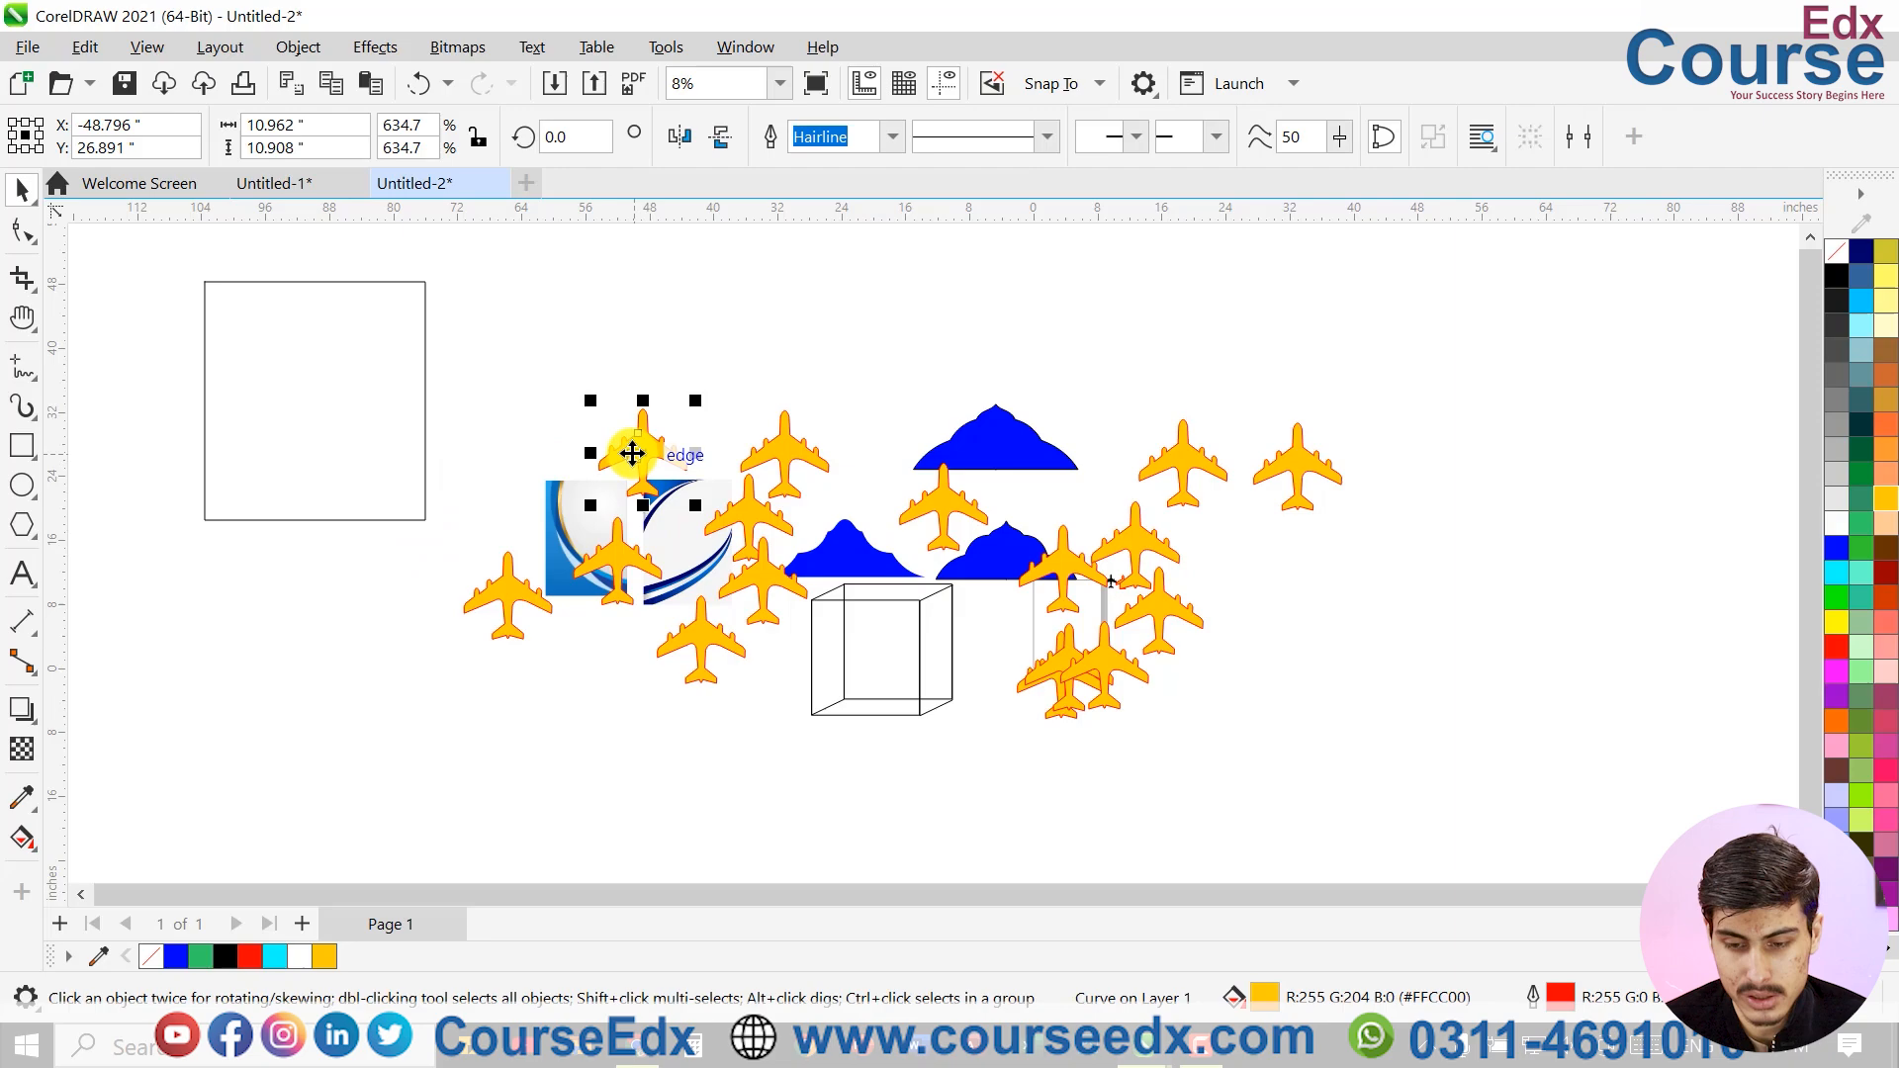
key(Delete)
scroll(314, 366, up, 1)
Mirror a narrow copy of the rectangle, about 5.3 inches wide, outward from its side edge and skew it upward as a side face
click(422, 557)
drag(265, 600, 609, 595)
right_click(610, 596)
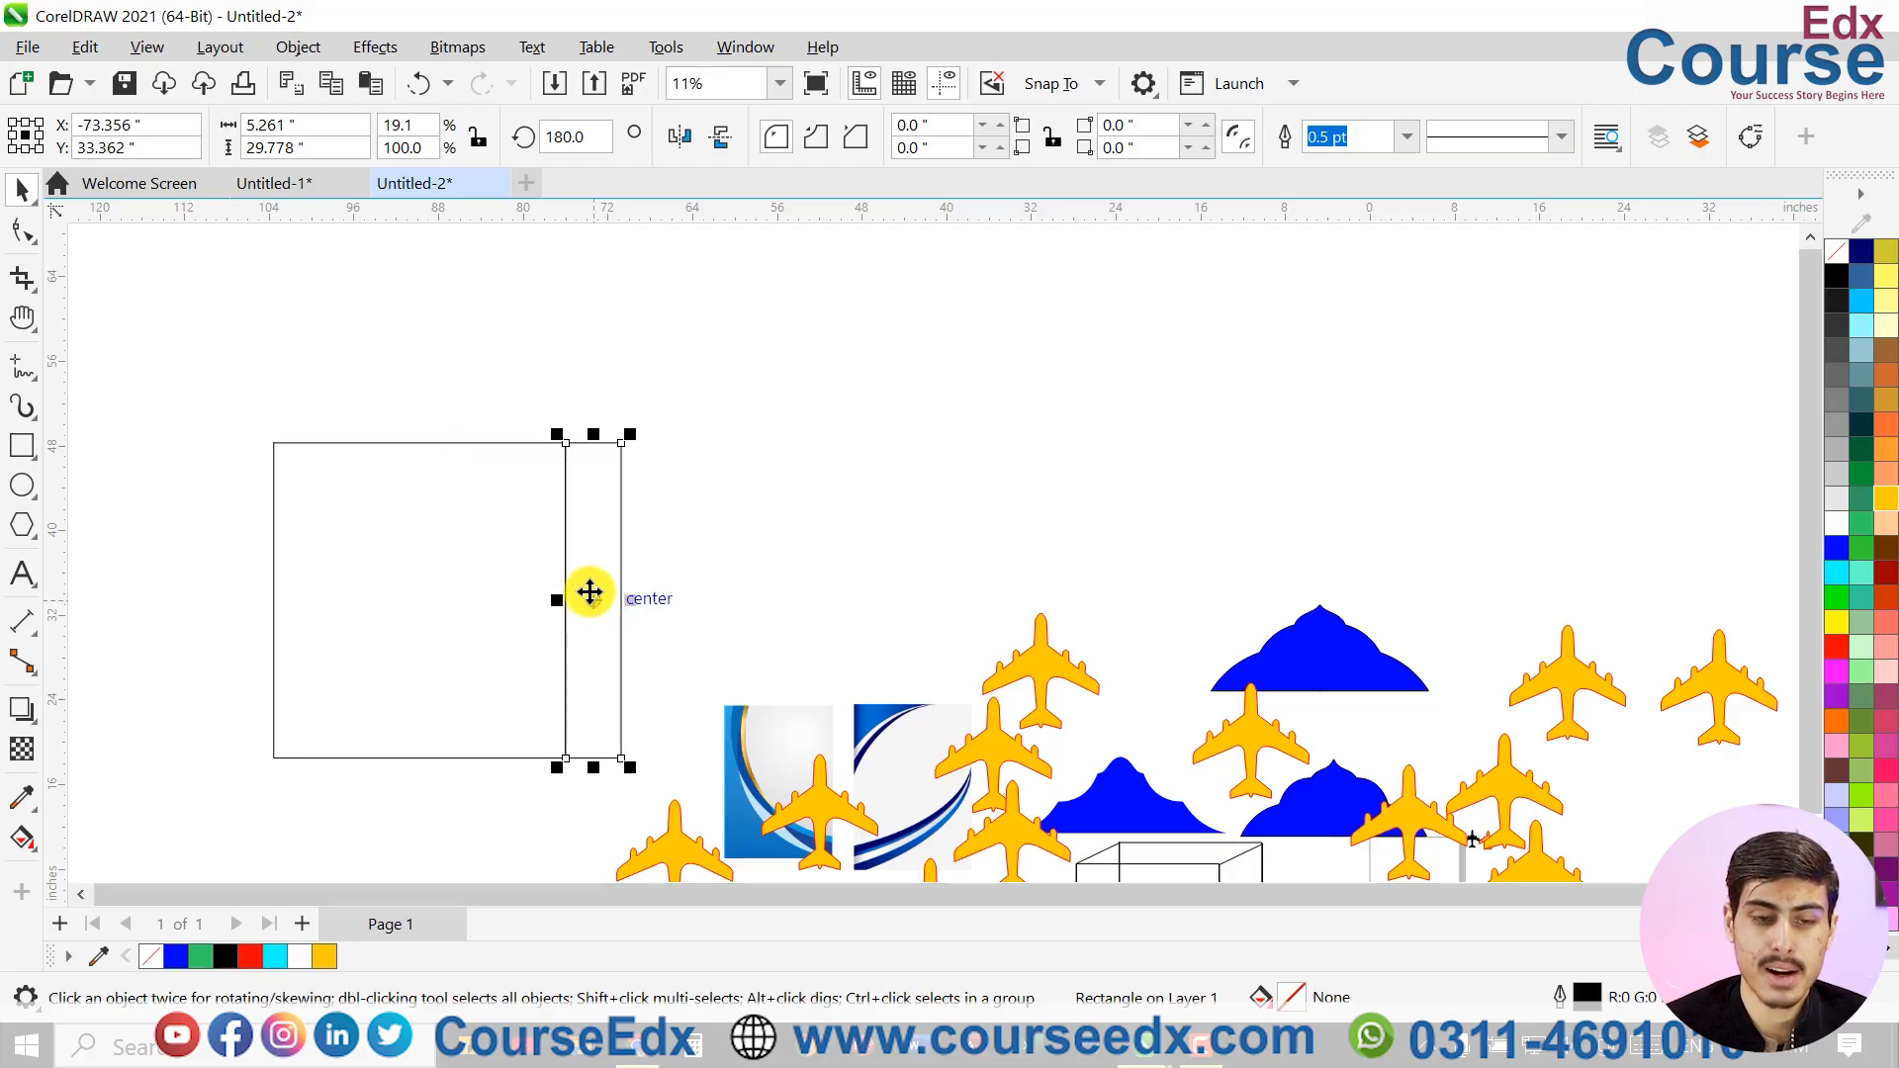
click(592, 598)
drag(630, 600, 619, 526)
Narrow the front rectangle to 85% width and copy the skewed side face onto its opposite edge
click(313, 563)
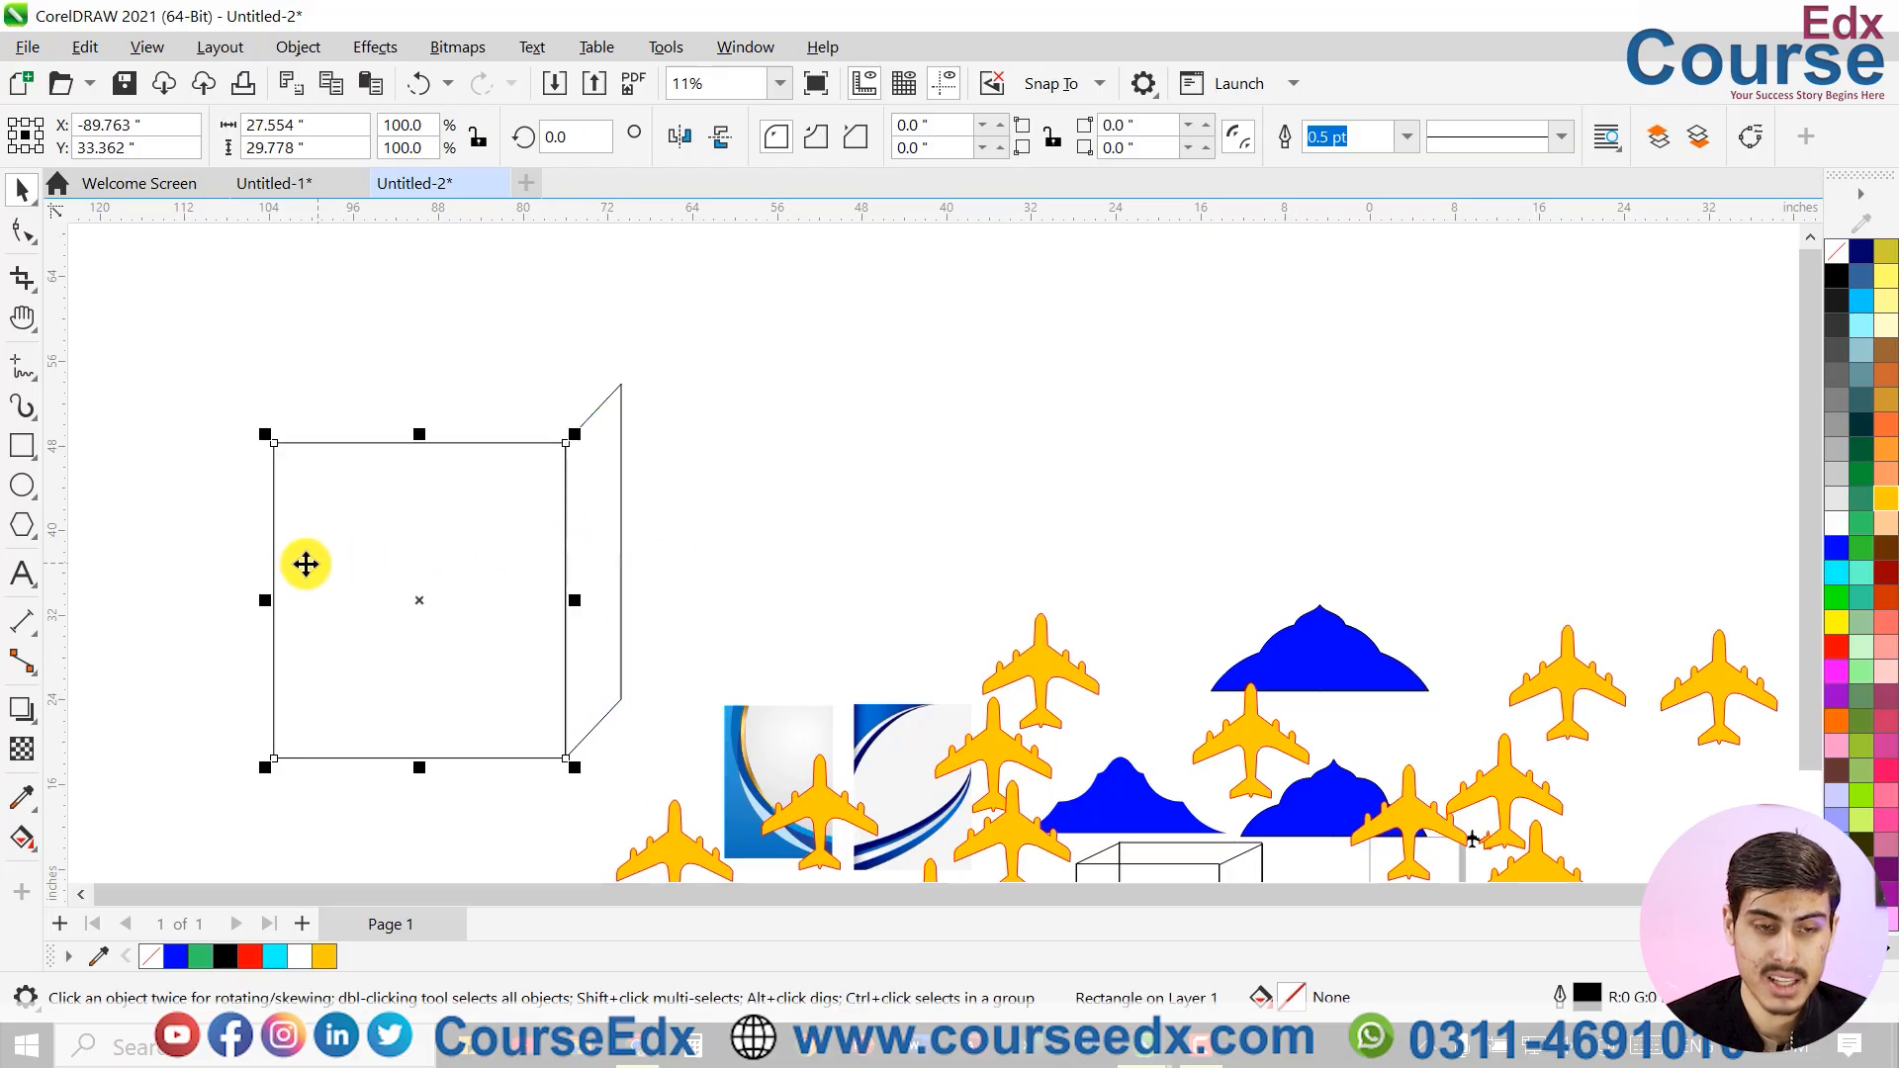
drag(270, 599, 307, 598)
drag(599, 572, 356, 568)
drag(503, 601, 601, 666)
key(ctrl+z)
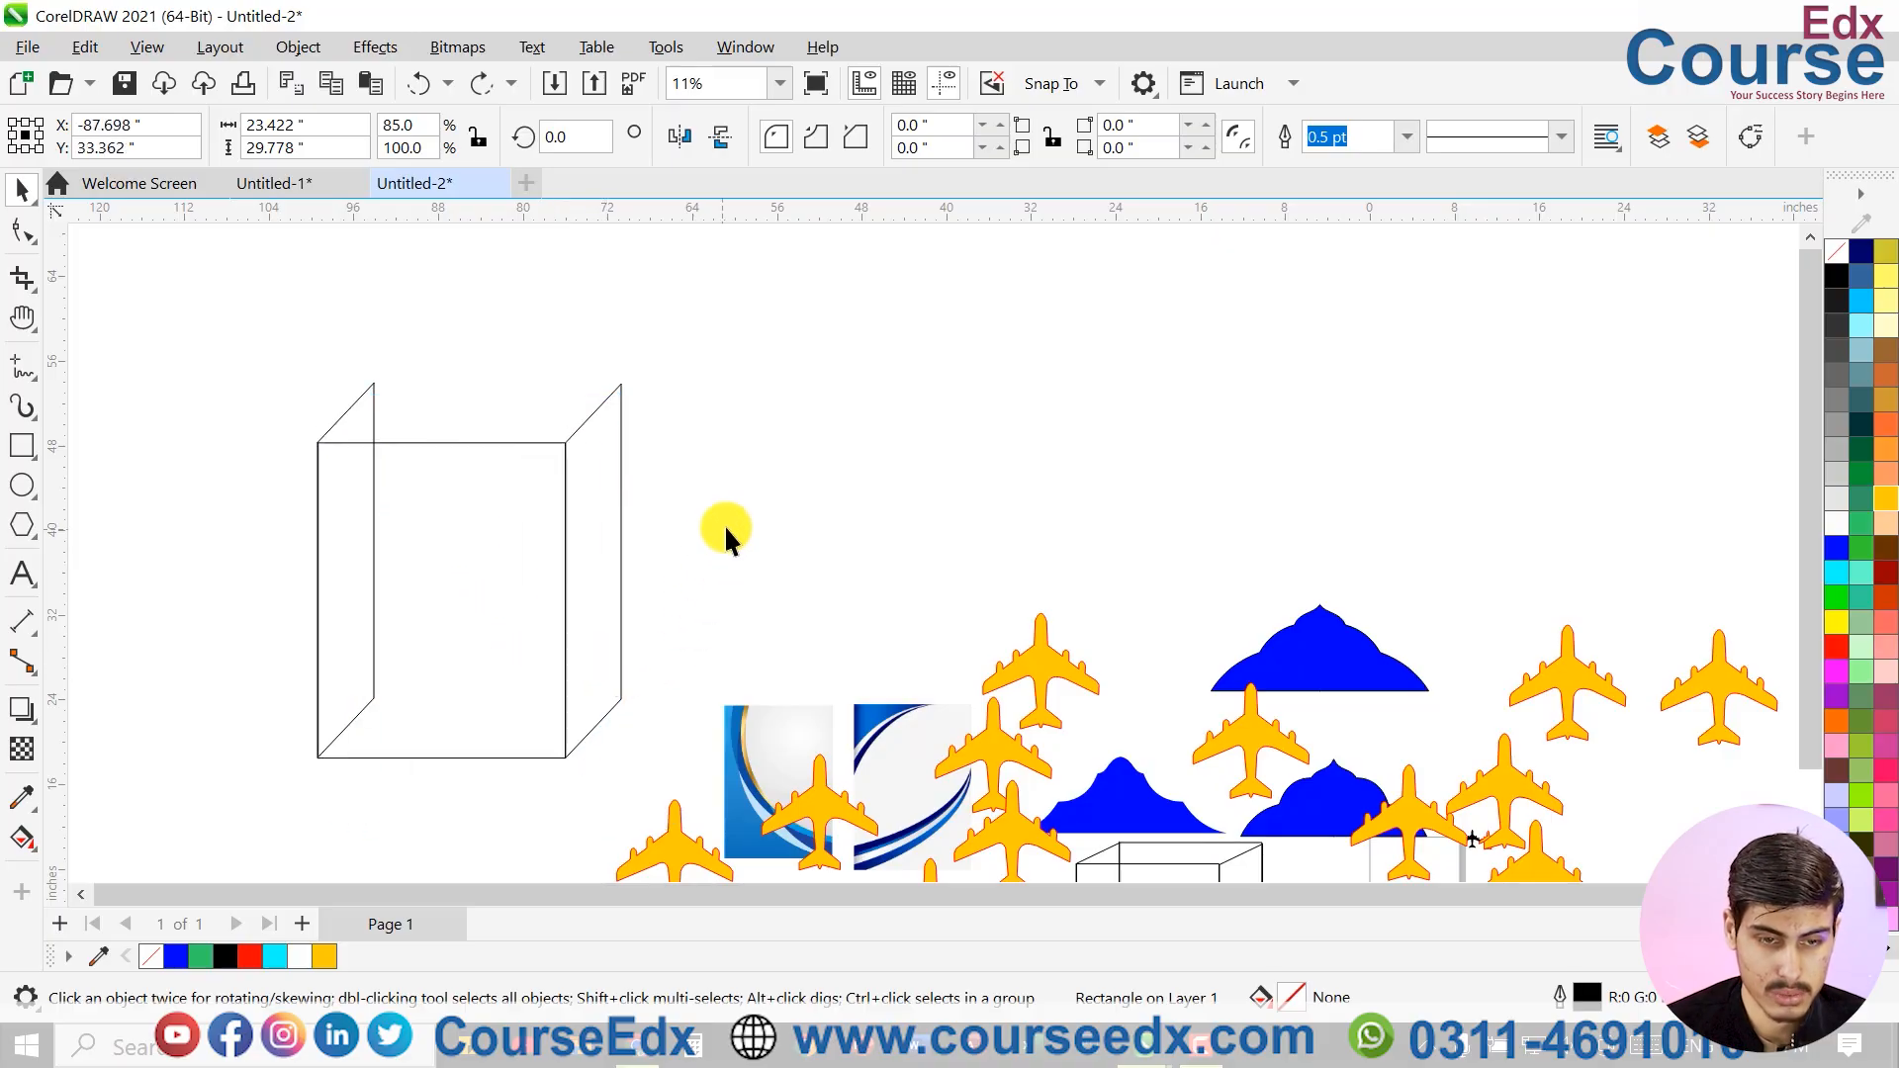
Place a copy of the front rectangle as the box's back face and nudge it to meet the corners of the side faces
click(702, 495)
key(z)
drag(326, 341, 458, 500)
click(847, 546)
click(969, 508)
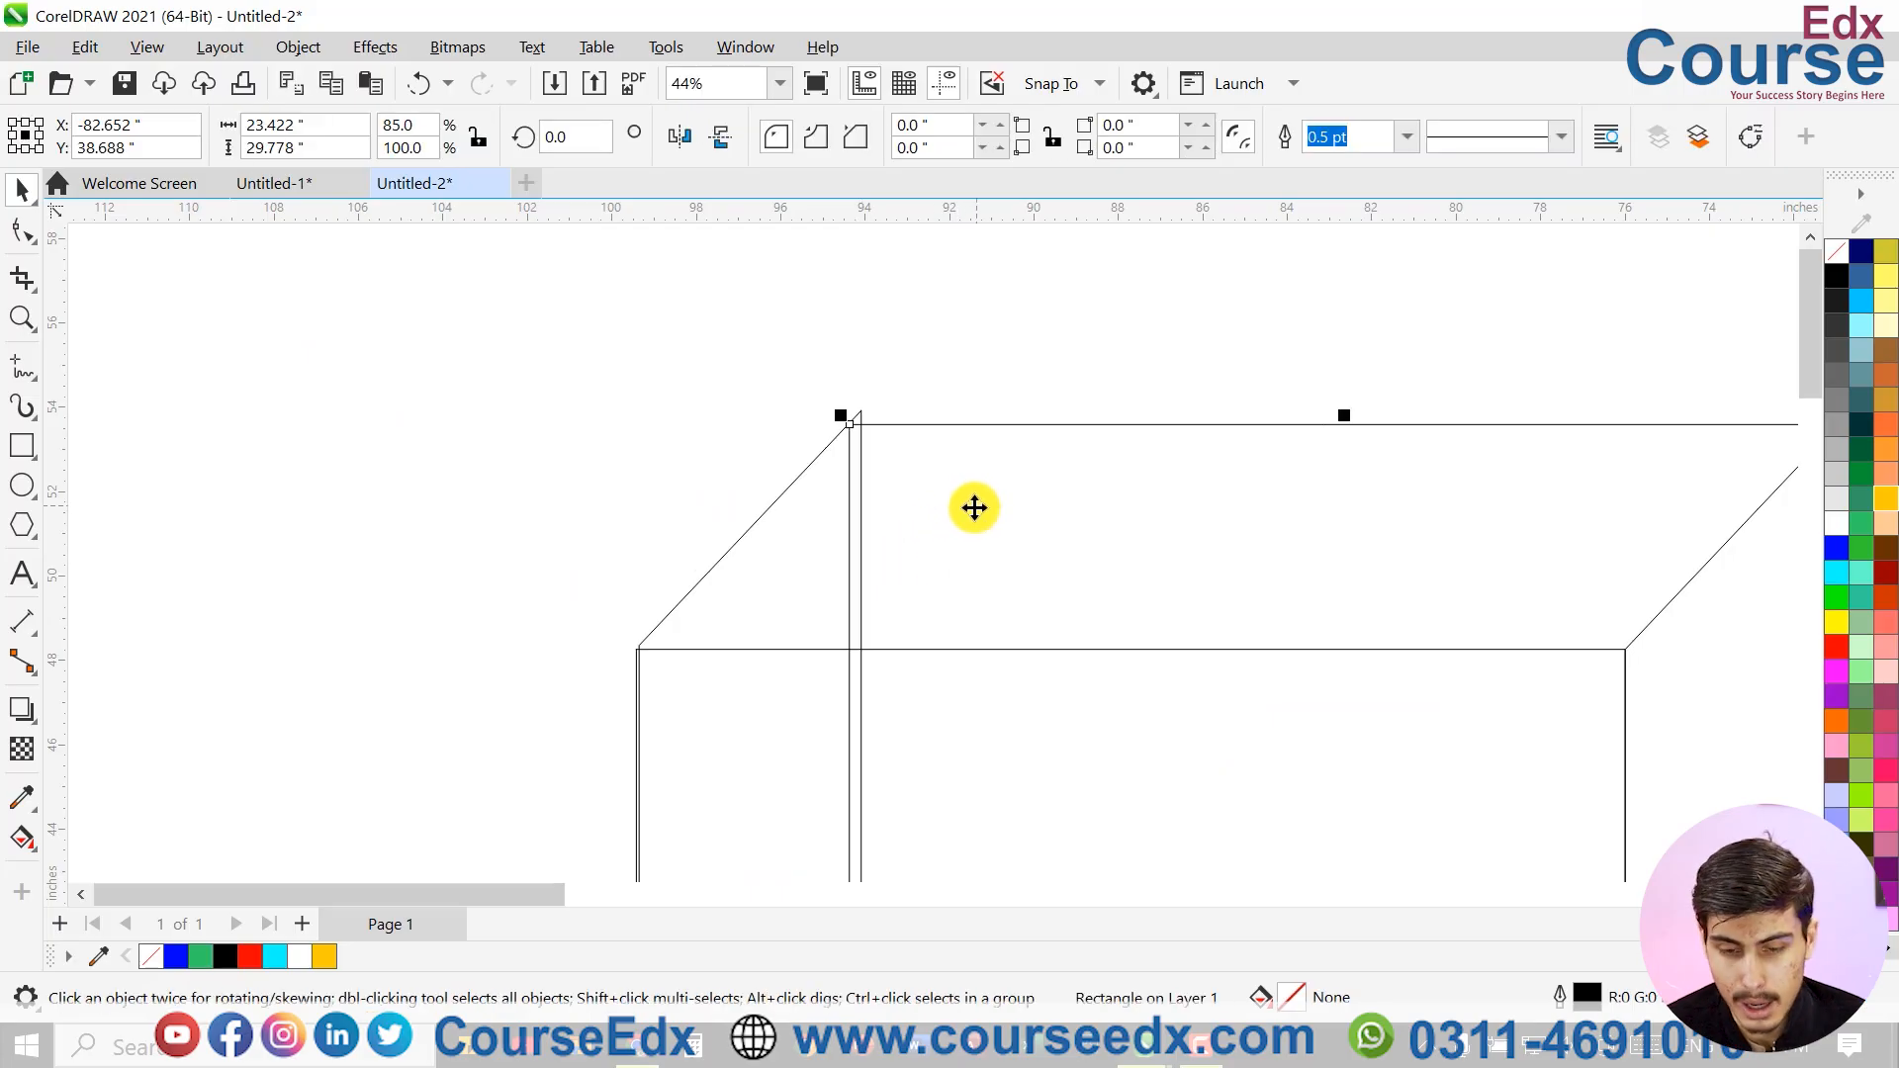
key(Right)
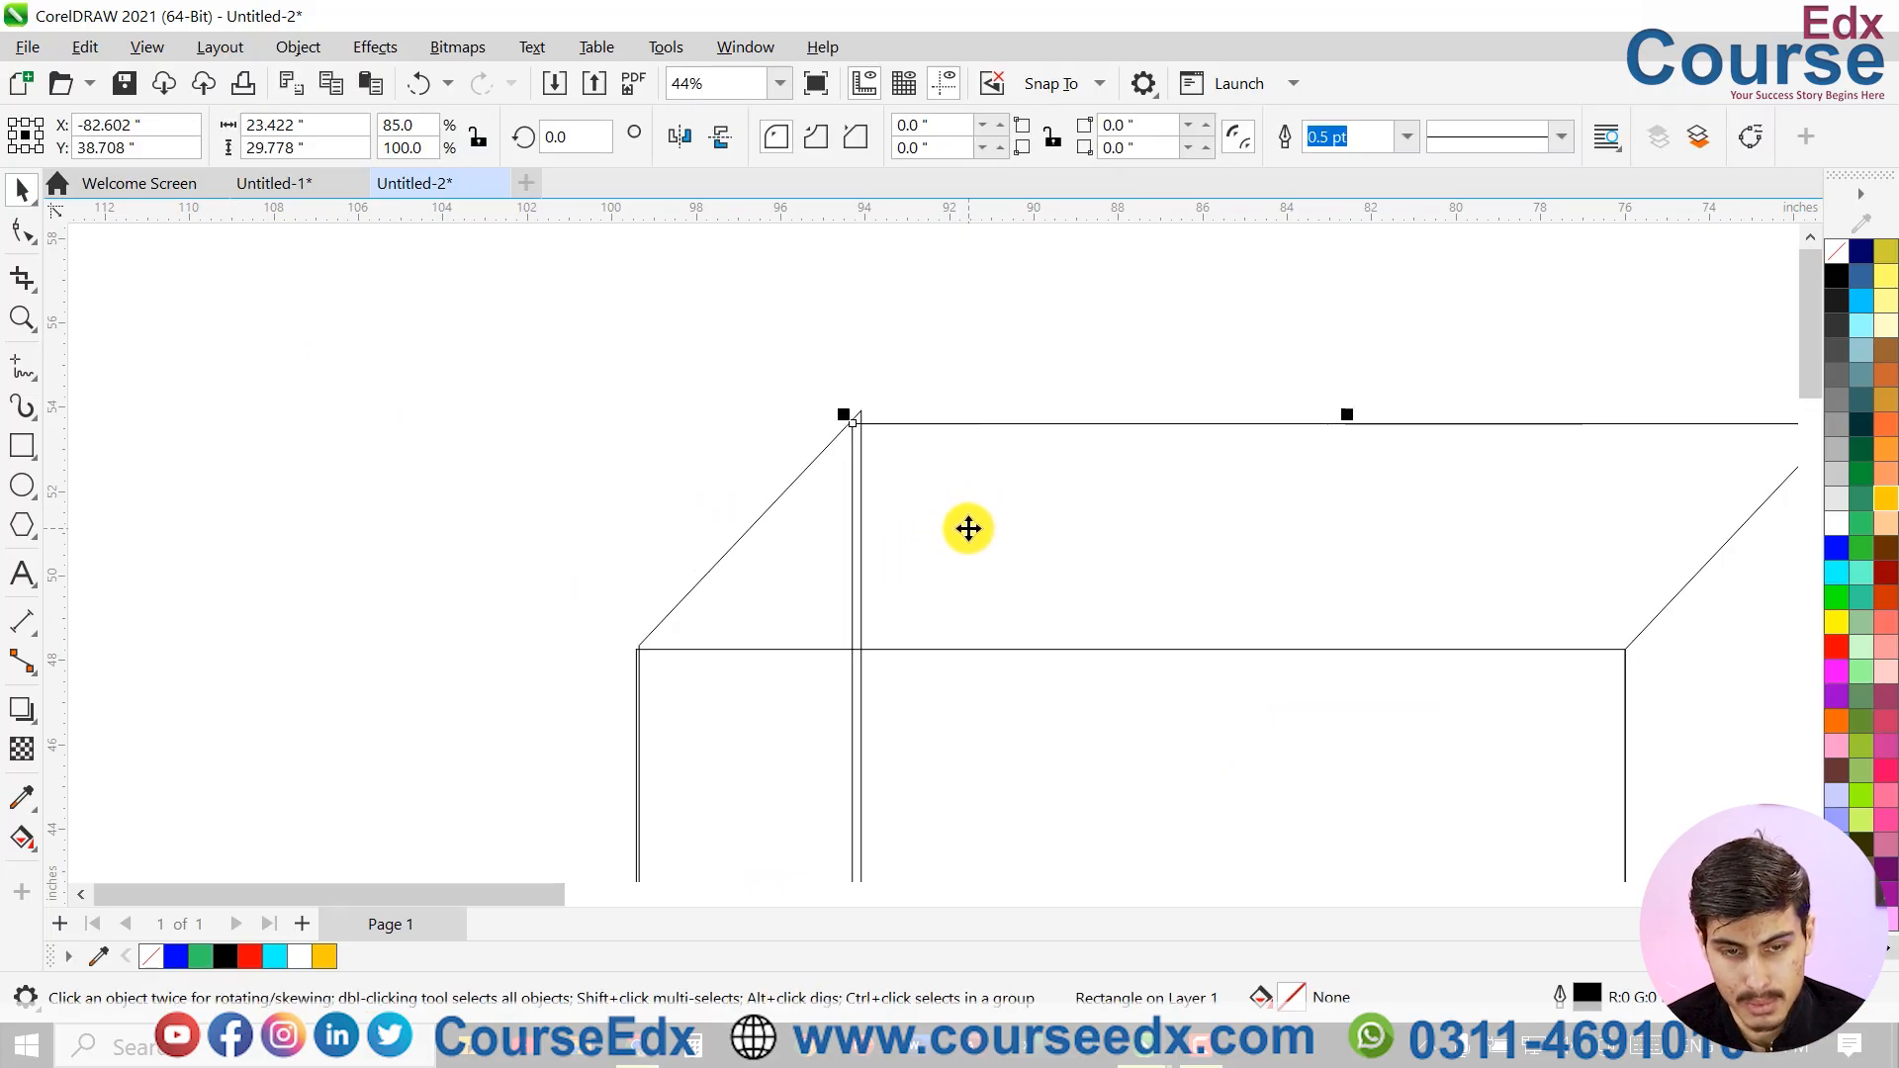
key(F3)
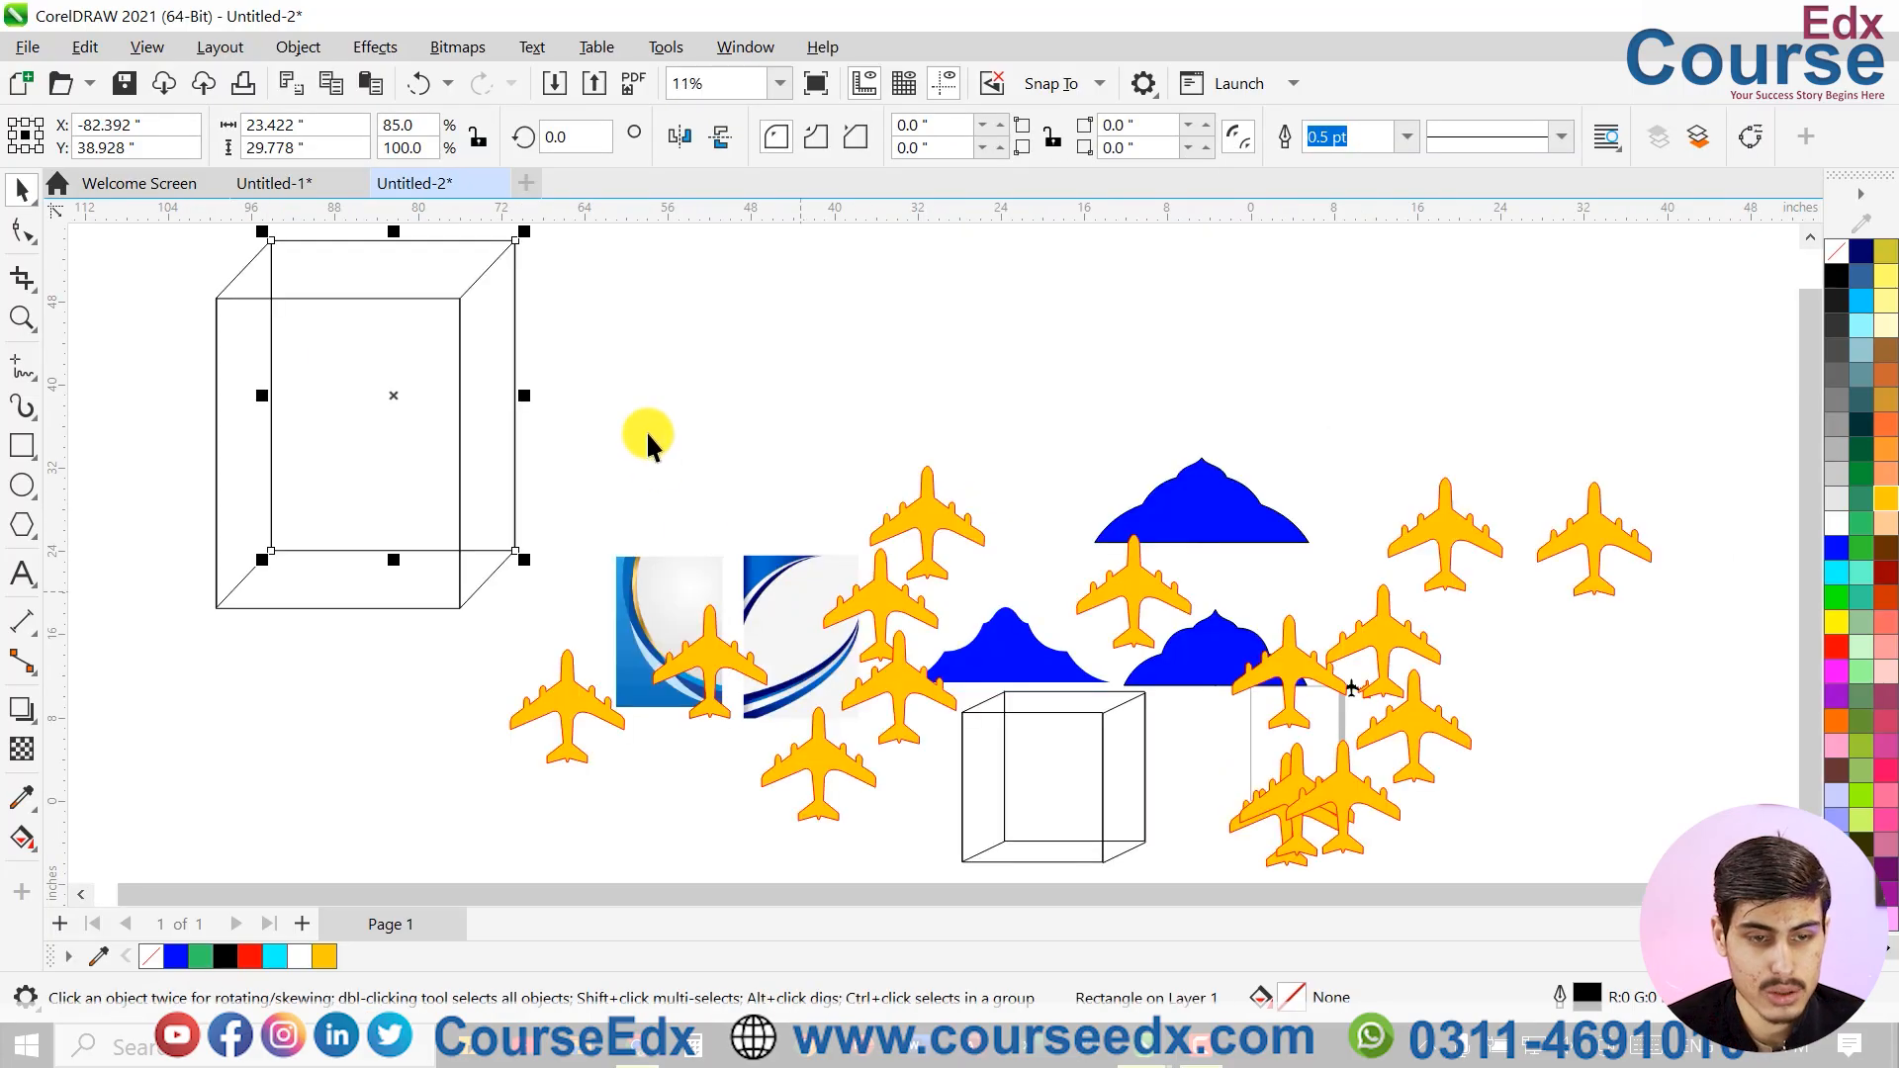
Select the four faces of the new wireframe box and group them
key(Escape)
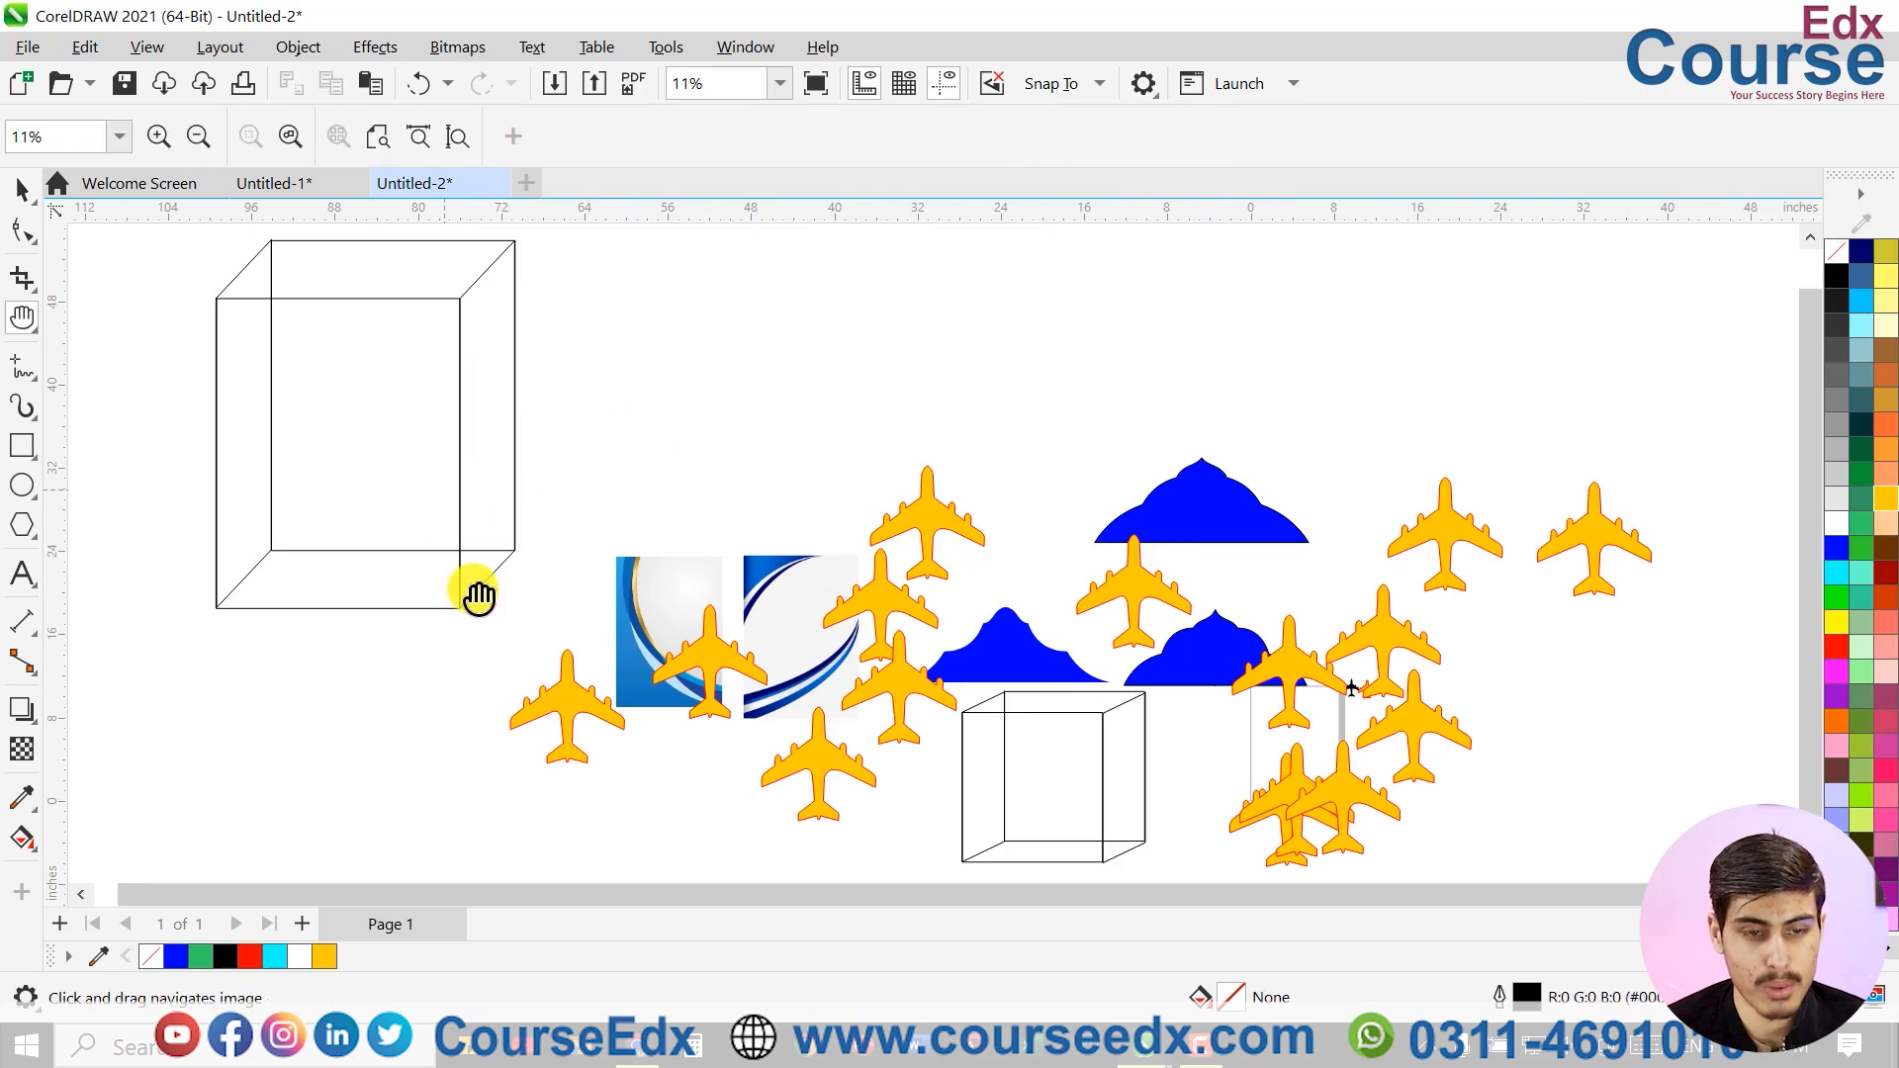
scroll(475, 583, up, 2)
drag(574, 781, 572, 781)
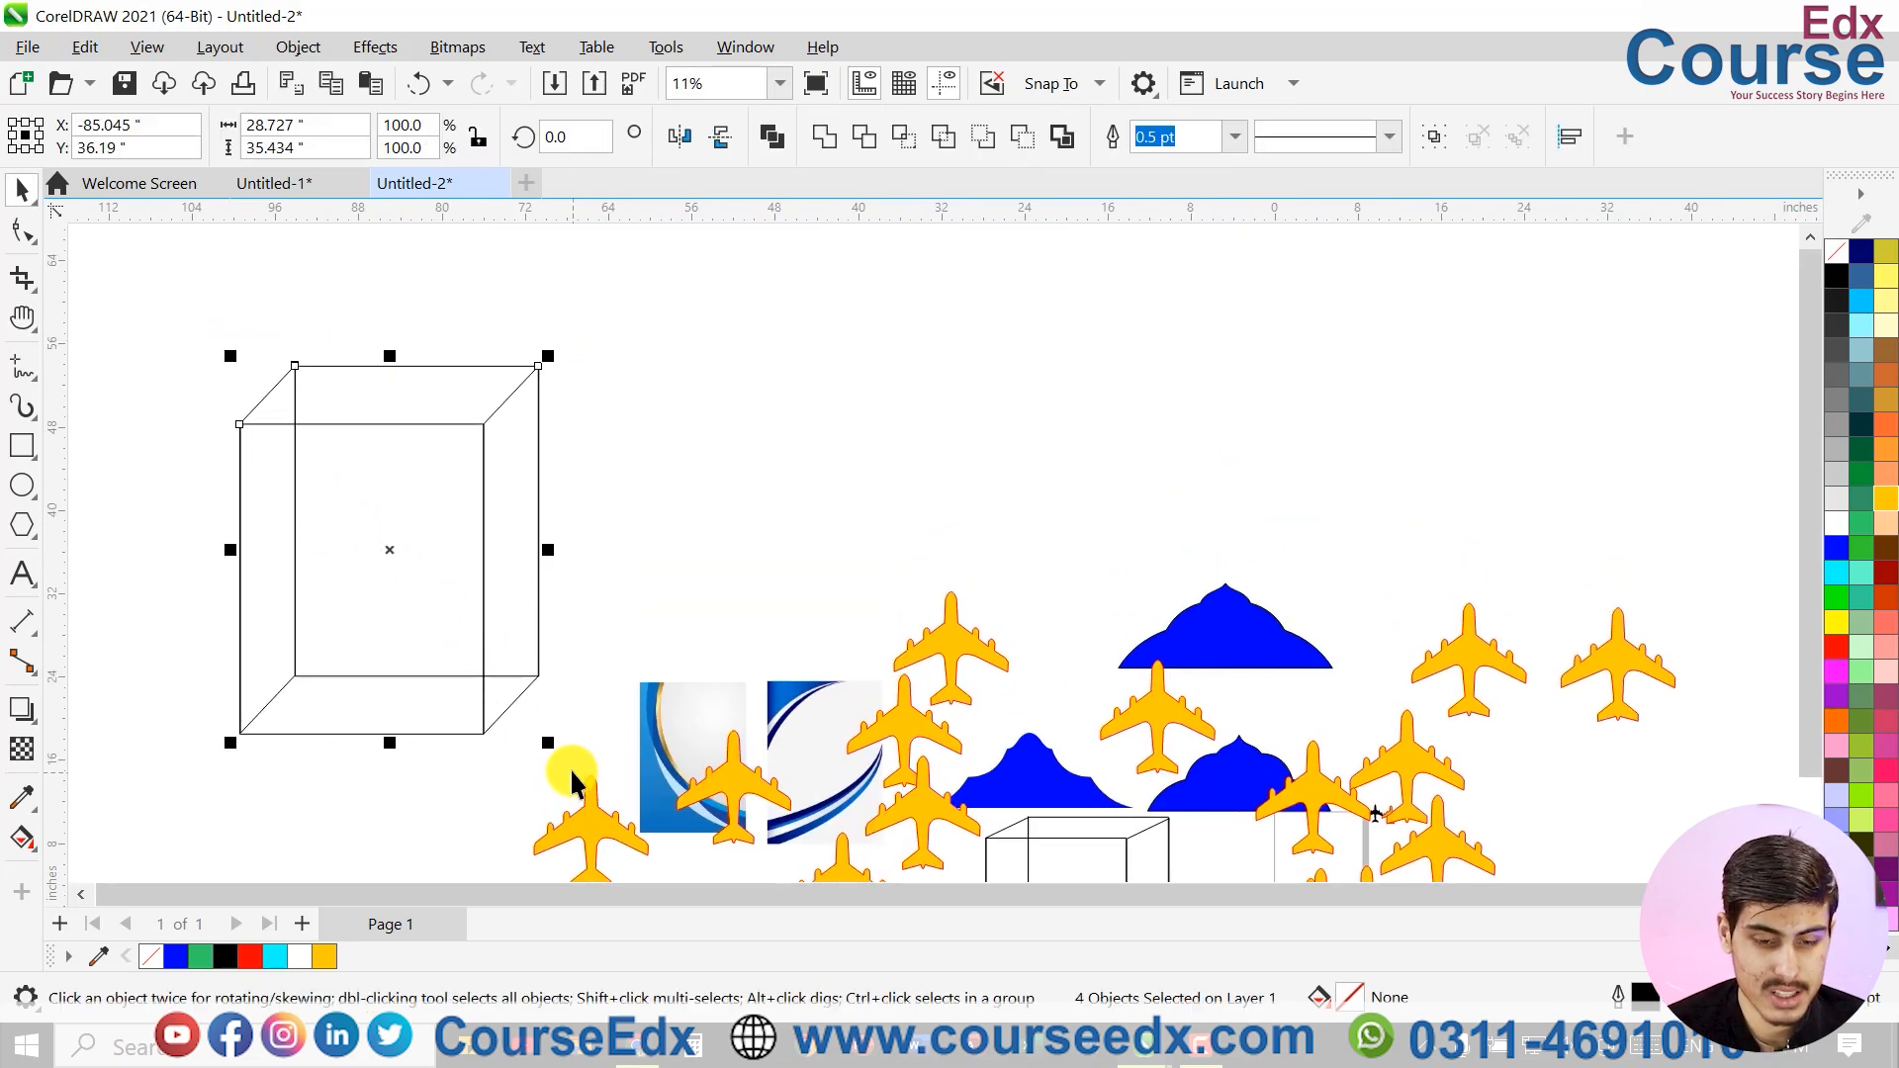
key(ctrl+g)
Resize the grouped box to 54.4% and move it to the clear area above the sample images
drag(548, 356, 596, 294)
drag(534, 441, 511, 582)
drag(352, 514, 649, 357)
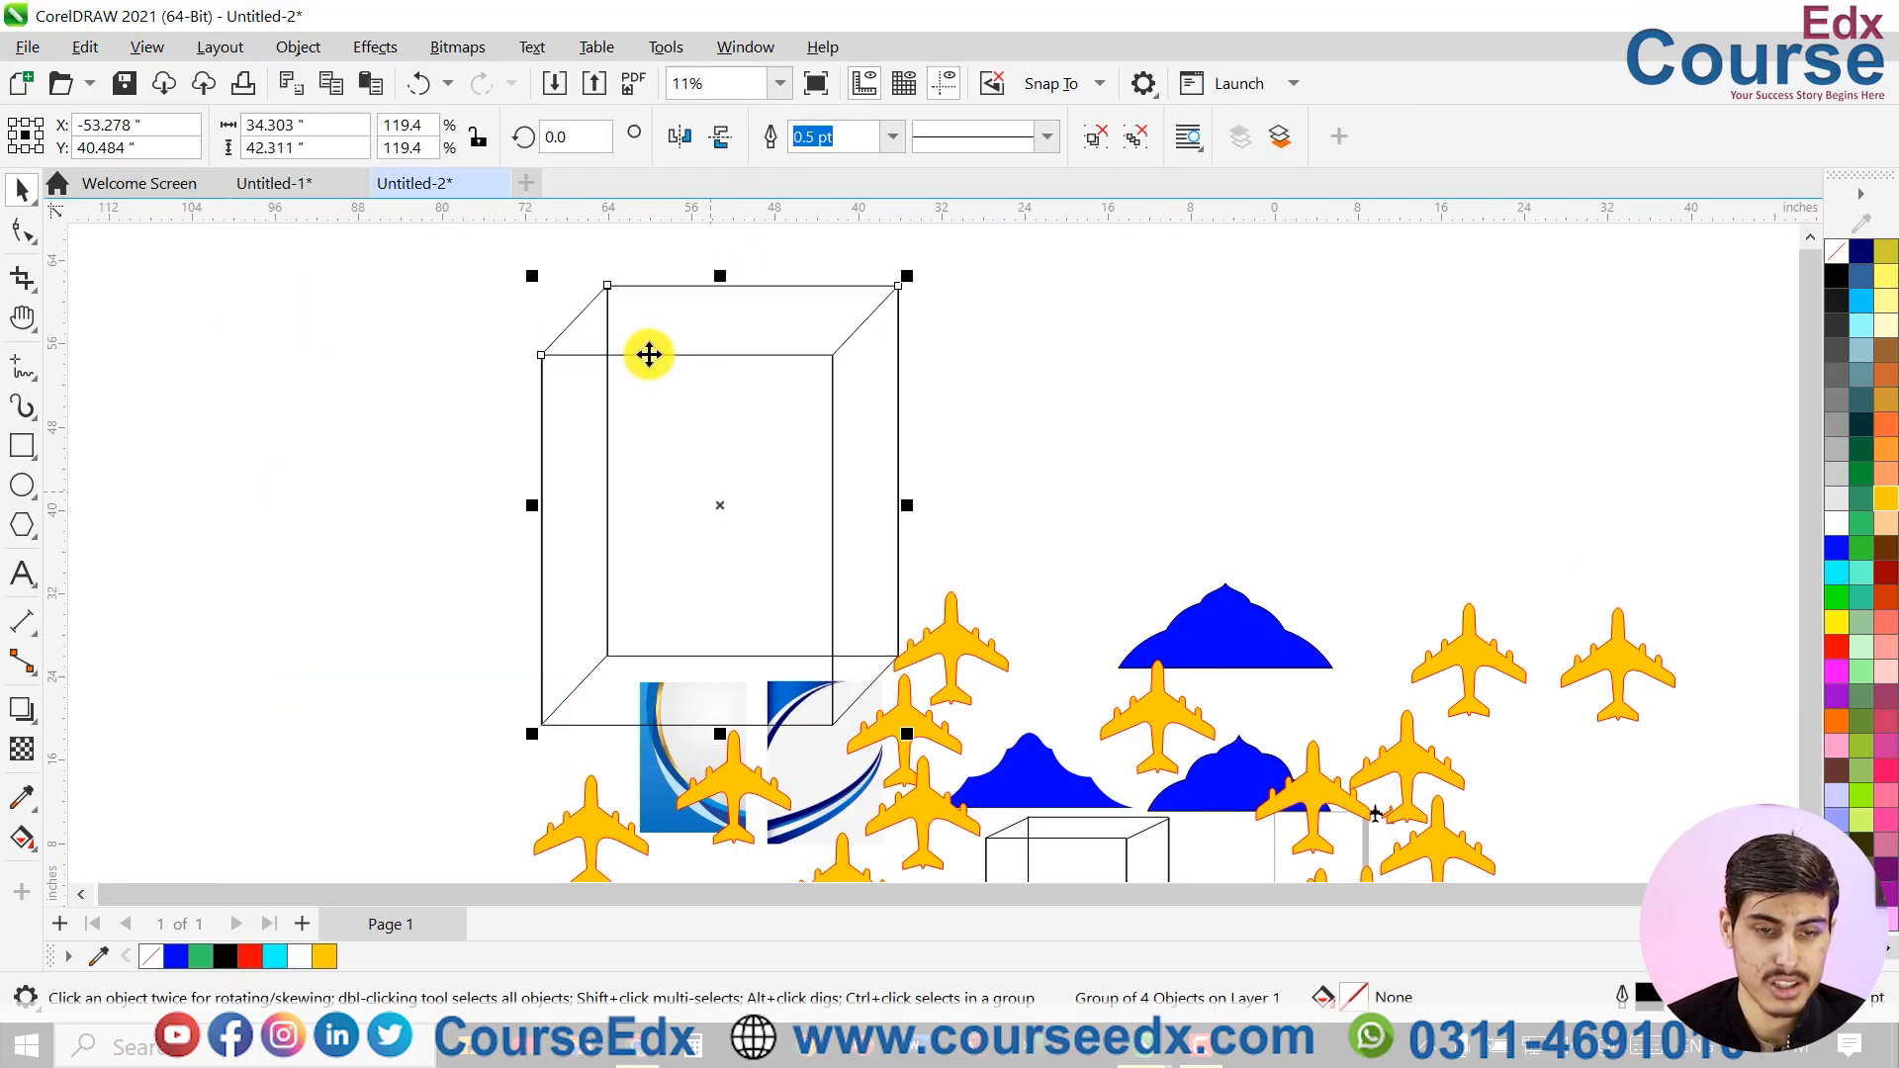
drag(548, 288, 750, 519)
drag(797, 598, 428, 441)
click(466, 466)
drag(554, 458, 543, 562)
drag(542, 364, 616, 466)
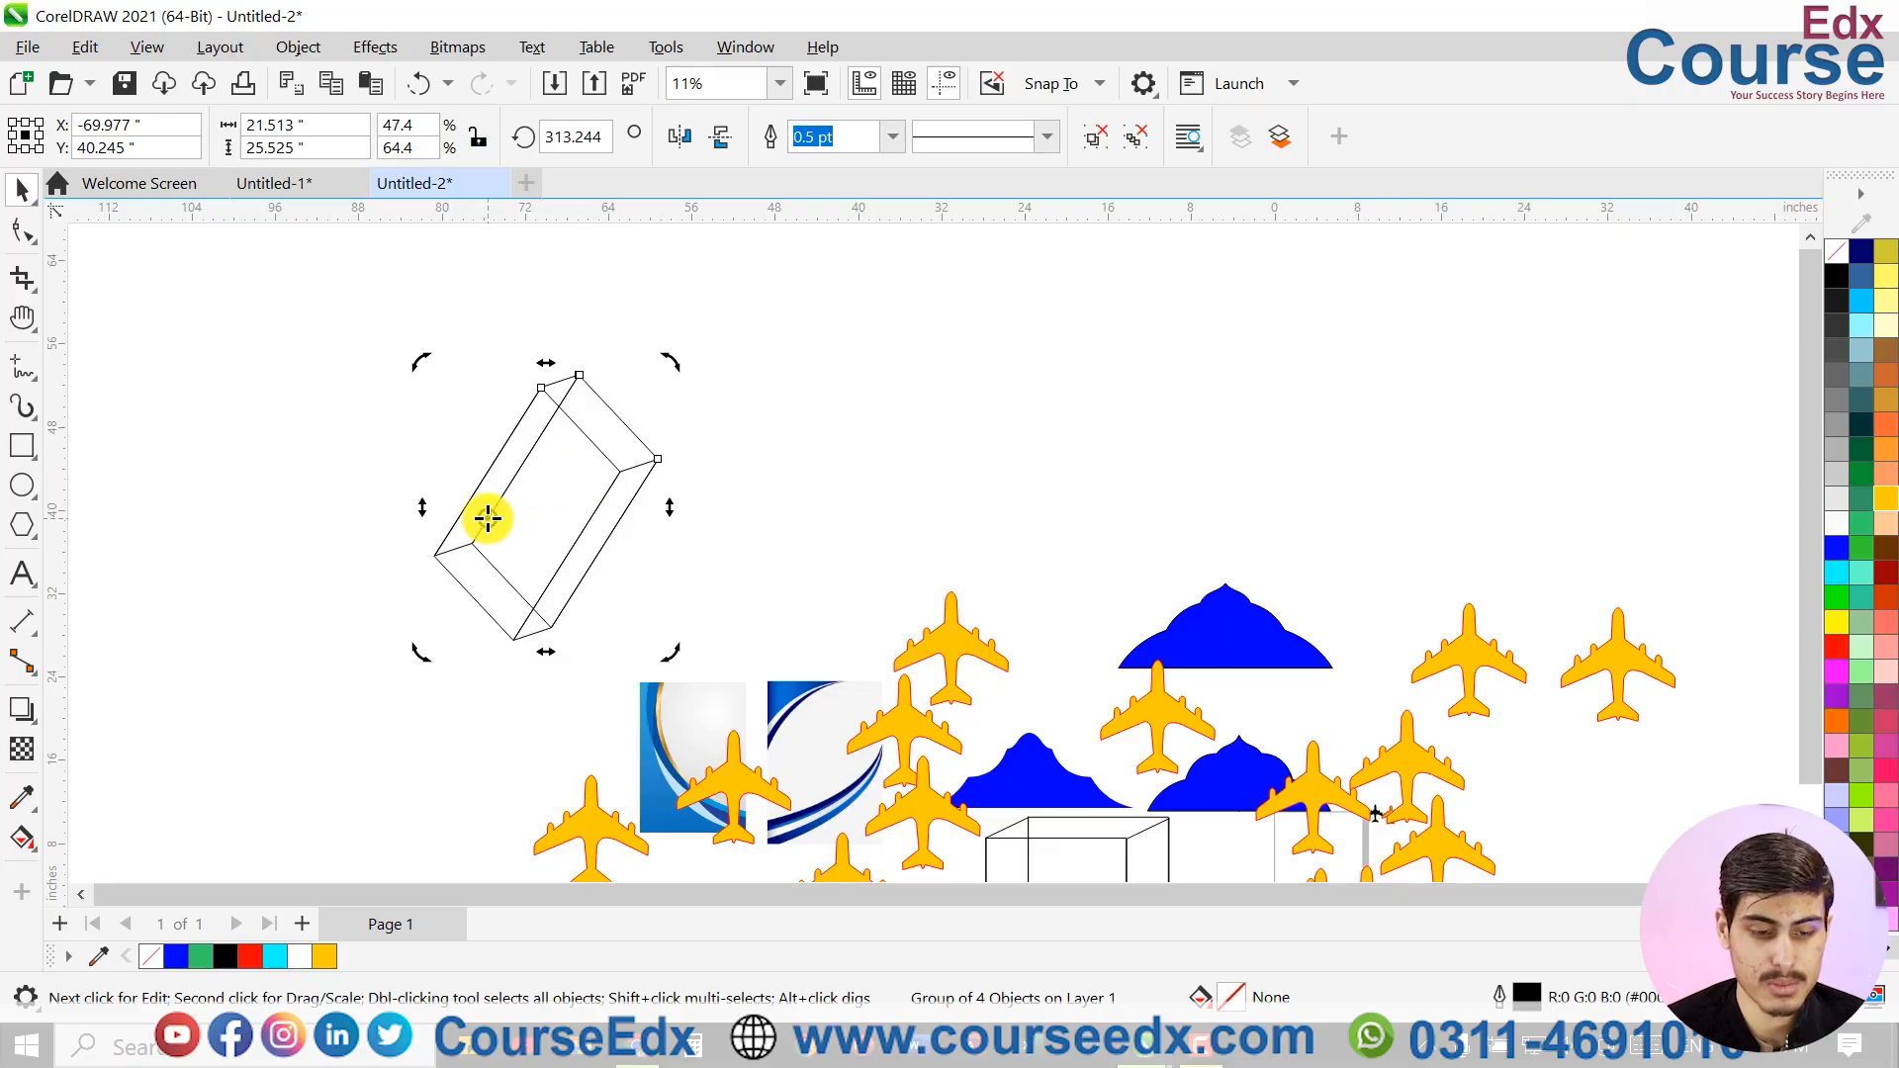
key(ctrl+z)
key(ctrl+z)
key(ctrl+z)
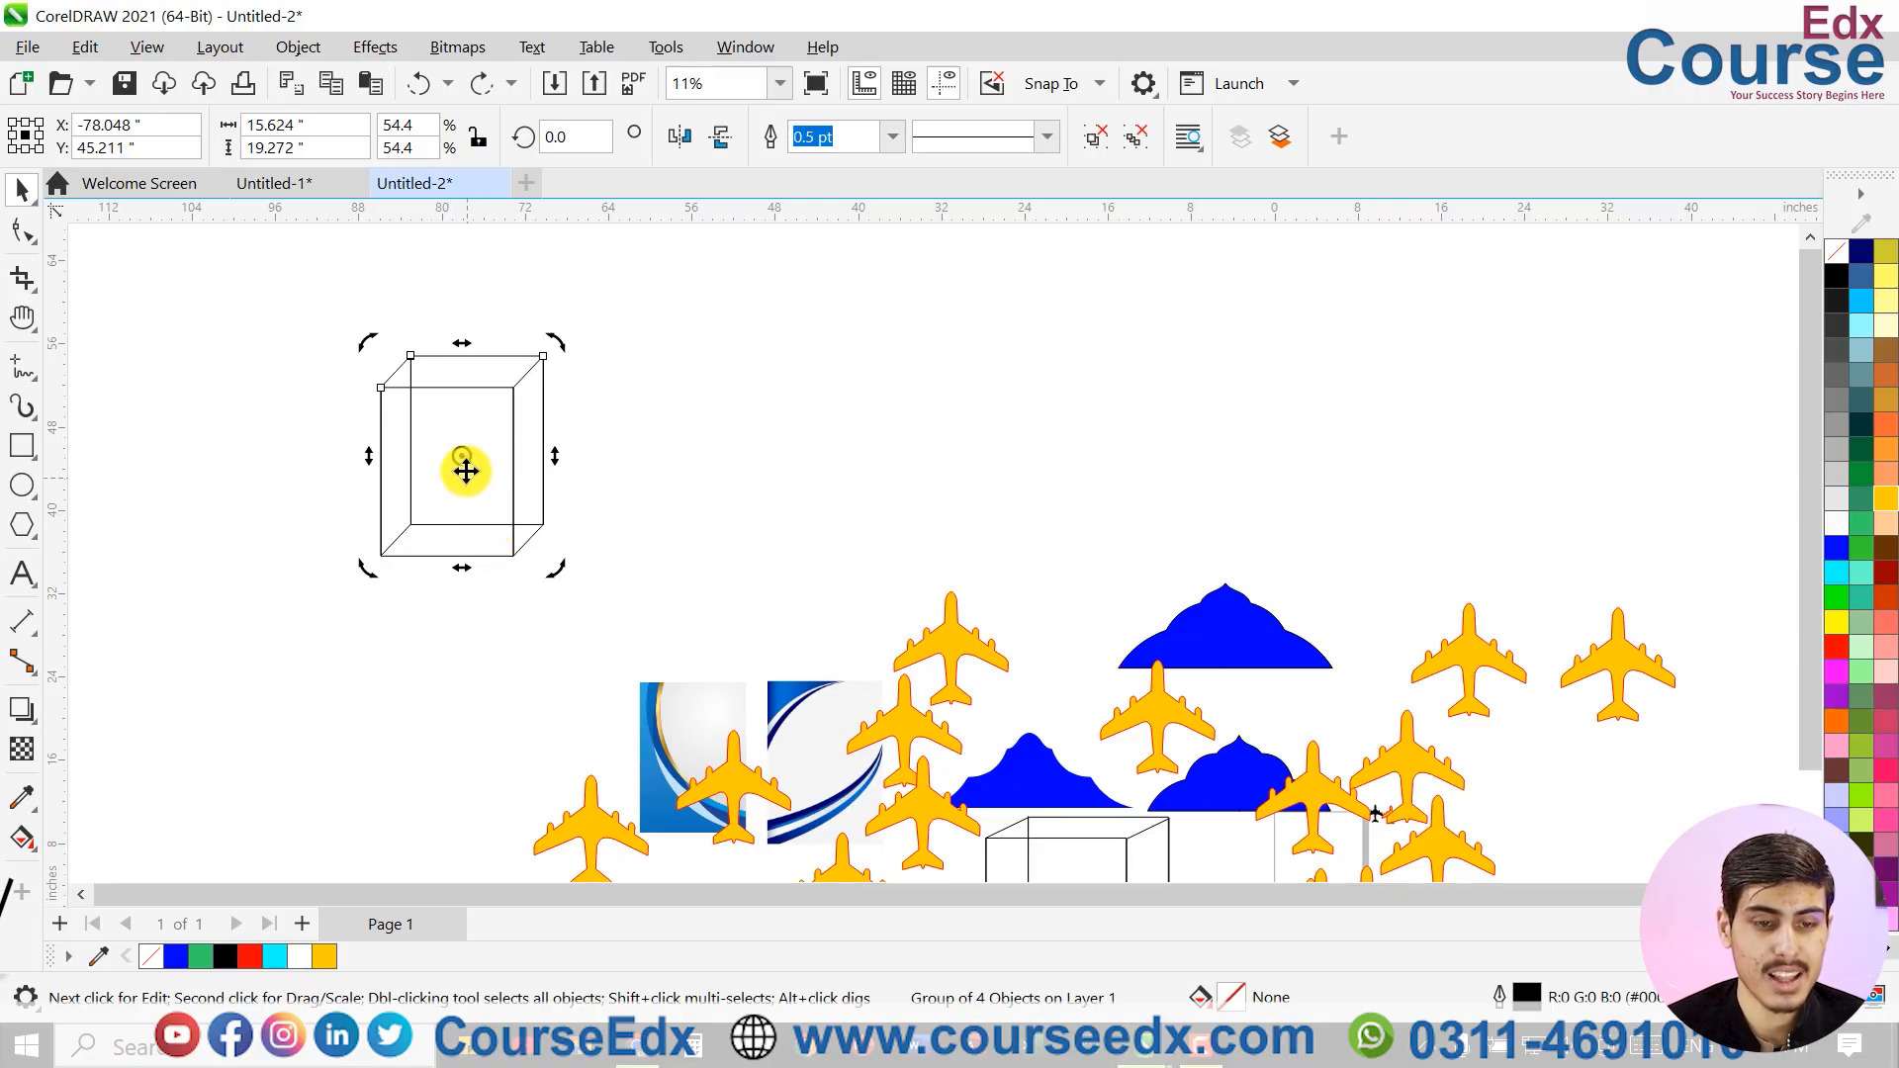
Set the box's rotation centre just below it, rotate a copy clockwise around that point, and repeat the duplication until a full ring forms
drag(455, 594, 453, 621)
drag(561, 342, 617, 429)
key(ctrl+r)
key(ctrl+r)
key(ctrl+r)
key(ctrl+r)
key(ctrl+r)
key(ctrl+r)
key(ctrl+r)
key(ctrl+r)
key(ctrl+r)
key(ctrl+r)
key(ctrl+r)
key(ctrl+r)
key(ctrl+r)
key(ctrl+r)
key(ctrl+r)
key(ctrl+r)
key(ctrl+r)
key(ctrl+r)
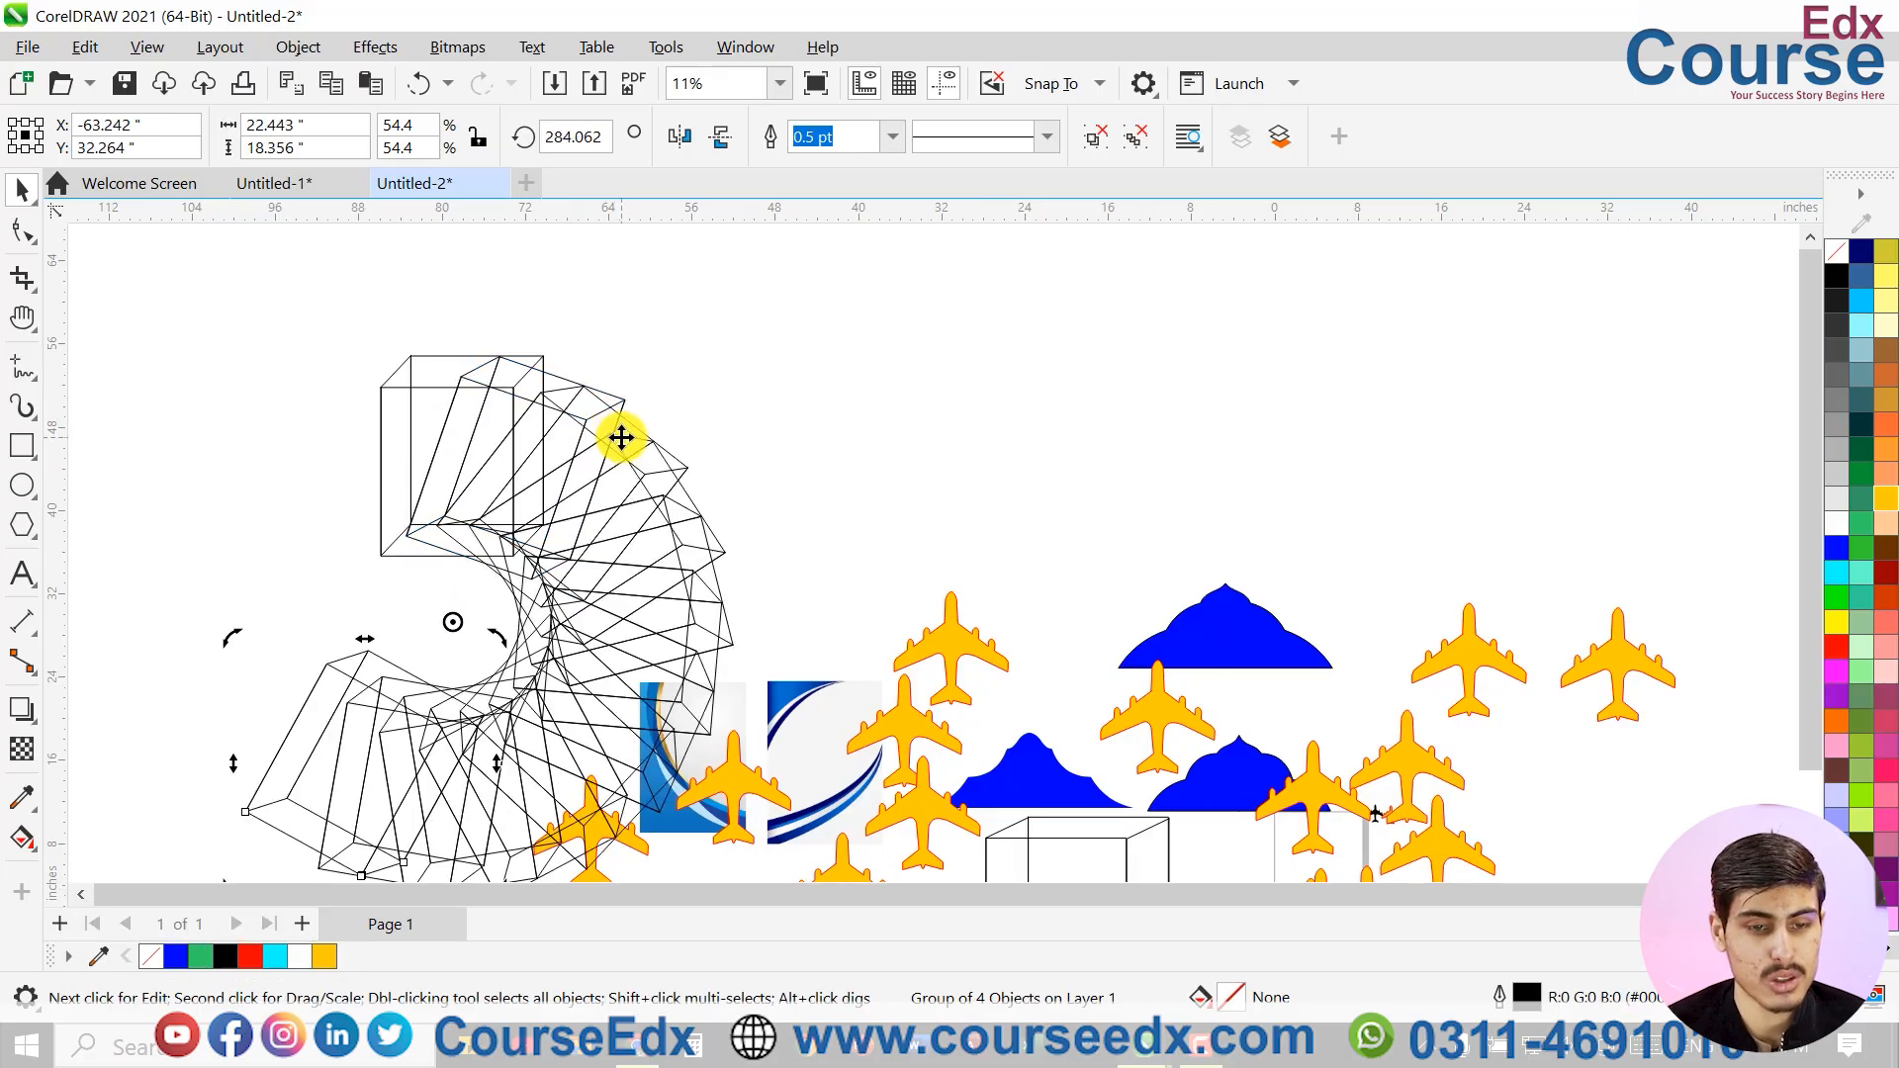
click(638, 447)
click(691, 475)
scroll(690, 473, down, 2)
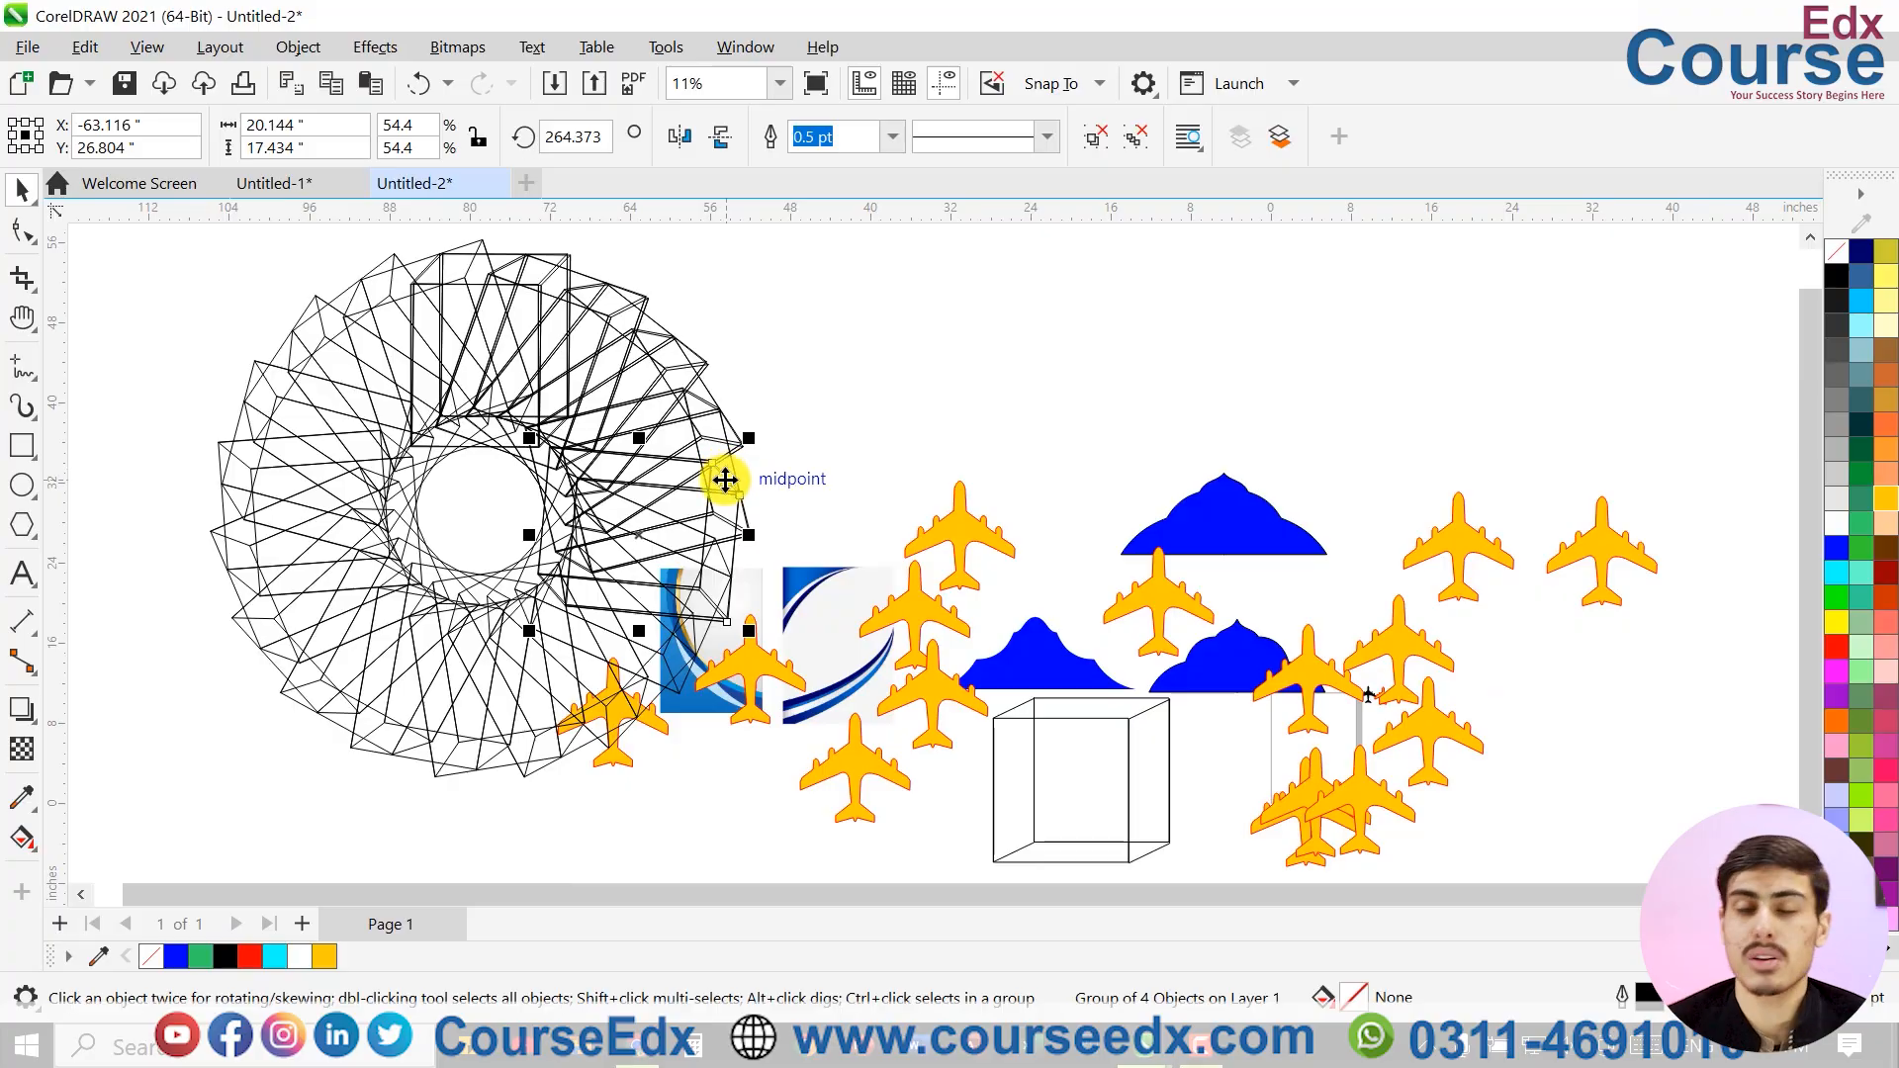